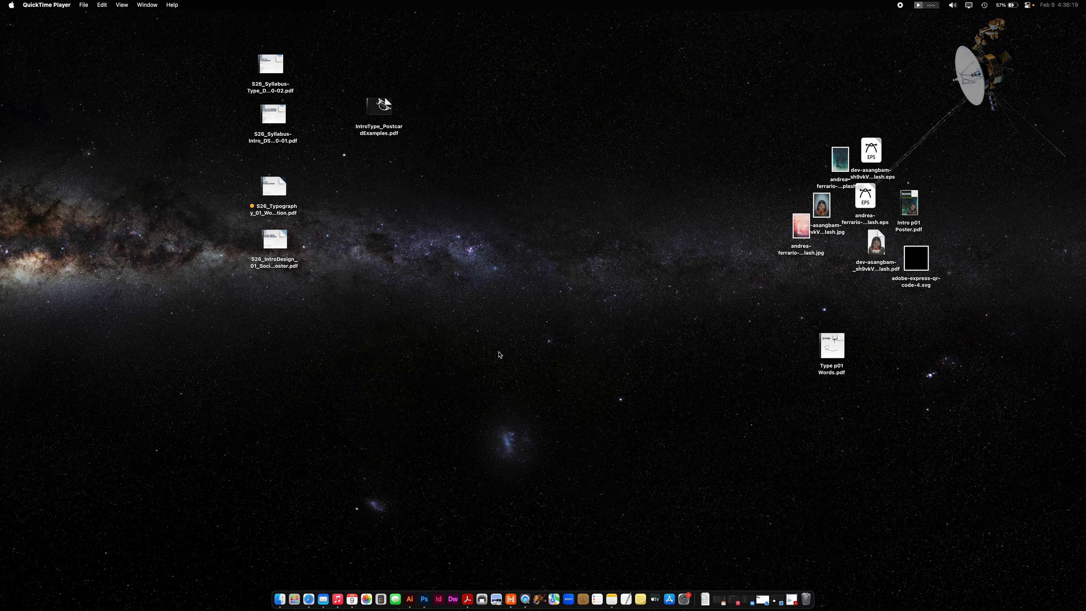
- Switch to Illustrator and start a new document
left_click(409, 599)
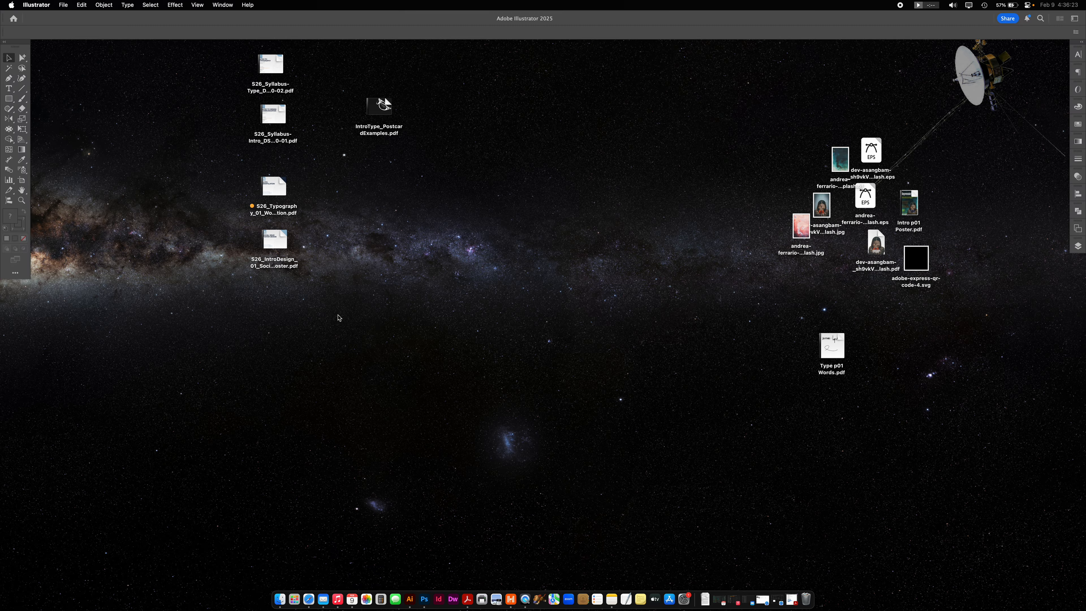
left_click(63, 5)
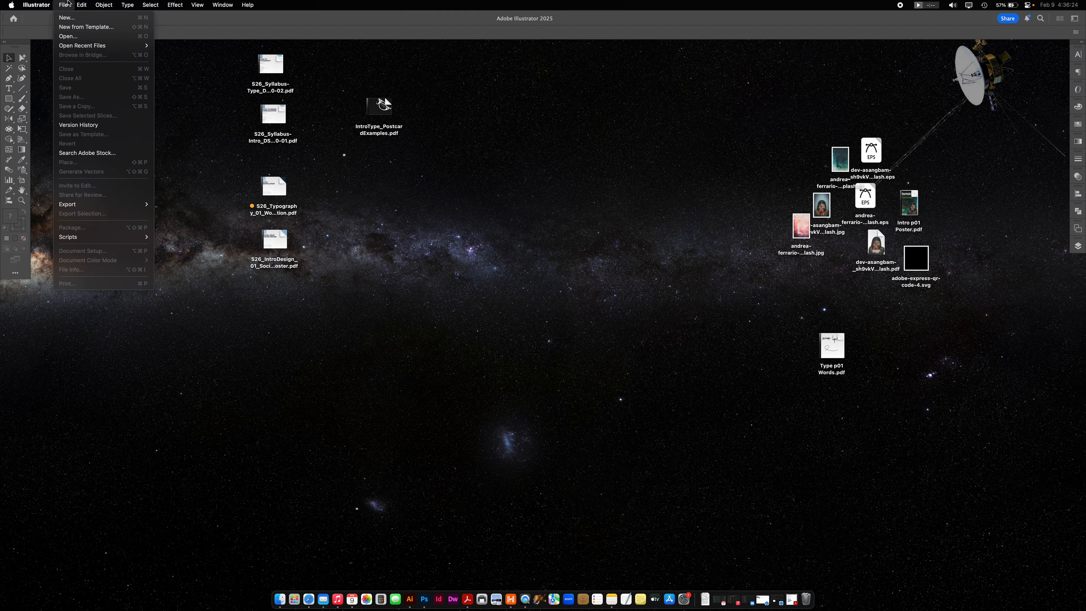
left_click(72, 23)
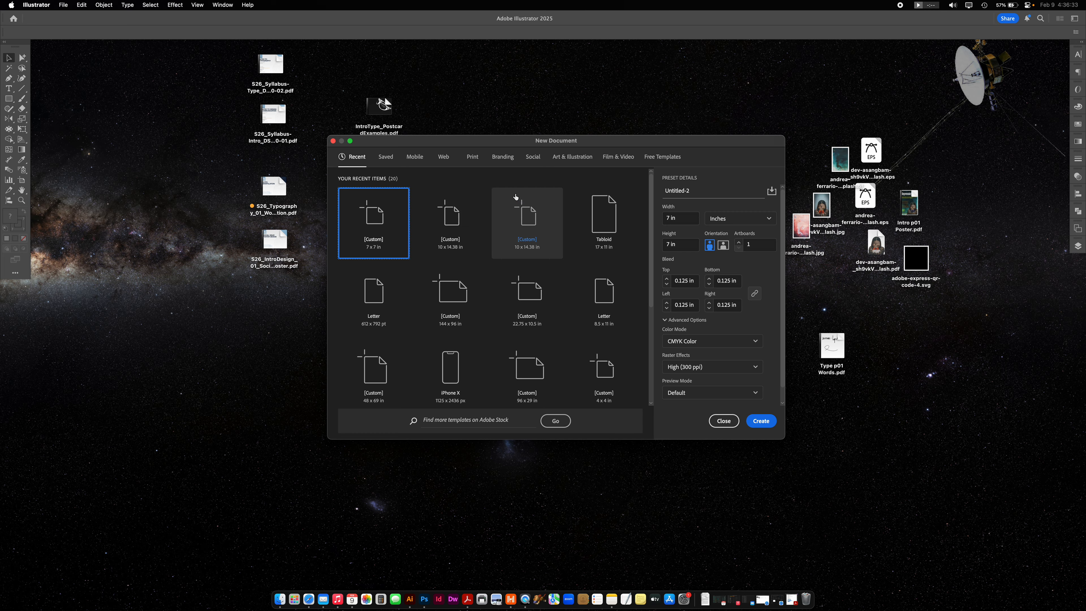
- Preview S26_IntroDesign_01_SocialIssuePoster.pdf, highlight the poster dimensions in its project overview, and move the preview aside to return to the new document settings
left_click(277, 238)
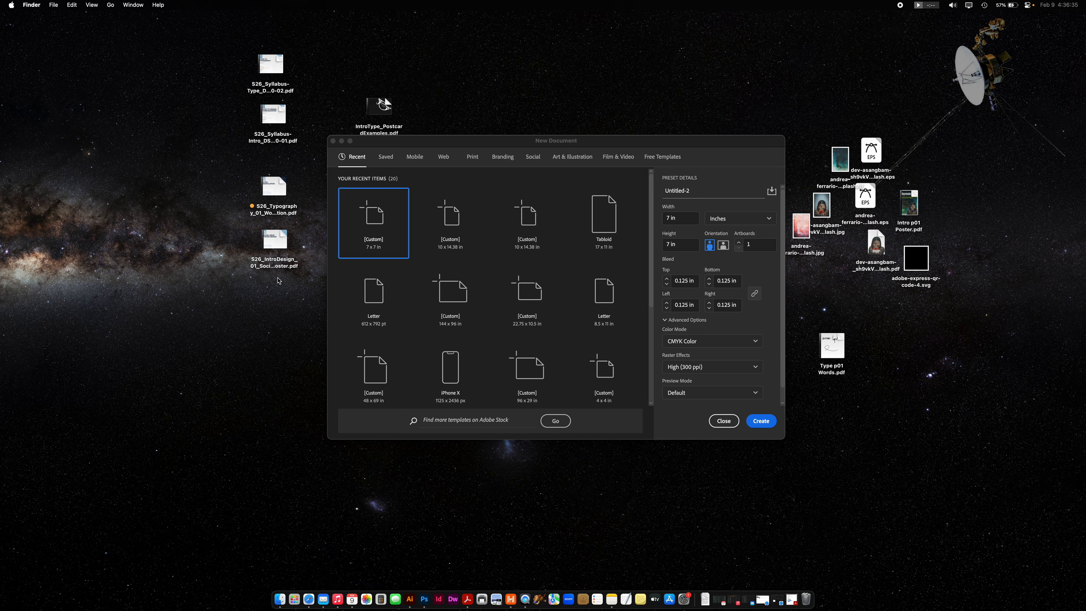
key("space")
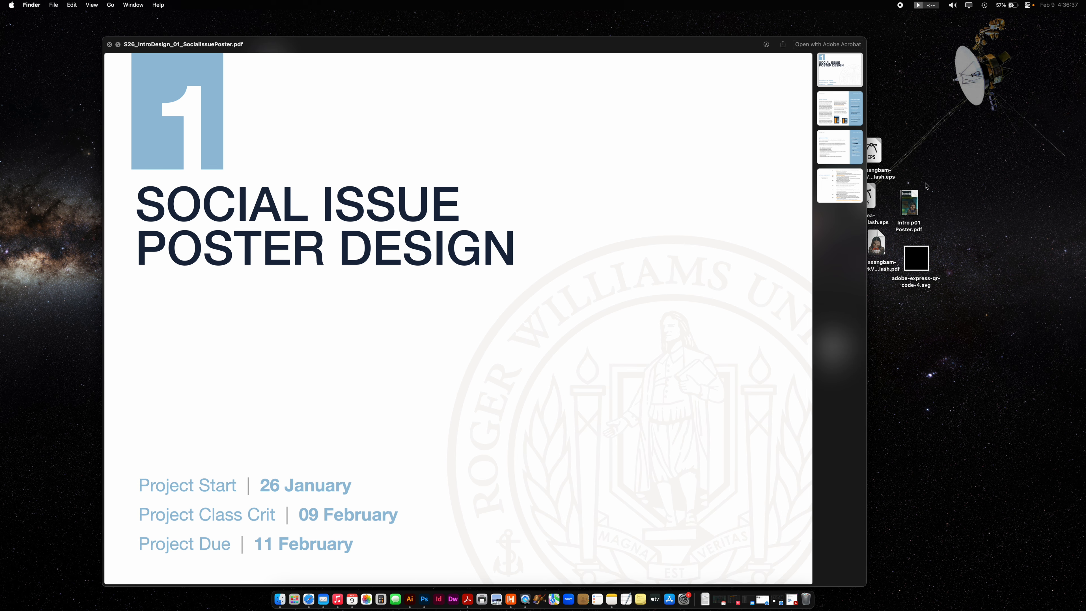
left_click(851, 146)
left_click(841, 103)
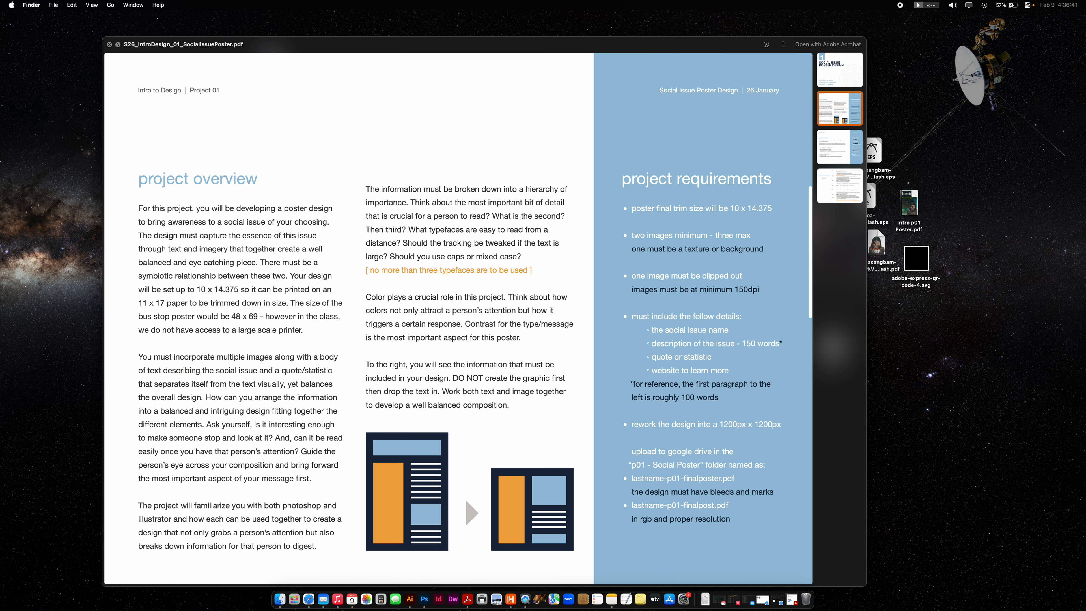
left_click_drag(197, 291, 236, 291)
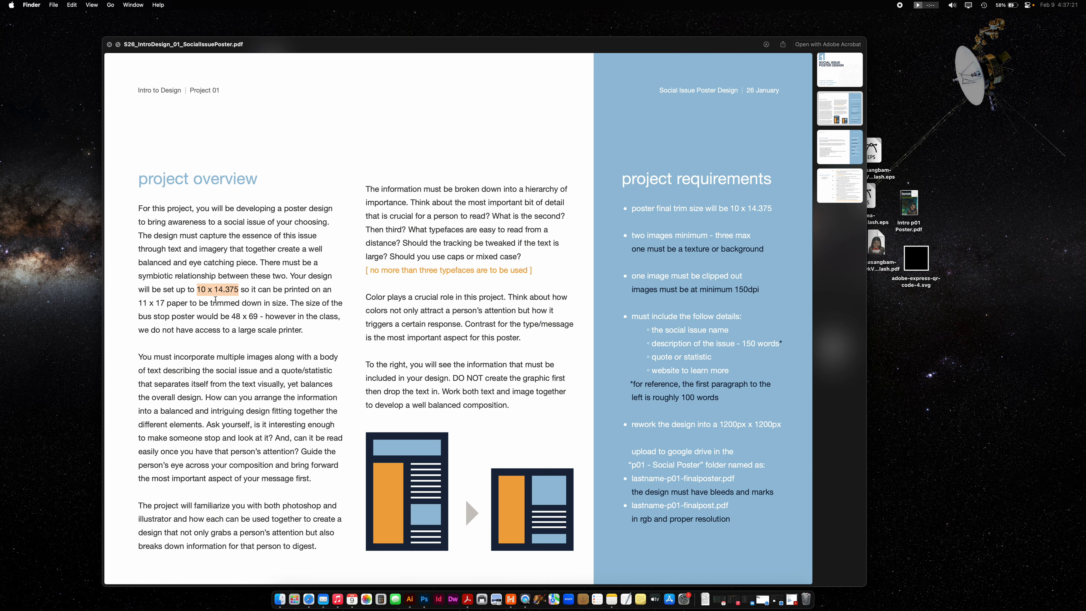
left_click_drag(578, 44, 494, 223)
left_click(575, 136)
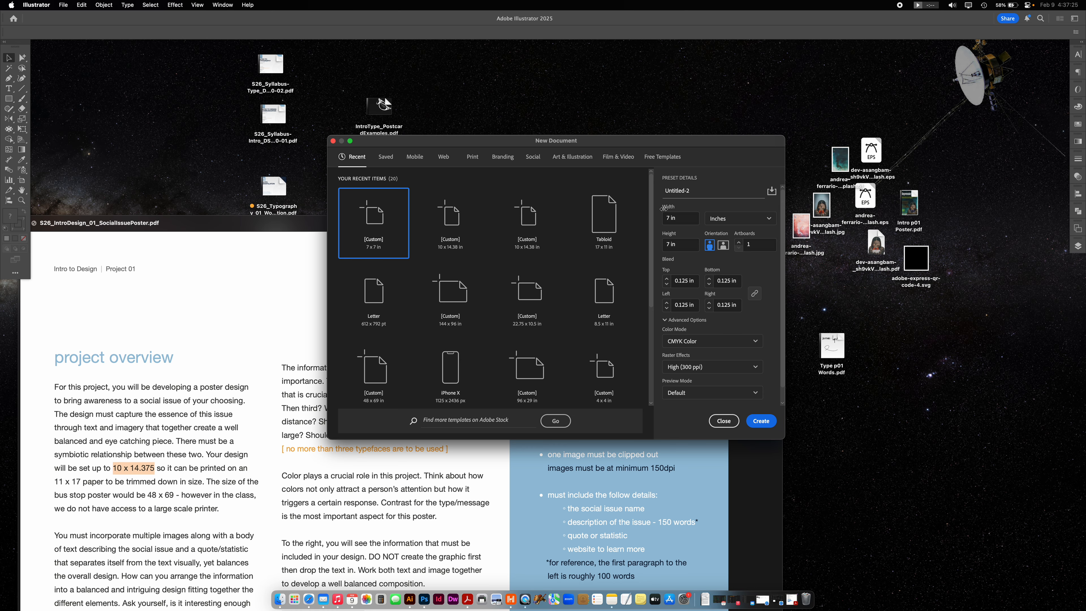
- Set the new document's size to 10 in wide by 10.375 in high, keeping inches as units and a 0.125 in top bleed
double_click(667, 217)
type("10")
left_click(742, 218)
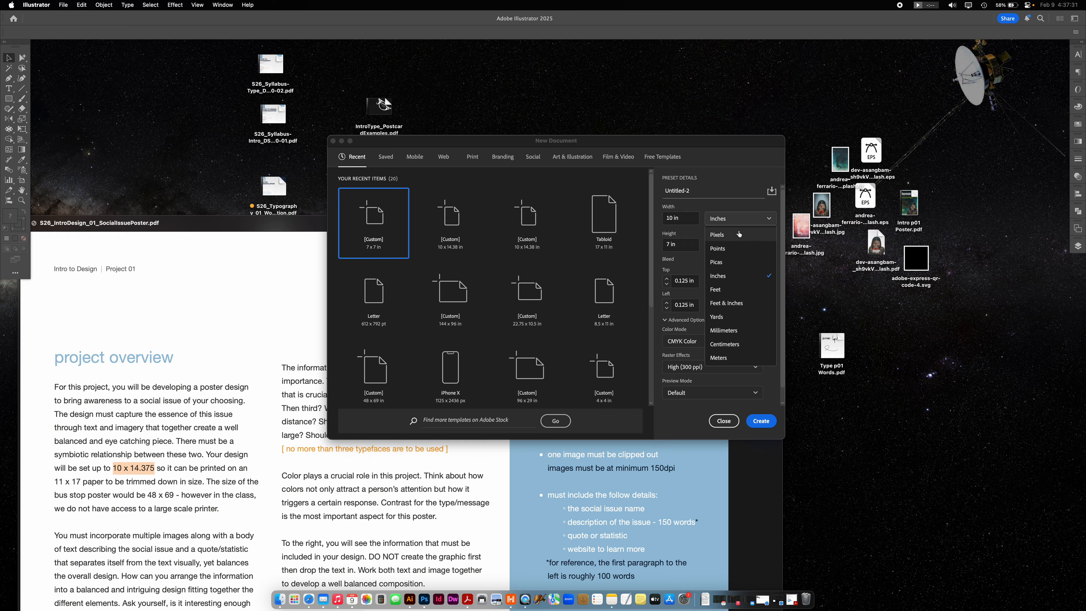
left_click(727, 276)
left_click_drag(670, 244, 656, 247)
type("10.37")
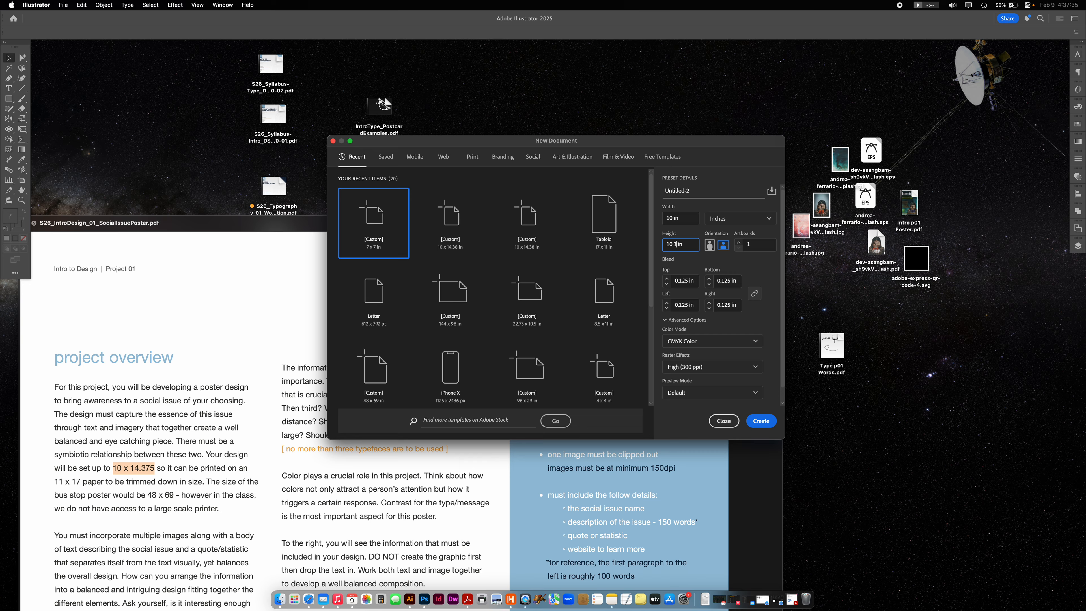
type("5")
left_click(668, 283)
left_click(666, 279)
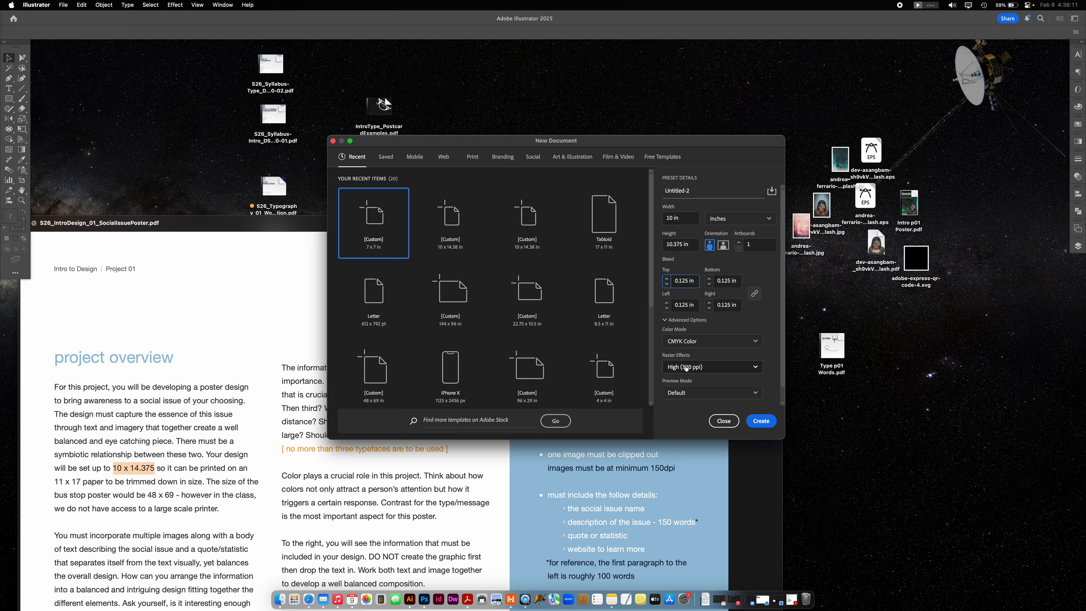
- Choose High (300 ppi) raster effects and create the document
left_click(686, 367)
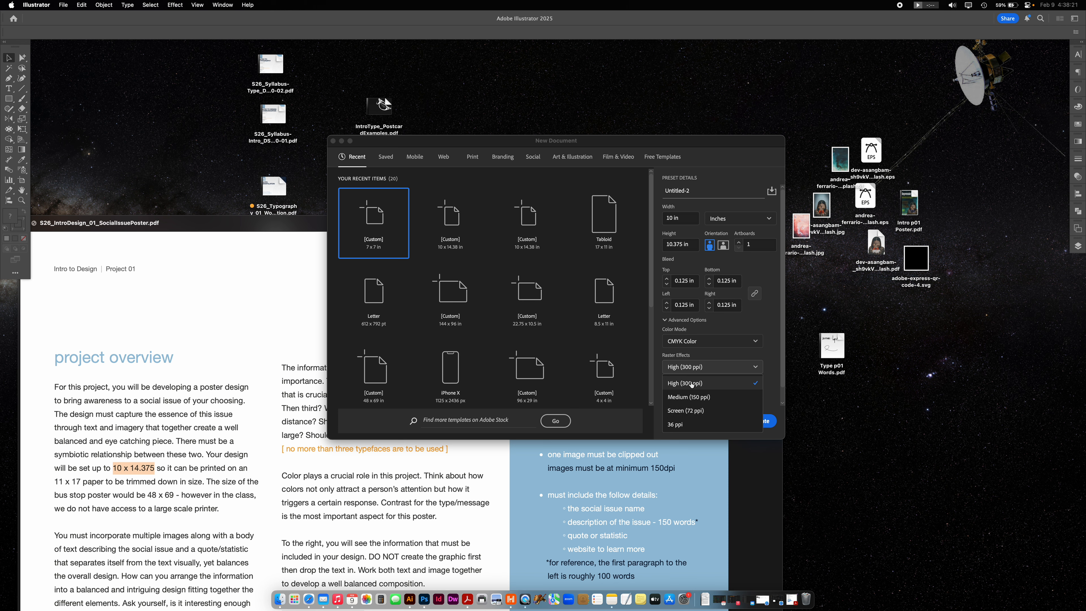
left_click(693, 383)
scroll(740, 383, "down", 2)
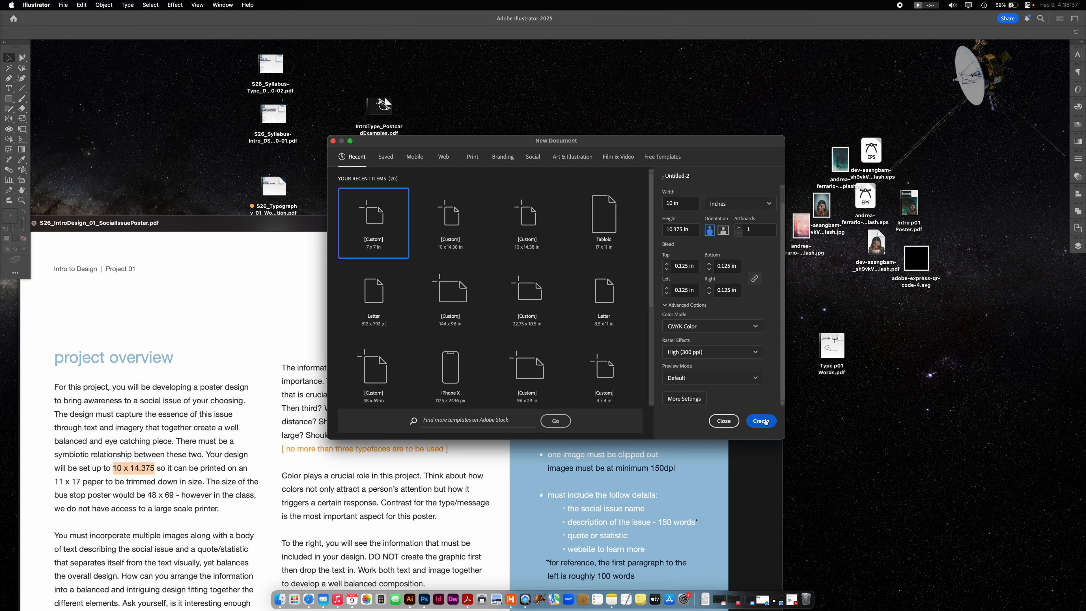
left_click(763, 421)
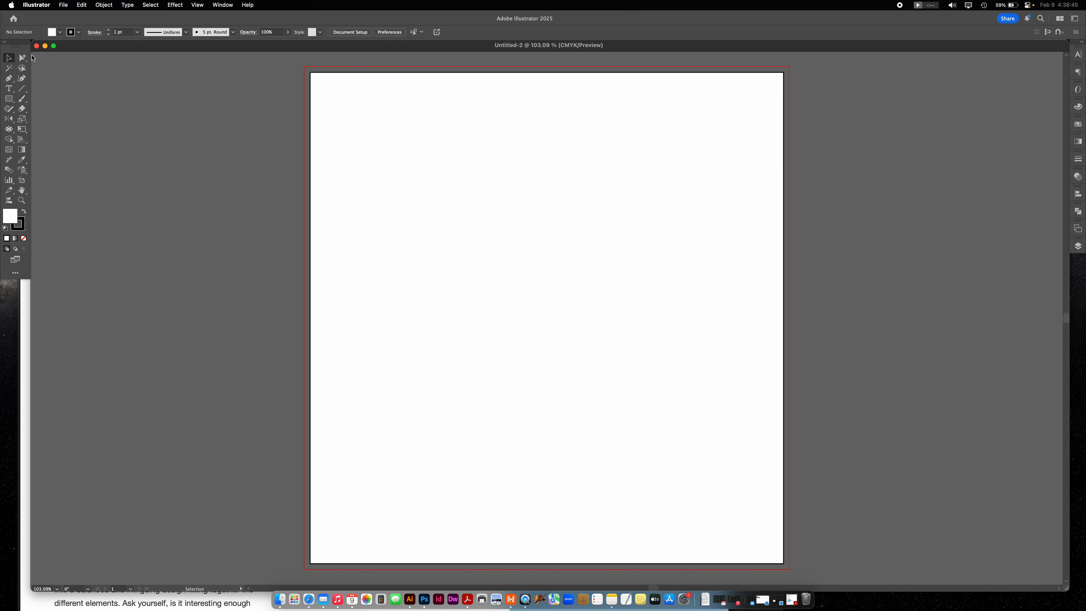
- Close the untitled document and create another one with the height set to 14.375 in
left_click(36, 45)
left_click(64, 5)
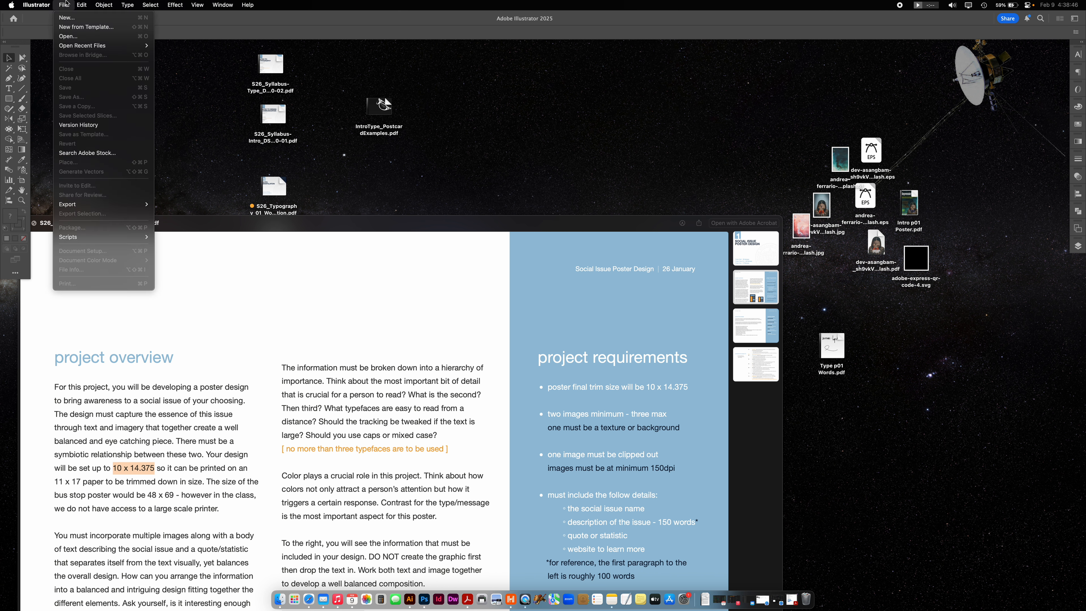
left_click(67, 17)
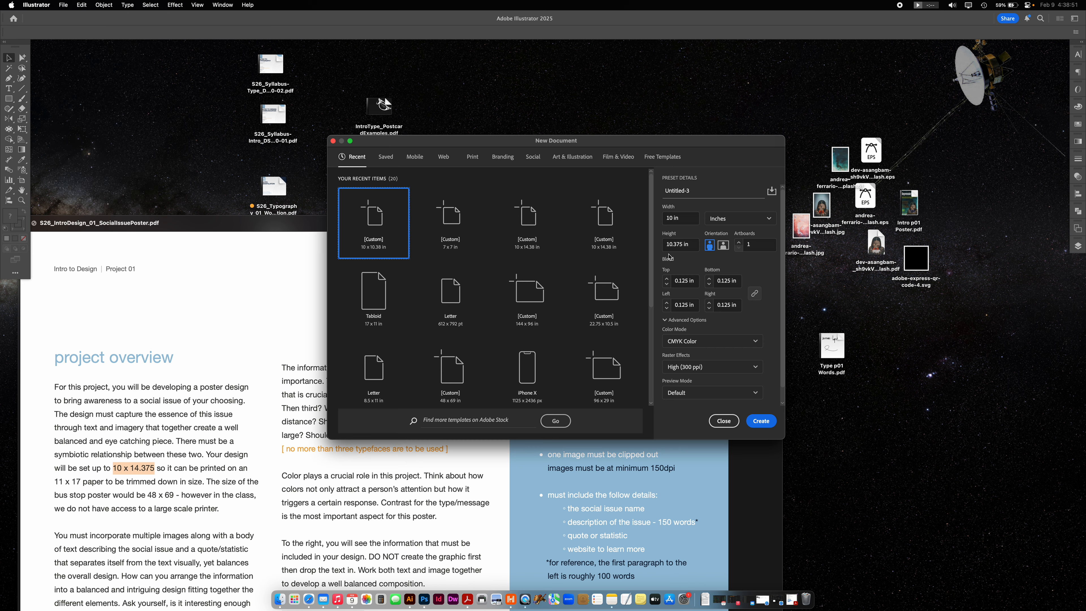
left_click(672, 246)
triple_click(674, 243)
left_click(673, 244)
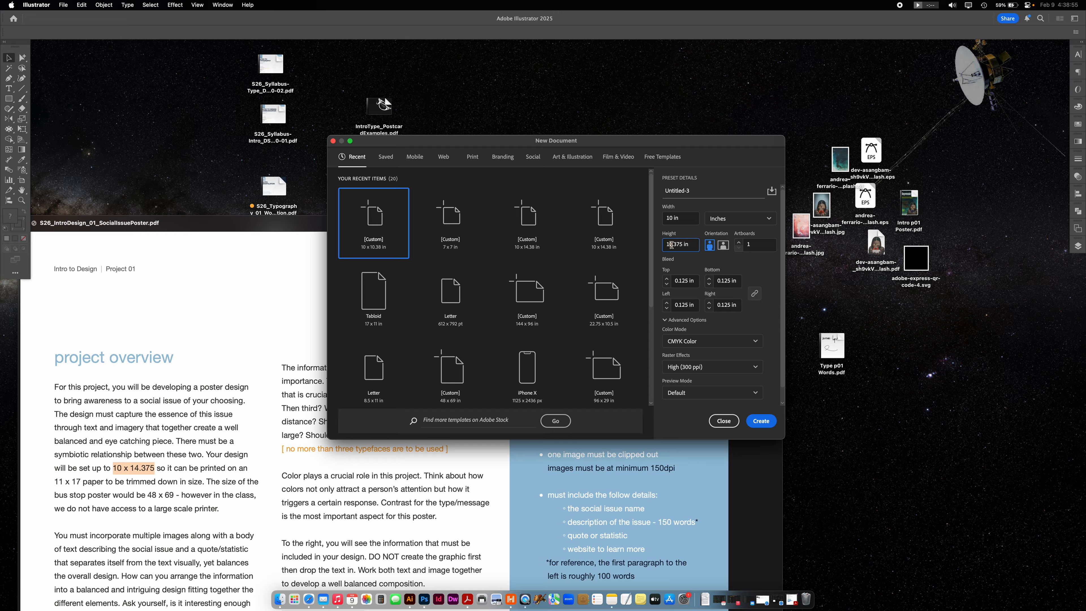
key("BackSpace")
type("4")
left_click(759, 429)
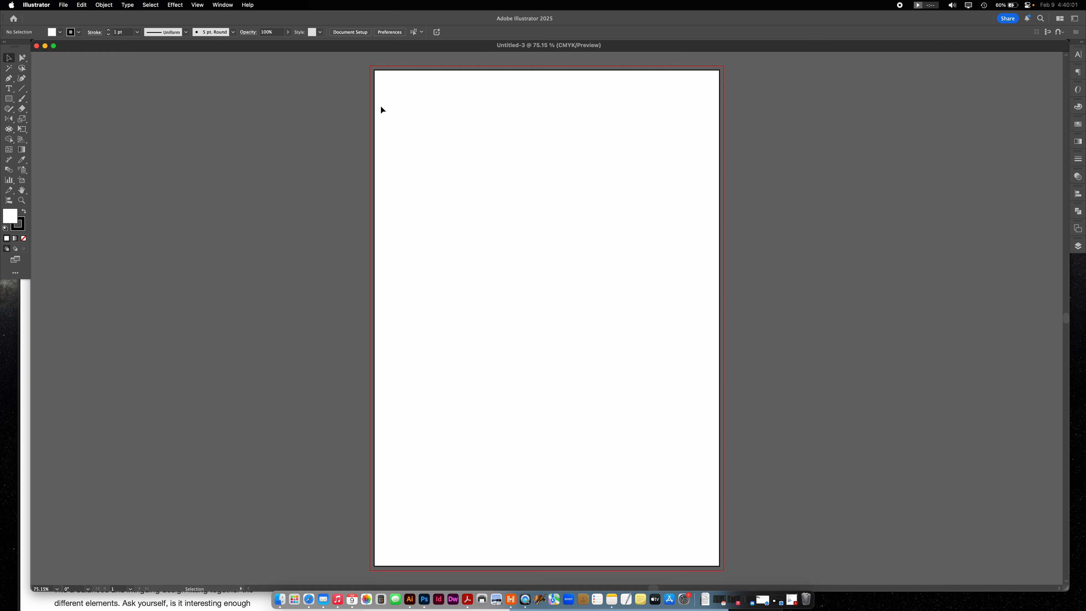
- Place a line of placeholder Lorem ipsum point text near the artboard's upper-left corner
left_click(9, 91)
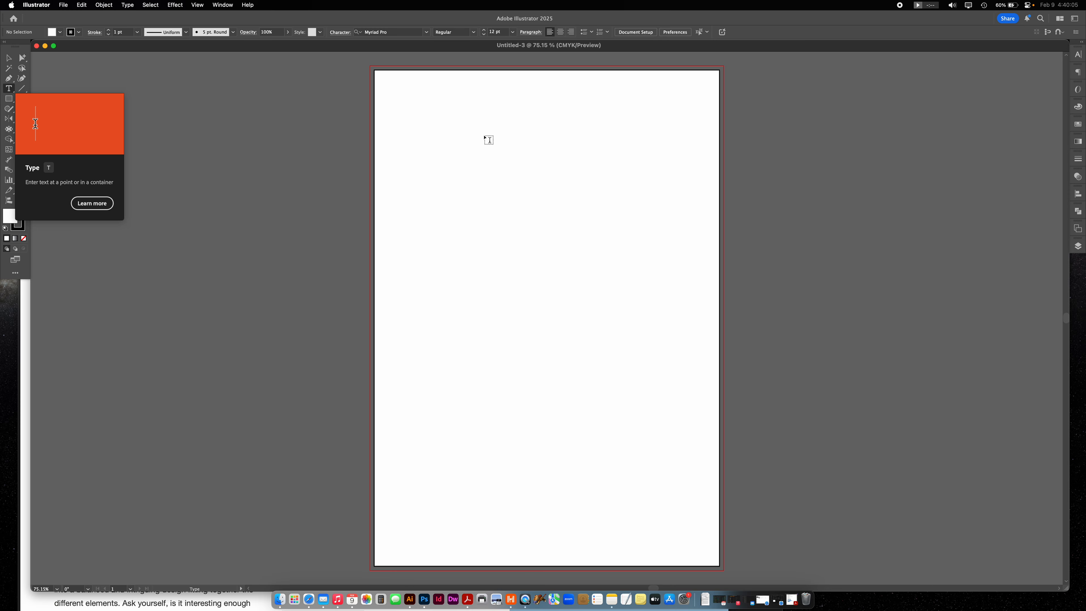
left_click(403, 133)
left_click(9, 58)
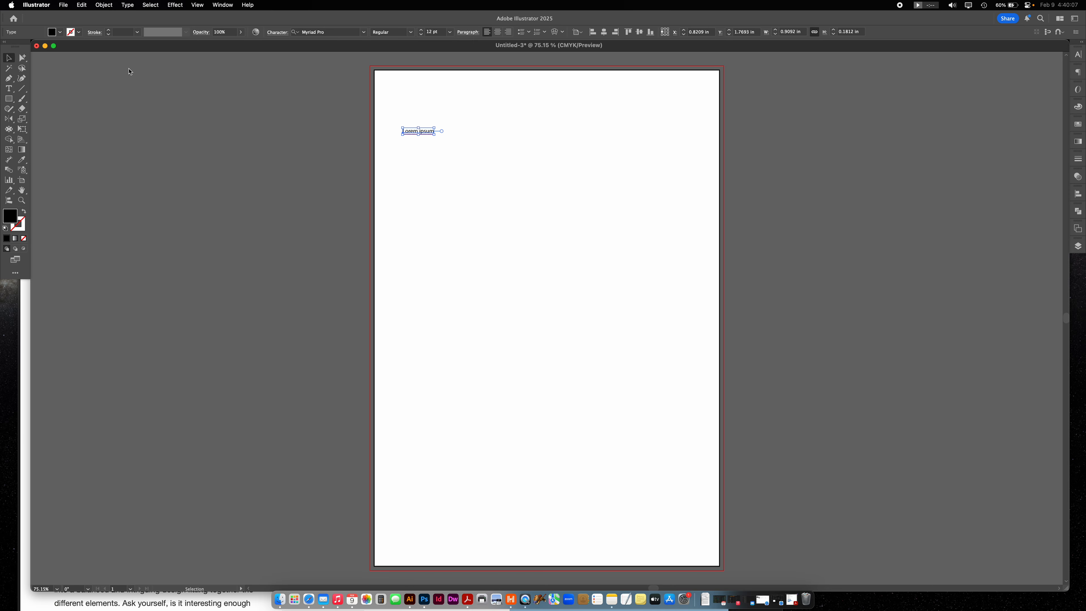
- Enlarge the Lorem ipsum text to about 4.77 in wide and move it close to the artboard's left edge
left_click_drag(434, 127, 568, 101)
left_click_drag(457, 114, 431, 126)
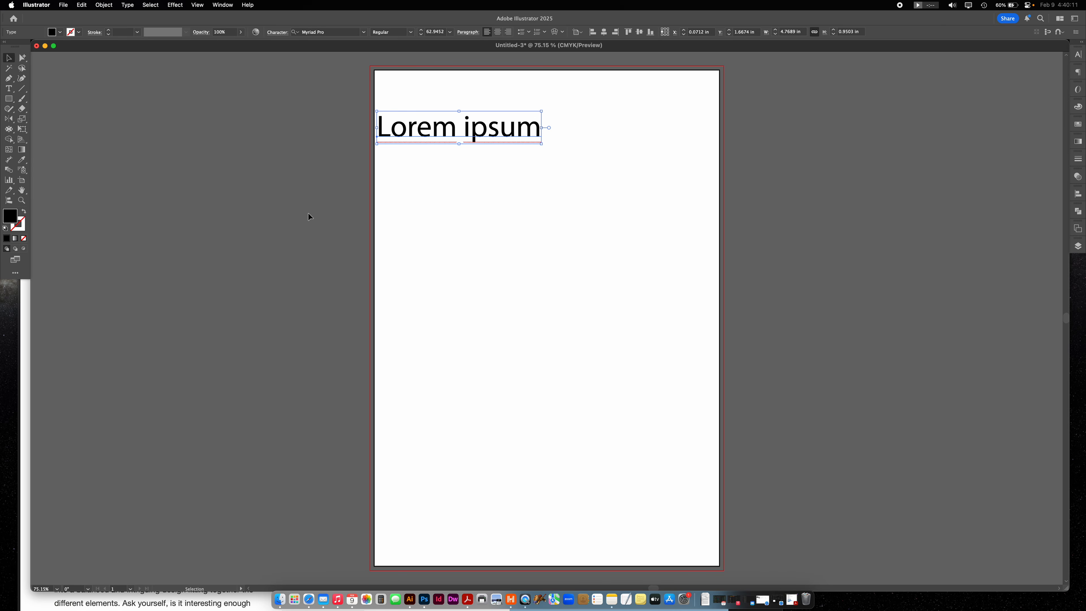
left_click(390, 188)
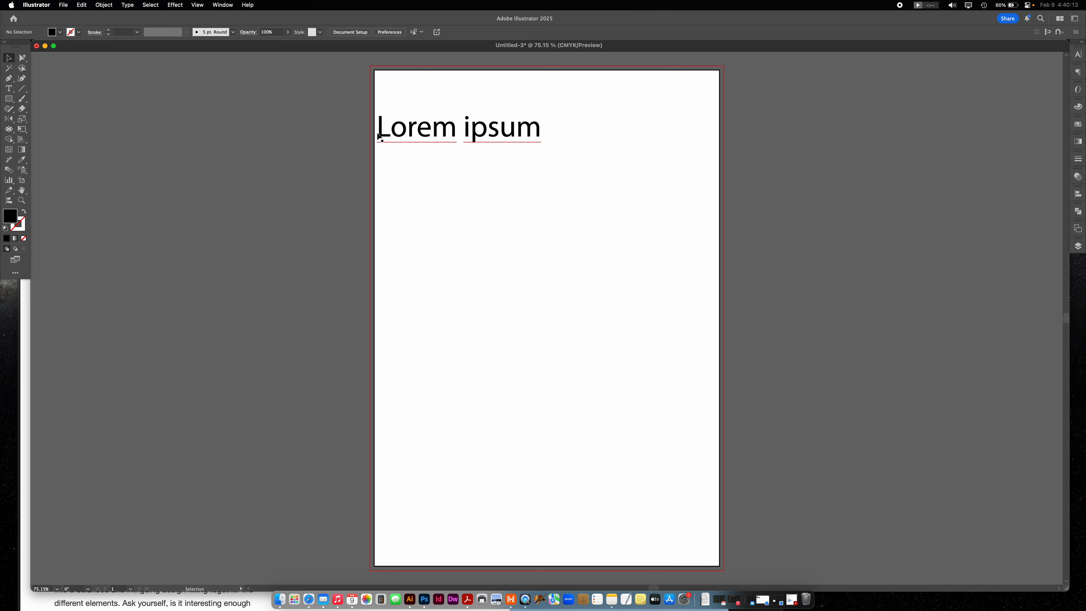
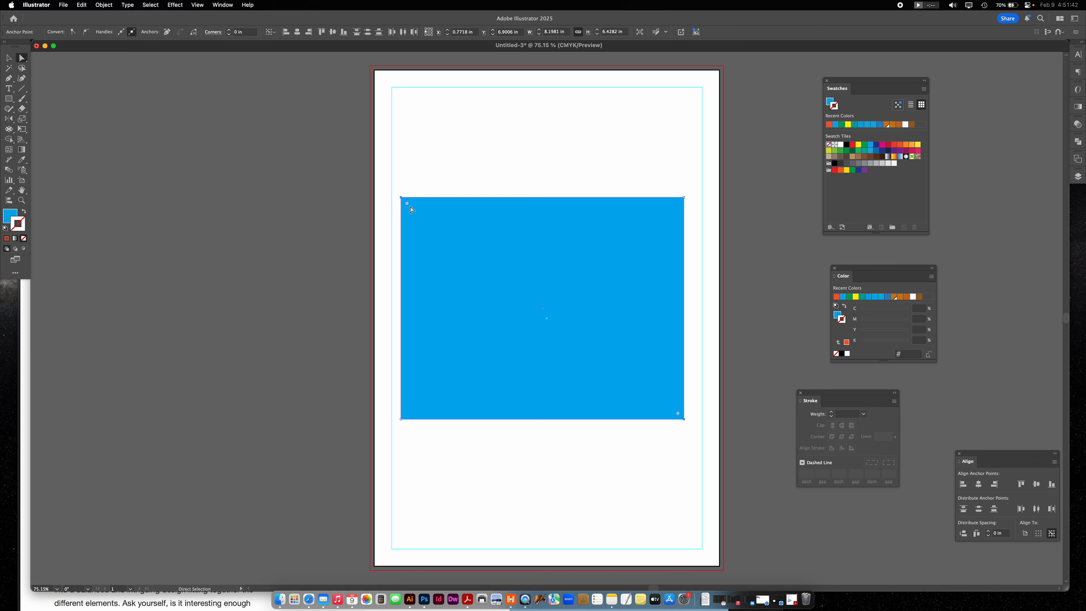
- Round the blue rectangle's upper-left and lower-right corners to about 2.44 in and delete the rectangle
left_click_drag(407, 204, 488, 280)
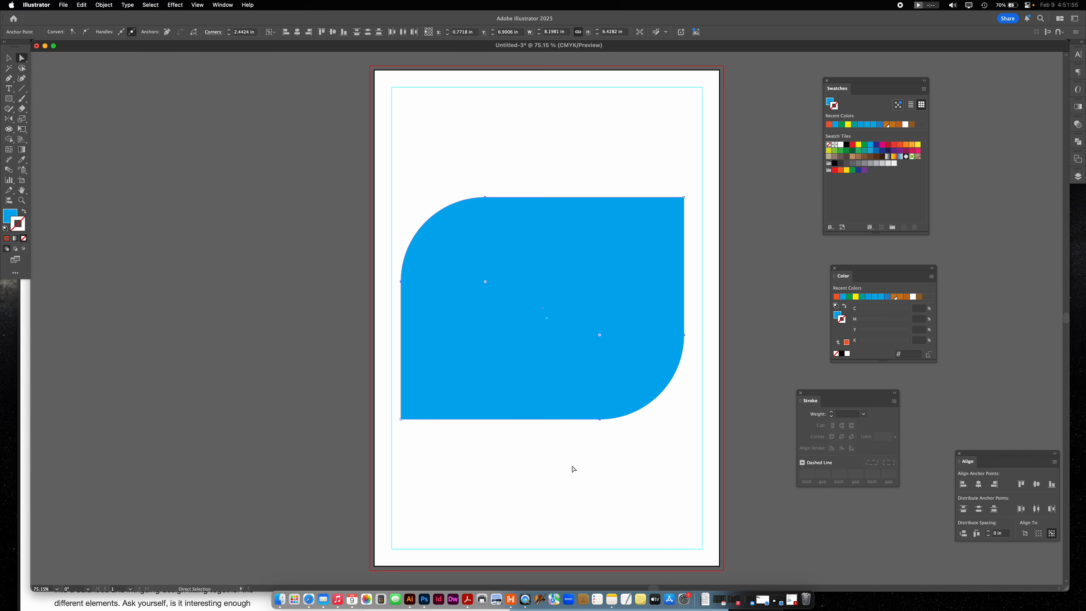
left_click(9, 57)
key("Delete")
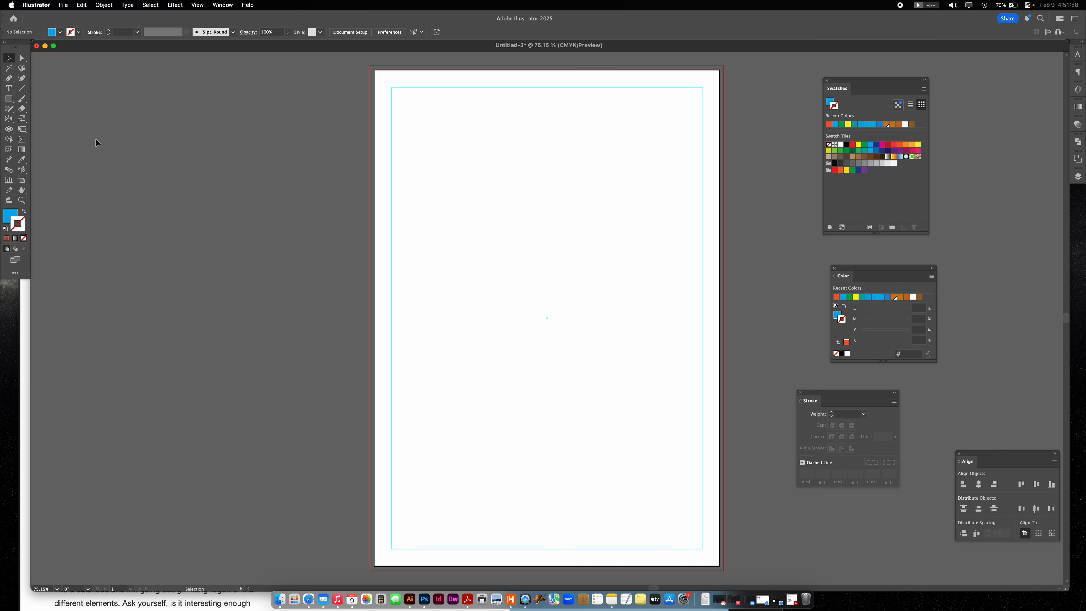
- Place a polygon with a 0.6944 in radius and an increased number of sides near the artboard's upper left, and undo it
left_click_drag(14, 99, 64, 128)
left_click(448, 193)
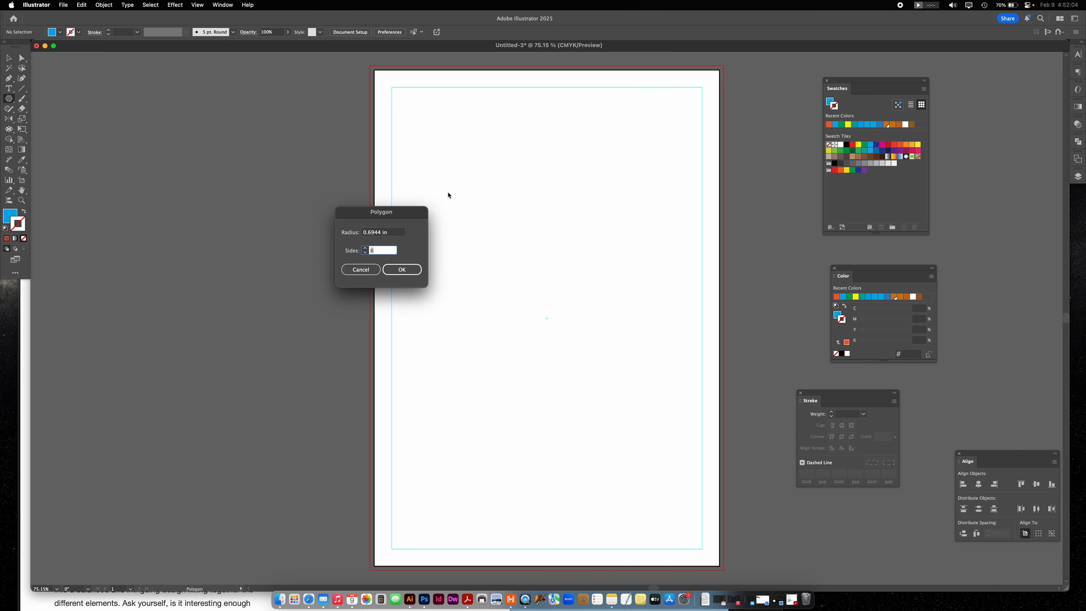
left_click(365, 248)
left_click(365, 249)
left_click(405, 269)
left_click(8, 58)
left_click(161, 105)
key("ctrl+z")
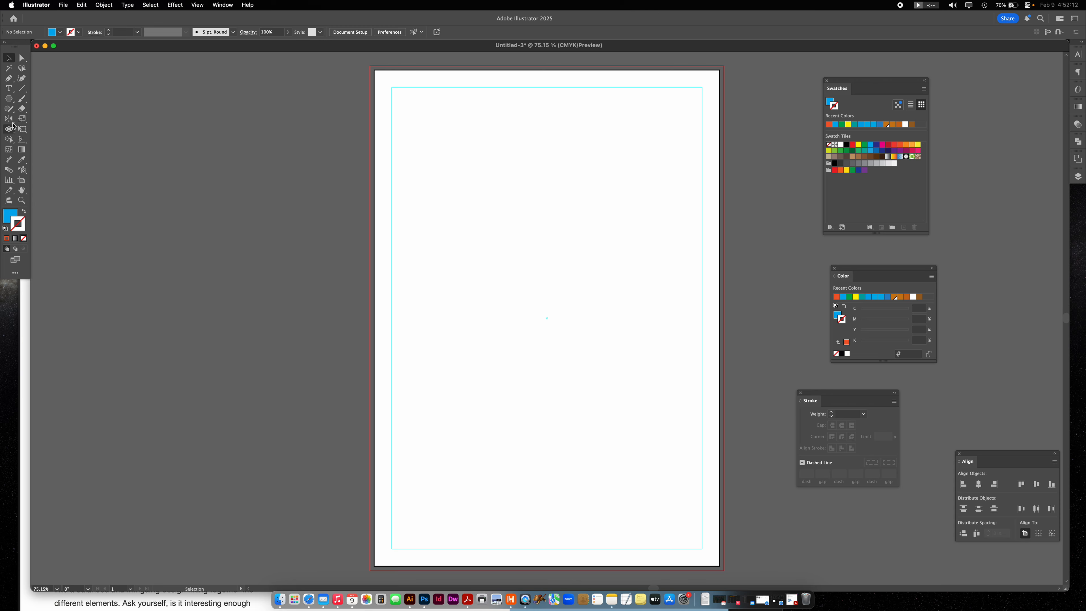
- Draw a five-pointed star about 4.46 in wide in the artboard's upper left and place a ten-pointed star with the same radii below it
left_click(9, 99)
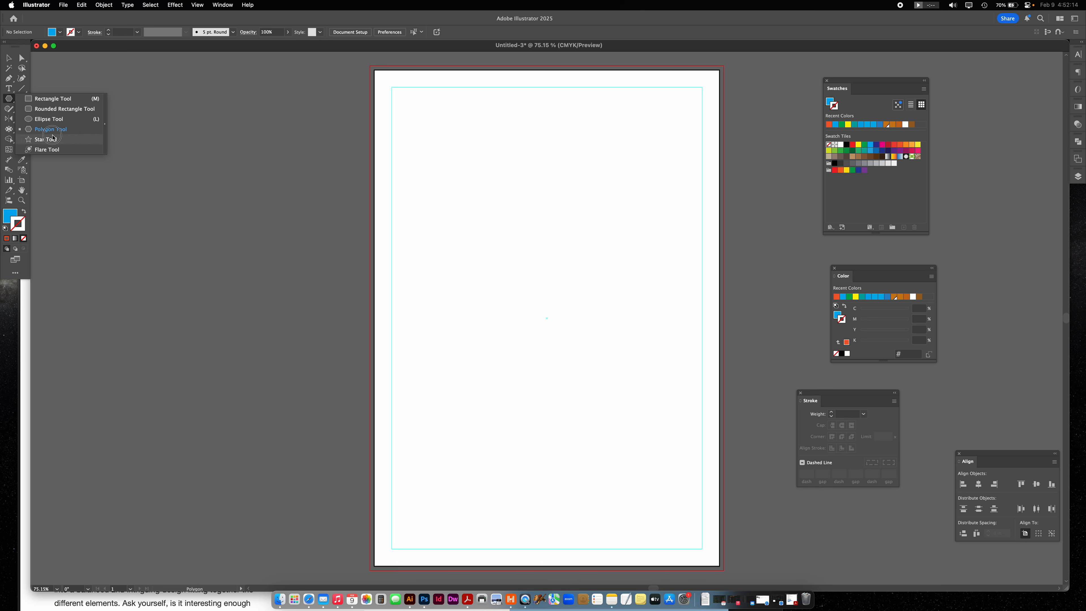
left_click(54, 138)
left_click_drag(474, 201, 522, 266)
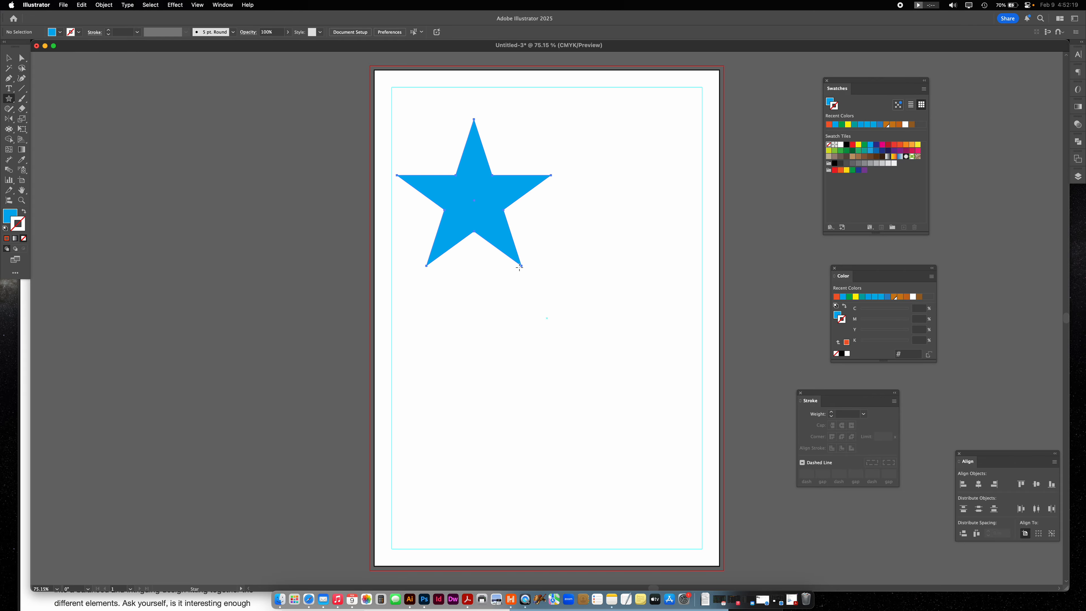
left_click(508, 333)
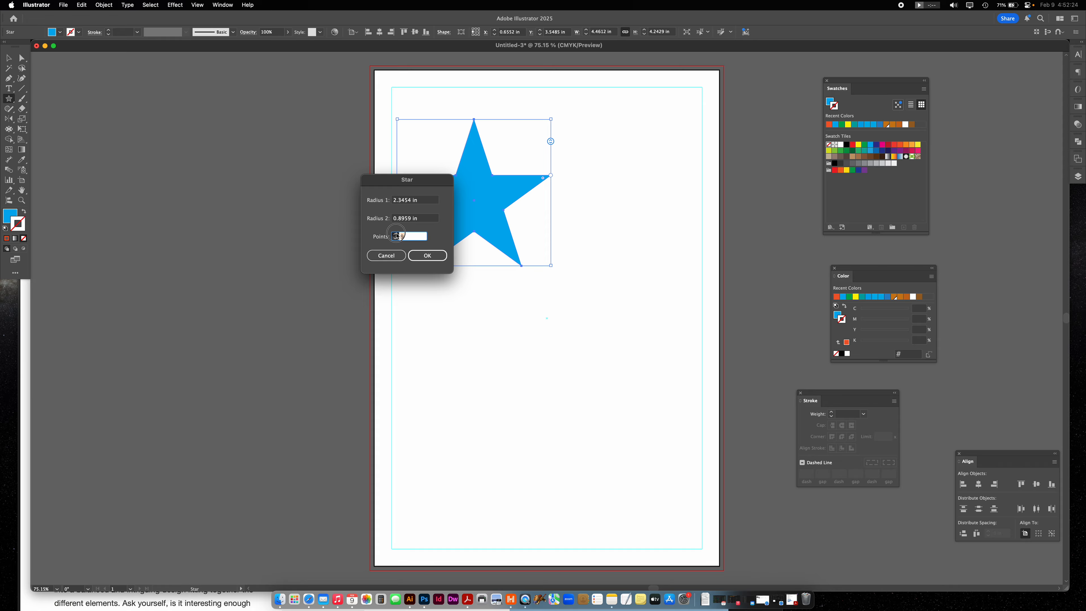
left_click(440, 255)
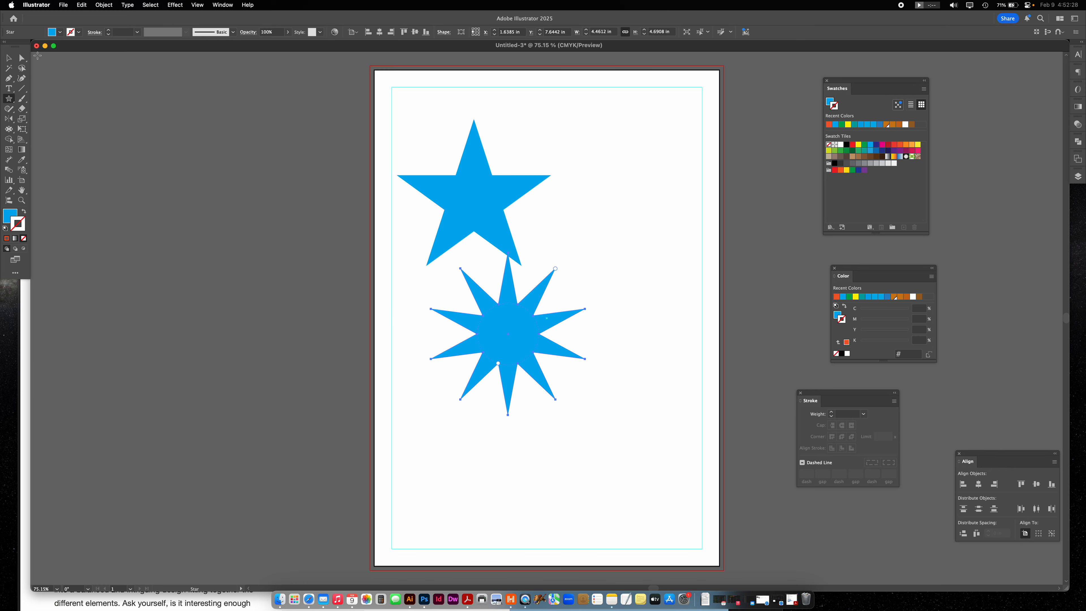
- Place a ten-pointed starburst in the artboard's upper right with Radius 1 of 5 in and Radius 2 of 0.5 in
left_click(9, 99)
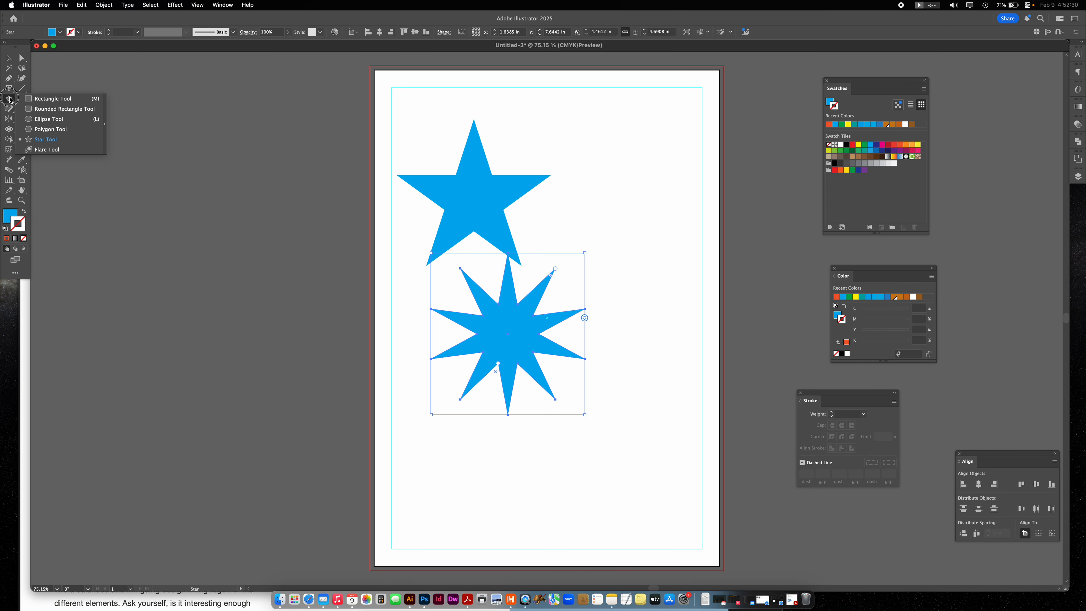
left_click(51, 140)
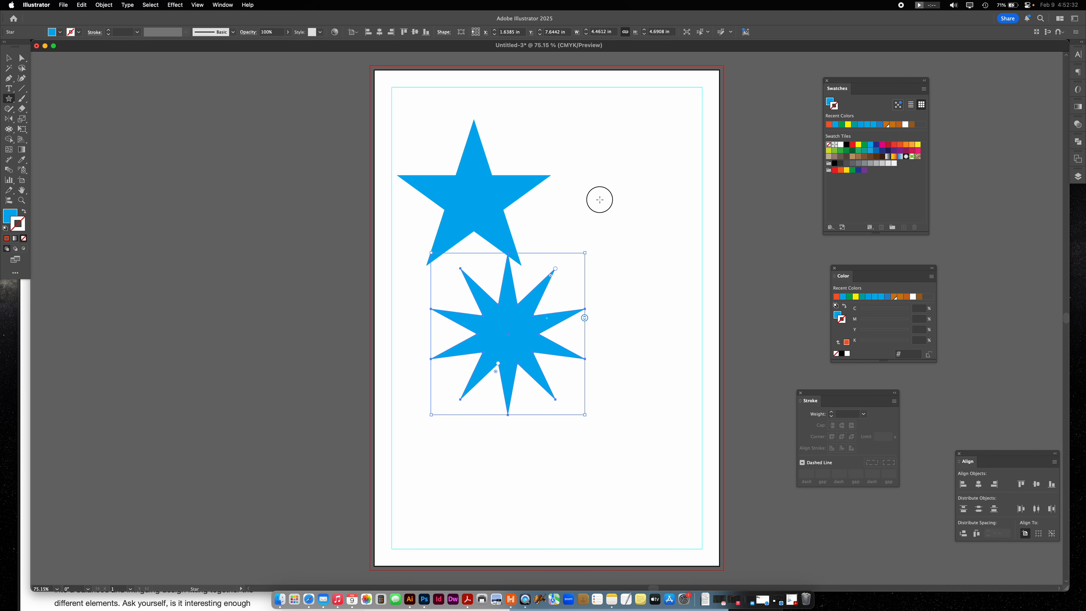
left_click(600, 200)
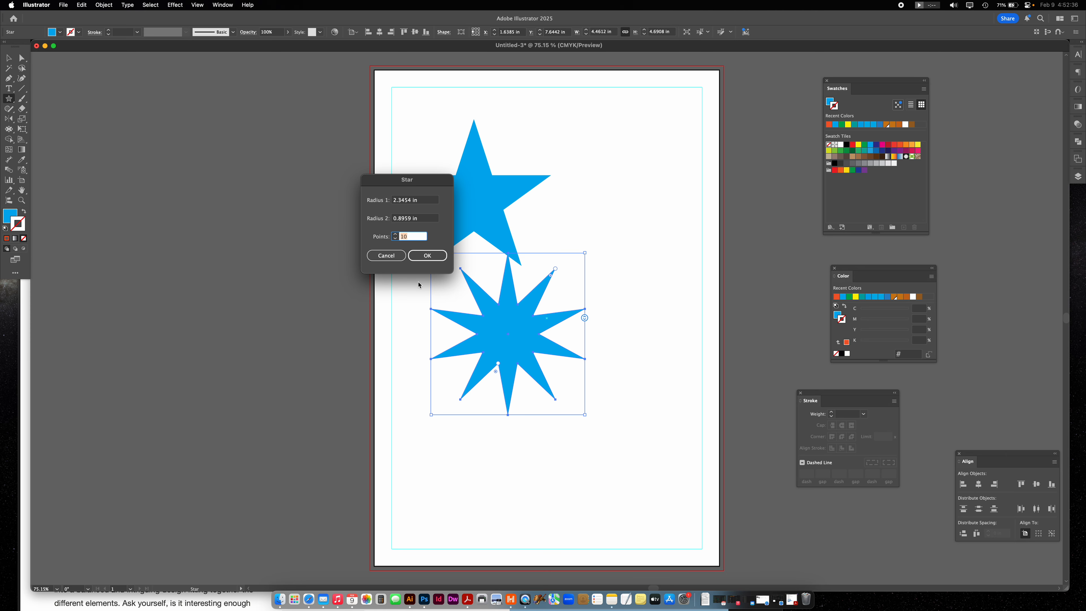
left_click_drag(401, 219, 411, 219)
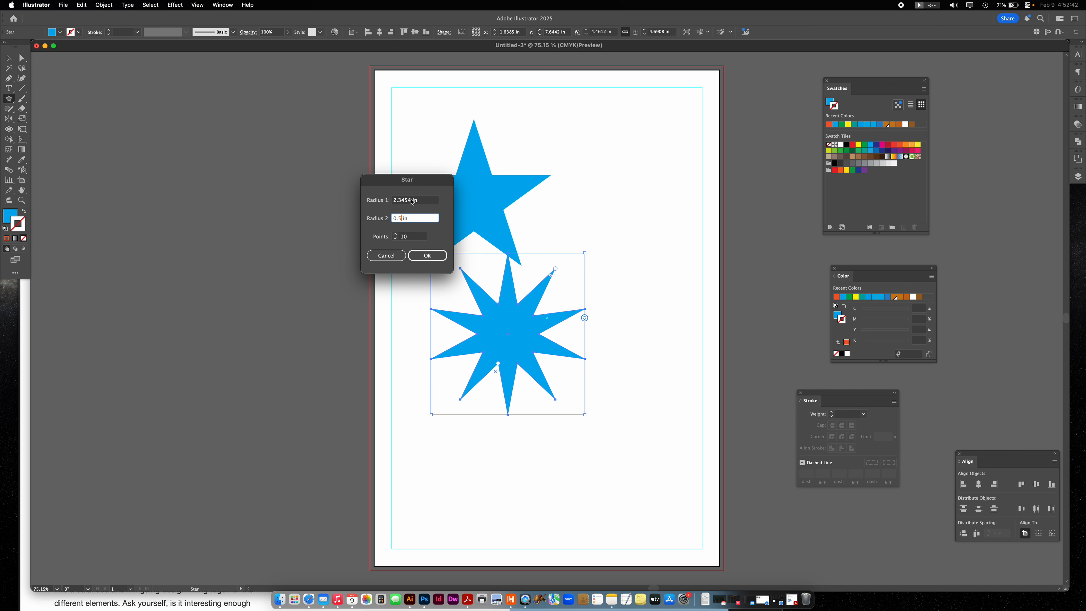
double_click(412, 200)
type("5")
left_click(428, 256)
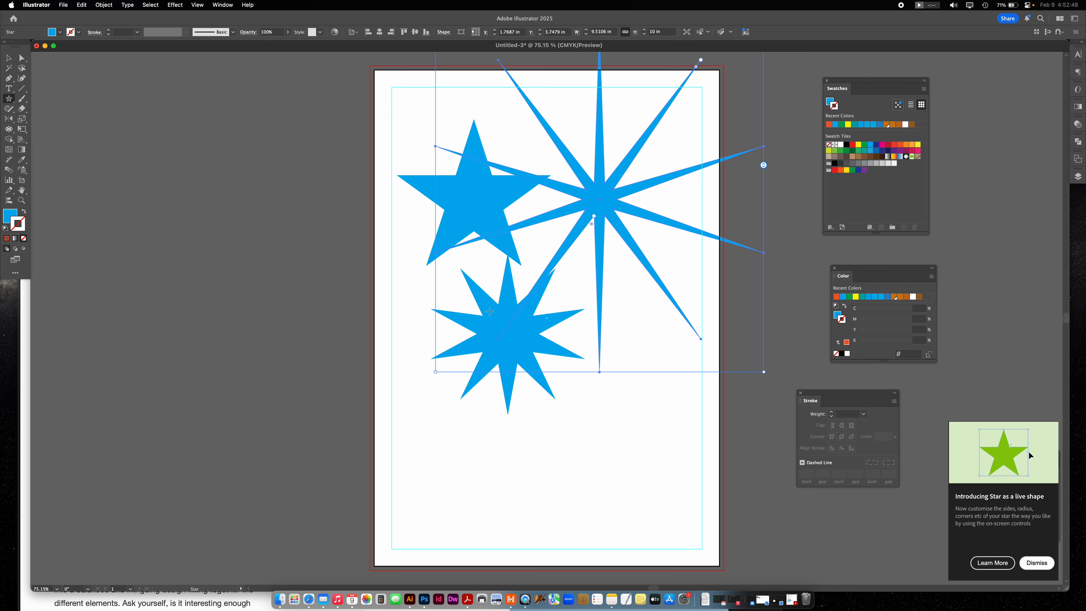
- Select all three stars on the artboard and delete them
key("v")
left_click(633, 484)
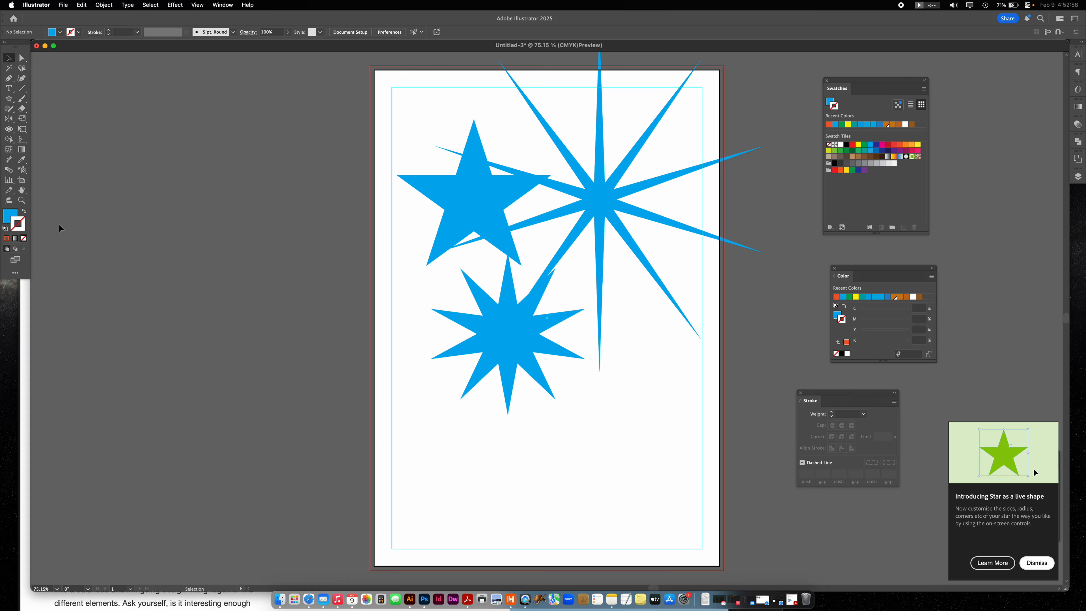
left_click_drag(422, 87, 672, 391)
key("Delete")
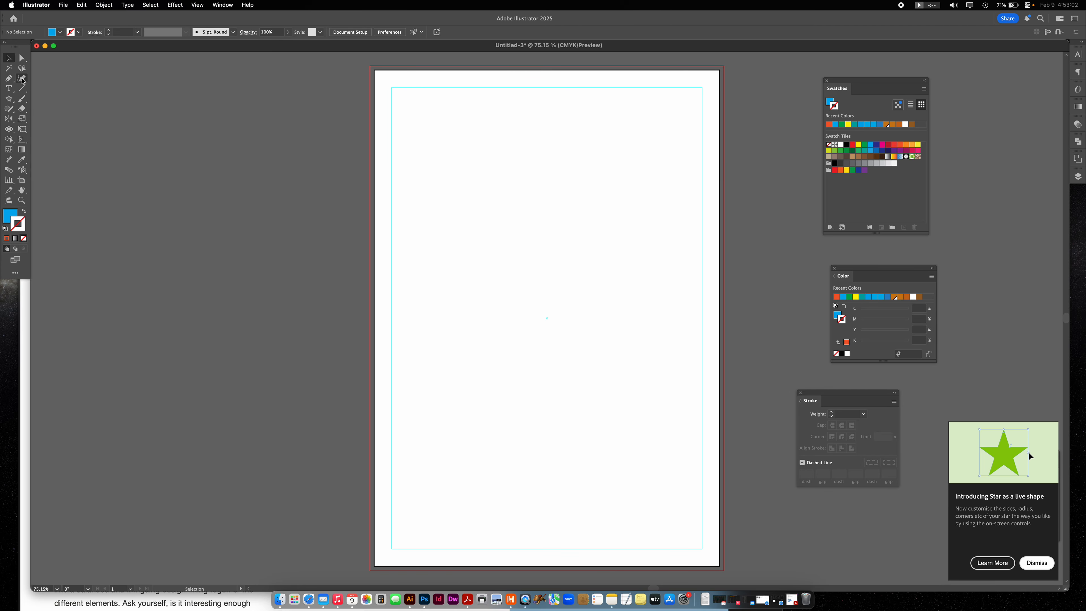
- Draw a blue-filled wave of three smooth anchors with the Pen tool across the artboard's middle left, and delete it
left_click(9, 79)
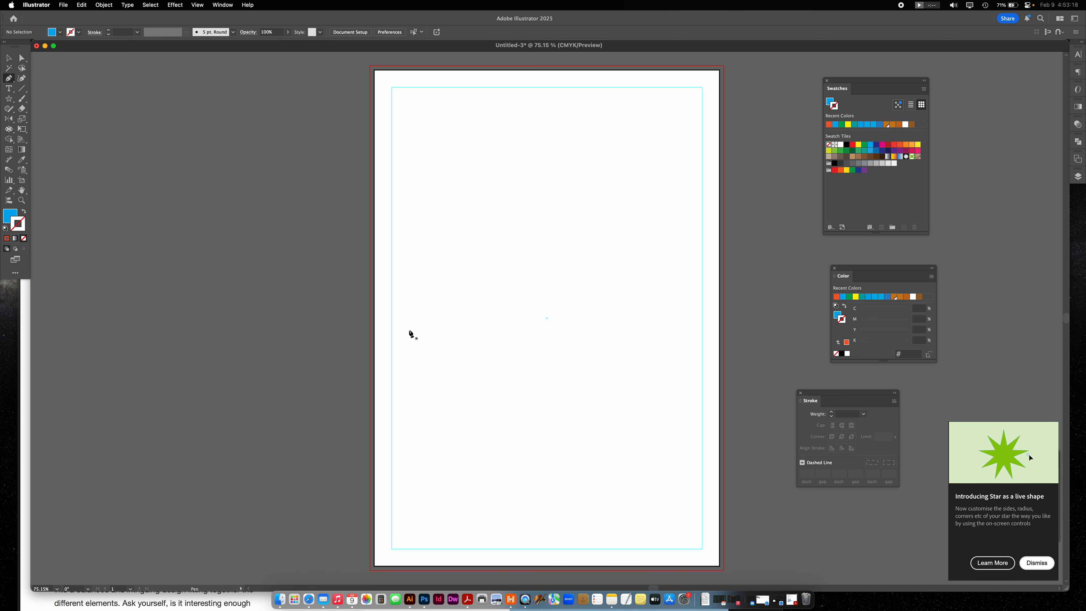
mouse_move(402, 308)
left_mouse_down()
mouse_move(440, 335)
mouse_move(427, 329)
left_mouse_up()
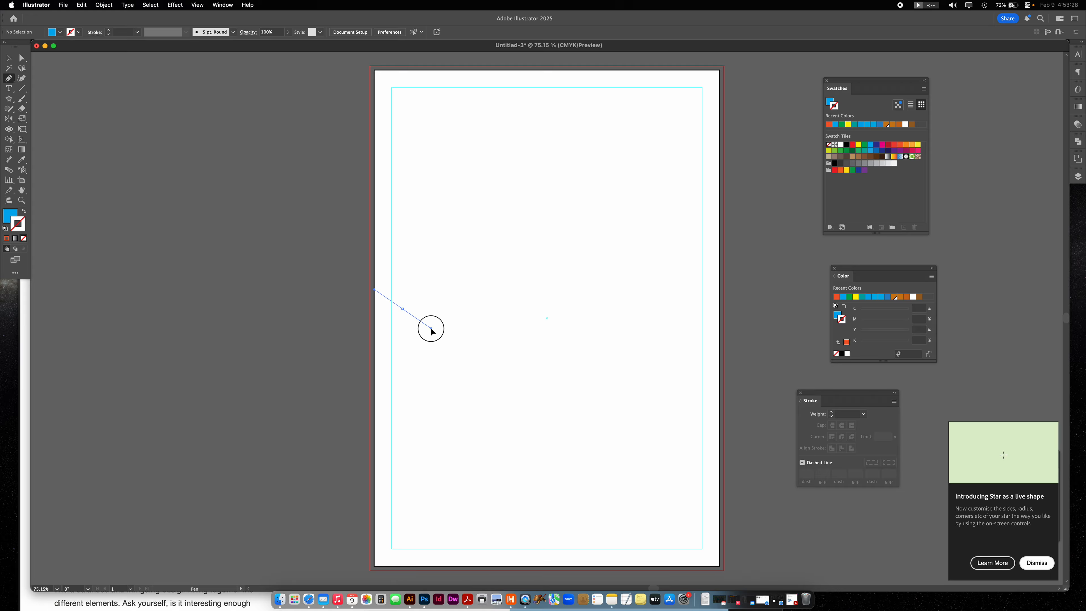
mouse_move(432, 332)
left_mouse_down()
mouse_move(432, 310)
mouse_move(443, 356)
mouse_move(403, 342)
mouse_move(417, 316)
mouse_move(403, 310)
mouse_move(429, 317)
mouse_move(424, 340)
mouse_move(449, 327)
mouse_move(432, 329)
left_mouse_up()
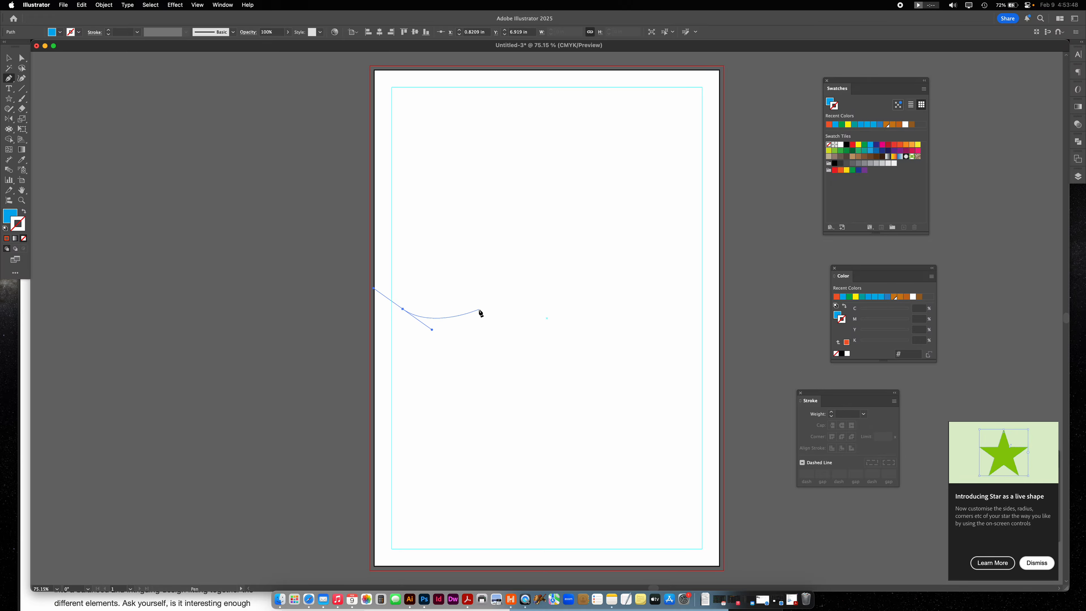
left_click_drag(479, 309, 496, 289)
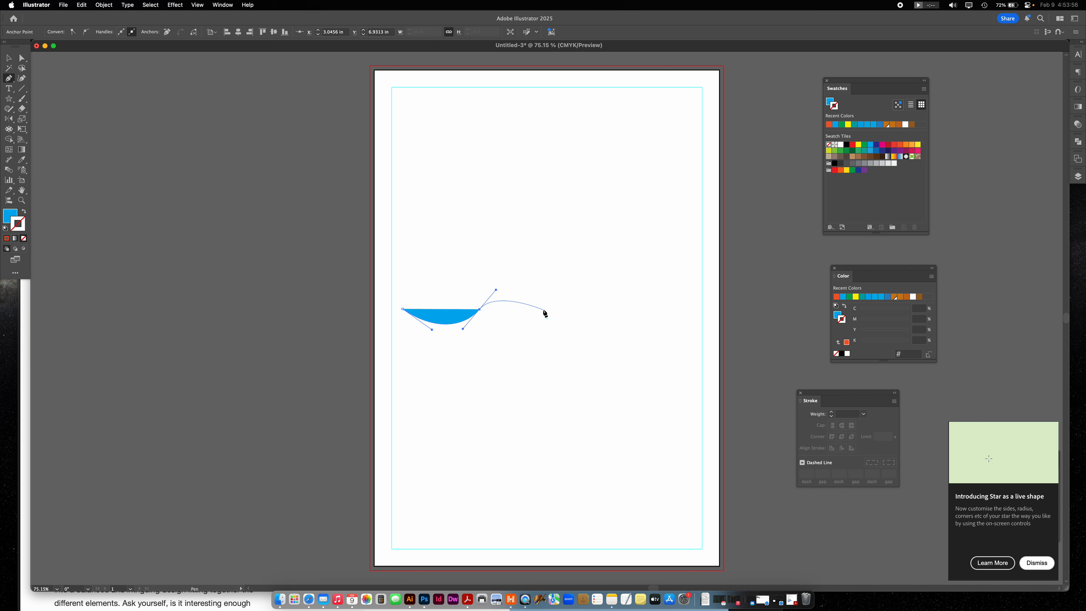
left_click_drag(547, 312, 561, 336)
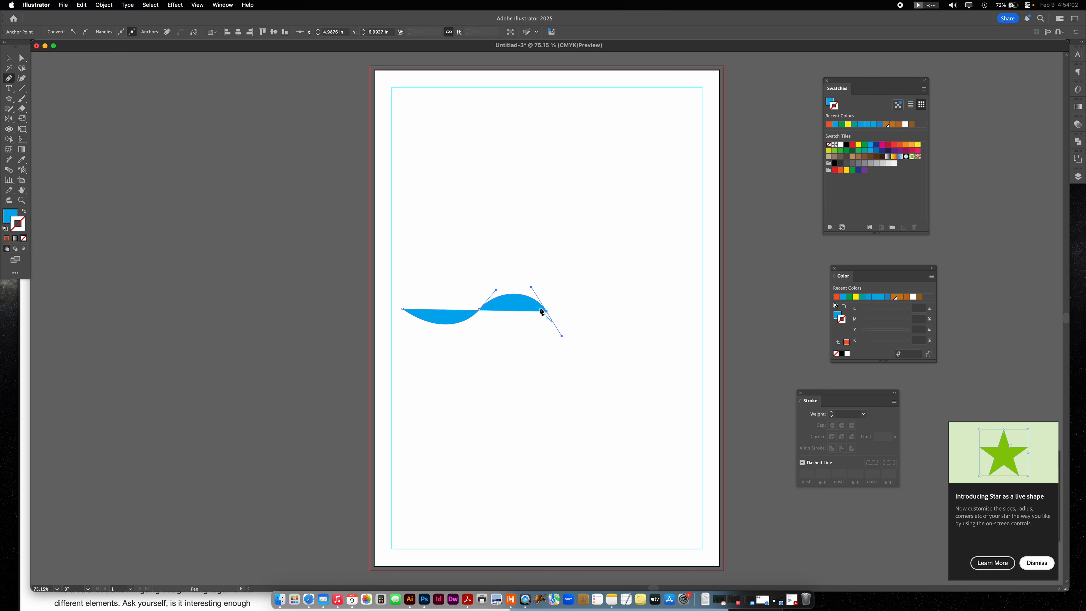
key("Delete")
key("Delete")
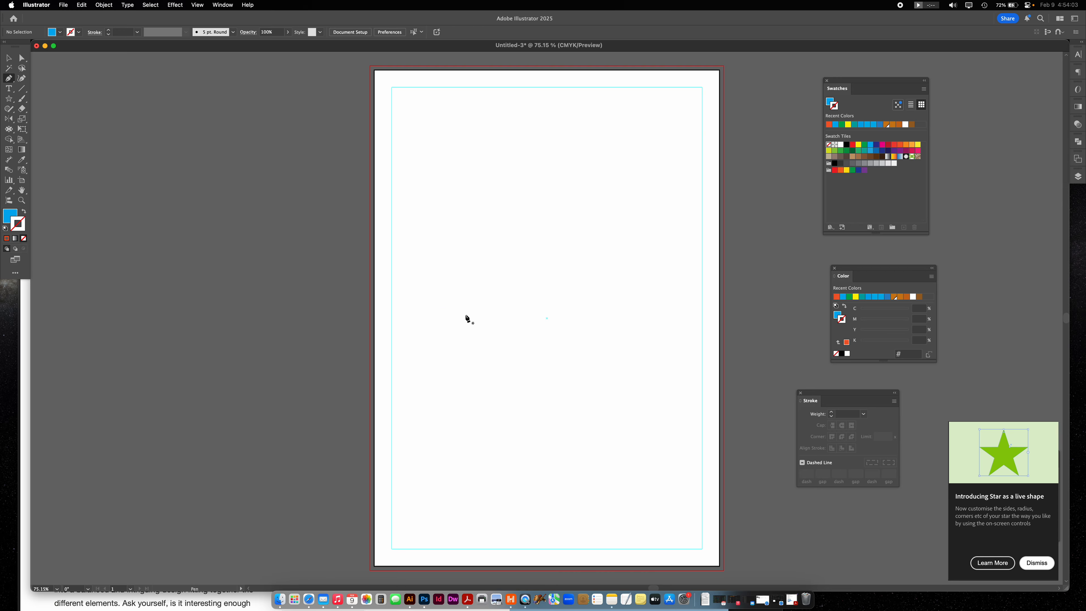
- Swap to a blue stroke without fill and draw a wavy four-anchor Pen path across the middle of the artboard
left_click(24, 212)
left_click_drag(419, 288, 432, 306)
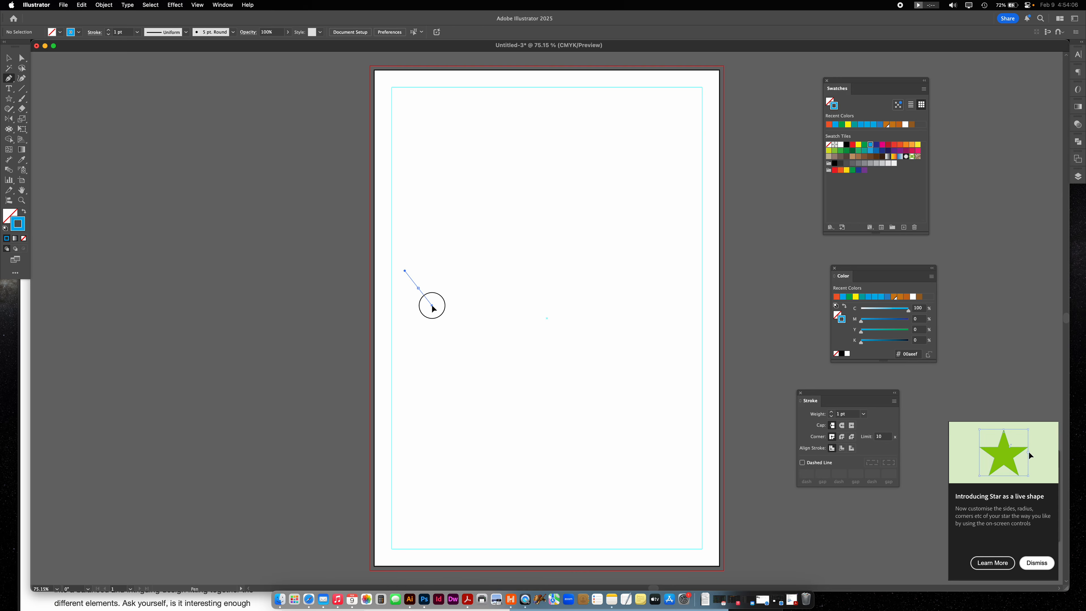
left_click_drag(501, 290, 525, 265)
left_click_drag(587, 300, 608, 321)
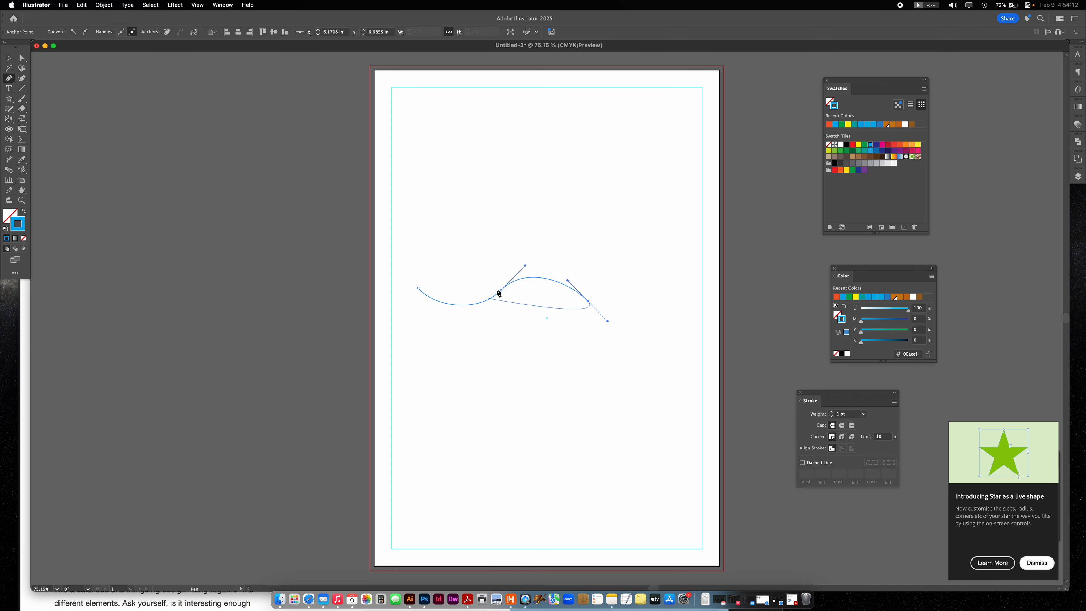
left_click_drag(669, 296, 687, 274)
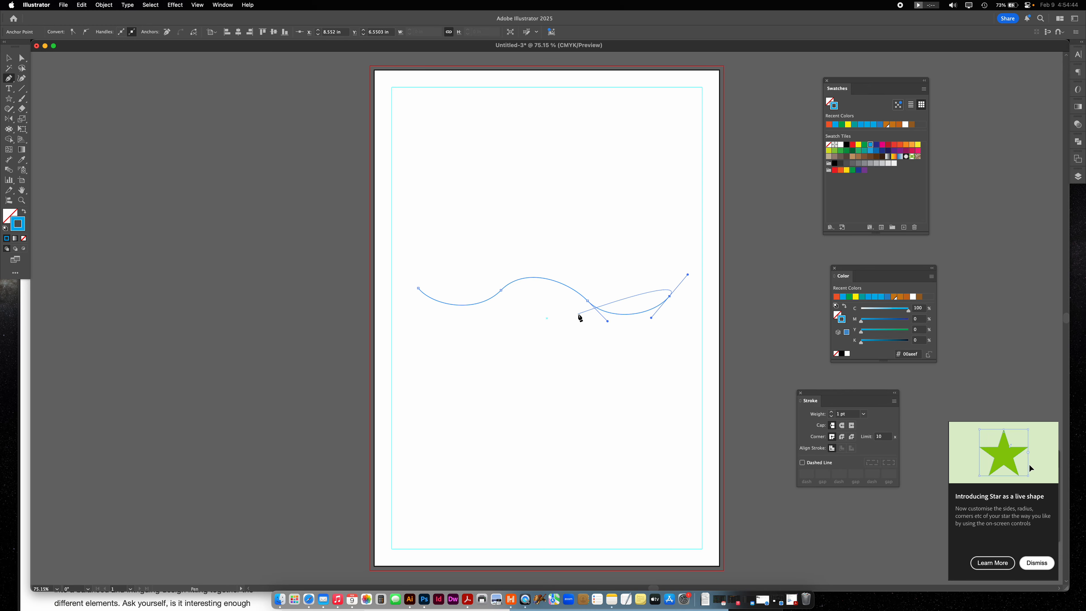
- Move the wave's third anchor up to about X 6.13 in, Y 6.26 in to even out the curve
key("super")
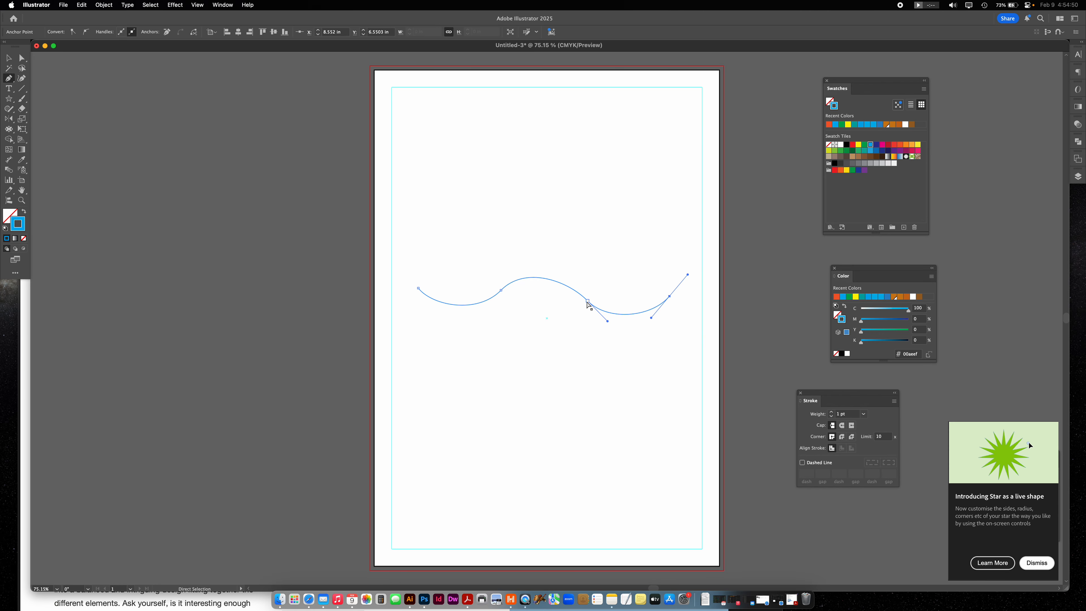
left_click_drag(588, 302, 548, 274)
left_click_drag(544, 273, 550, 273)
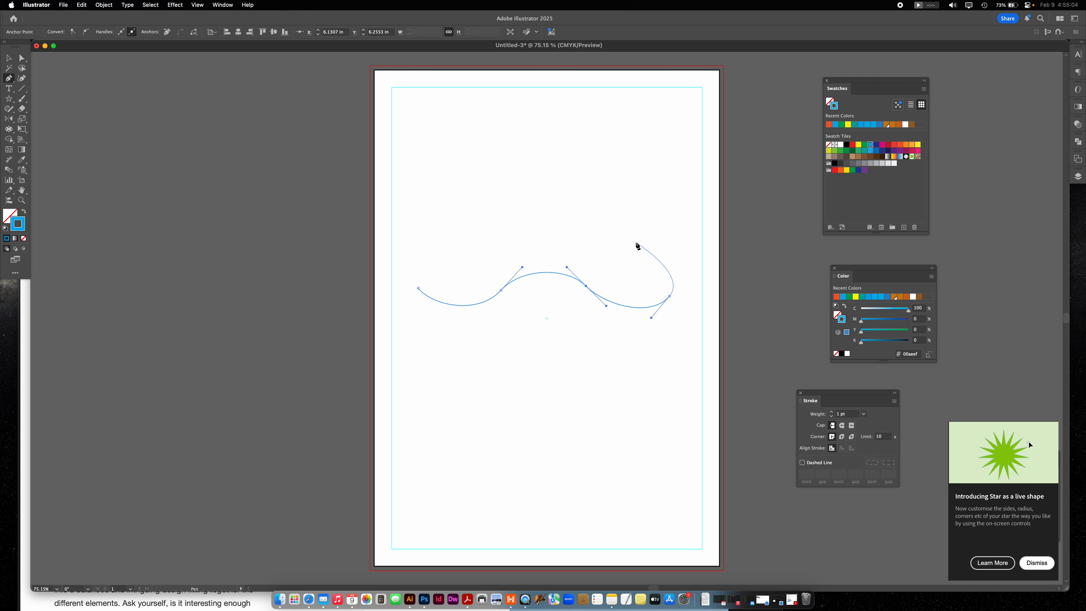
- Extend the path back leftward above the wave with two curved anchors, and move the rightmost lower anchor to about X 8.66 in, Y 6.81 in
left_click_drag(625, 214, 578, 209)
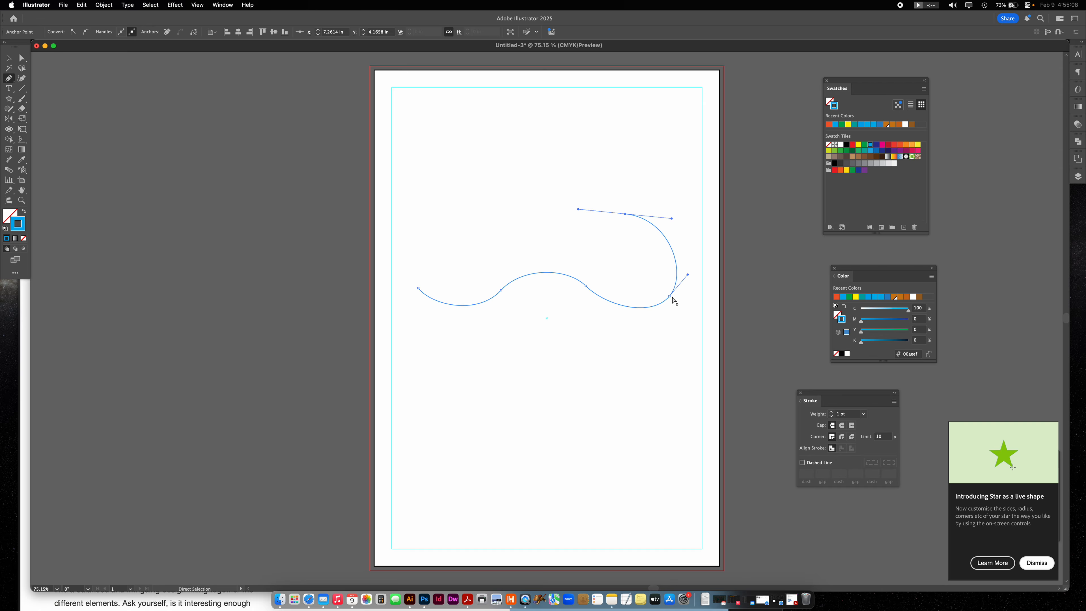
left_click_drag(670, 297, 695, 273)
left_click(674, 306)
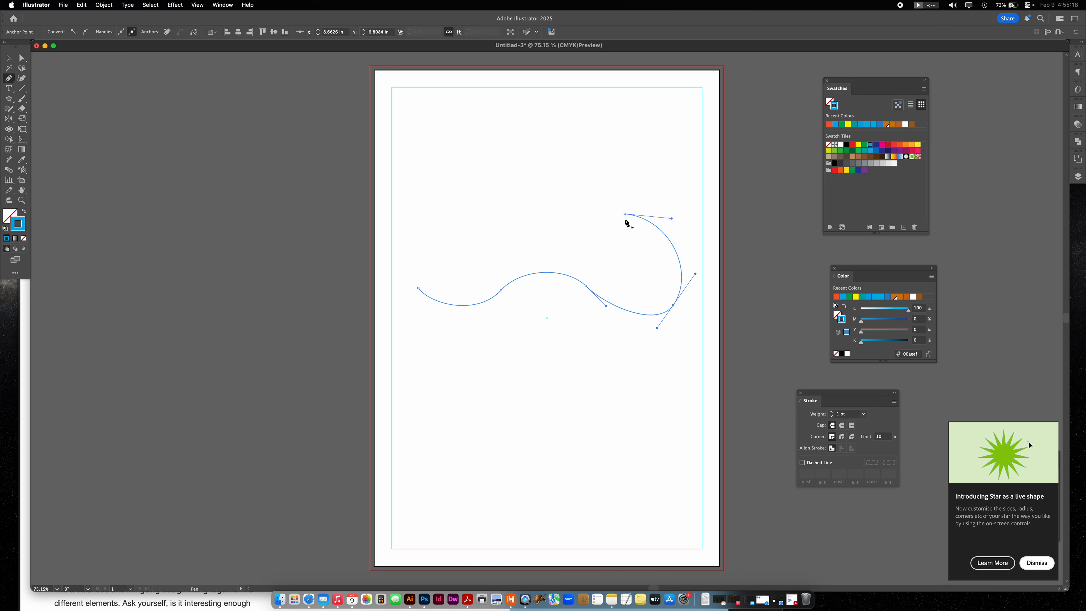
left_click_drag(625, 214, 573, 211)
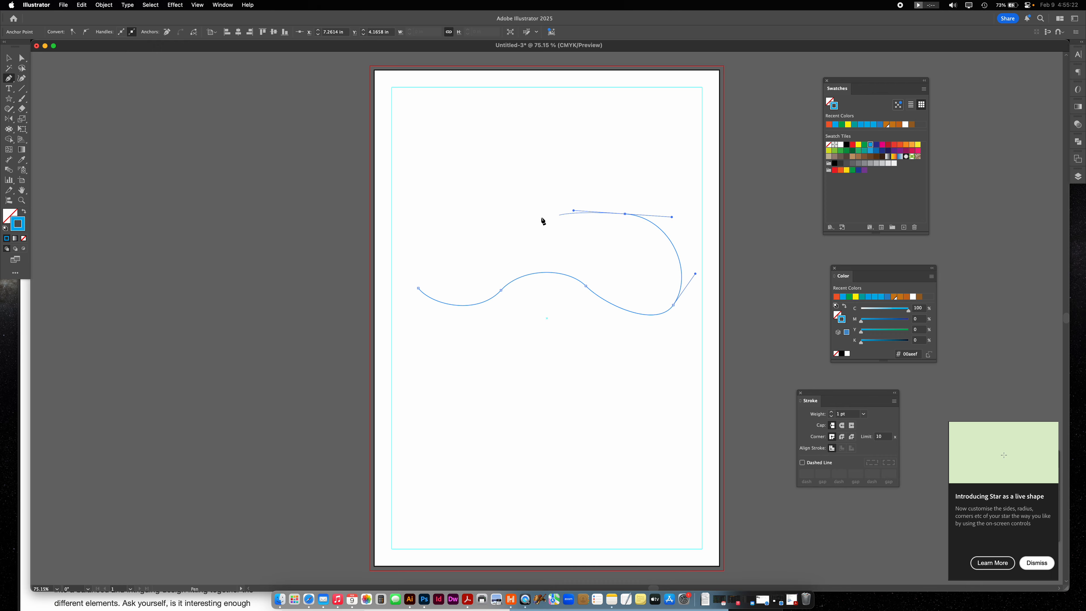
left_click_drag(512, 227, 464, 190)
- Try to close the path directly at its starting anchor and undo the closure
left_click_drag(418, 288, 498, 269)
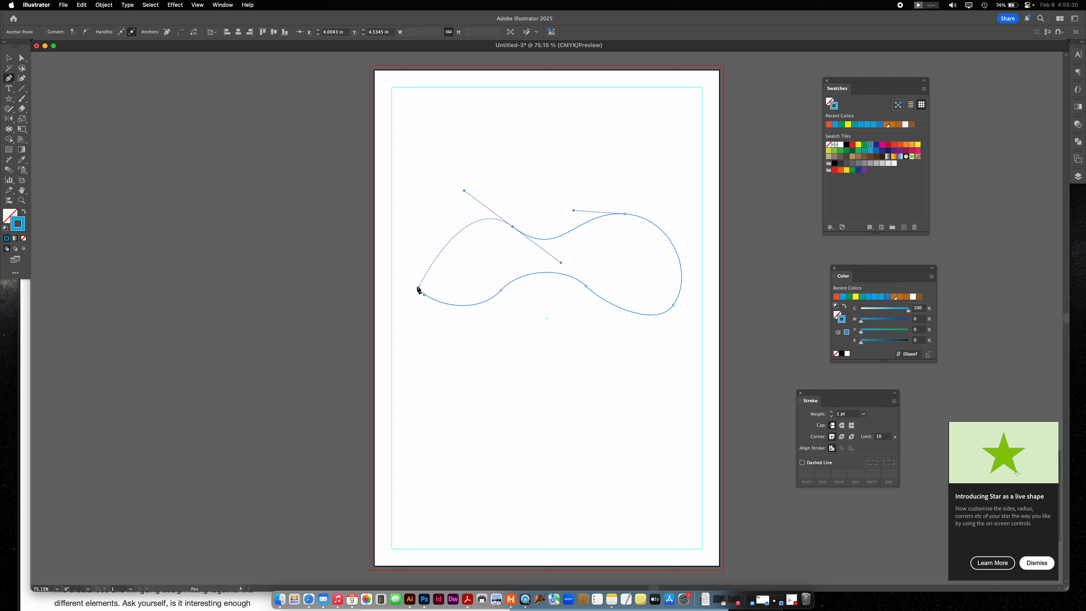
mouse_move(418, 288)
left_mouse_down()
mouse_move(439, 327)
mouse_move(419, 294)
left_mouse_up()
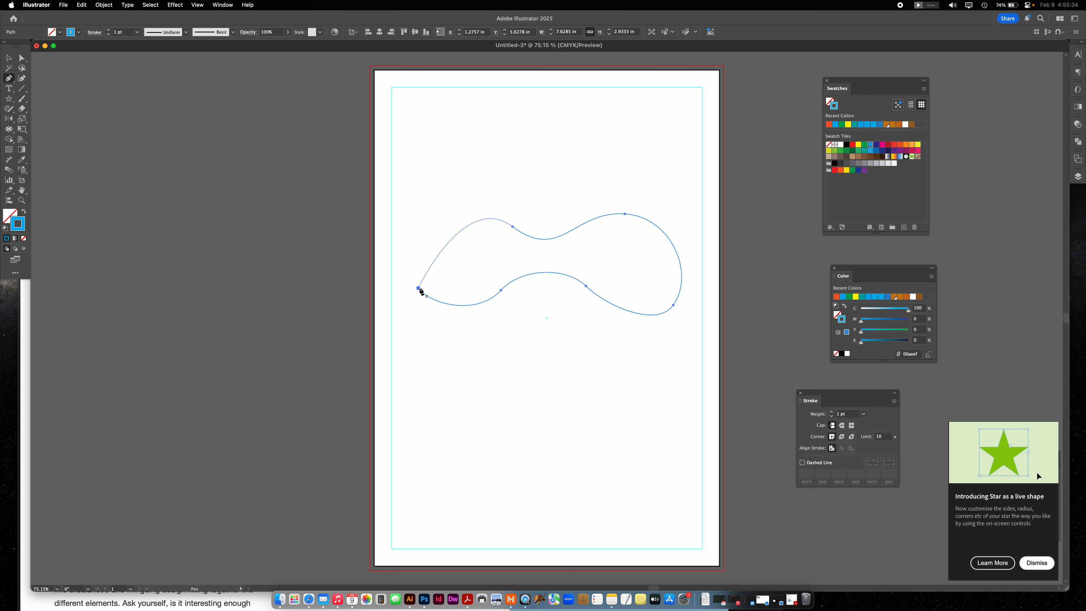
key("super+z")
- Close the shape through an extra curved anchor at about X 1.36 in, Y 4.28 in, and swap its blue stroke for a blue fill
left_click_drag(421, 218, 412, 227)
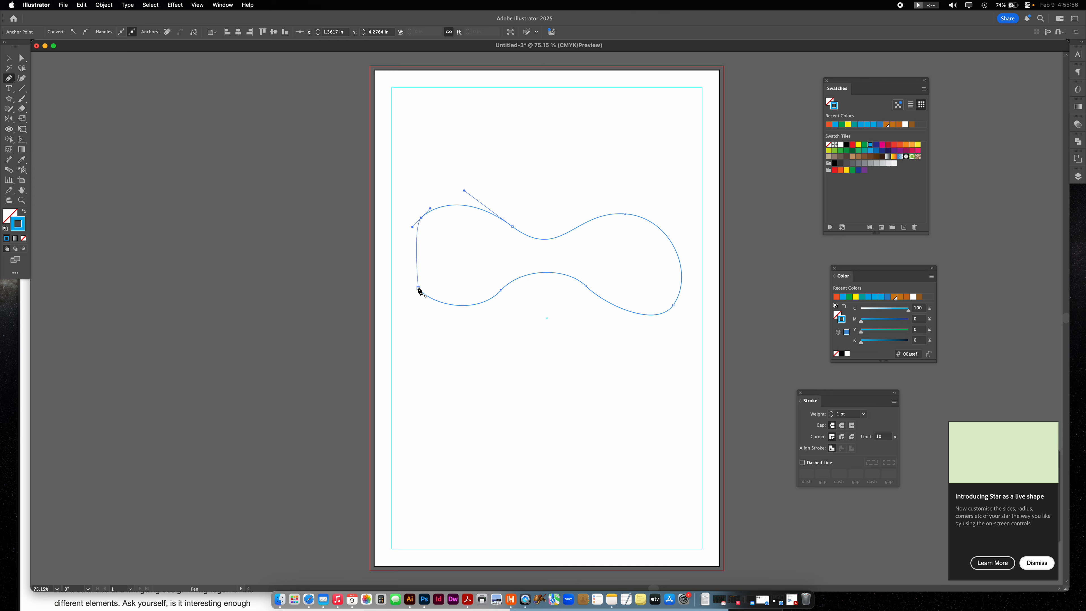
left_click_drag(419, 288, 436, 309)
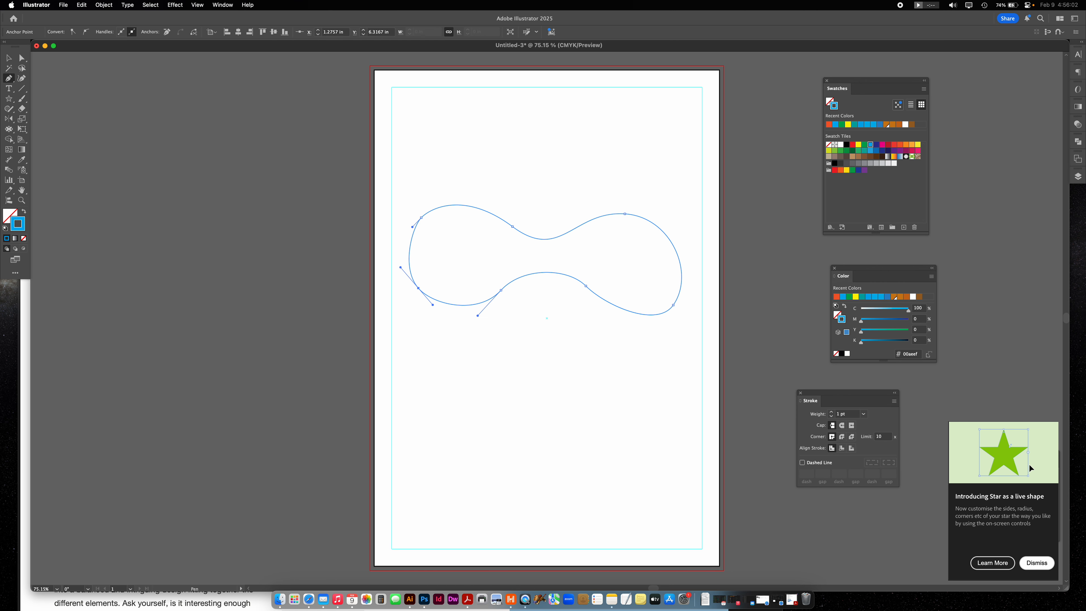
left_click(24, 212)
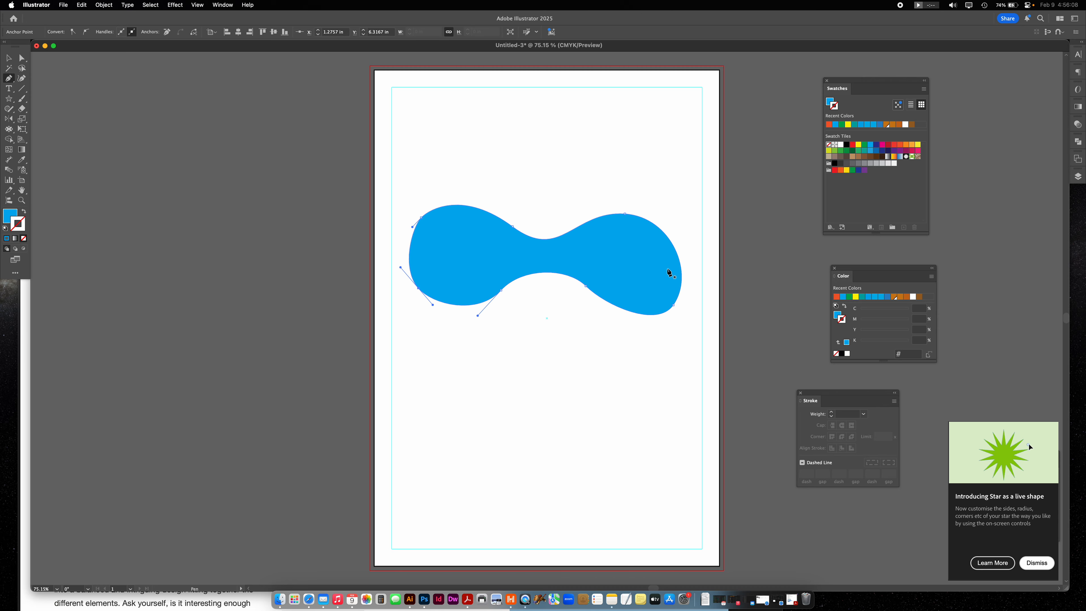
left_click(610, 411, "super")
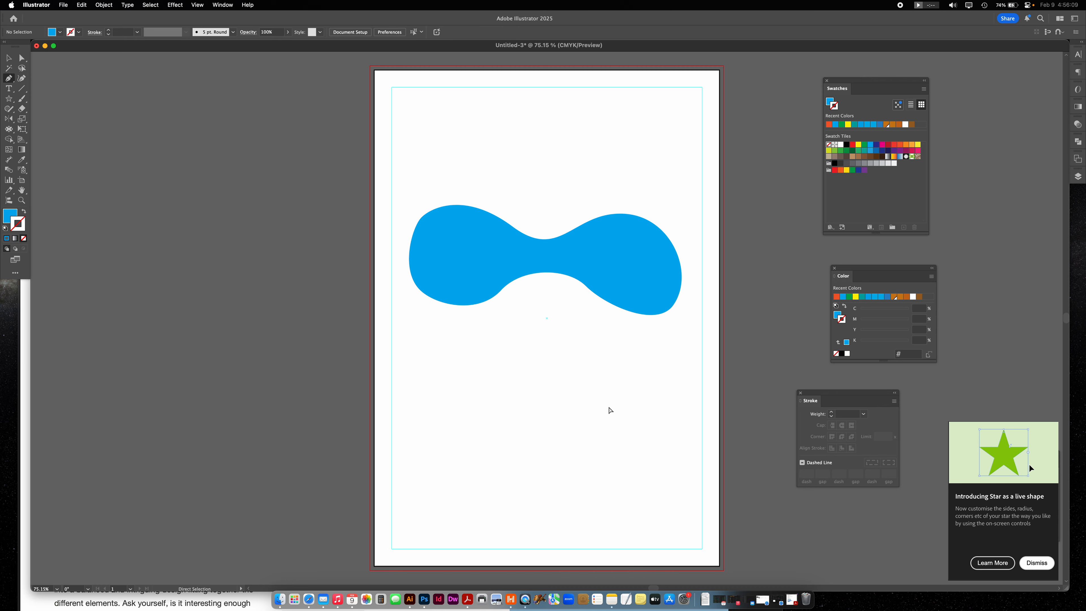
- Swap the blue fill for a blue stroke and draw an open wavy path with four anchors below the filled shape
left_click(24, 212)
left_click_drag(434, 448, 538, 432)
left_click_drag(594, 464, 616, 492)
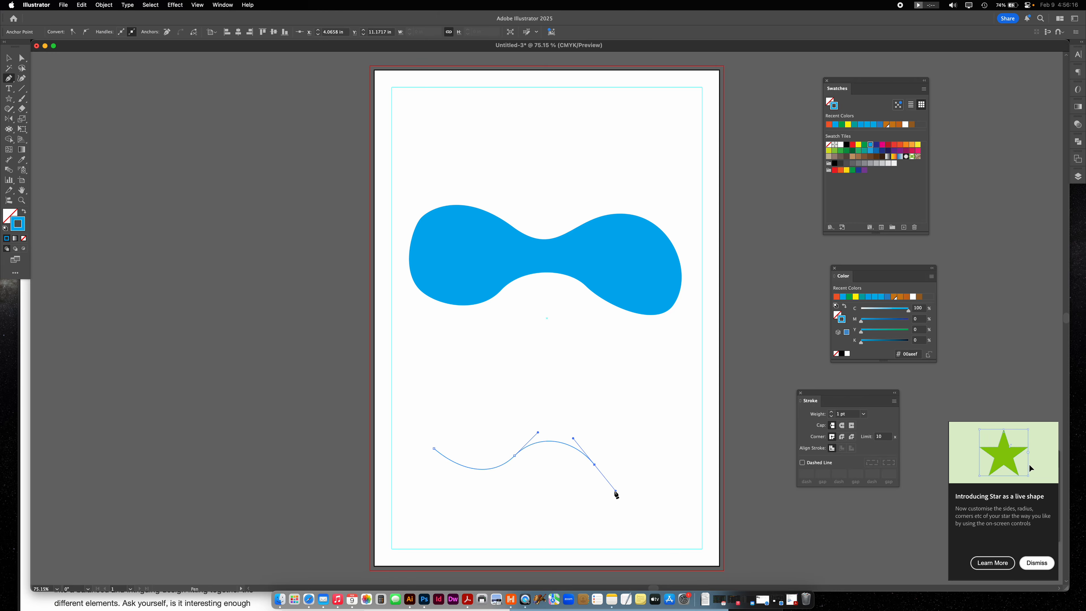
left_click_drag(675, 438, 682, 392)
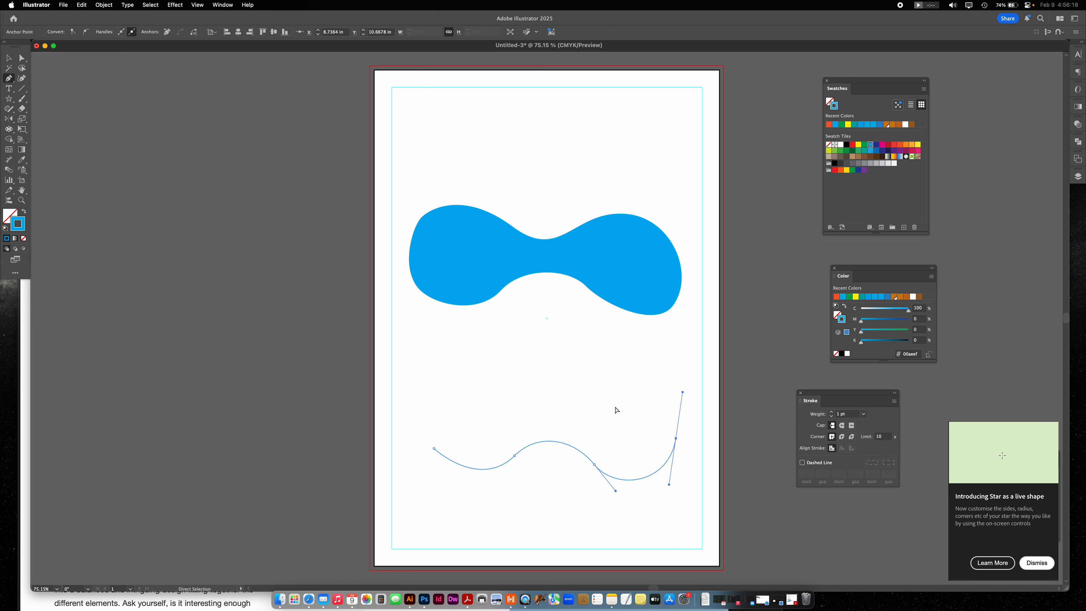
key("Escape")
- Draw a separate curved path above the wave, from its left end through a central dip around to its right end
left_click_drag(433, 449, 417, 420)
left_click_drag(461, 370, 497, 361)
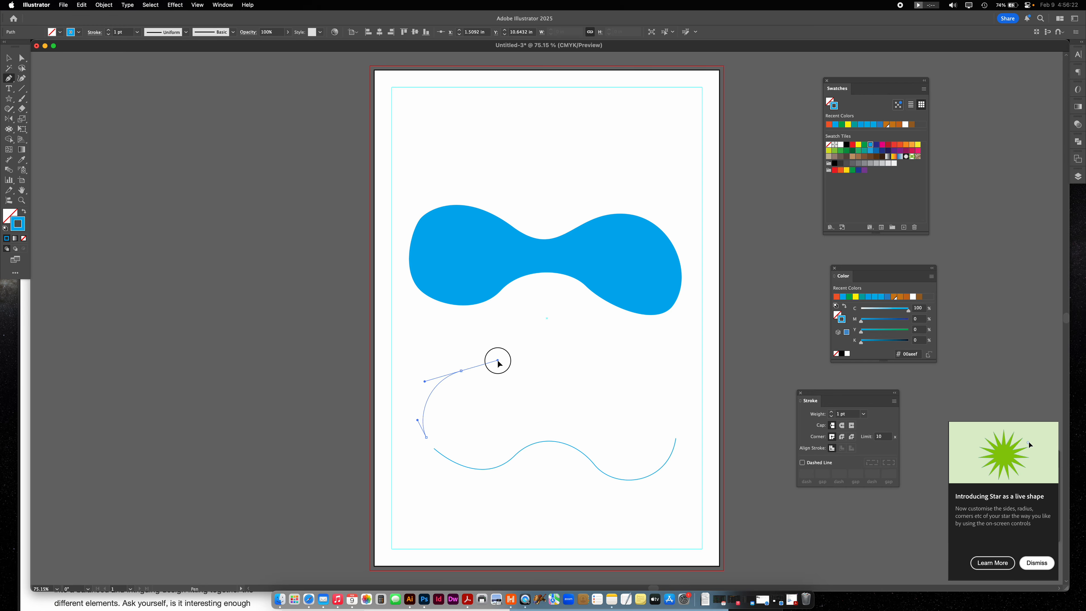
left_click_drag(555, 400, 585, 401)
left_click_drag(641, 376, 669, 389)
left_click(699, 397, "super")
left_click_drag(676, 439, 674, 443)
- Adjust the upper path's end anchors and right-hand curve handles so both ends visually meet the wave's ends
left_click(511, 420, "super")
left_click_drag(426, 439, 410, 421)
mouse_move(656, 381)
left_mouse_down()
mouse_move(640, 376)
mouse_move(673, 387)
left_mouse_up()
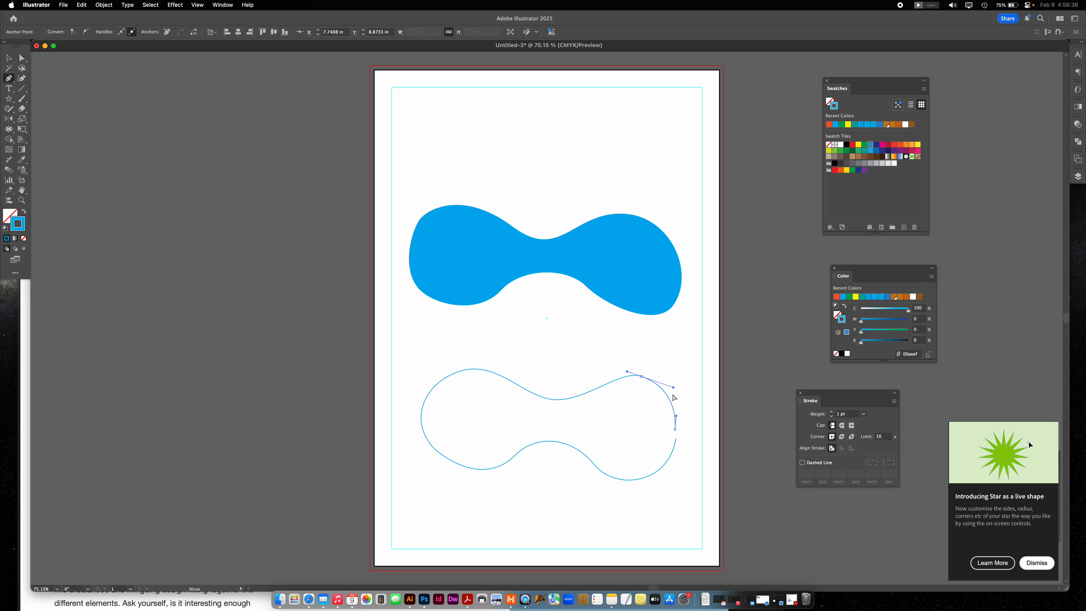
left_click(681, 432)
left_click_drag(681, 432, 682, 414)
left_click(624, 433)
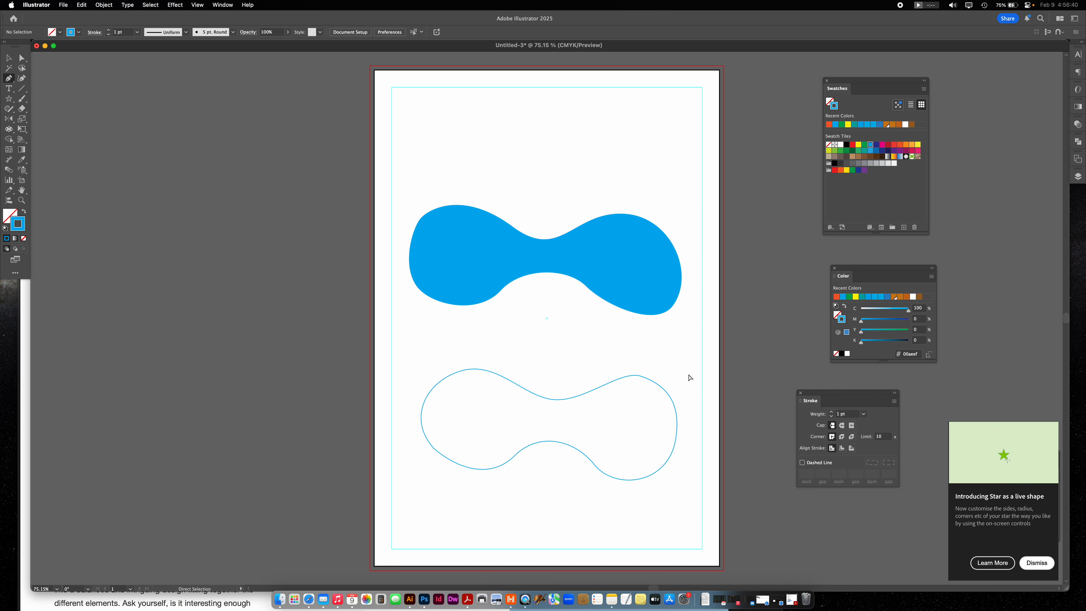
- Select both unjoined paths of the lower outline, swap their blue stroke for a blue fill, and deselect them
key("v")
left_click_drag(402, 361, 571, 428)
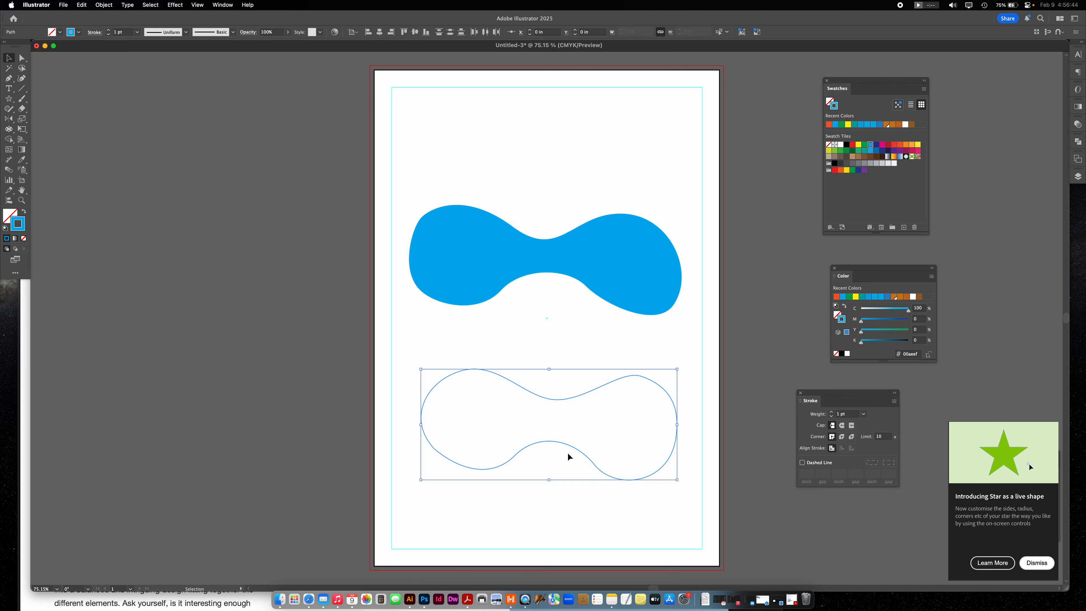
left_click(25, 211)
left_click(753, 418)
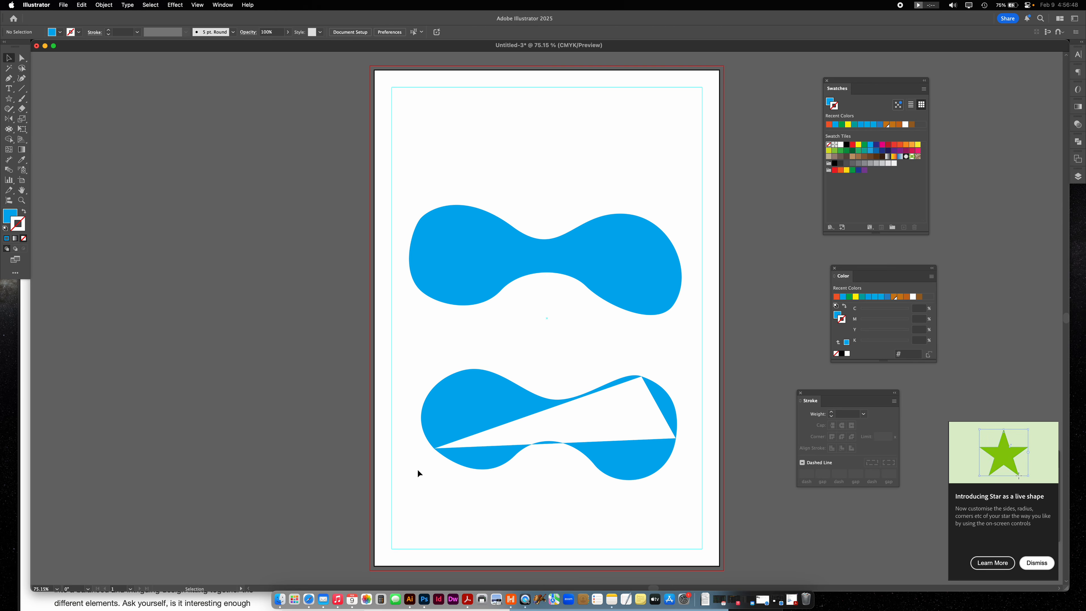
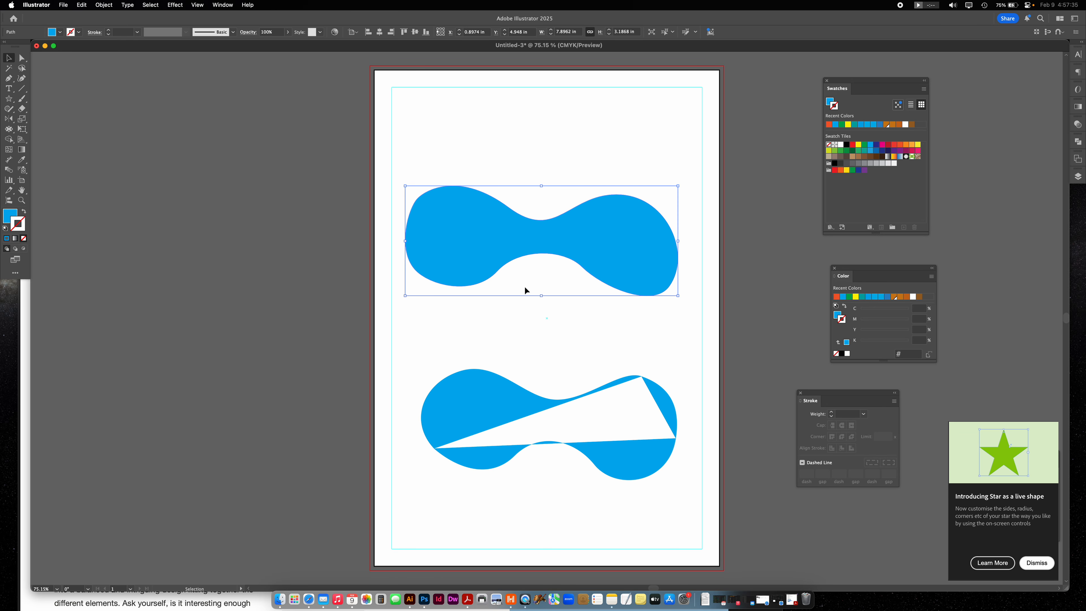
- Resize, flip and rotate the upper blue shape so it lies diagonally, about 5.40 by 4.67 in overall
left_click_drag(405, 187, 675, 219)
left_click_drag(649, 182, 587, 236)
left_click_drag(509, 246, 454, 192)
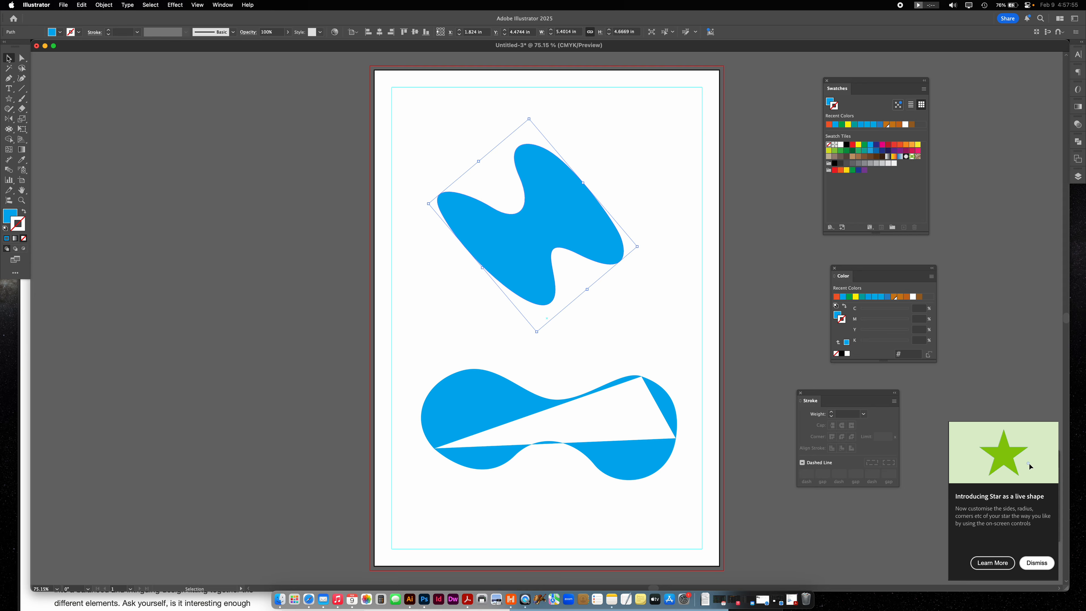
- Reshape the upper blue shape by moving its two topmost anchor points slightly up and to the right
left_click(24, 58)
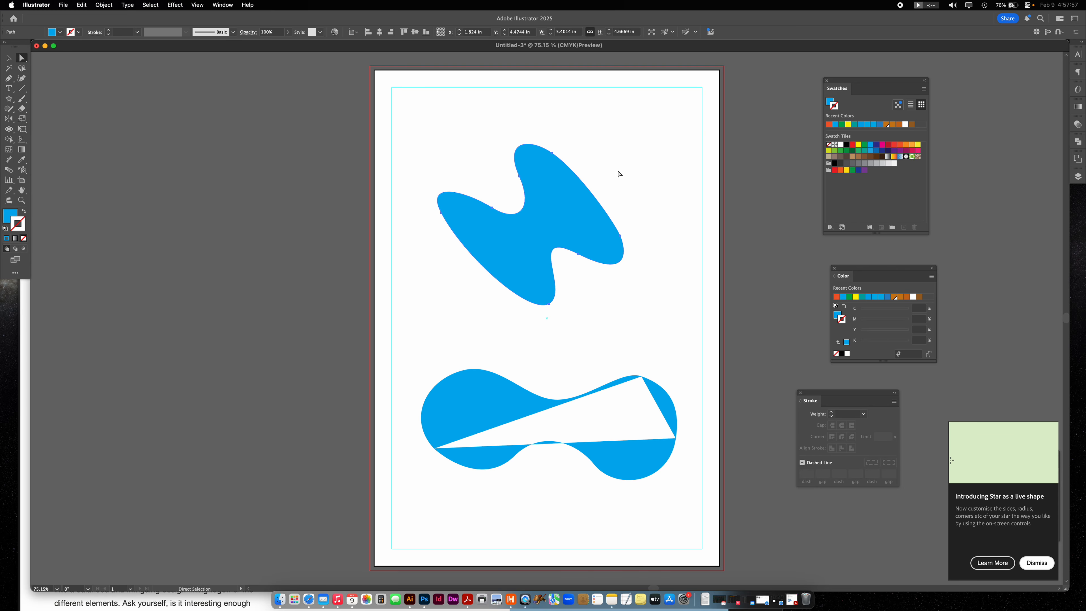
left_click(551, 153)
left_click(523, 190)
left_click(488, 213)
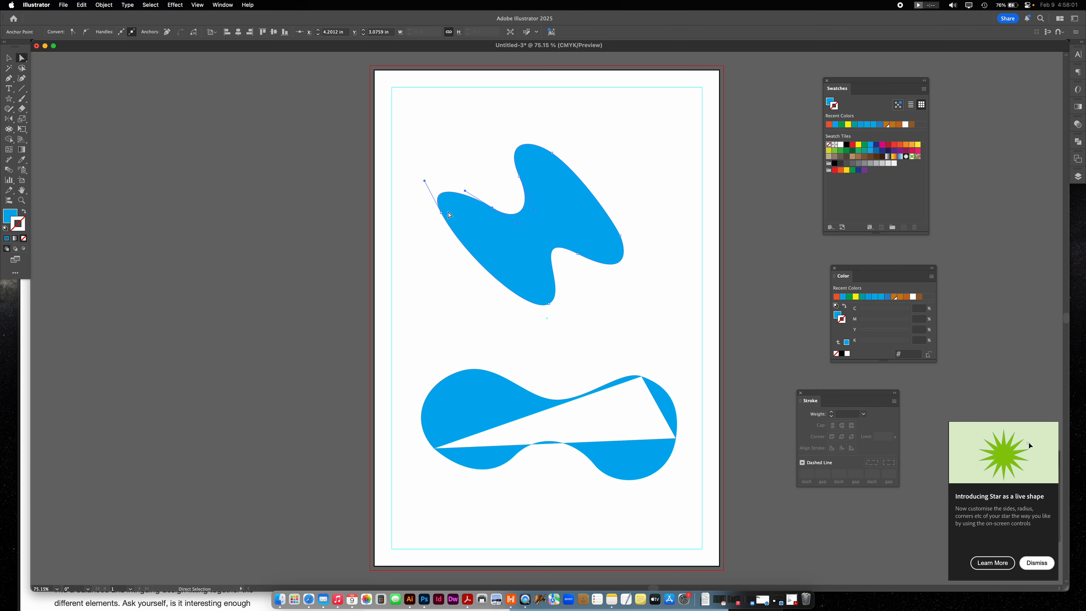
left_click(508, 179)
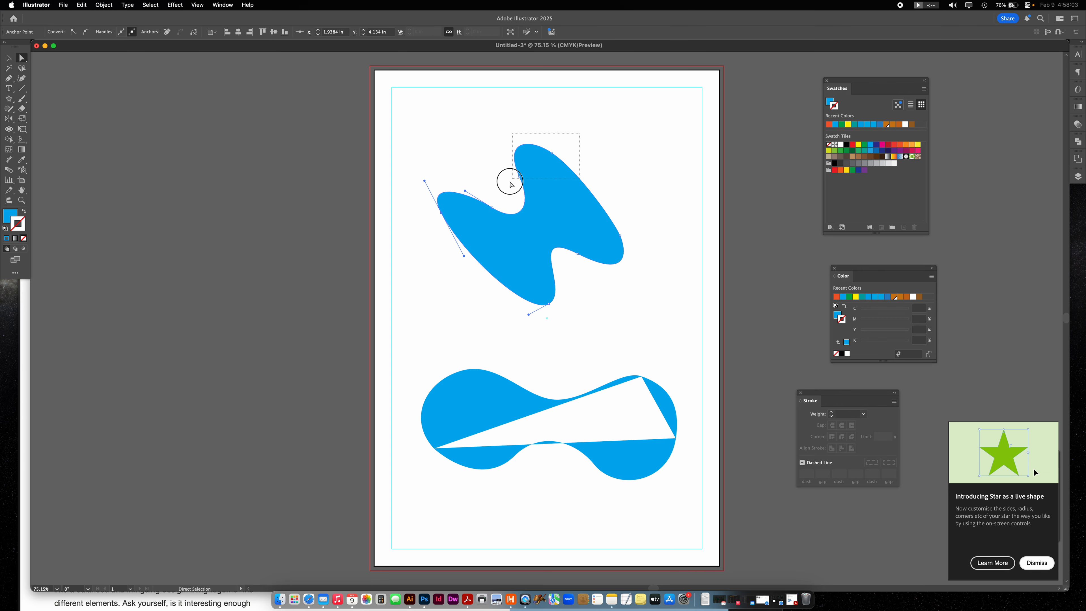
left_click(524, 188)
left_click_drag(519, 177, 534, 164)
left_click(8, 60)
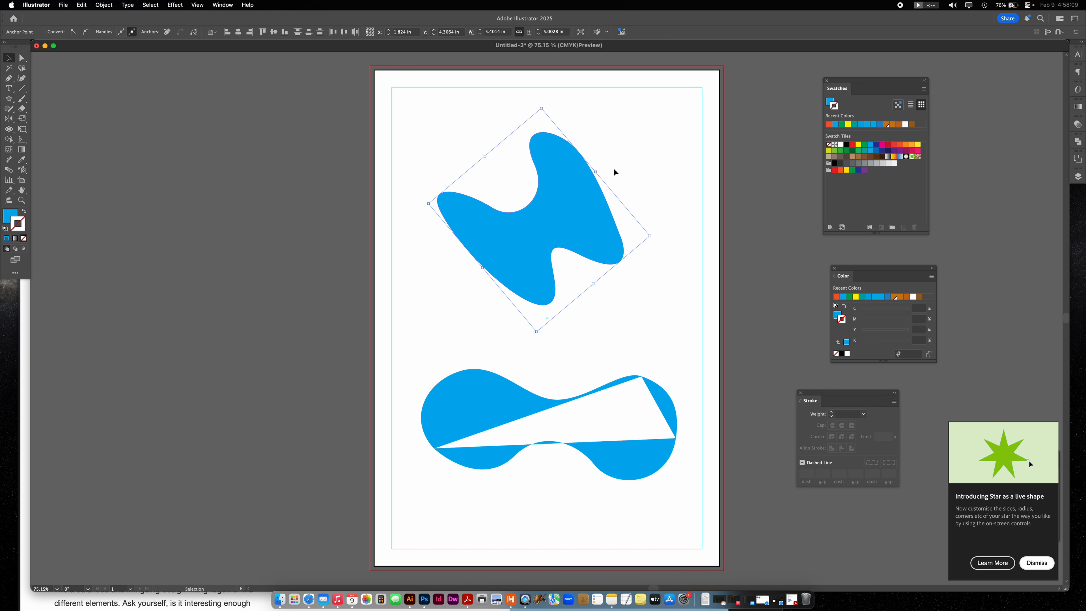
- Select both blue shapes and delete them to clear the artboard
left_click(661, 153)
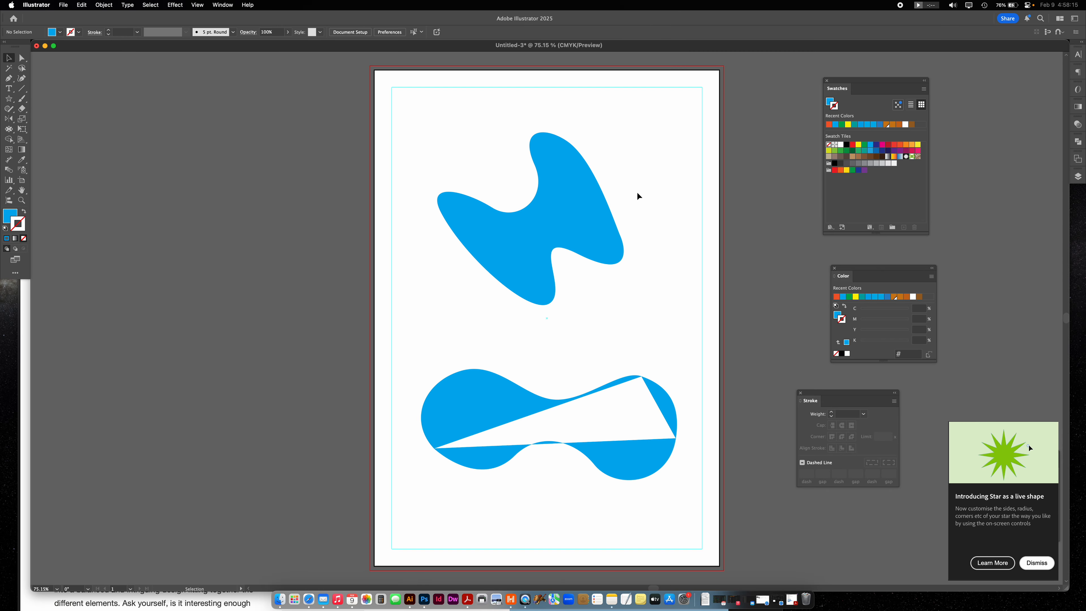
left_click_drag(380, 143, 791, 535)
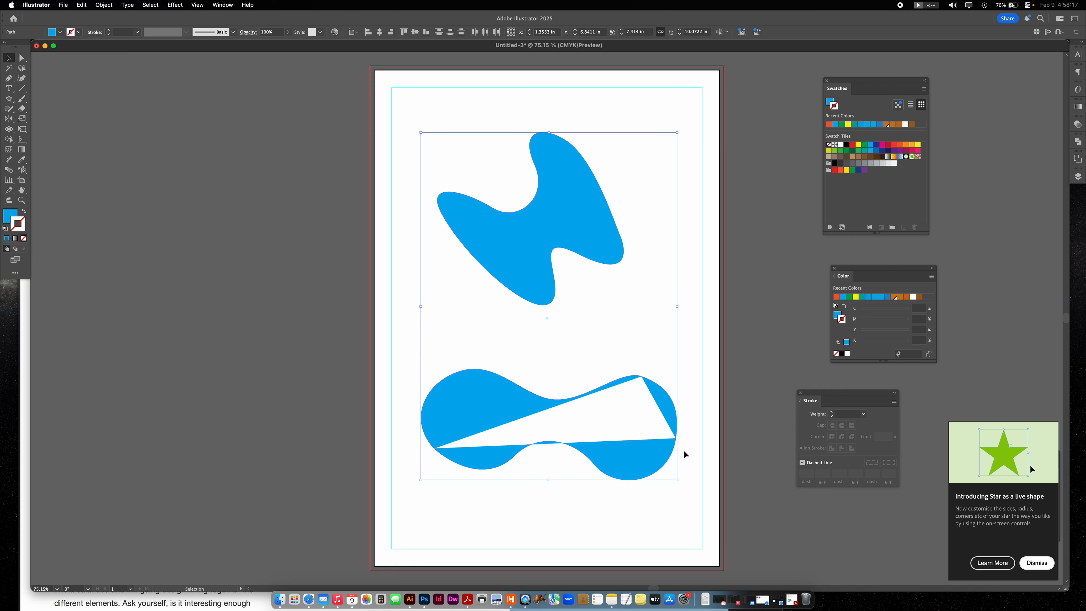
key("Delete")
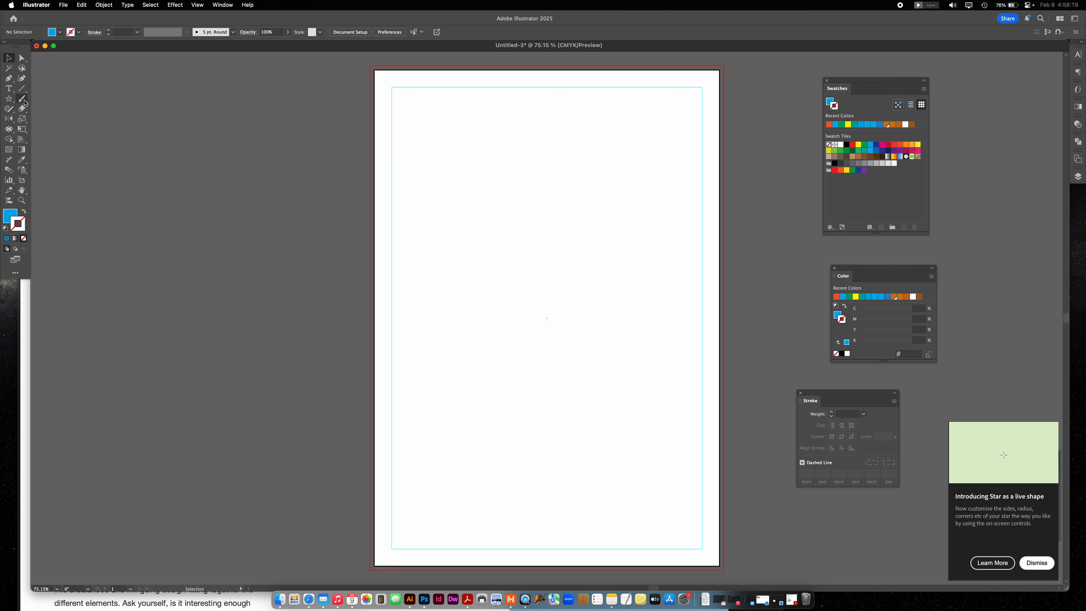
- Place "Lorem ipsum" placeholder text in the upper part of the artboard and move it to the right
left_click(9, 89)
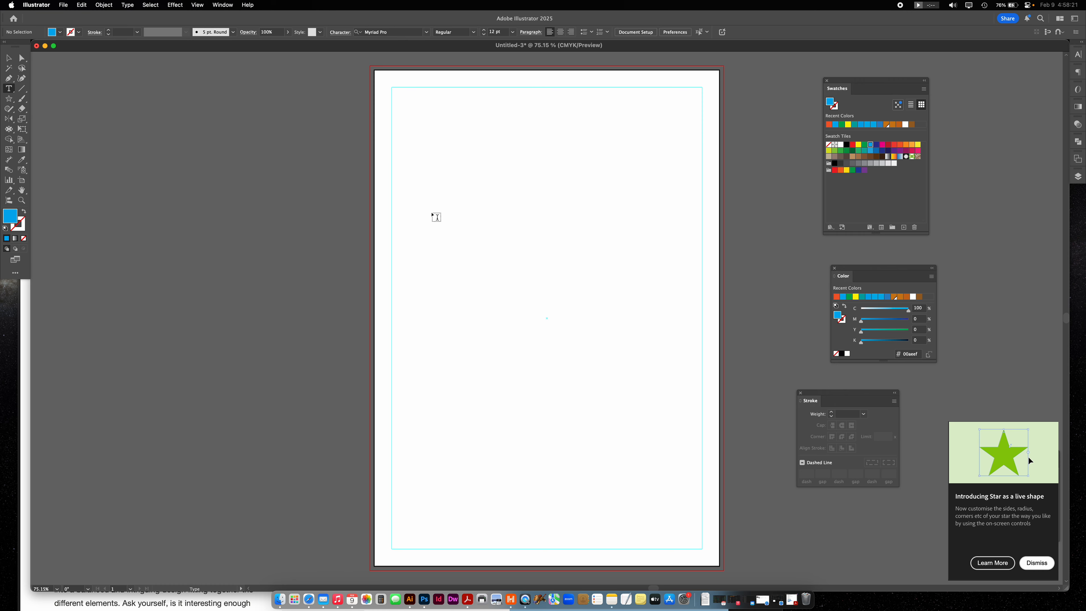
left_click(436, 217)
left_click(8, 57)
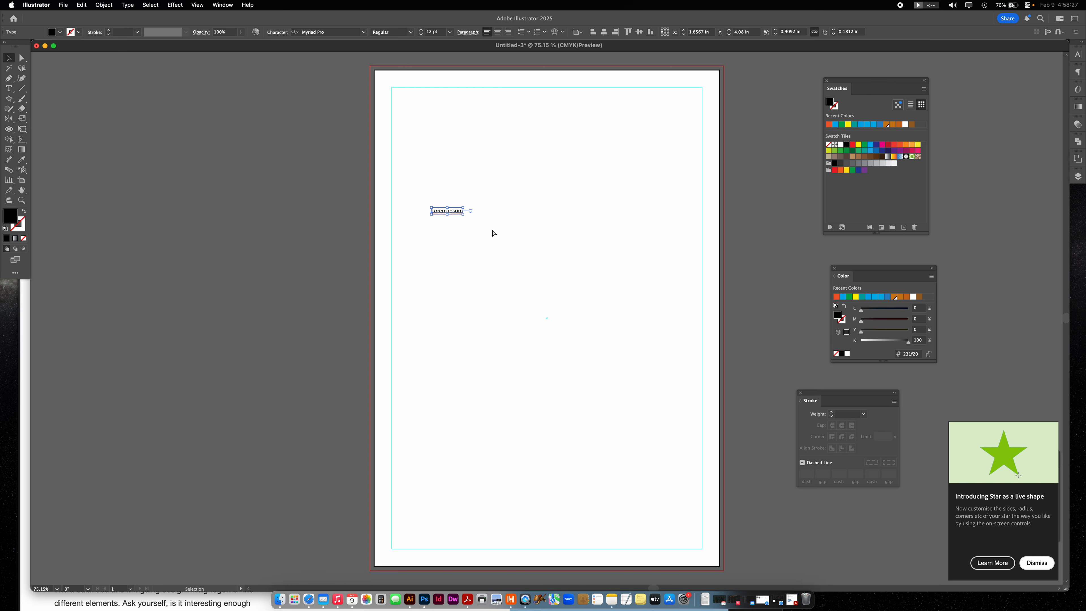
key("super+equal")
key("super+equal")
key("super+equal")
key("super+equal")
left_click_drag(602, 417, 429, 244)
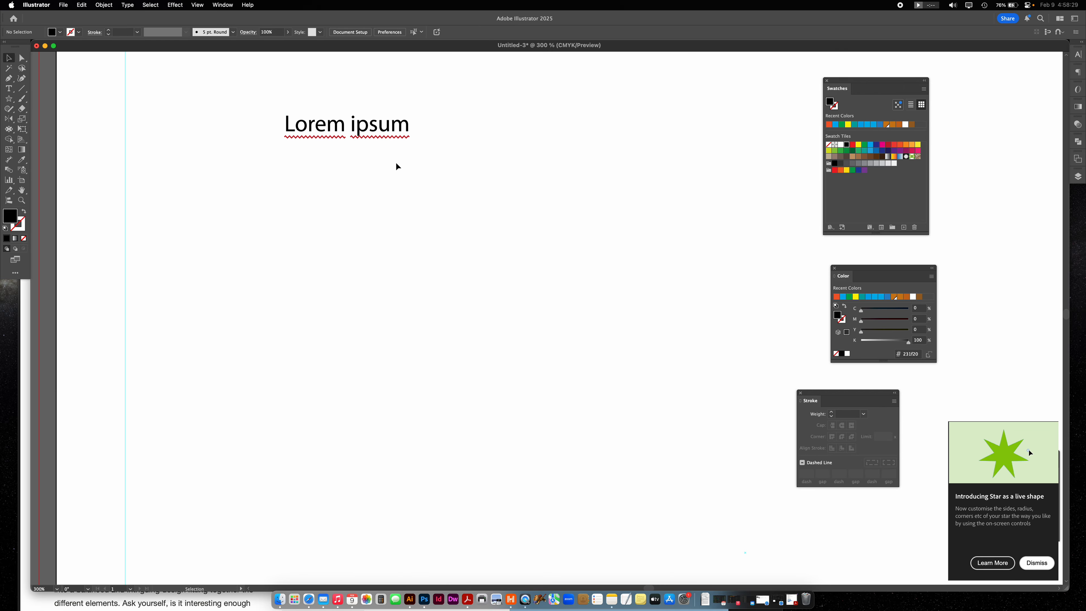
left_click_drag(408, 130, 484, 155)
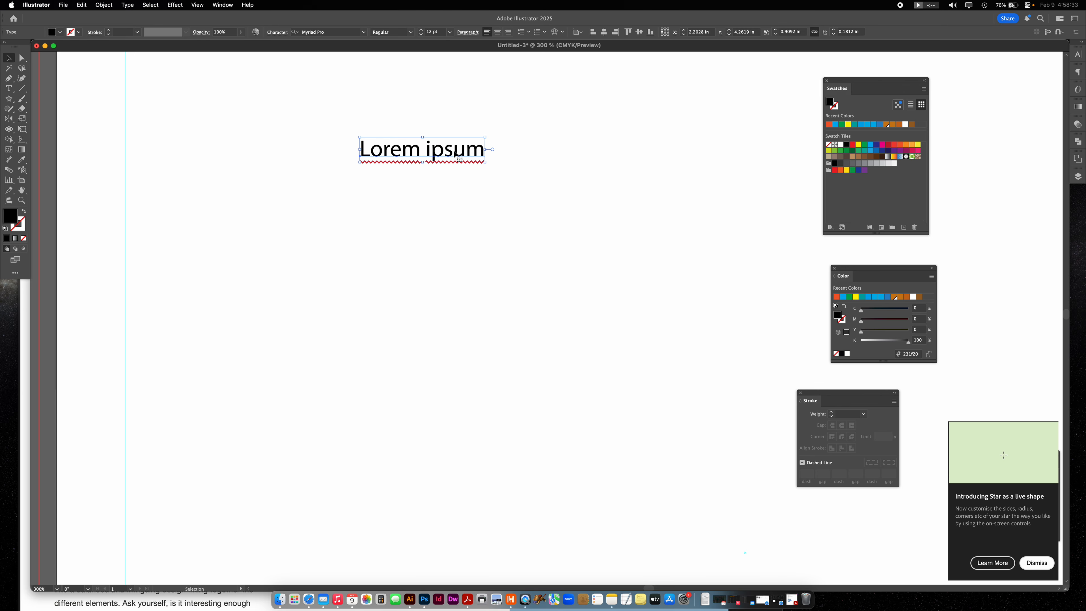
left_click_drag(450, 154, 510, 162)
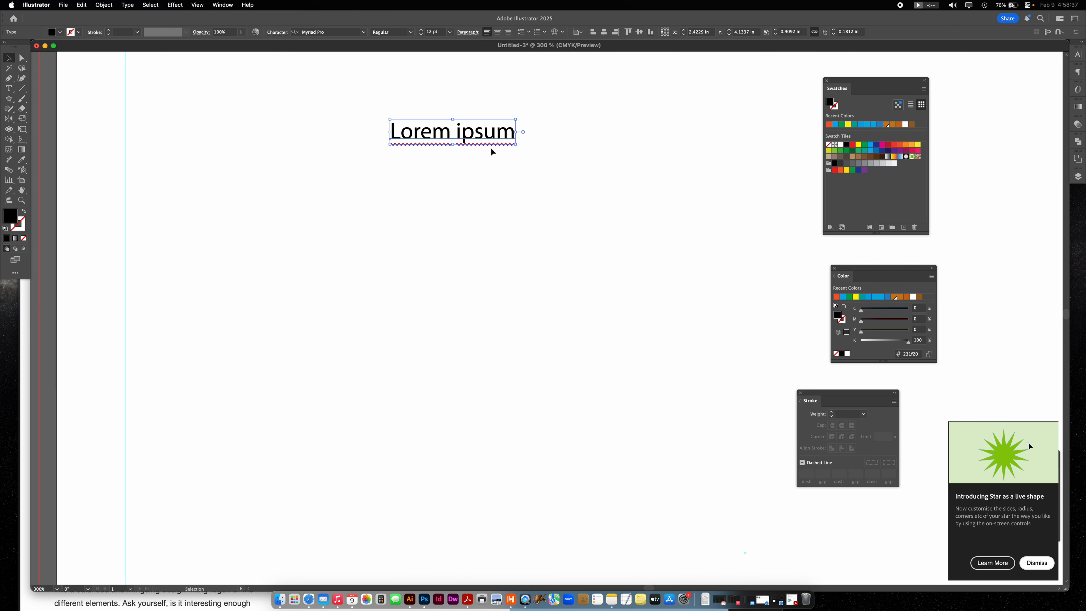
- Delete the "Lorem ipsum" text and enter a lowercase first name as new text slightly below its place
key("Delete")
key("t")
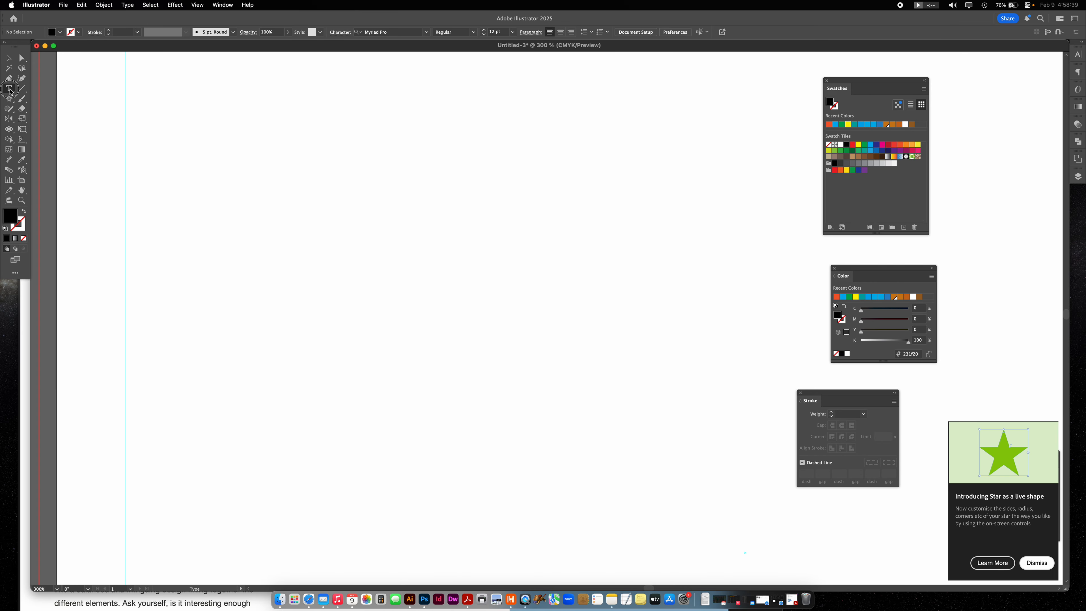
left_click(353, 199)
type("james")
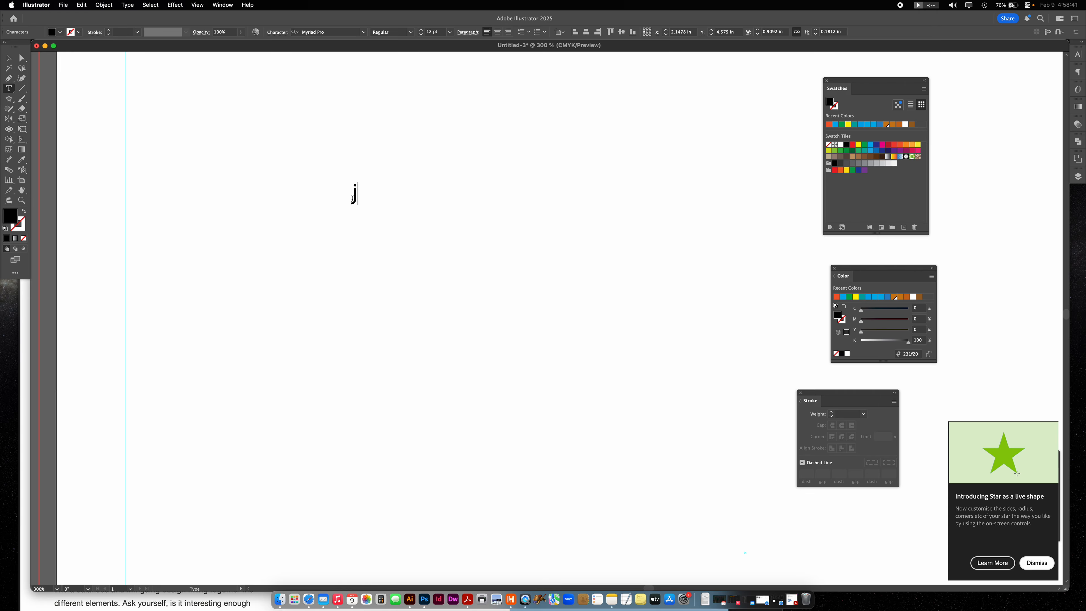
left_click(8, 56)
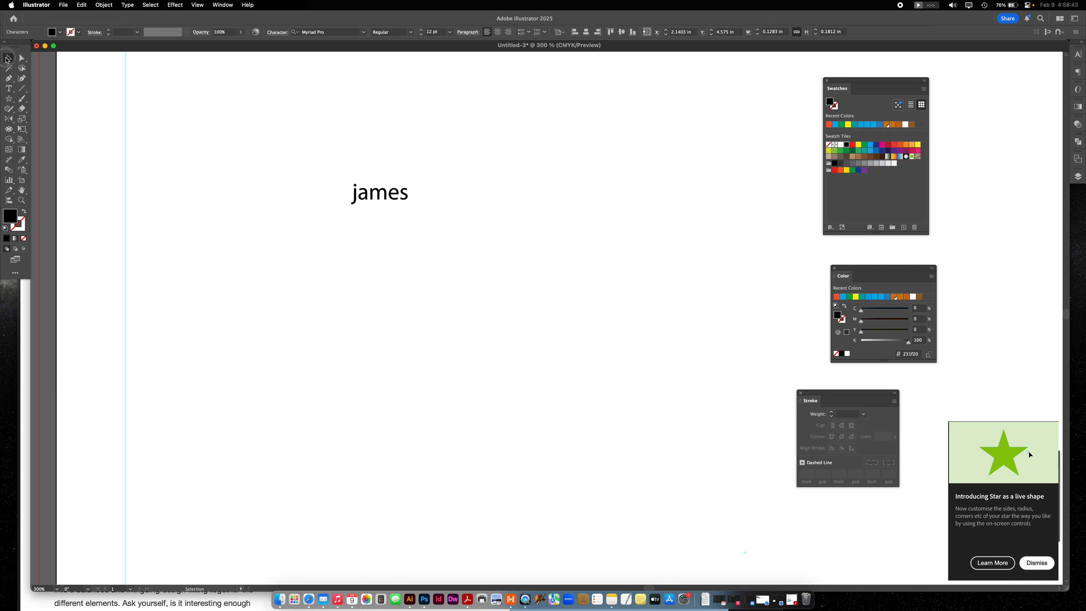
- Enlarge the name text to about 15.55 pt and move it slightly up and right, undoing a trial rotation
left_click_drag(415, 192, 378, 140)
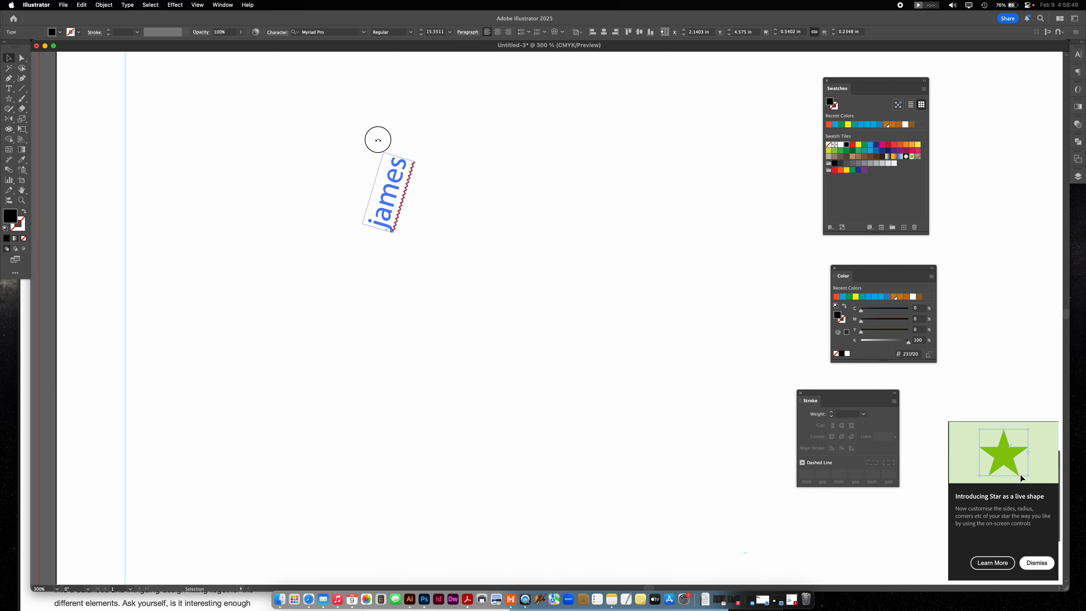
key("super+z")
left_click(511, 343)
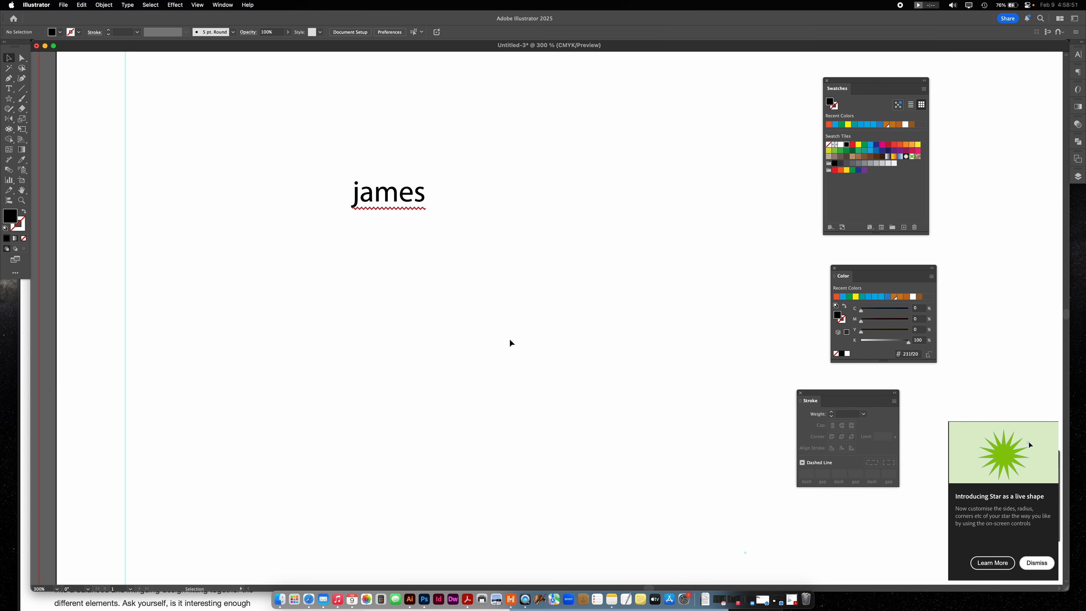
left_click_drag(390, 196, 344, 151)
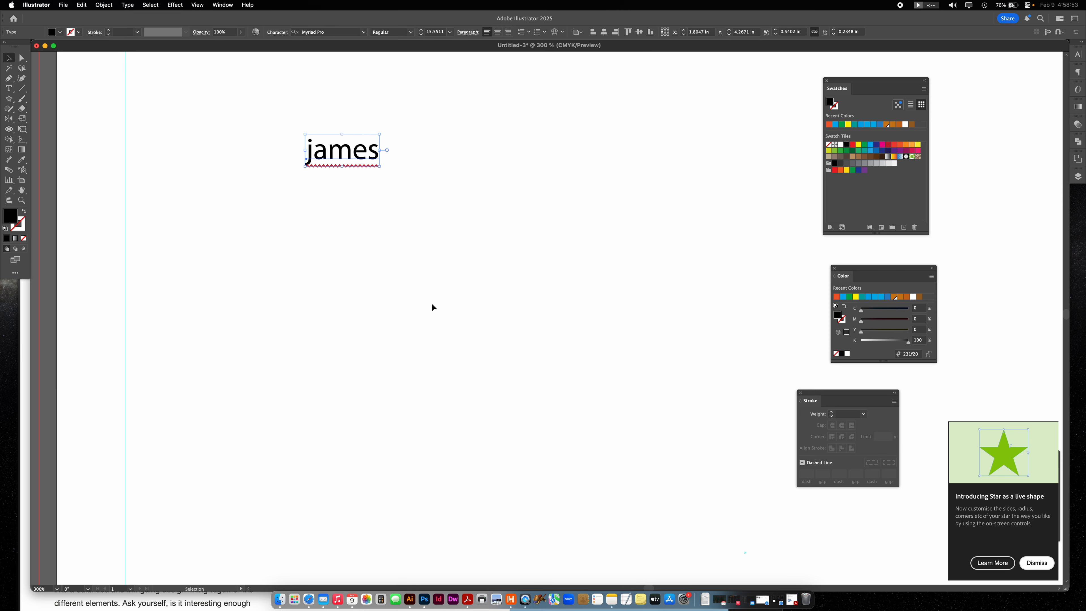
left_click_drag(346, 152, 407, 180)
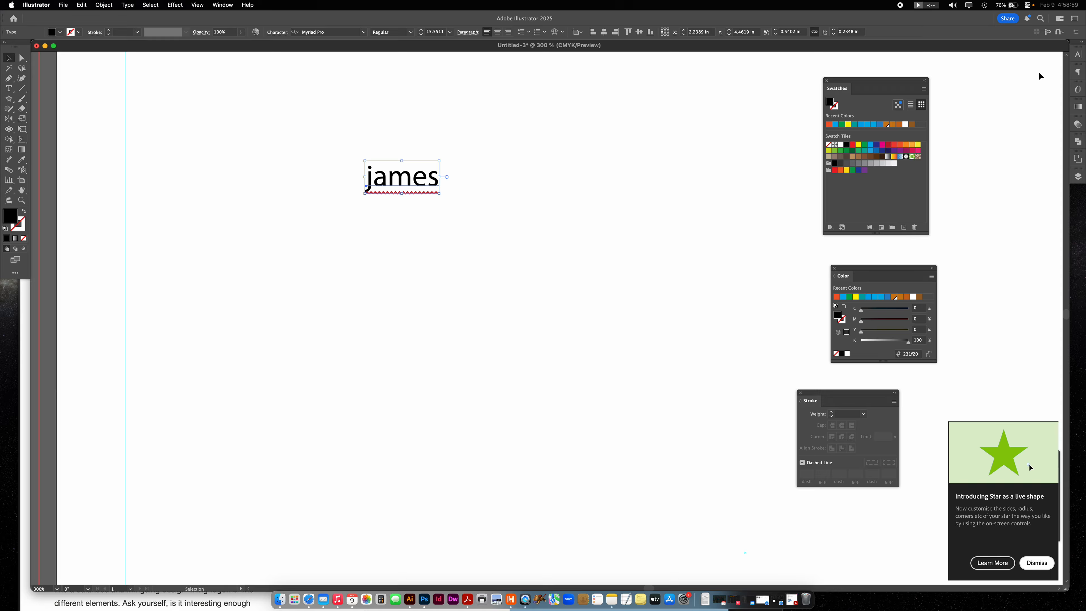
- Open the Character and Paragraph panels and arrange them as floating panels, with Paragraph directly below Character
left_click(1078, 55)
left_click_drag(993, 51, 674, 149)
left_click(222, 5)
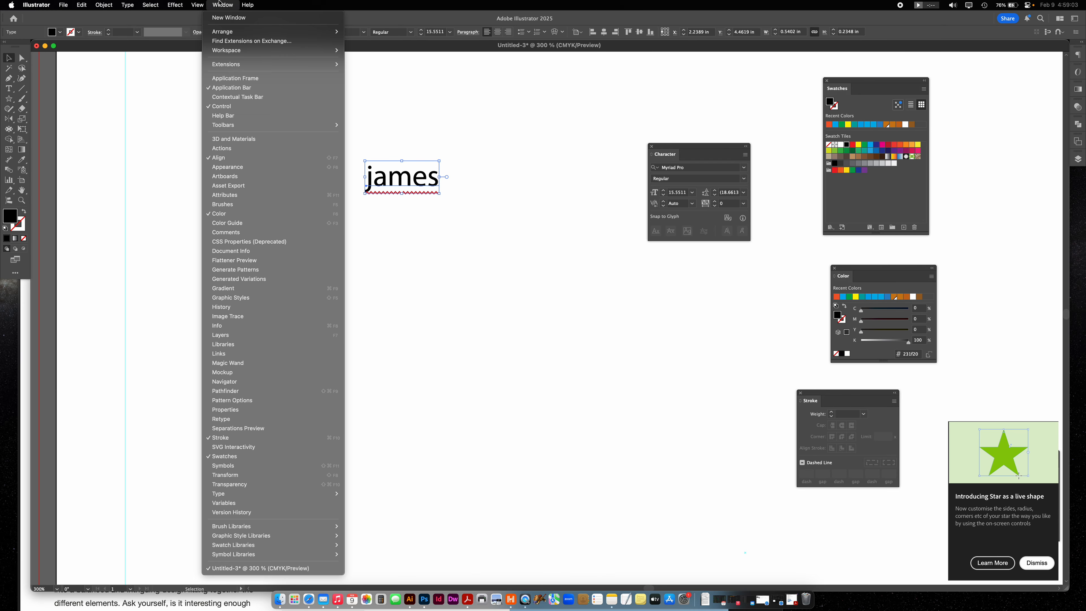
mouse_move(255, 497)
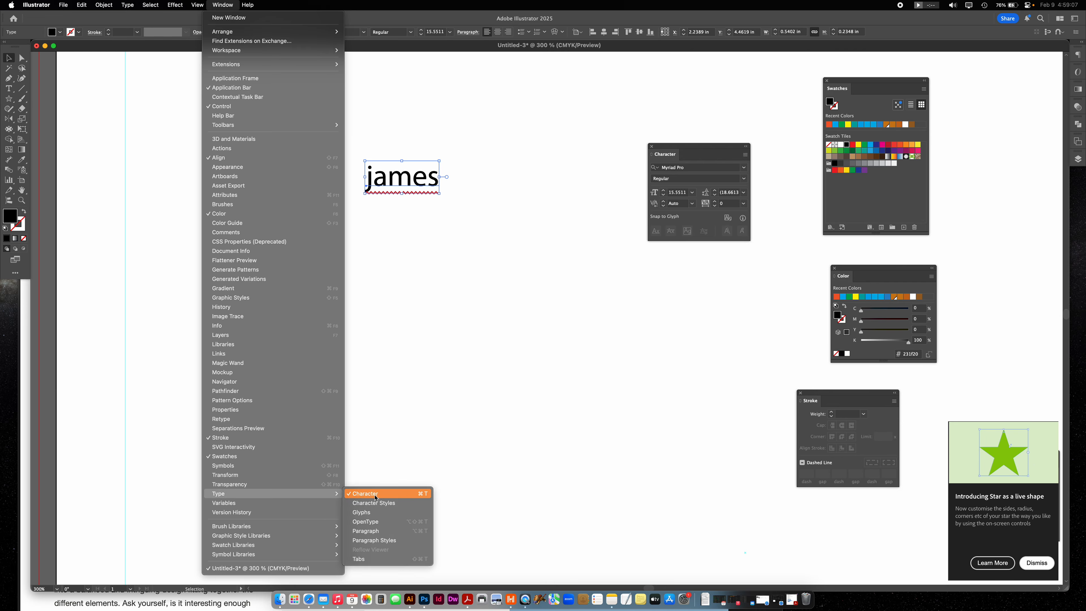
left_click(383, 531)
left_click_drag(990, 55, 671, 264)
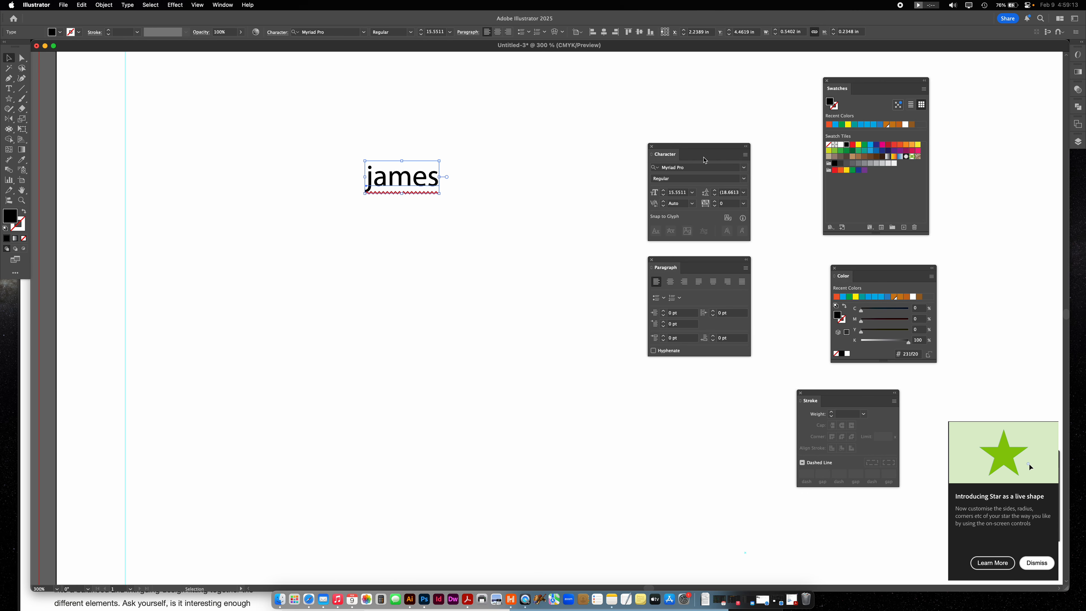
- Move the name text slightly left and set its font to New Atten Bold
left_click_drag(395, 180, 382, 181)
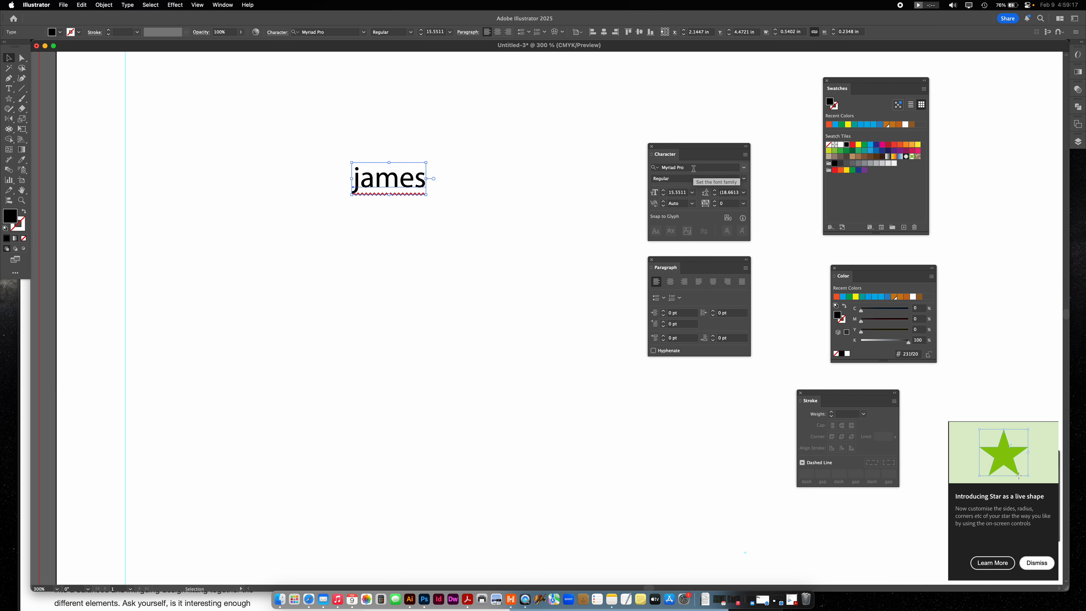
left_click(745, 168)
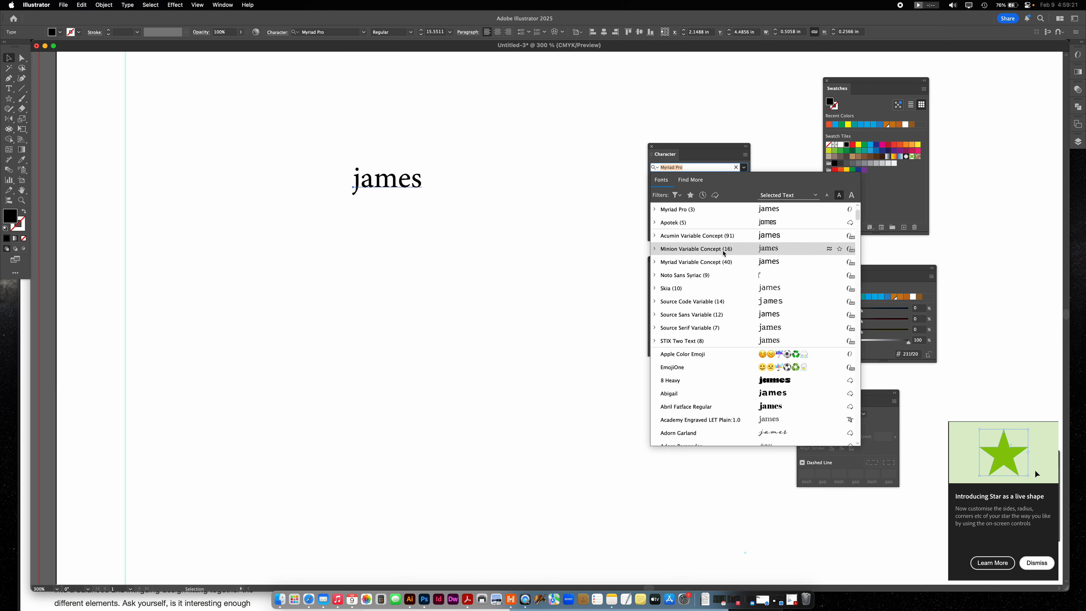
scroll(698, 321, "down", 10)
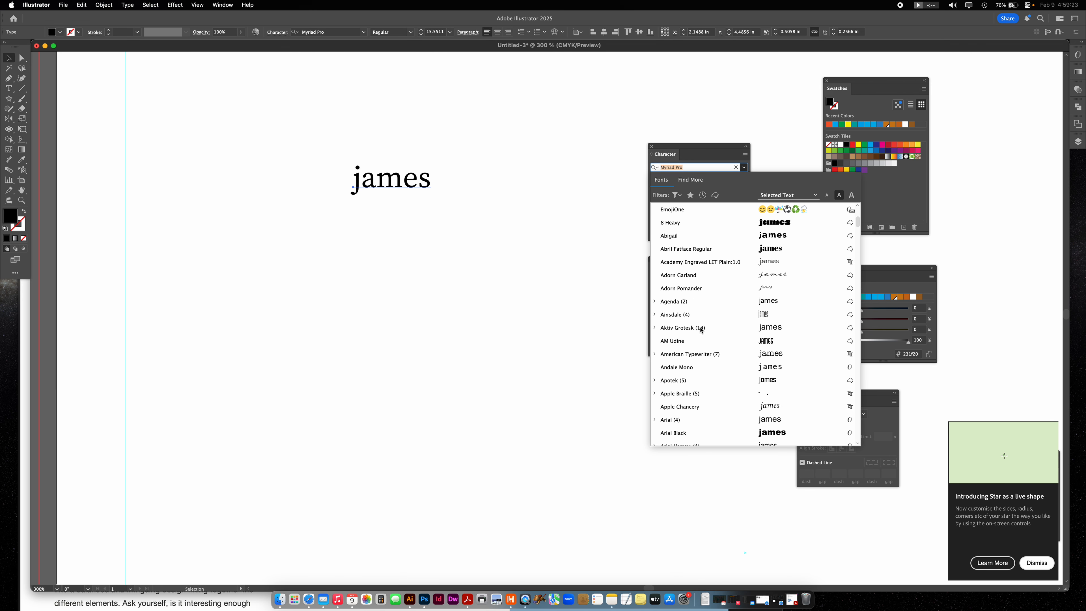
left_click(699, 367)
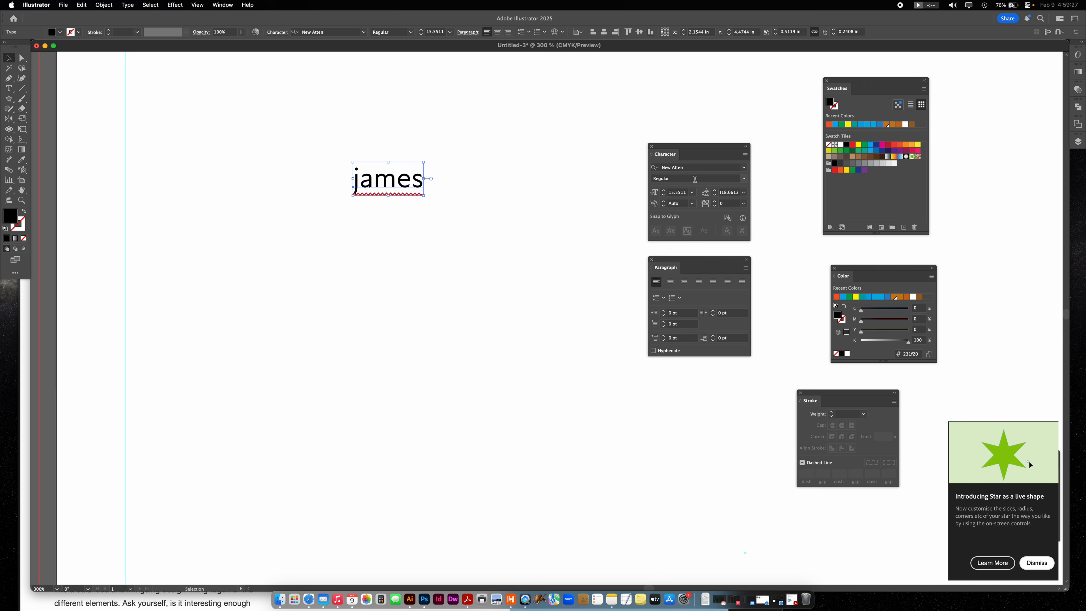
left_click(745, 180)
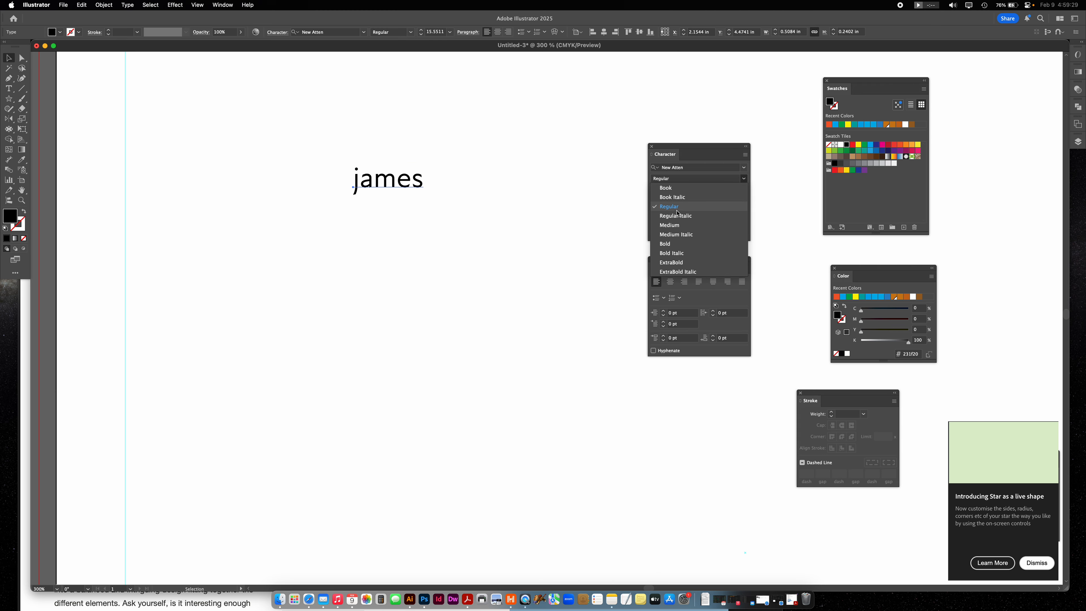
left_click(674, 245)
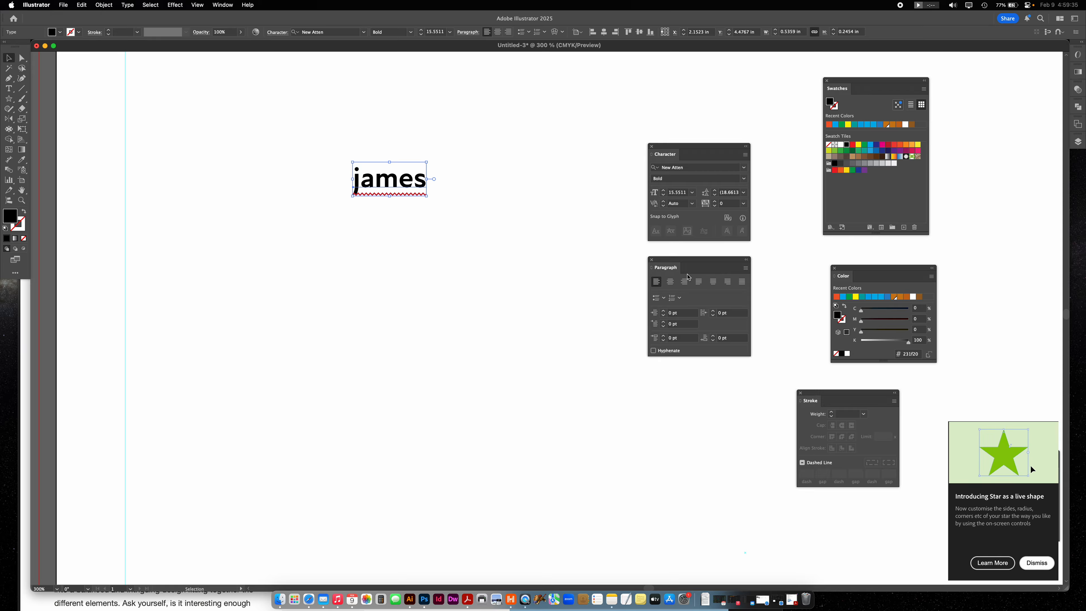
- Move the Paragraph panel further below the Character panel and expand the Character panel to show its full set of options
left_click_drag(691, 262, 691, 347)
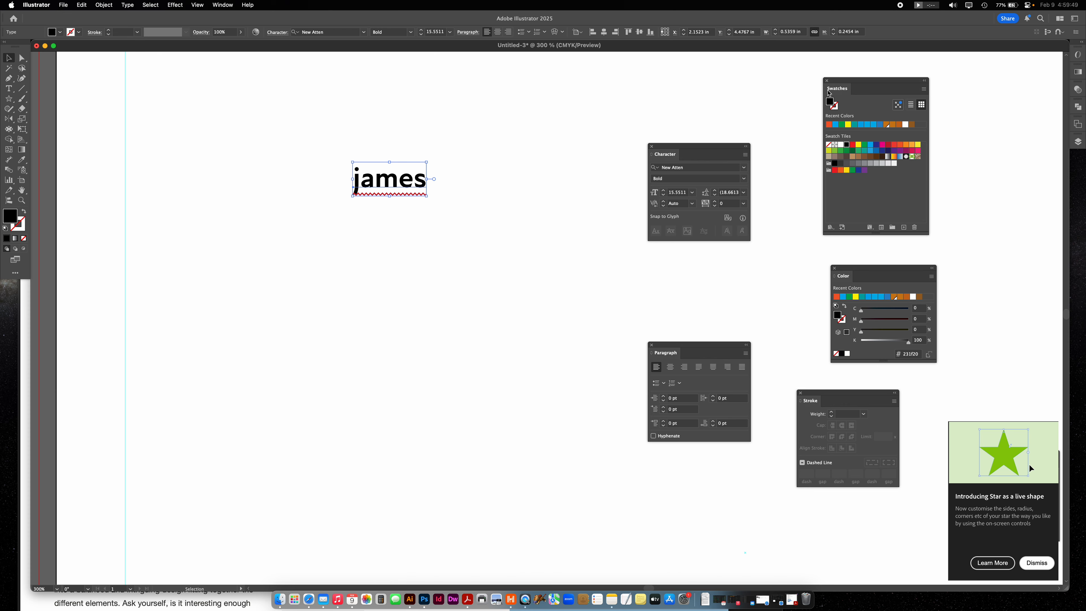
left_click(653, 157)
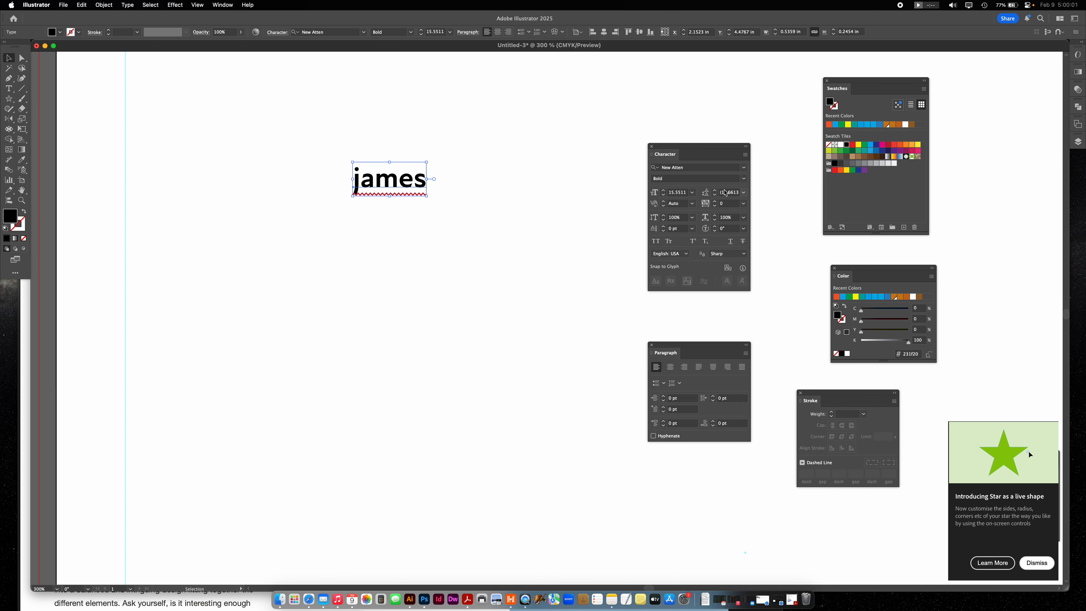
left_click(654, 157)
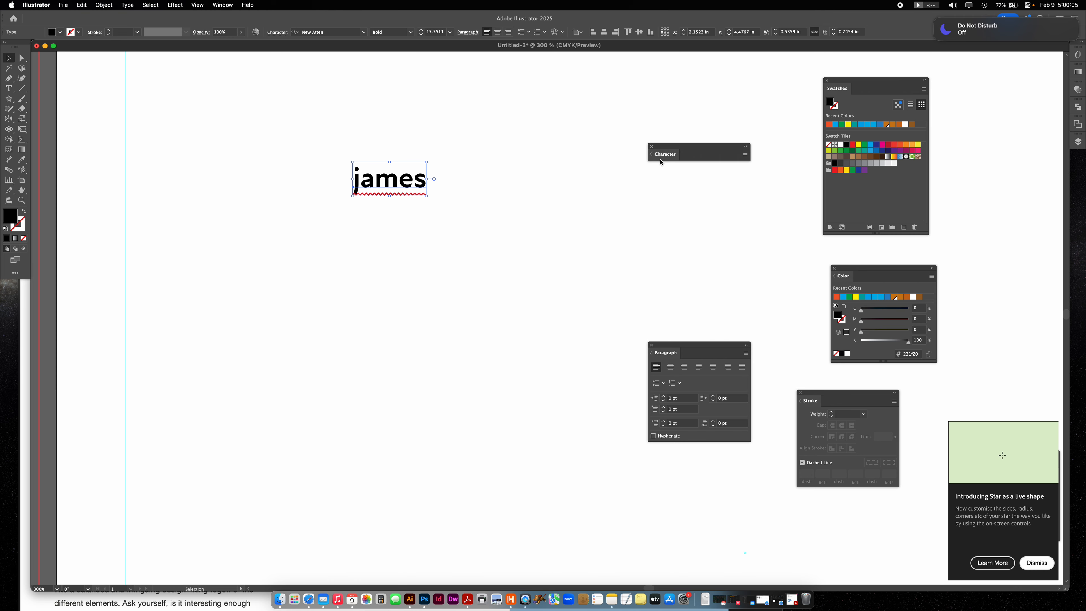
left_click(653, 157)
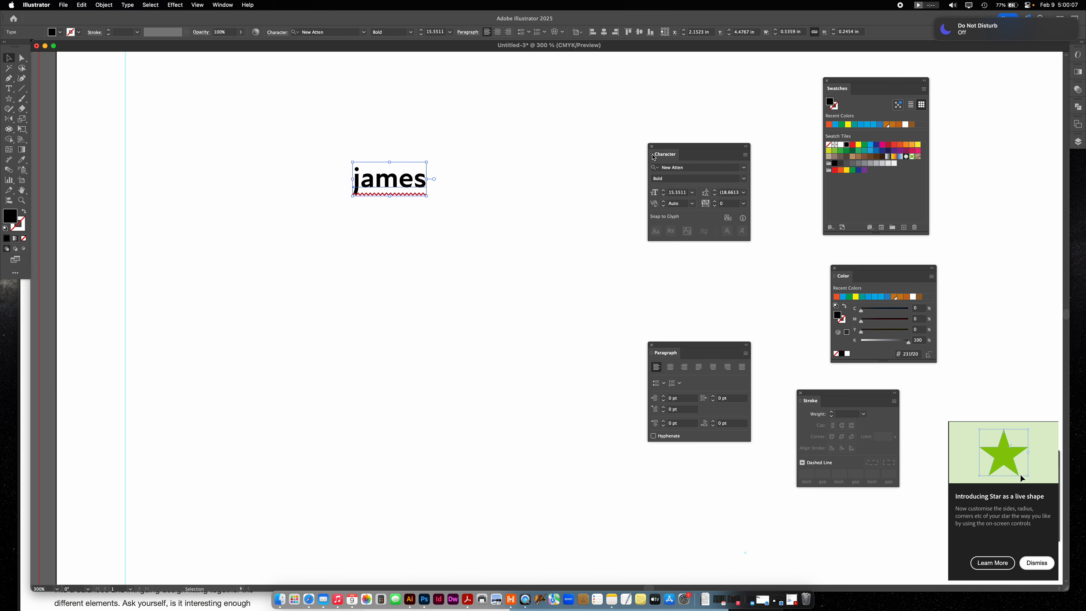
left_click(653, 157)
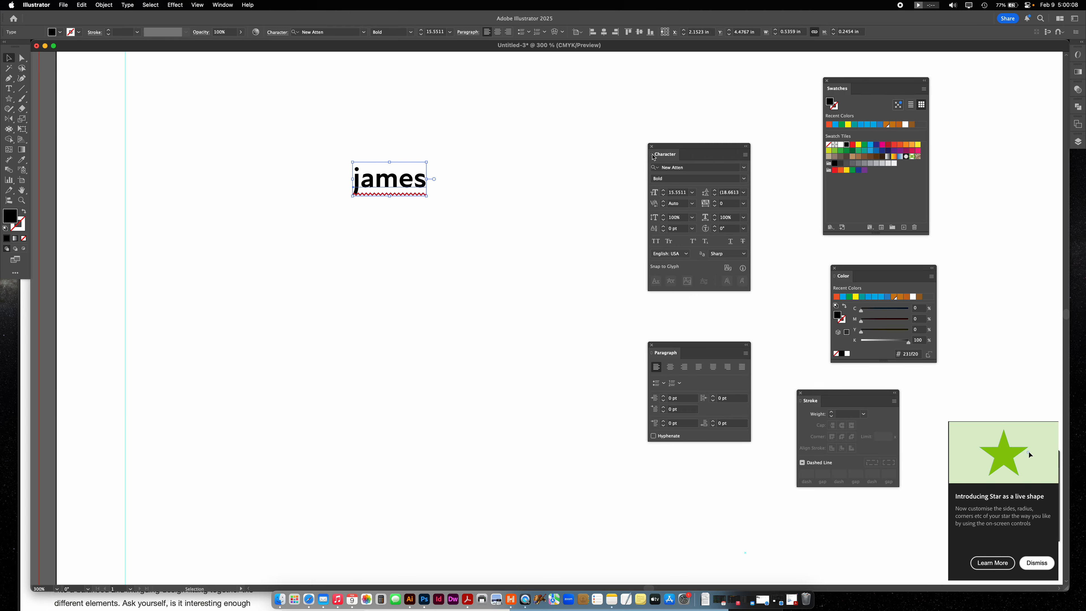
left_click(651, 355)
left_click(653, 356)
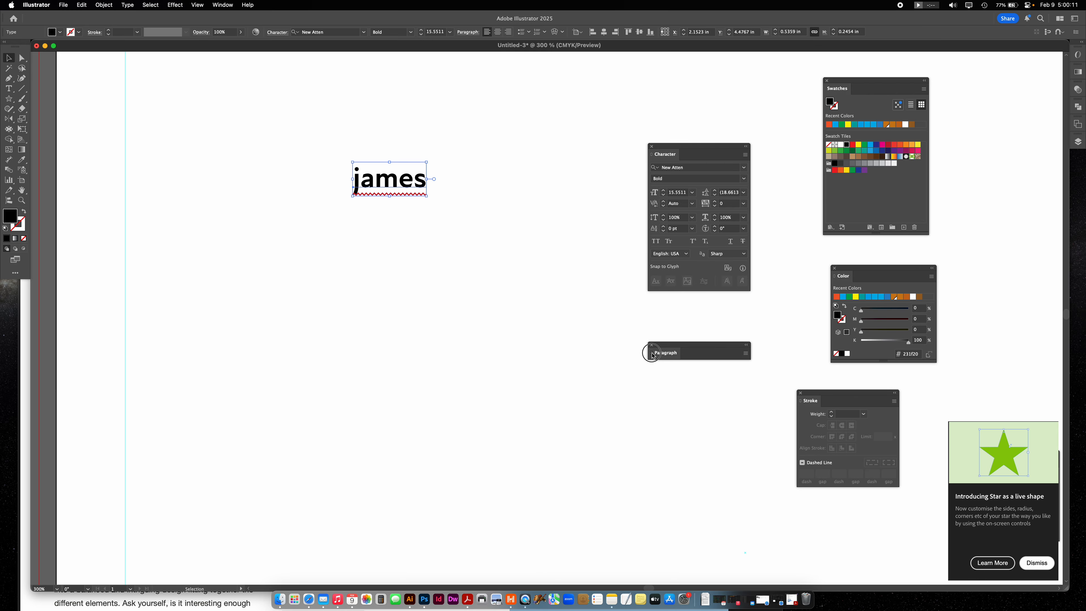
left_click(652, 356)
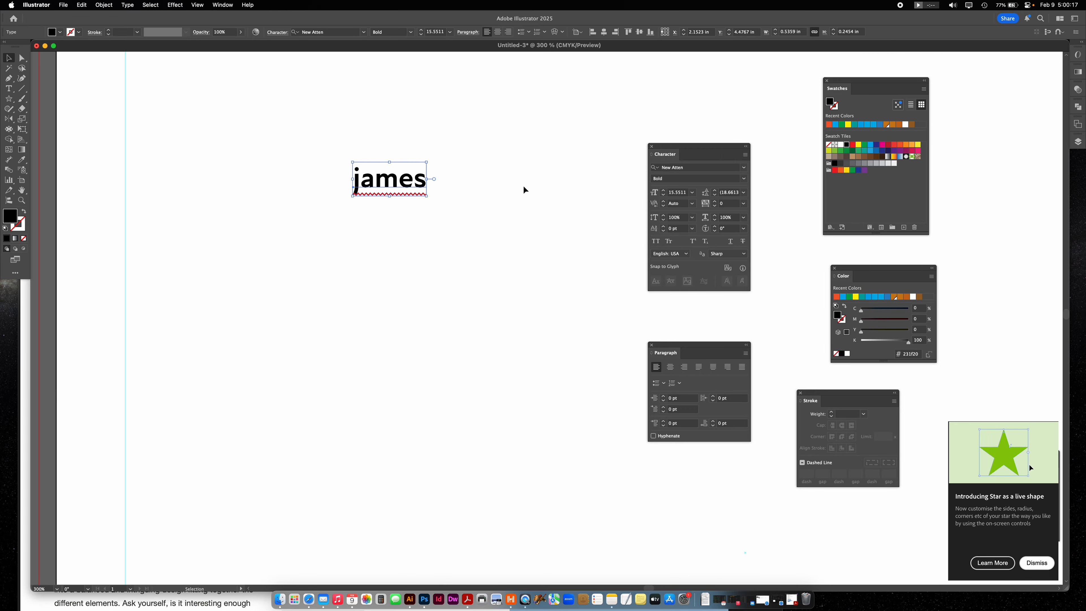
- Set the name text's font style to Medium and its size to 12 pt, trying 20 pt and 18 pt on the way
left_click(744, 179)
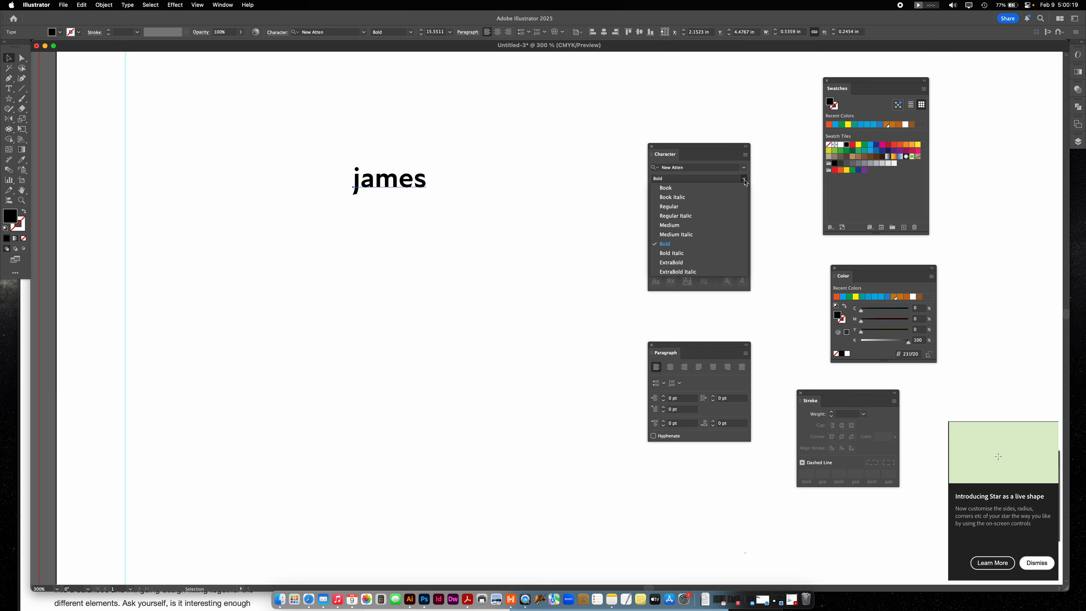
left_click(671, 225)
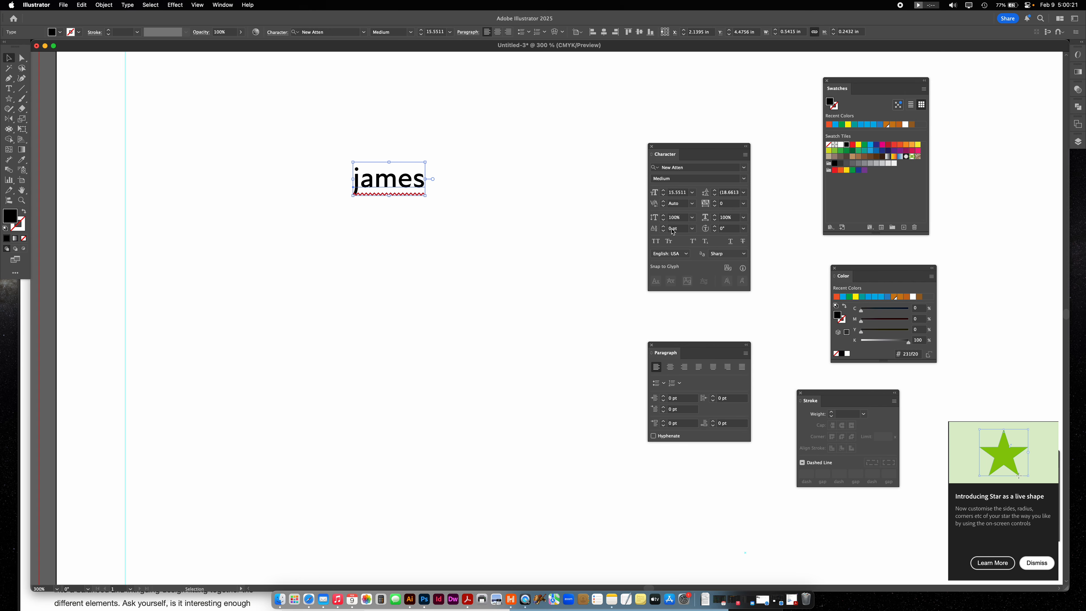
left_click(663, 190)
left_click(664, 190)
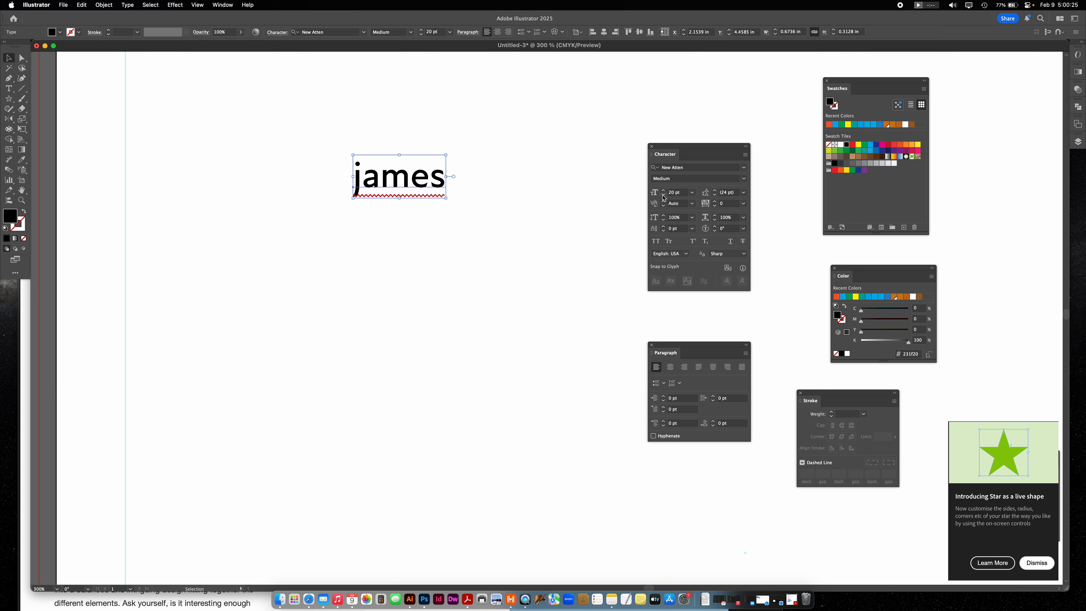
left_click(664, 196)
left_click(664, 196)
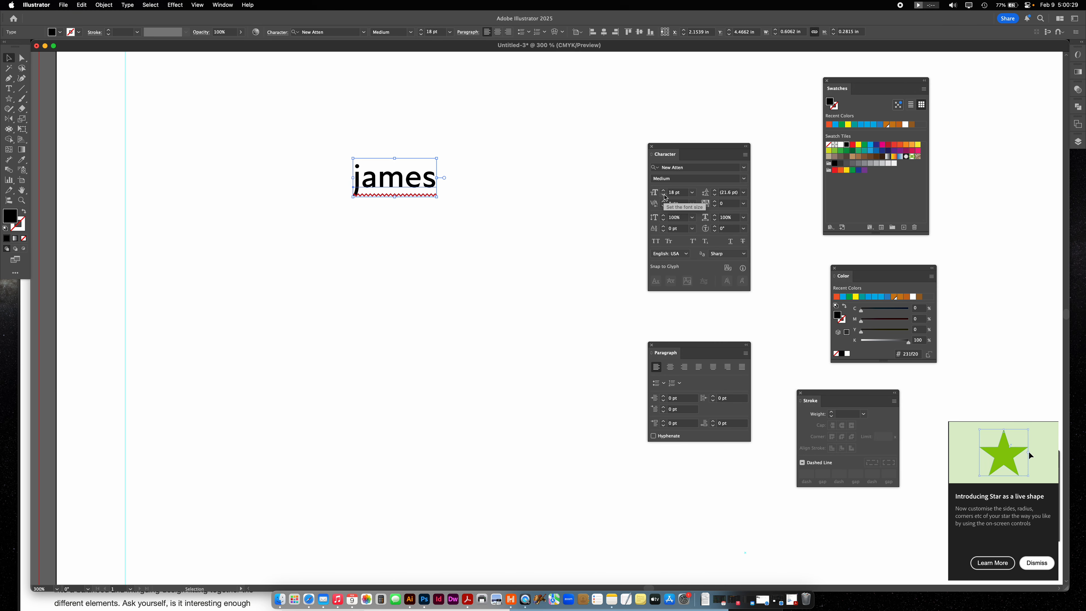
left_click(665, 196)
left_click(664, 197)
left_click(664, 196)
left_click(664, 196)
left_click(664, 197)
left_click(664, 196)
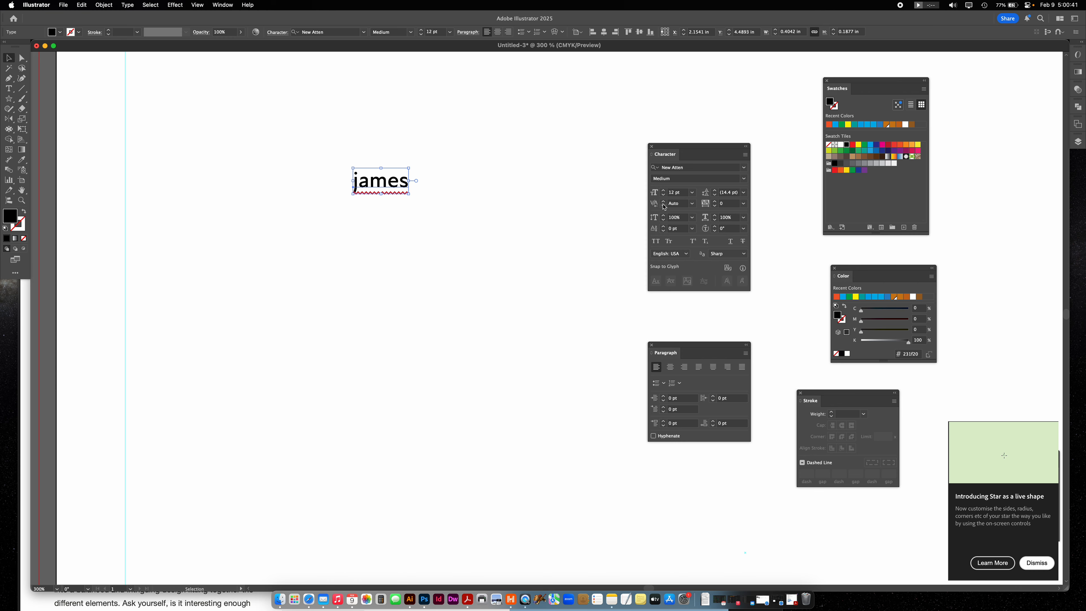
- Try a kerning of 129 between the name's second and third letters and reset it to Auto
double_click(370, 187)
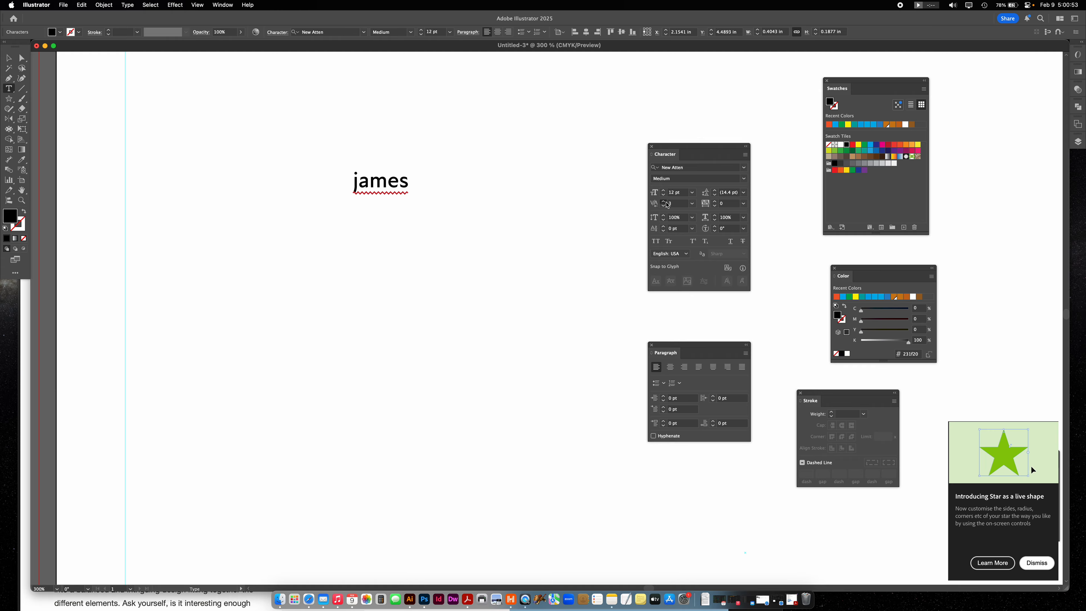
scroll(680, 206, "up", 20)
scroll(680, 205, "up", 20)
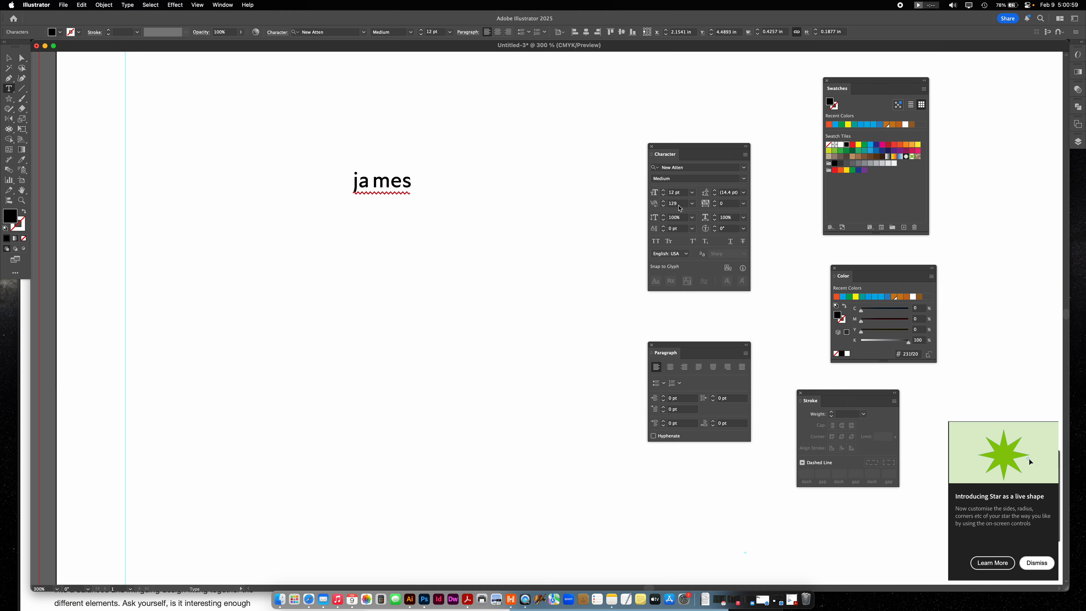
left_click(692, 203)
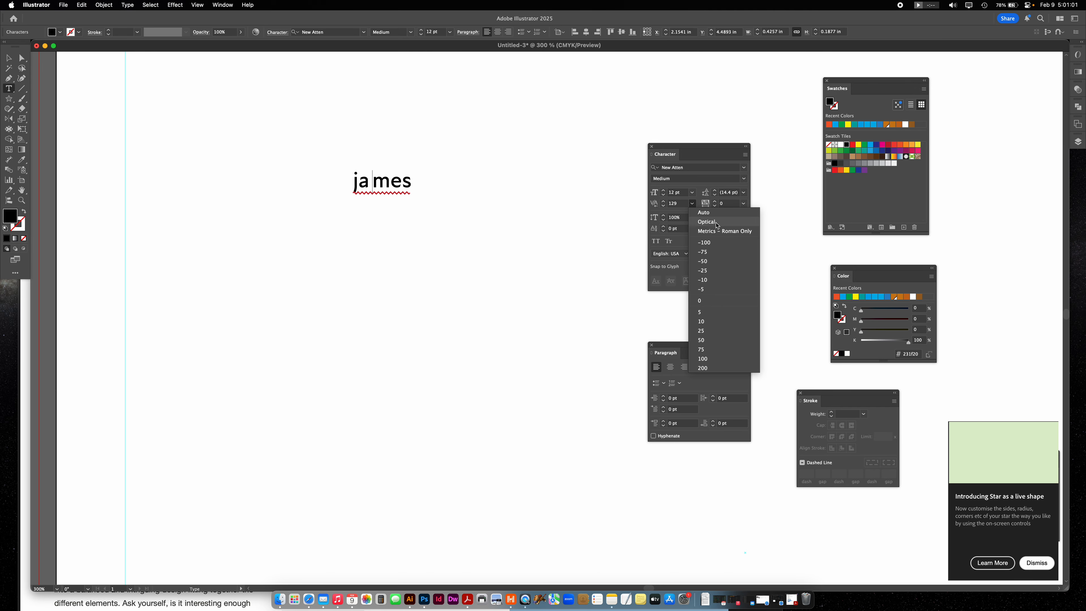
left_click(719, 213)
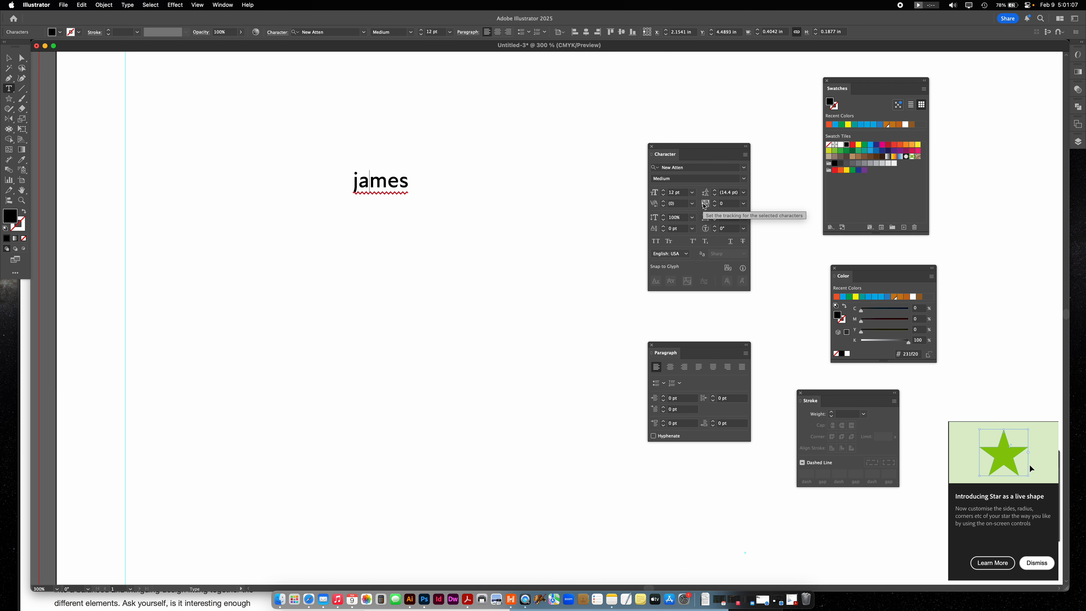
- Select the whole name and set its tracking to 395
double_click(394, 182)
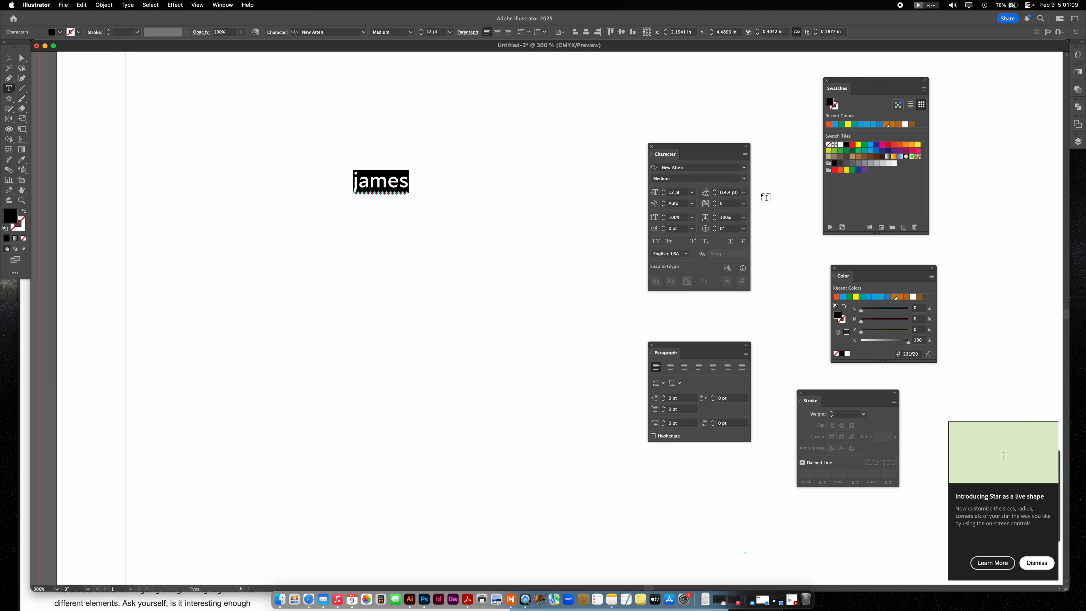
scroll(734, 205, "up", 18)
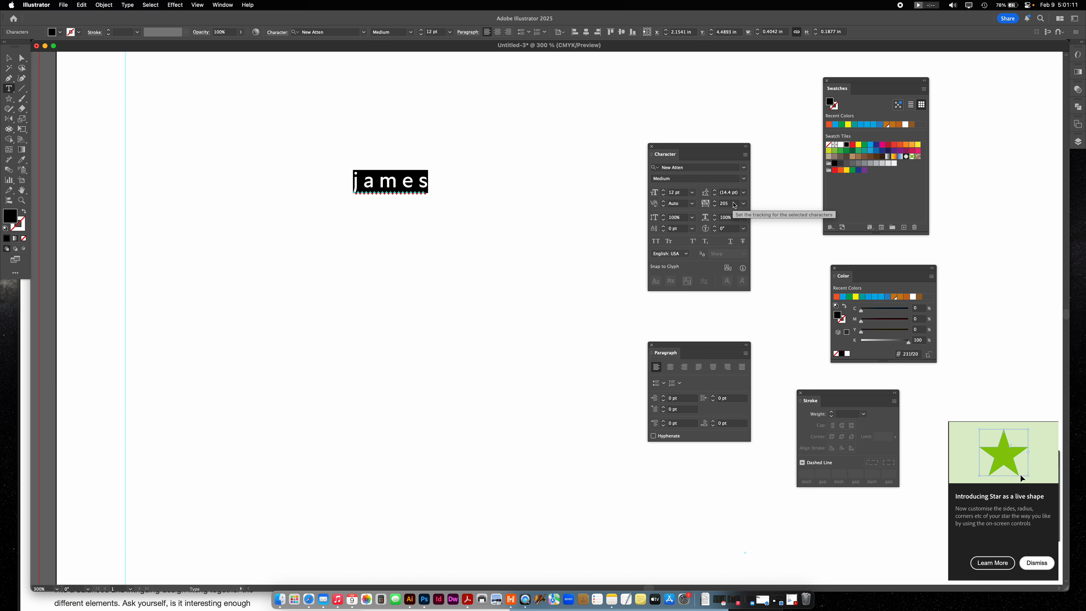
scroll(734, 205, "up", 2)
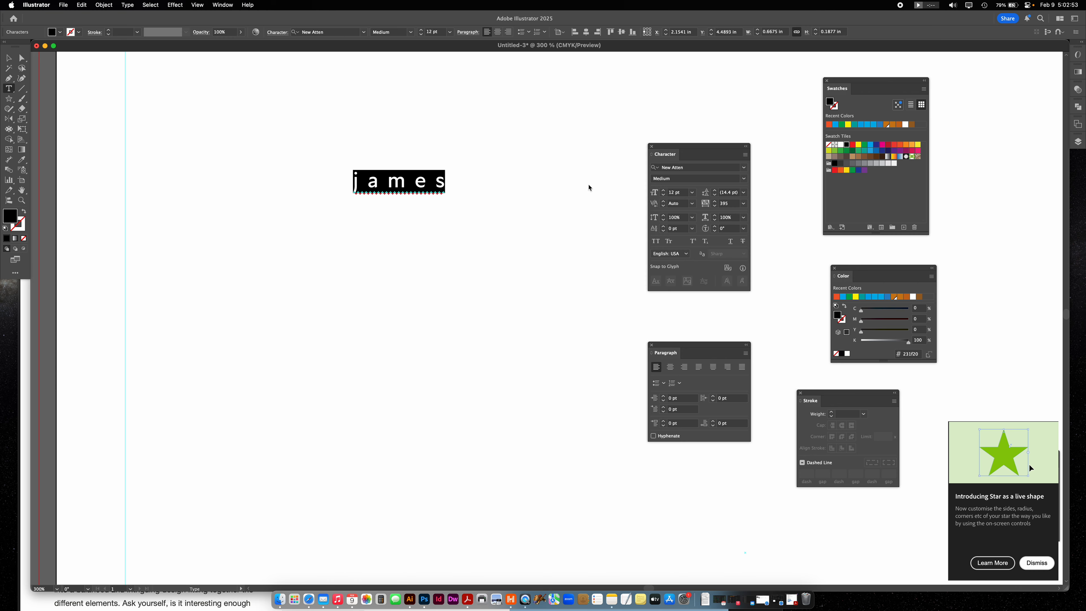
- Squeeze the name text horizontally to about 0.3 in wide and deselect it
left_click(14, 57)
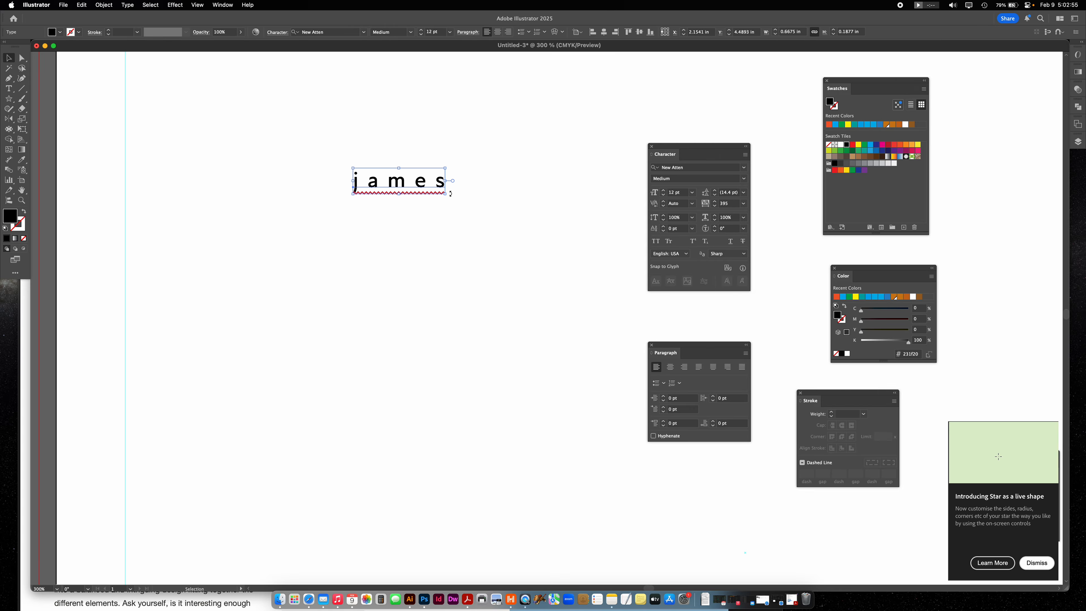
left_click_drag(447, 181, 395, 181)
left_click(441, 209)
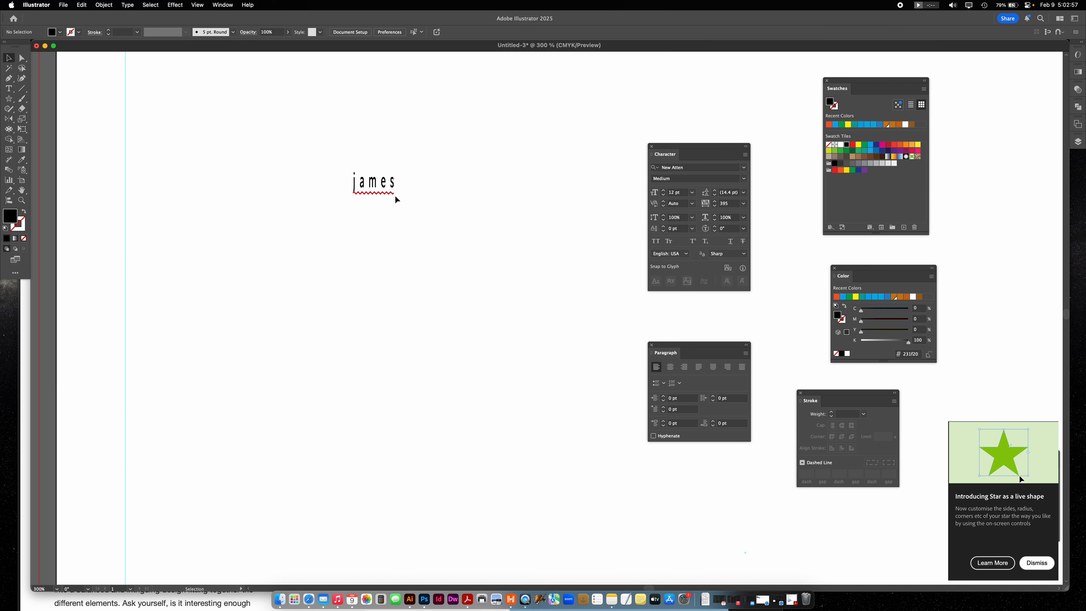
- Try Futura PT on the name text and set its font to Helvetica Neue Condensed Bold
left_click(373, 185)
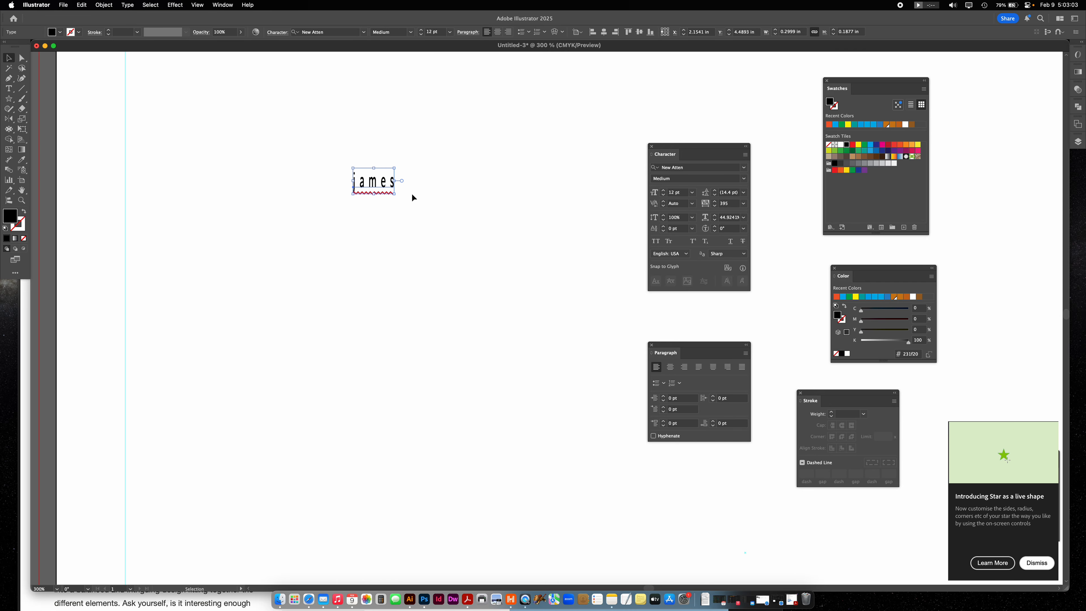
left_click(745, 168)
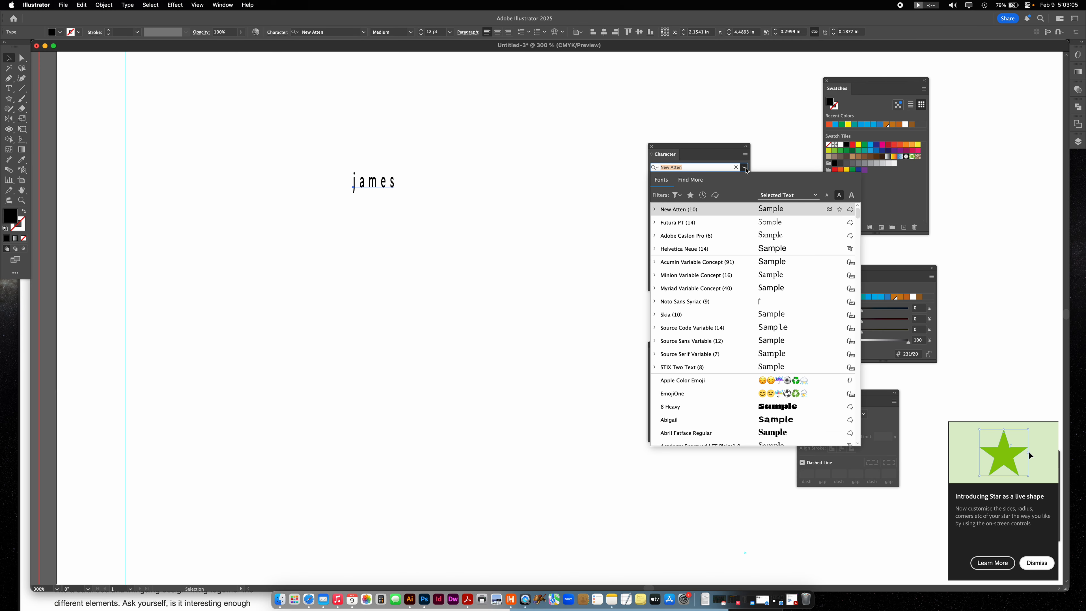
left_click(738, 222)
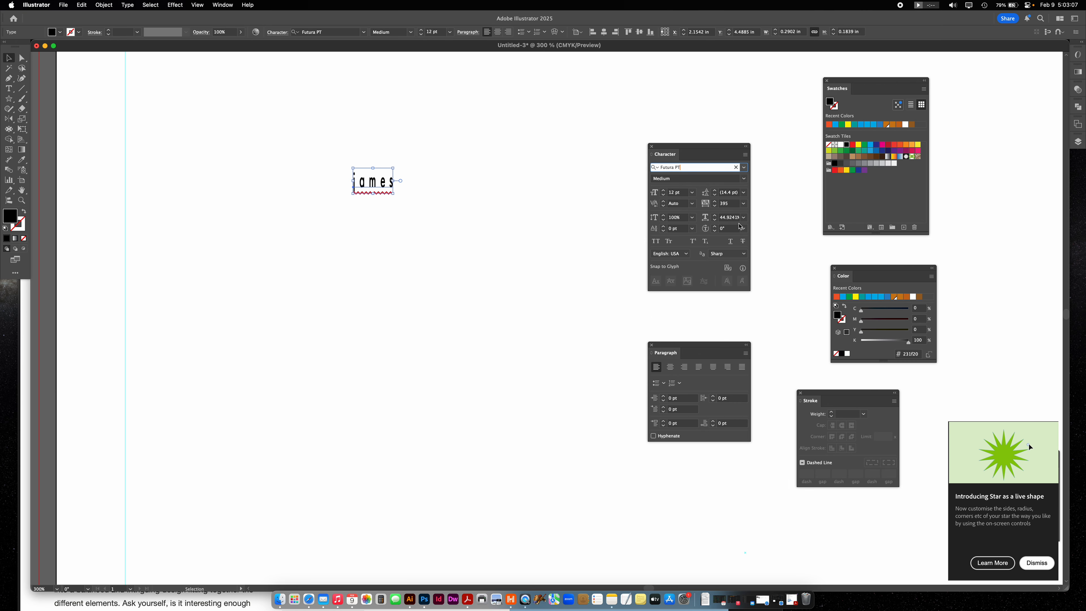
left_click(744, 178)
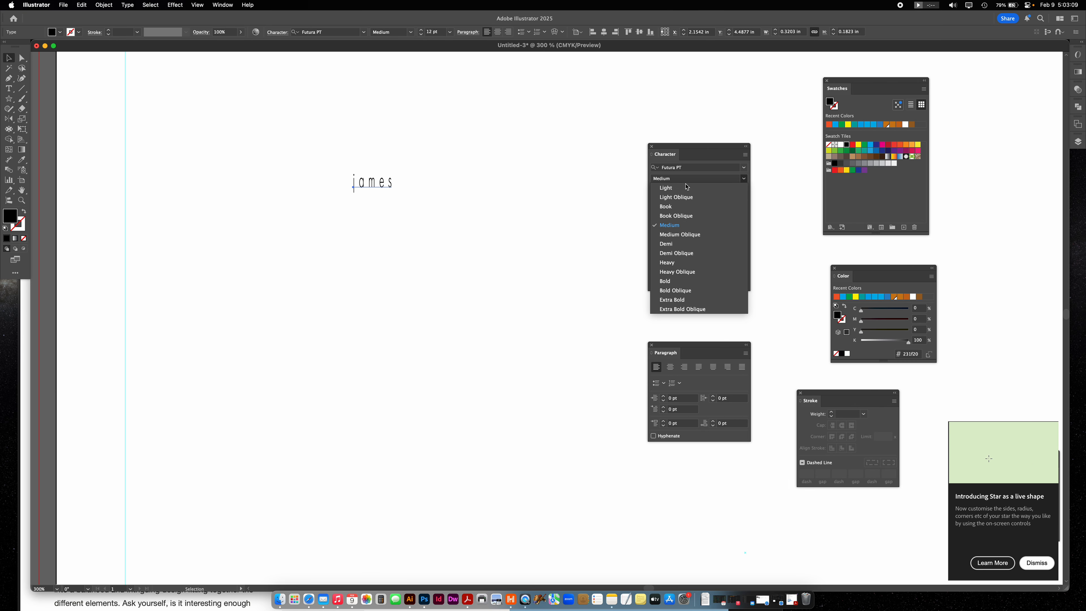
left_click(746, 166)
left_click(744, 167)
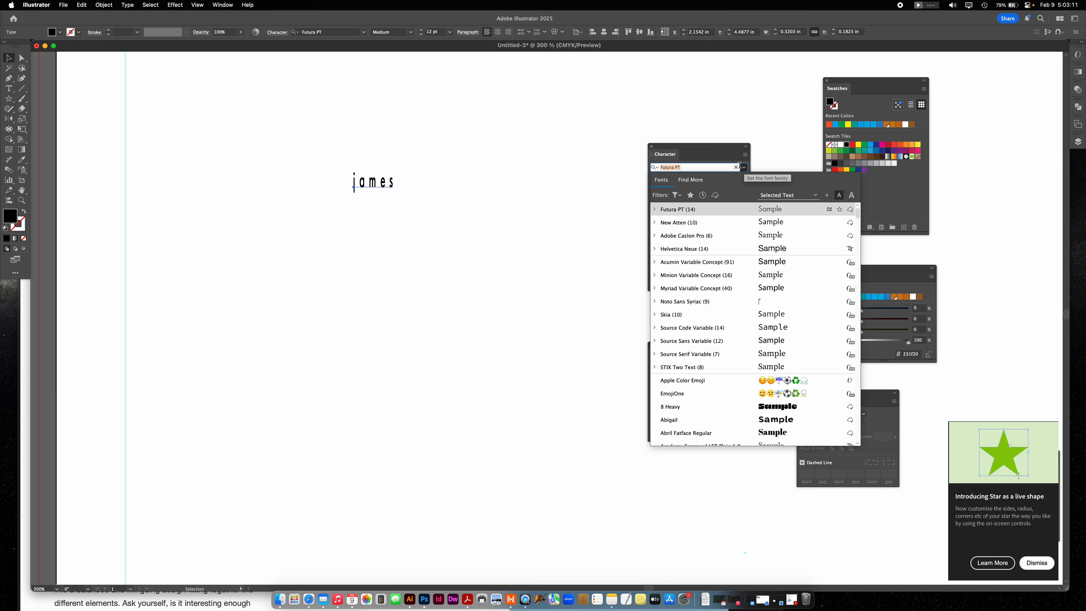
left_click(690, 248)
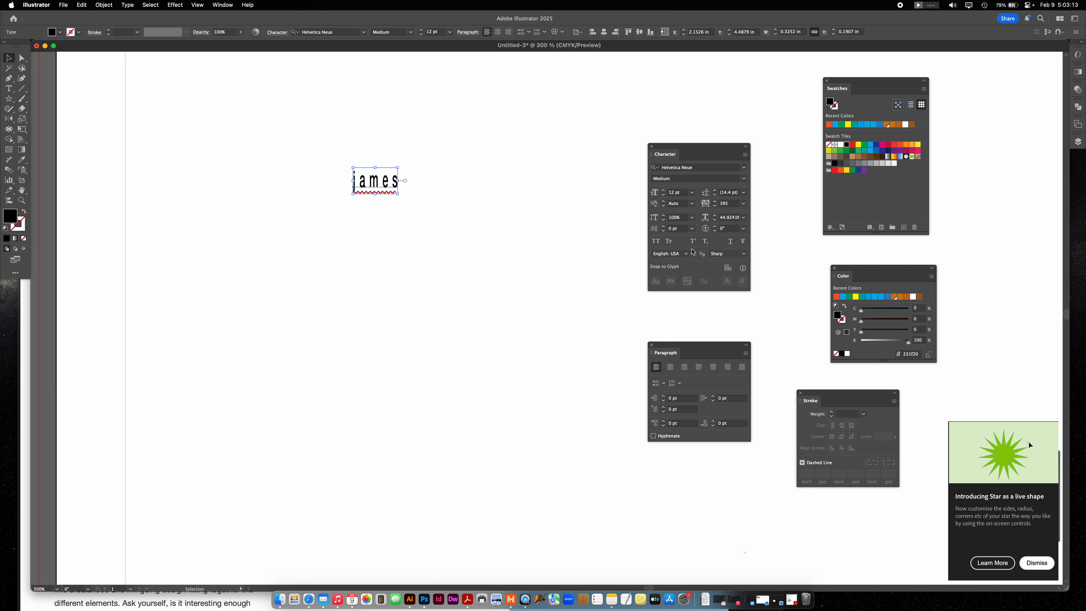
left_click(745, 179)
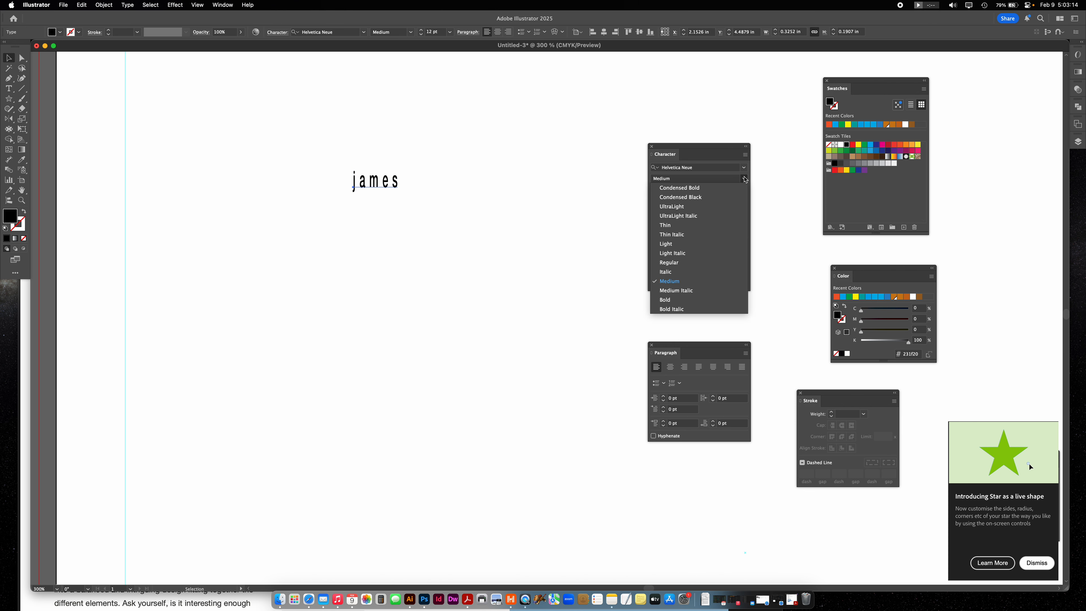
left_click(682, 188)
- Set the name text's horizontal scale to 100% and its font style to Bold
left_click(731, 217)
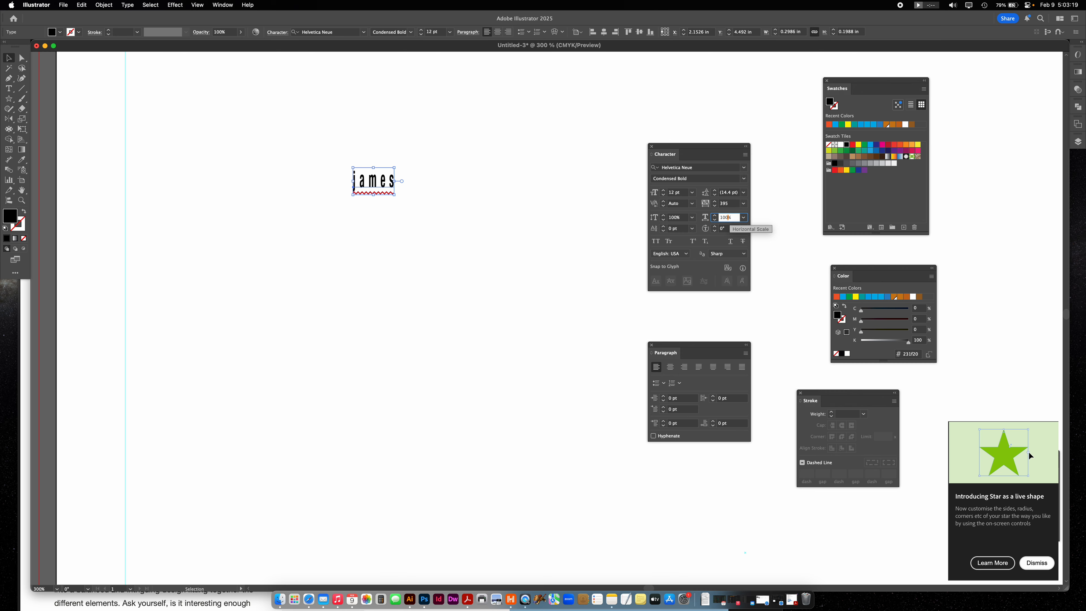
type("100")
key("Return")
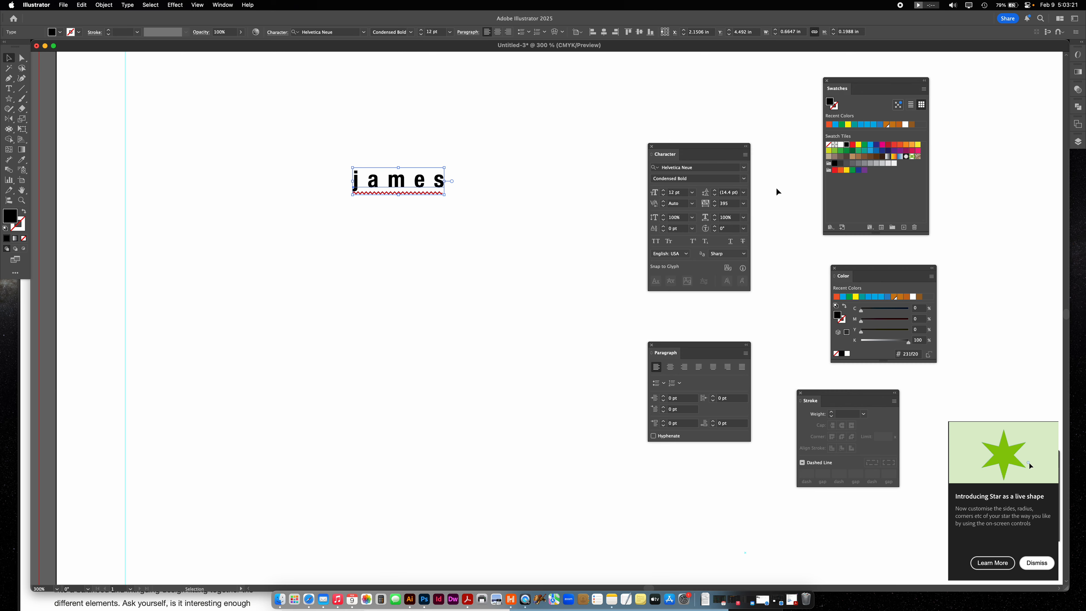
left_click(744, 178)
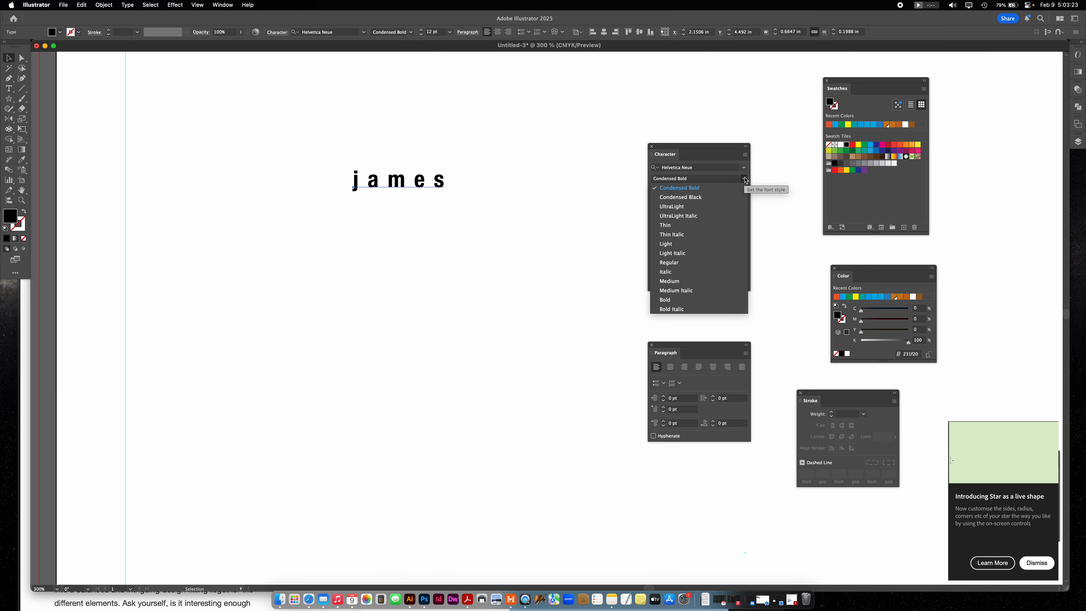
left_click(683, 300)
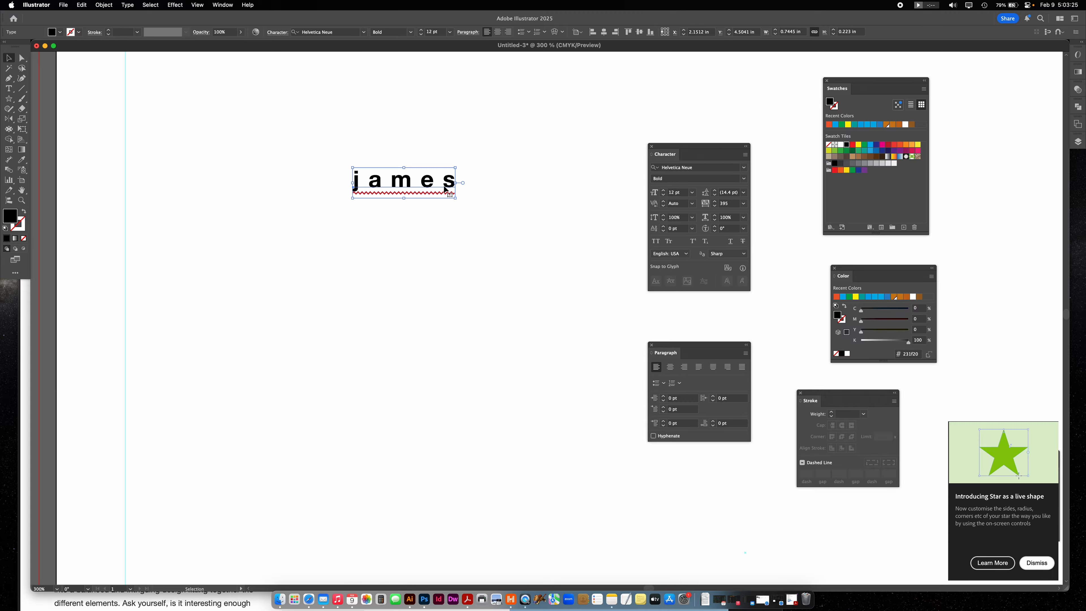
- Narrow the name text to about 76% horizontal scale, move it slightly up and left, and deselect it
left_click_drag(454, 184, 432, 185)
left_click(500, 209)
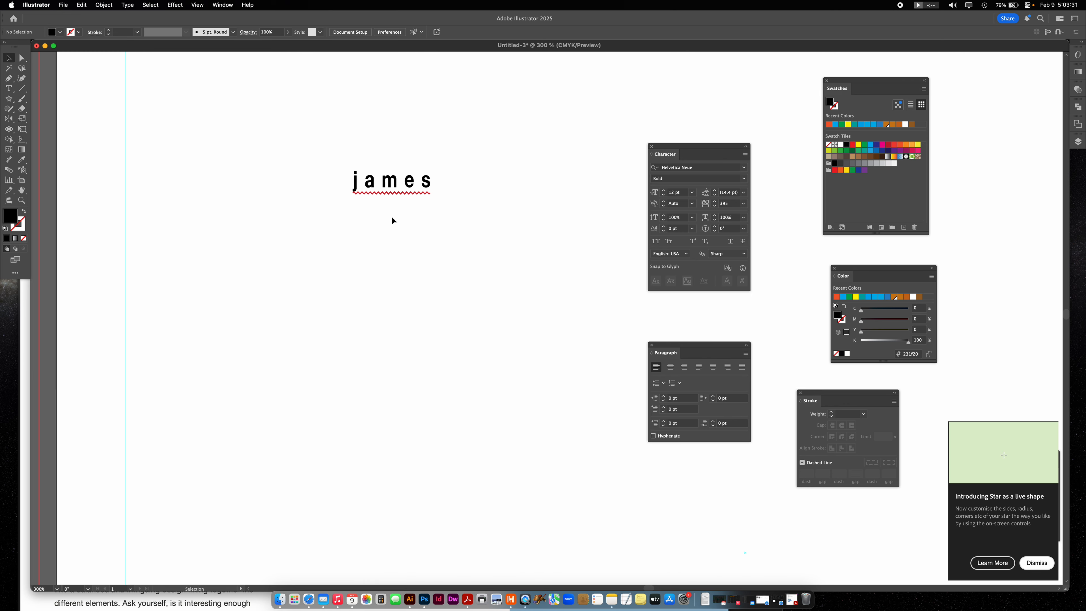
left_click_drag(379, 193, 358, 158)
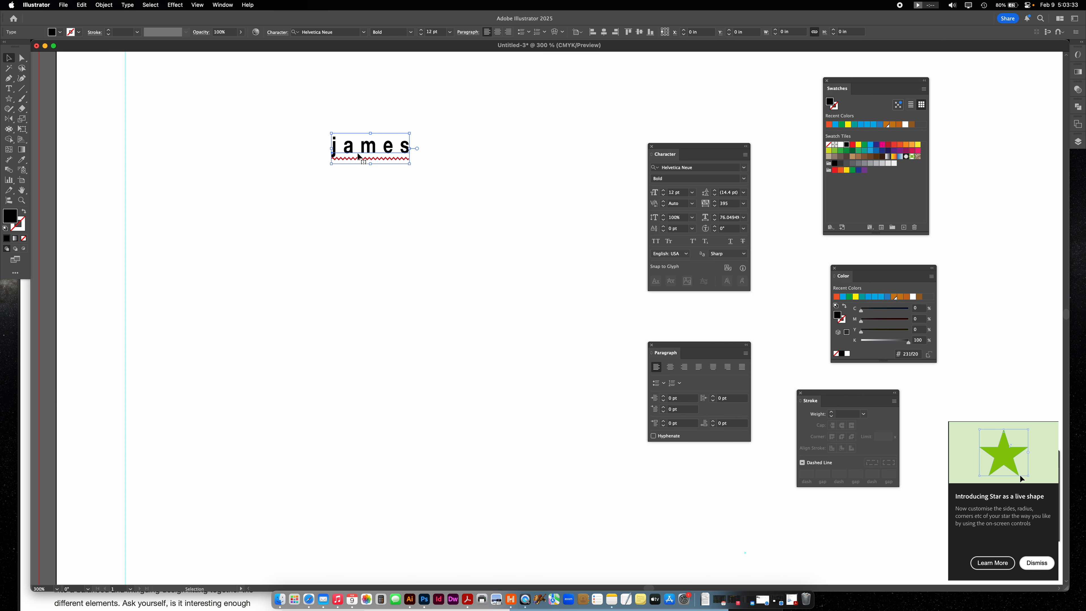
left_click(394, 320)
- Add a placeholder text frame about 1.8 by 1.46 in below the name text and set its font style to Regular
left_click(11, 90)
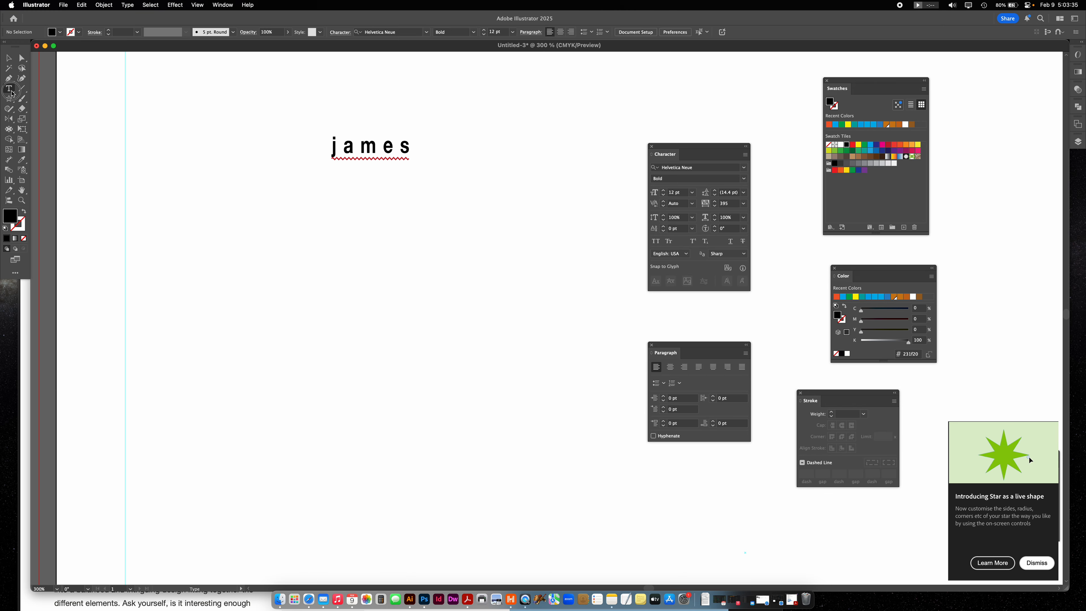
left_click_drag(269, 225, 516, 425)
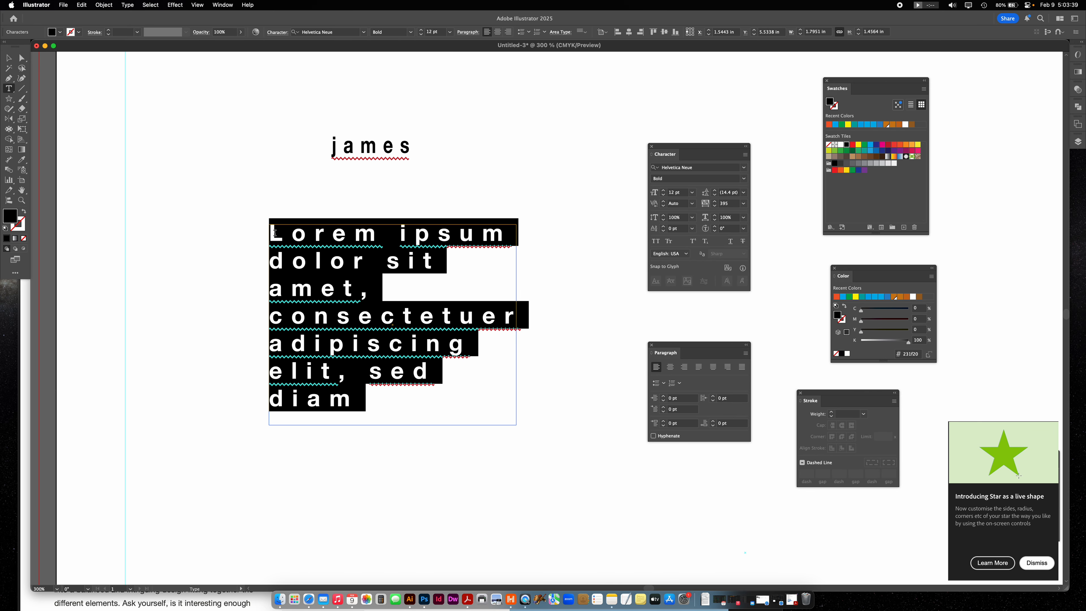
left_click(8, 58)
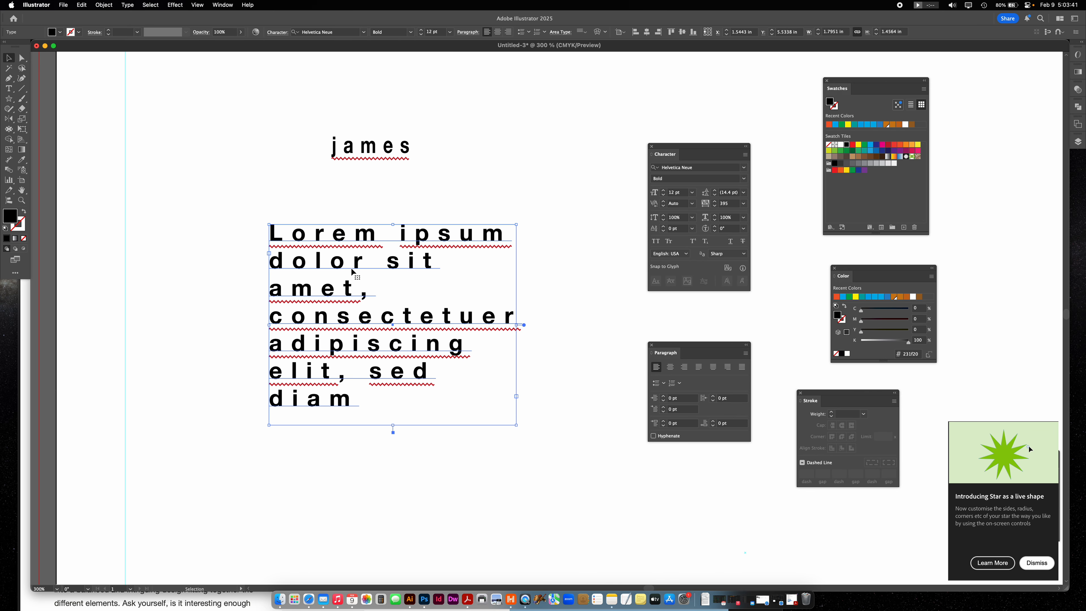
left_click(742, 178)
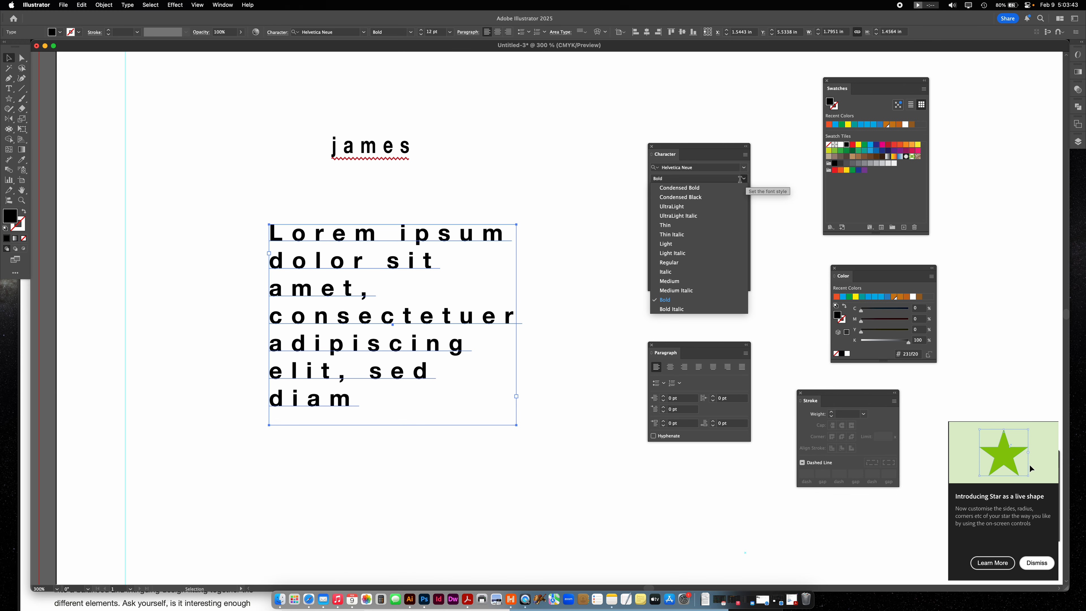
left_click(669, 262)
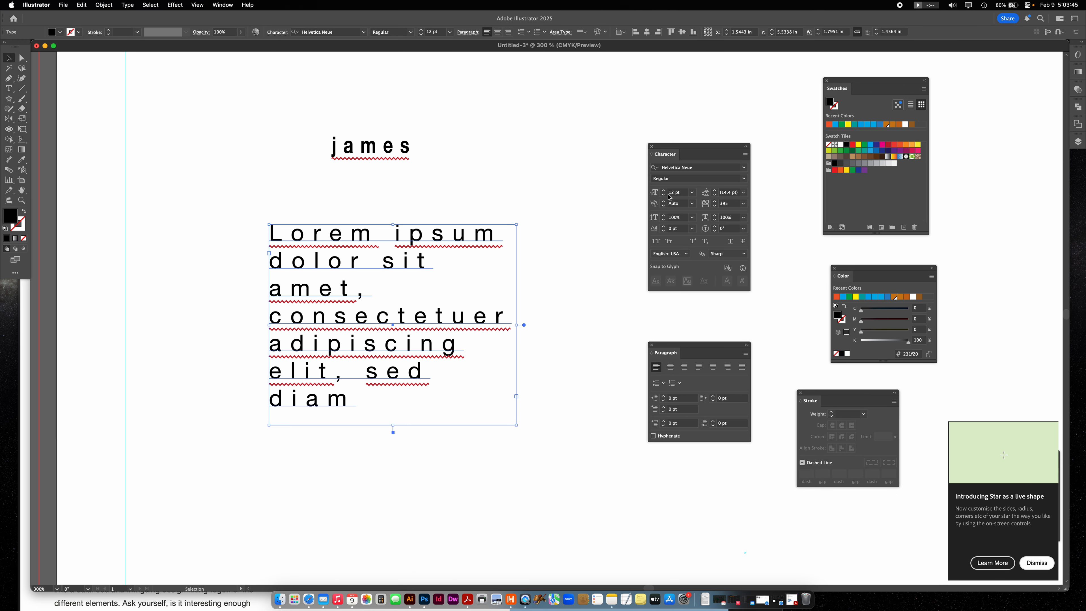
- Delete the placeholder text and draw a larger text frame about 2.32 by 1.85 in in its place
left_click(378, 214)
left_click(450, 246)
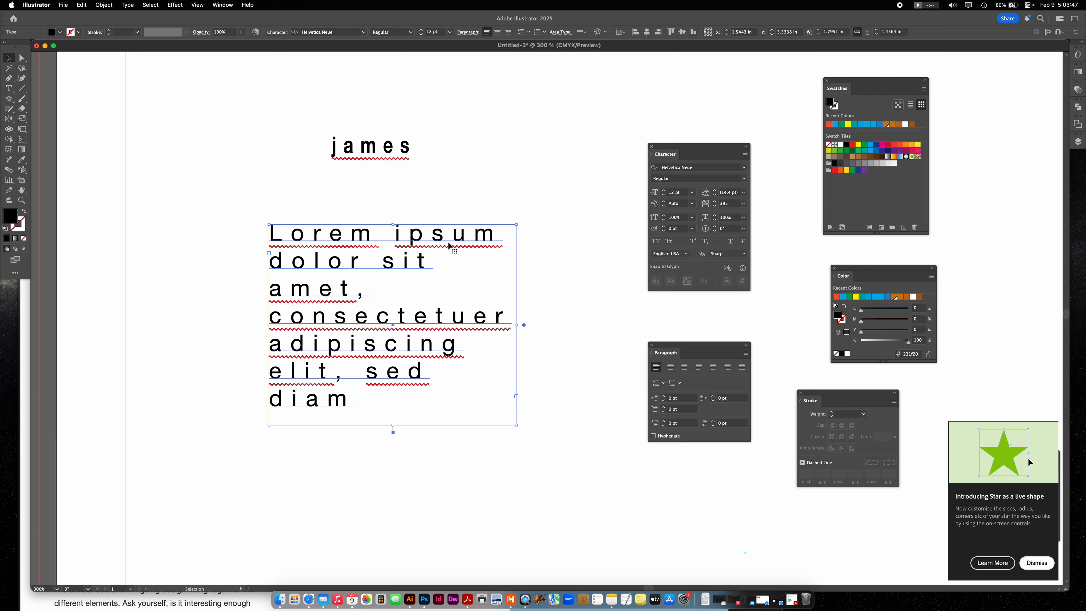
key("Delete")
left_click(8, 88)
left_click_drag(241, 219, 560, 474)
left_click(9, 60)
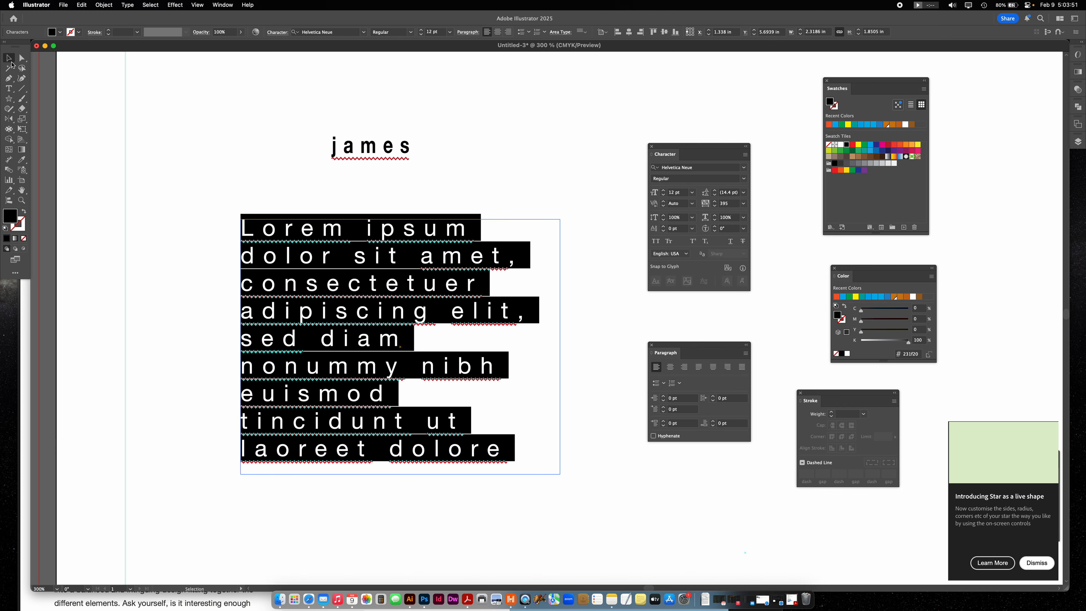
left_click(304, 253)
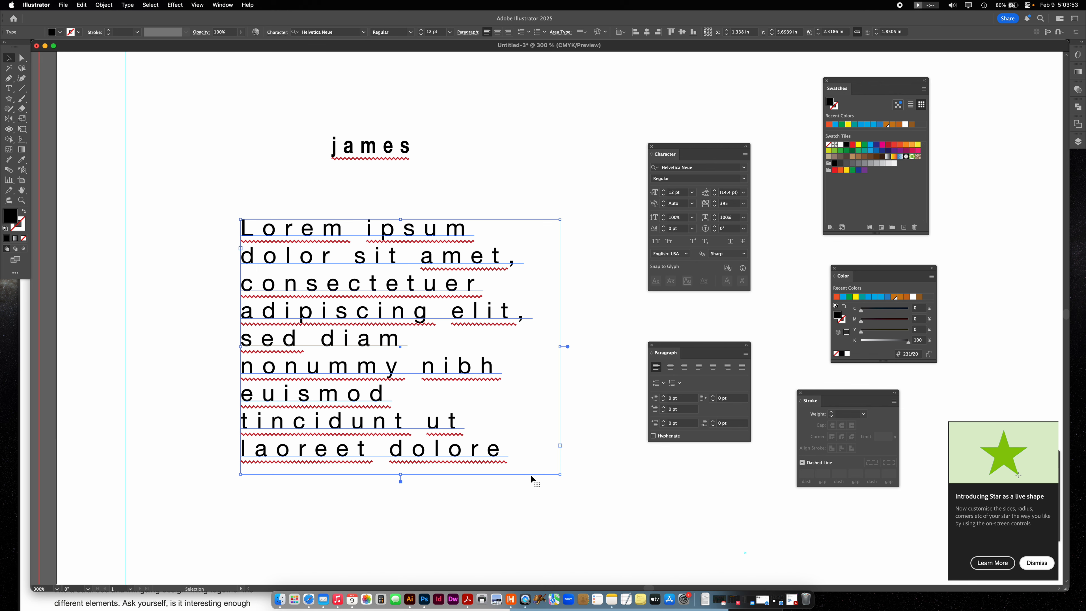
key("super+minus")
key("super+minus")
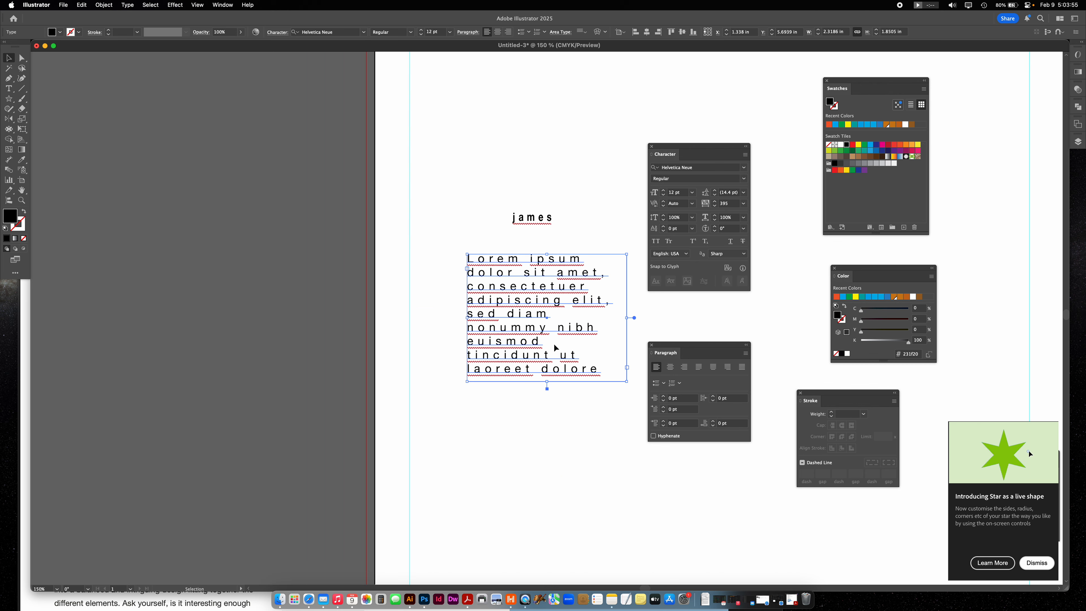
- Replace the placeholder text with a new text frame about 4.62 in wide and 3.39 in high below the name text
left_click_drag(563, 334, 393, 311)
key("Delete")
left_click(9, 89)
left_click_drag(266, 237, 585, 471)
left_click(9, 57)
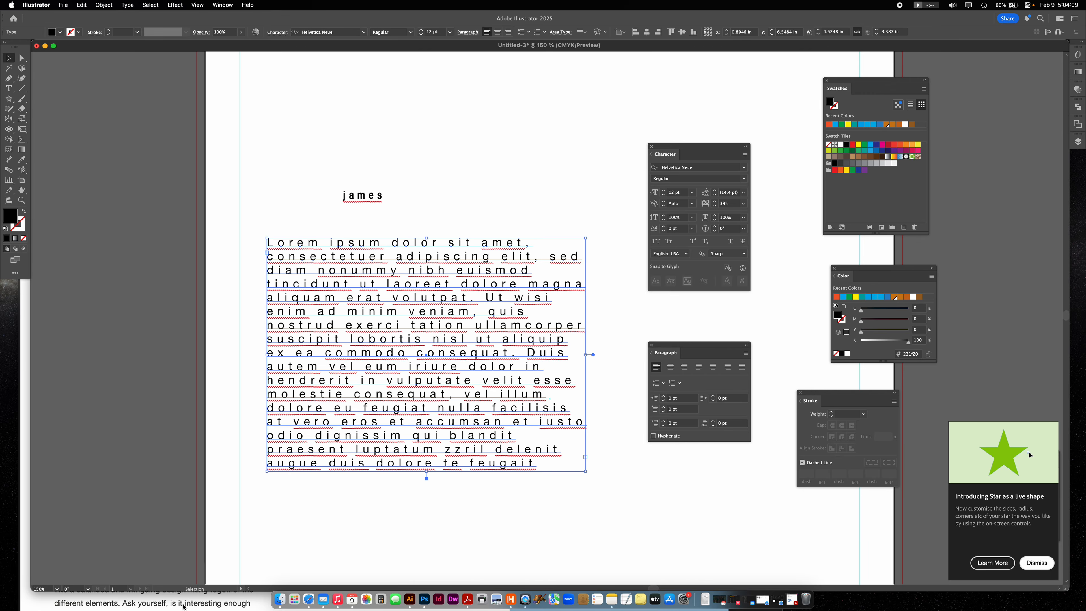
- Copy the poster project description from the document behind Illustrator and delete the placeholder text frame
left_click(195, 601)
left_click_drag(58, 388, 220, 507)
key("super+c")
left_click(453, 178)
key("Delete")
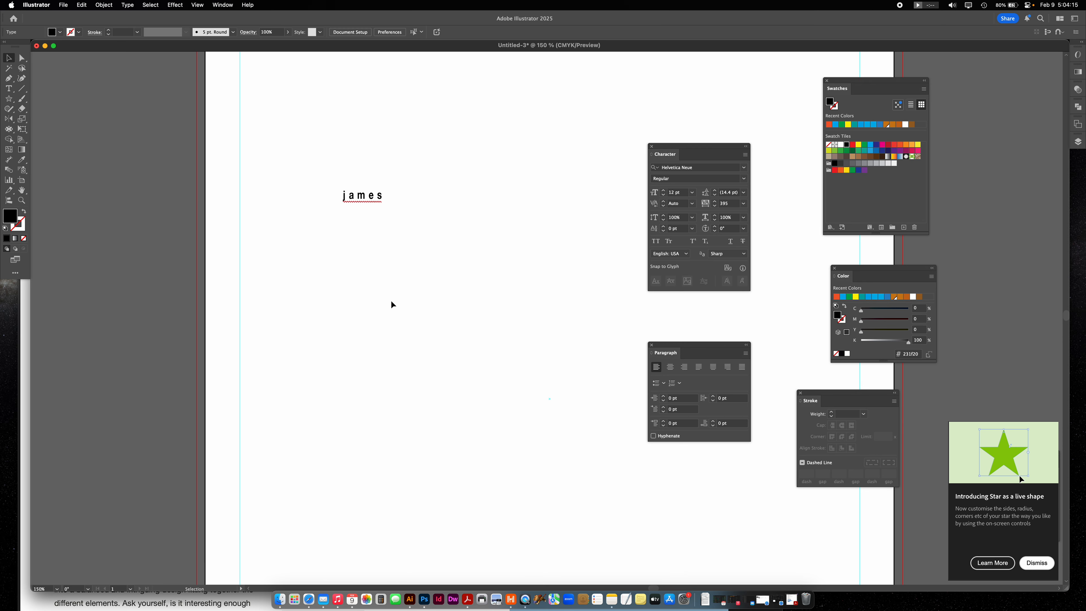
- Draw a text frame below the name text, paste the project description into it, and enlarge the frame to about 4.39 by 4.1 in
left_click(8, 89)
left_click_drag(297, 258, 554, 488)
key("super+v")
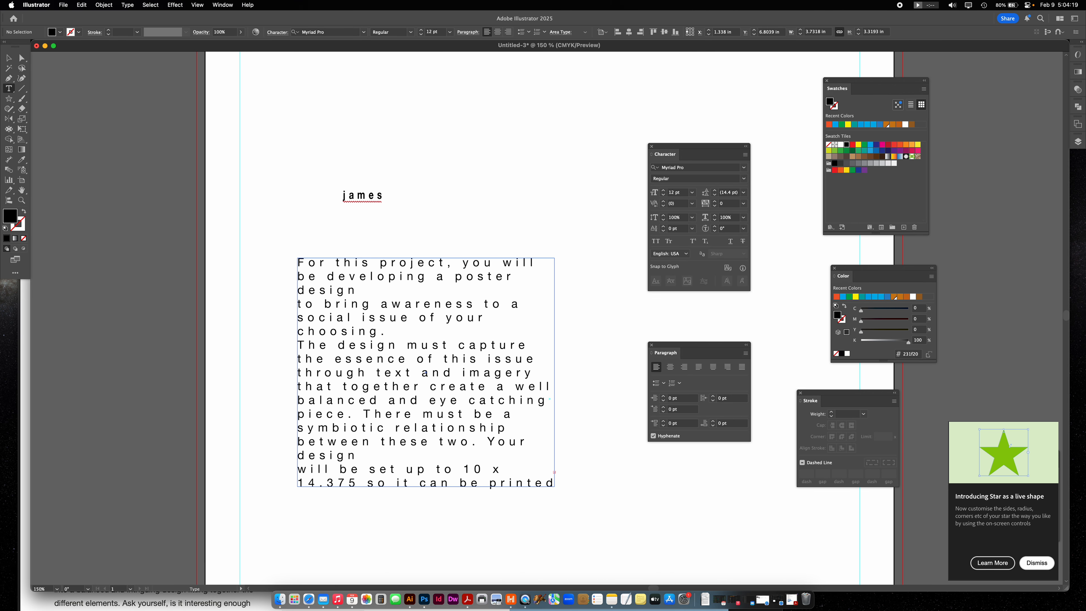
key("Escape")
left_click_drag(552, 489, 600, 540)
- Set the paragraph's tracking to 0 and shrink its text frame to about 2.68 by 2.97 in
left_click(743, 204)
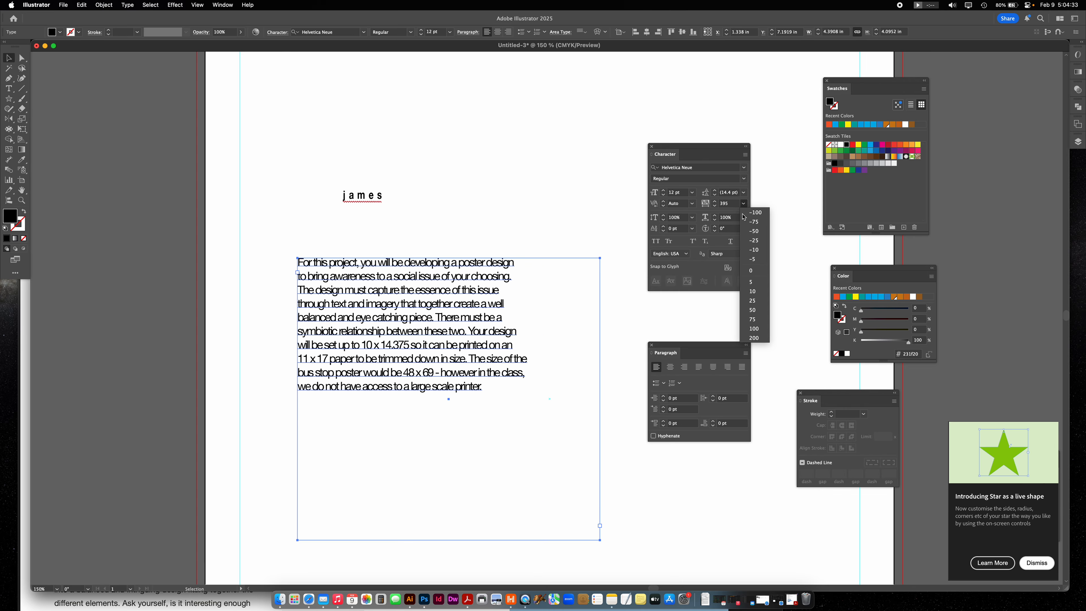
left_click(754, 270)
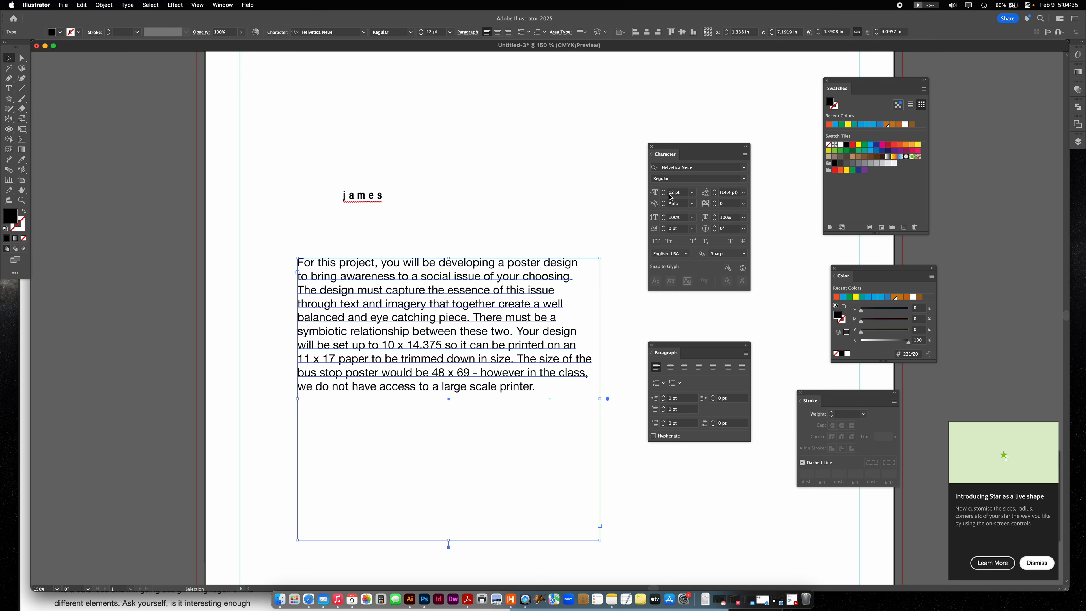
left_click_drag(600, 538, 540, 494)
- Enlarge the name text to about 2.51 in wide and move it and the paragraph up and left so they line up
left_click(362, 195)
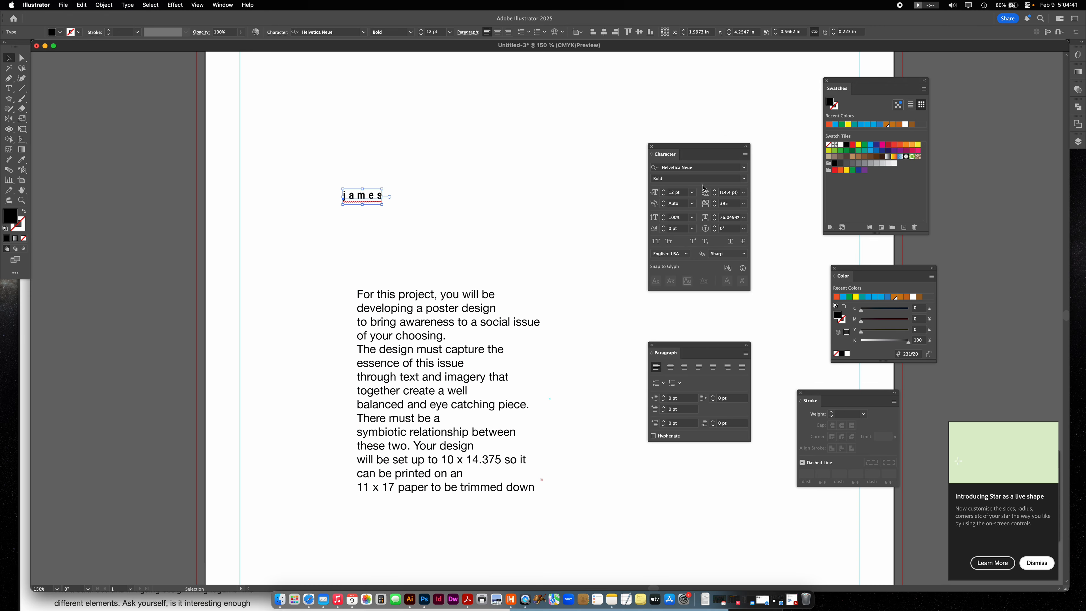
left_click_drag(381, 204, 515, 285)
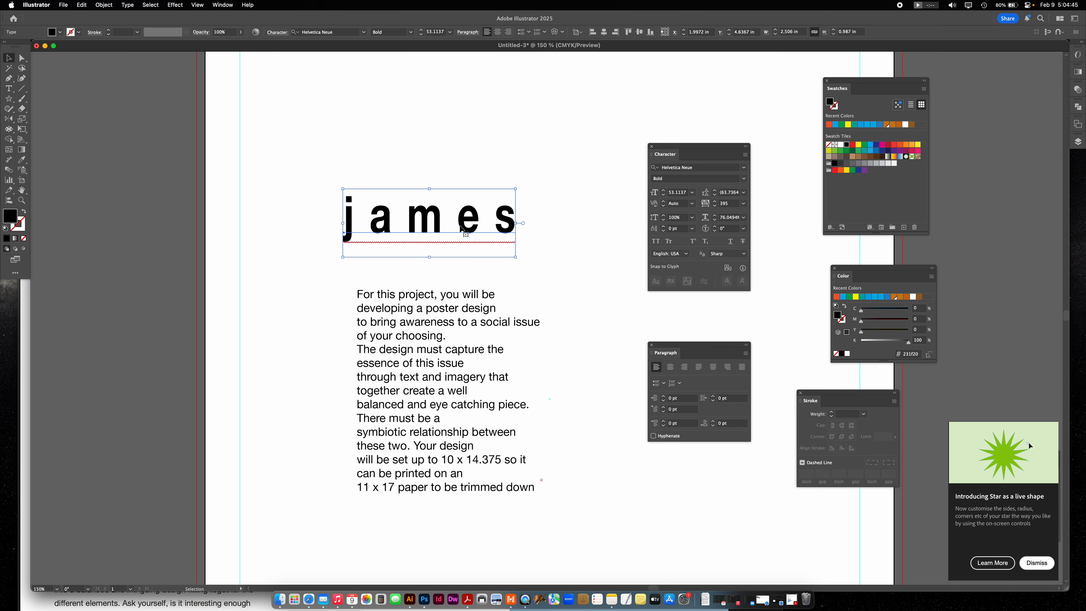
left_click_drag(475, 222, 438, 175)
left_click(472, 373)
left_click_drag(472, 370, 410, 343)
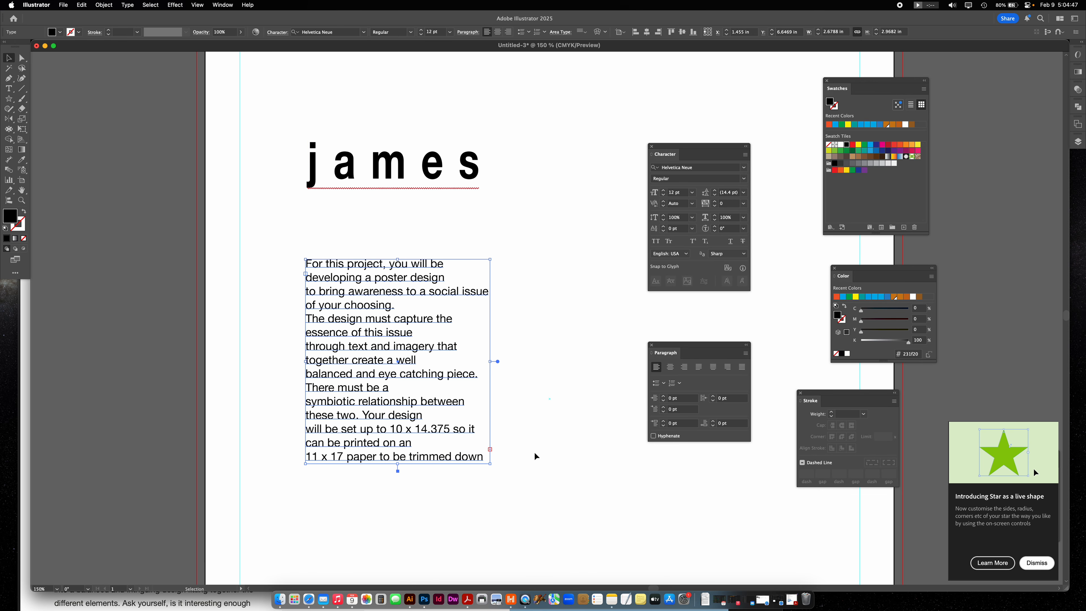
- Shrink the paragraph's text frame to about 1.95 by 2.56 in and set its font size to 11 pt
left_click_drag(491, 464, 439, 435)
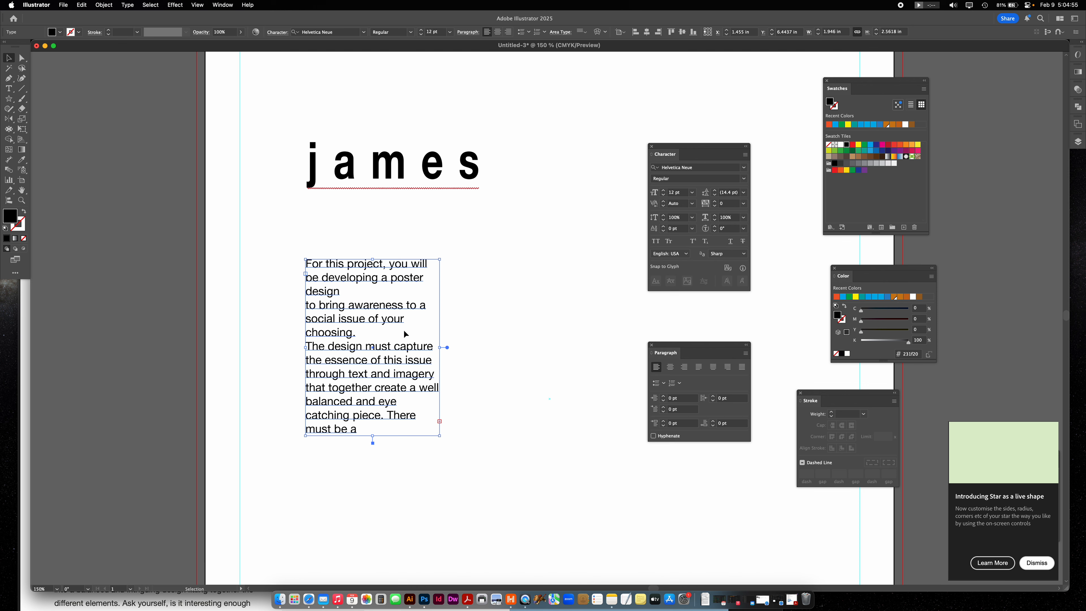
left_click(663, 195)
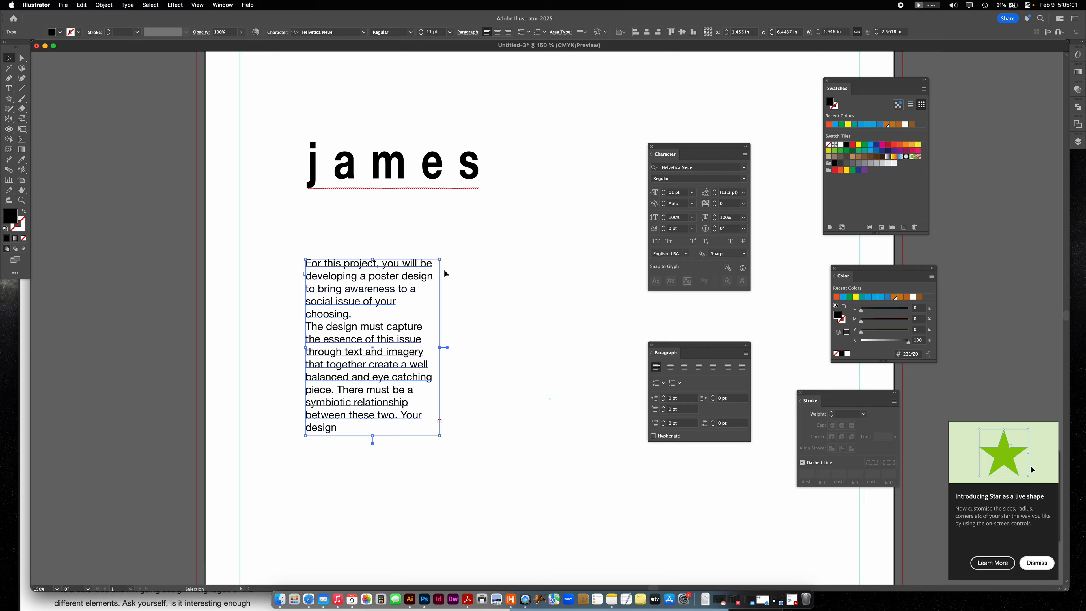
- Try rotating the paragraph's text frame and the name text counterclockwise, and undo these changes
left_click_drag(444, 257, 380, 235)
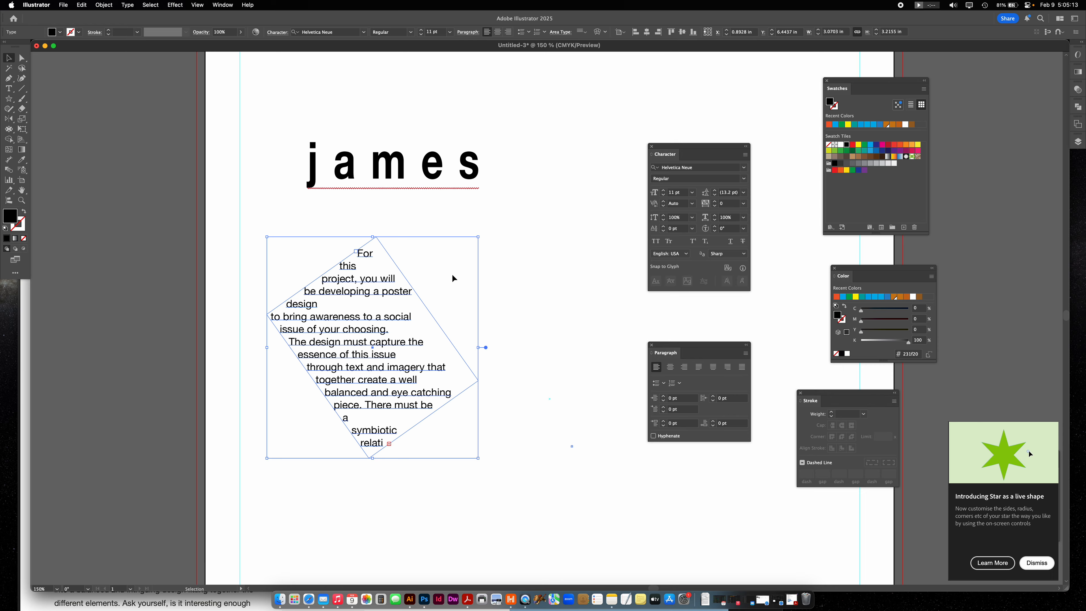
left_click_drag(374, 163, 381, 157)
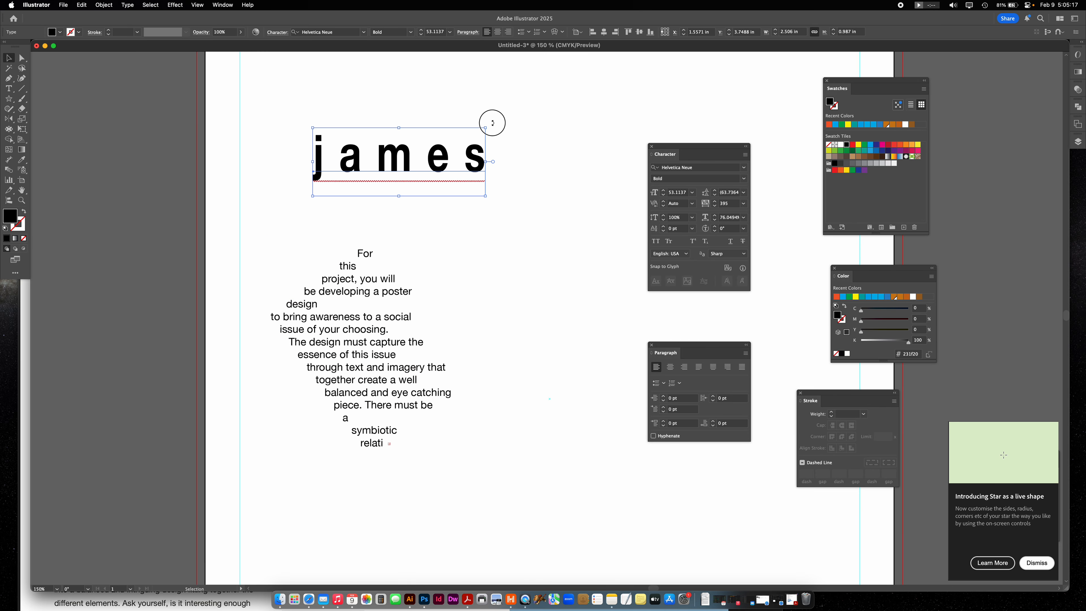
left_click_drag(493, 121, 476, 95)
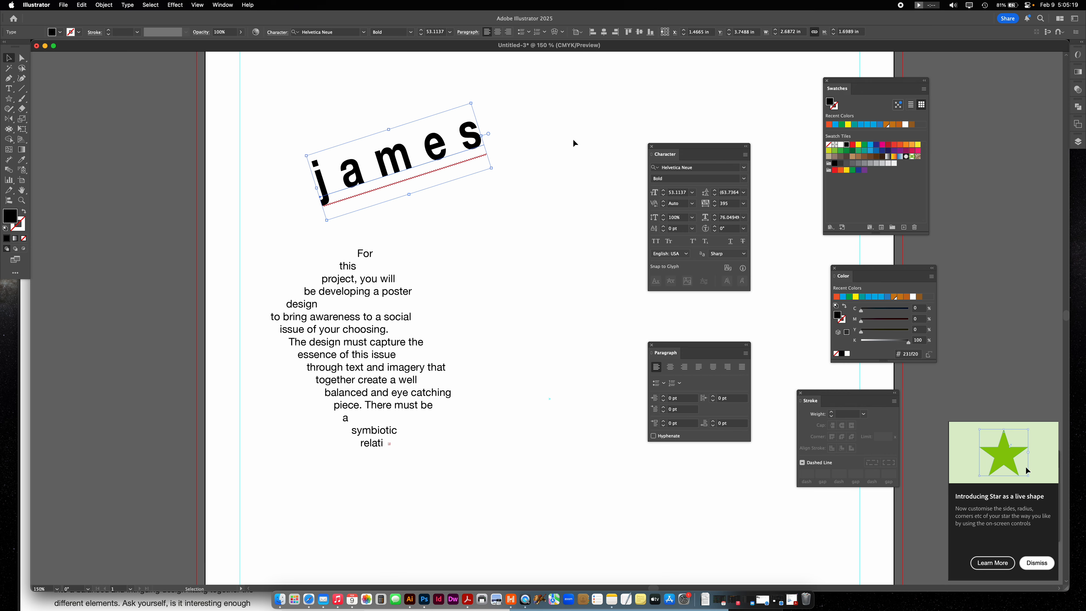
left_click(354, 339)
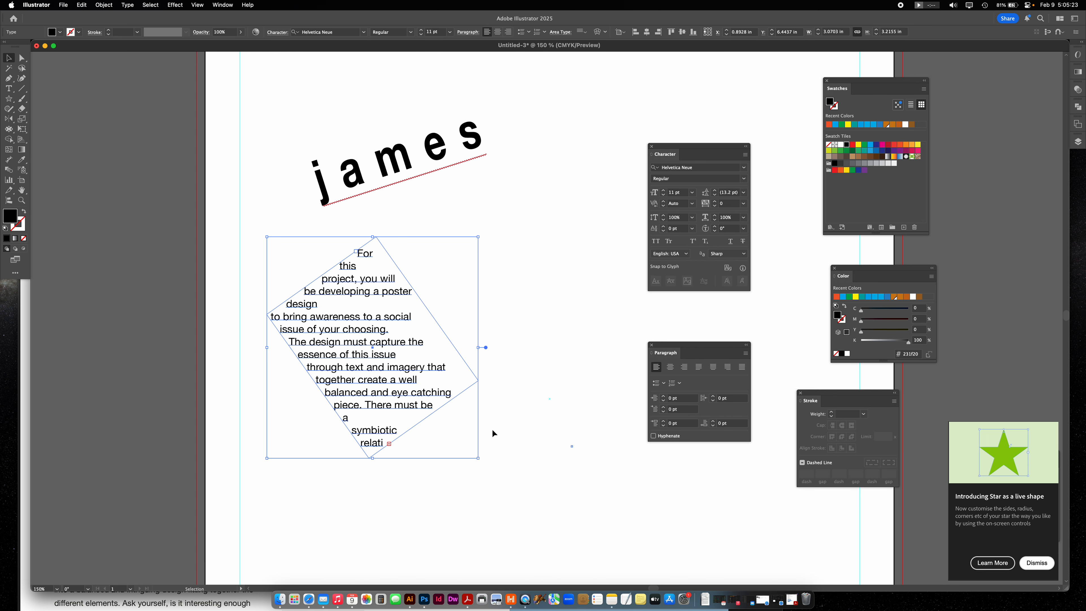
key("super+z")
key("super+z")
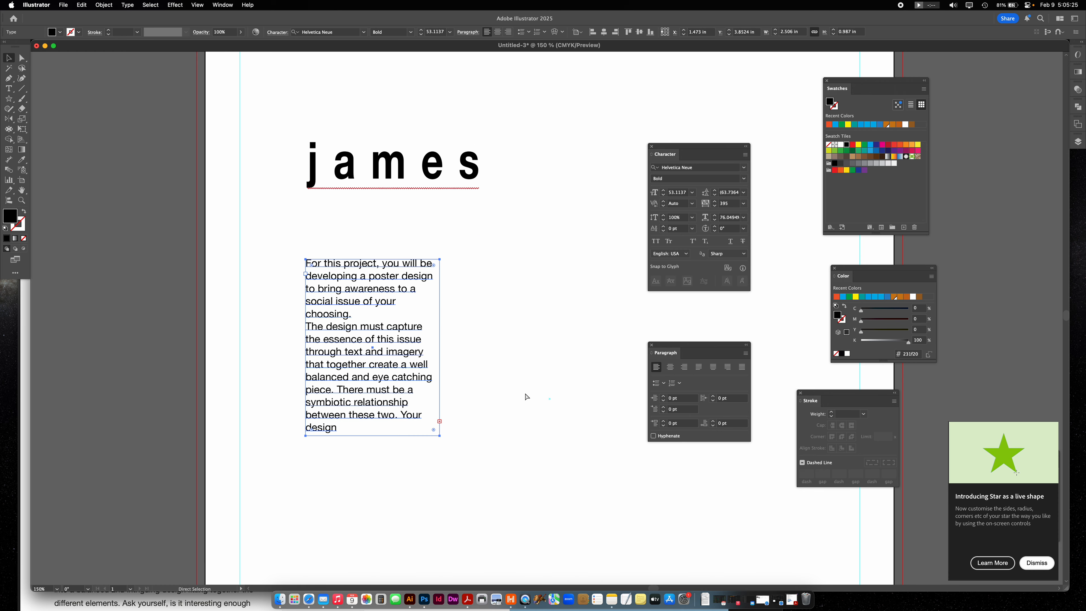
- Move the paragraph closer beneath the name text and enlarge its text frame to about 4.13 by 4.31 in
key("v")
left_click_drag(324, 299, 338, 254)
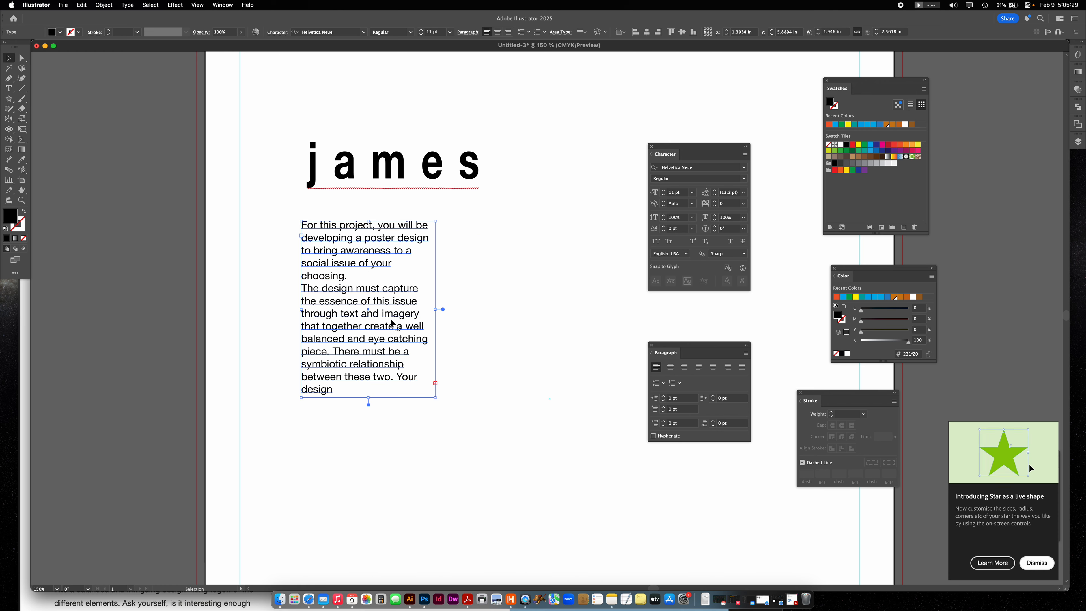
left_click_drag(437, 399, 585, 518)
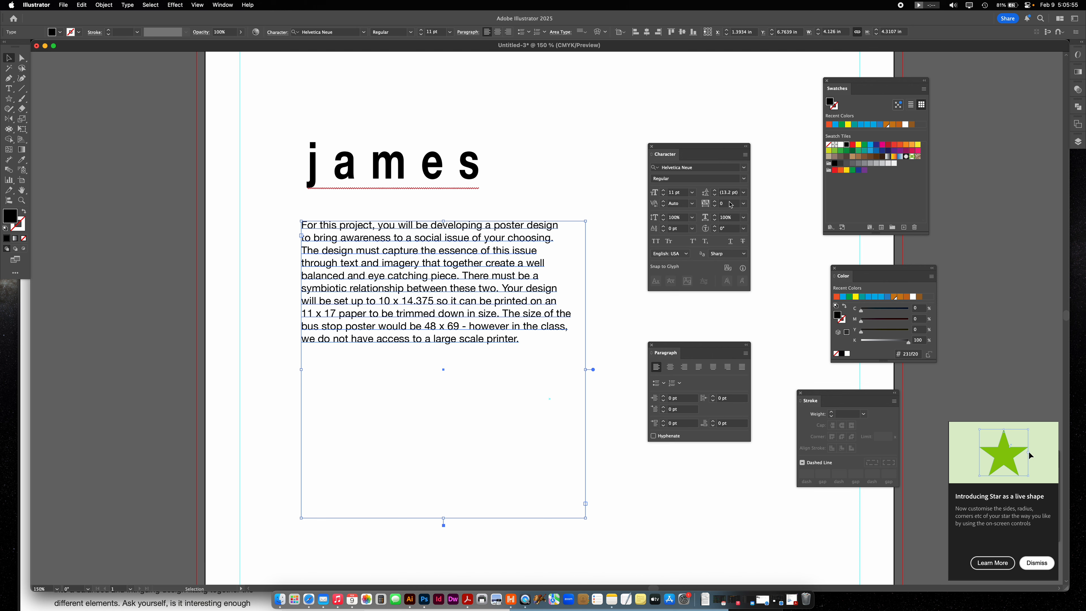
- Try 19 pt leading on the paragraph and tighten it to 11 pt
left_click(716, 190)
left_click(715, 190)
left_click(716, 190)
left_click(715, 190)
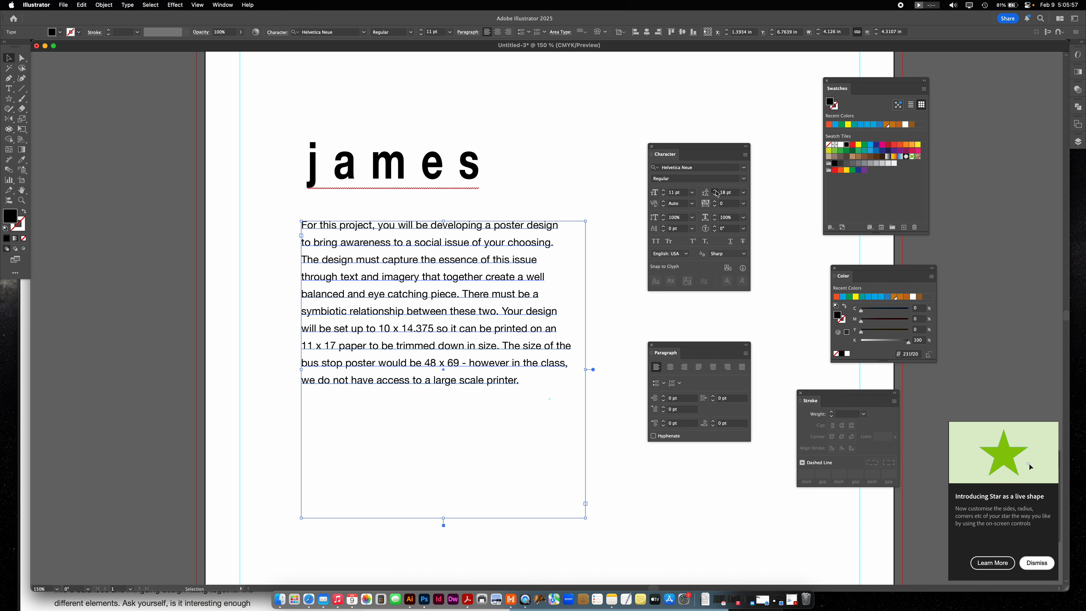
left_click(715, 190)
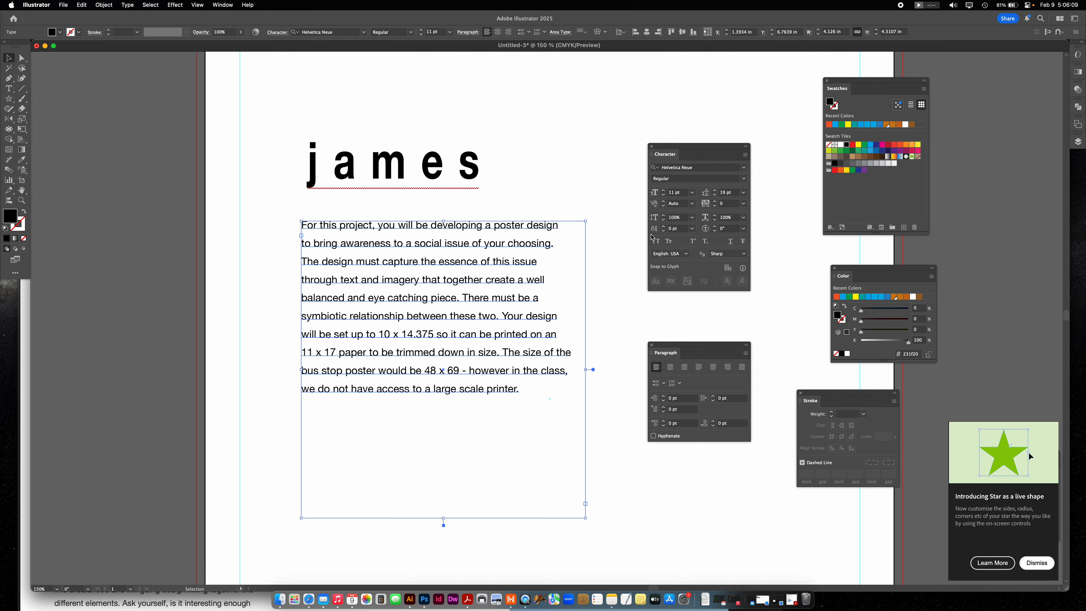
left_click(715, 196)
left_click(715, 197)
left_click(715, 196)
left_click(715, 197)
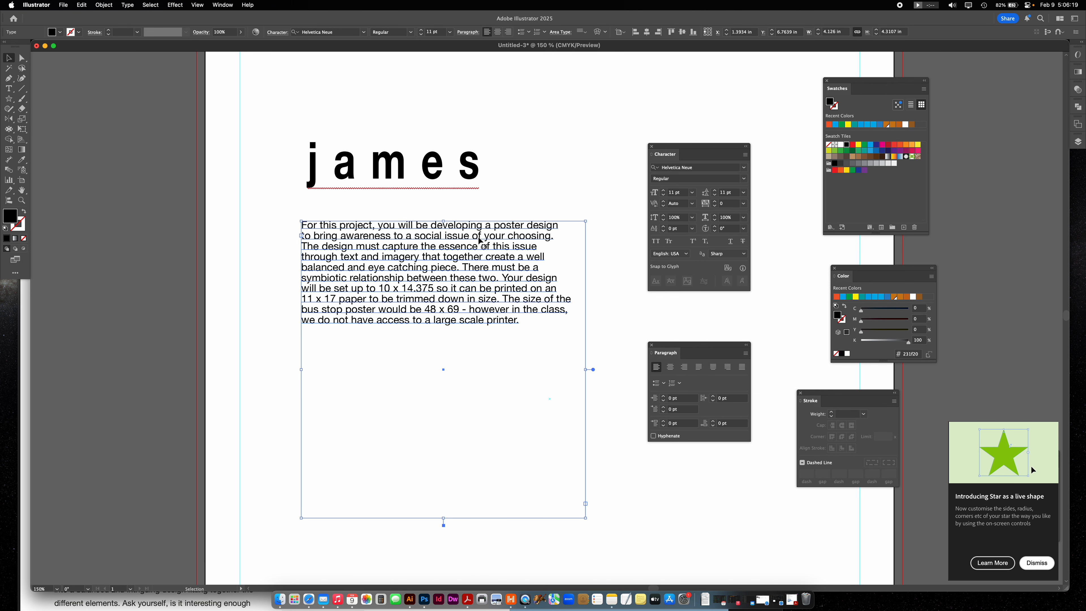
- Inspect the paragraph's line spacing up close and reduce its leading to 9 pt
key("super+equal")
key("super+equal")
key("super+equal")
key("super+equal")
scroll(472, 247, "up", 5)
scroll(473, 247, "right", 3)
scroll(472, 247, "up", 5)
scroll(472, 246, "right", 3)
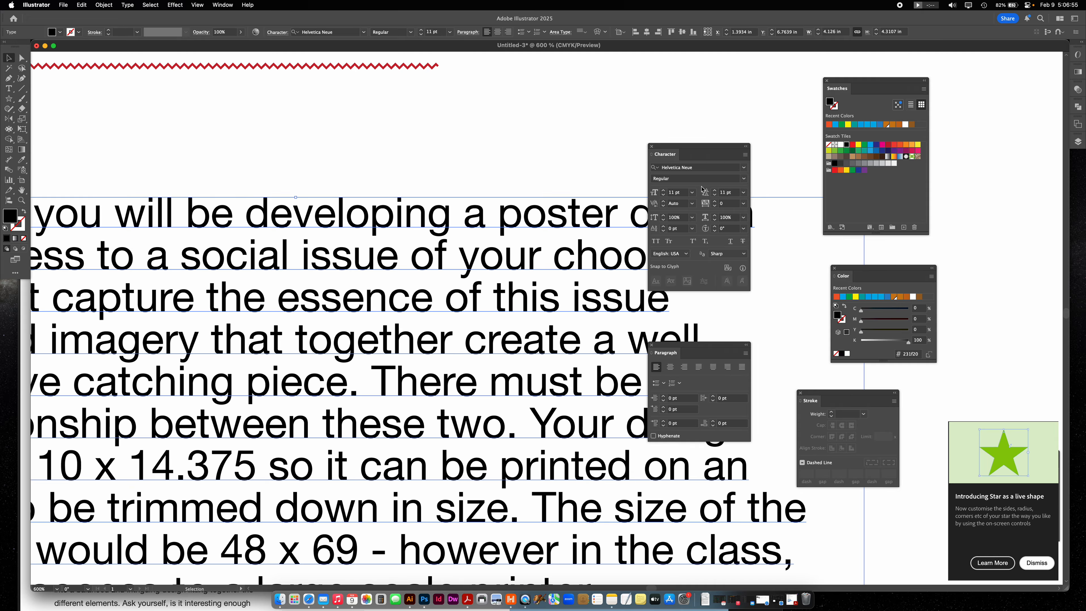
left_click(715, 196)
left_click(716, 196)
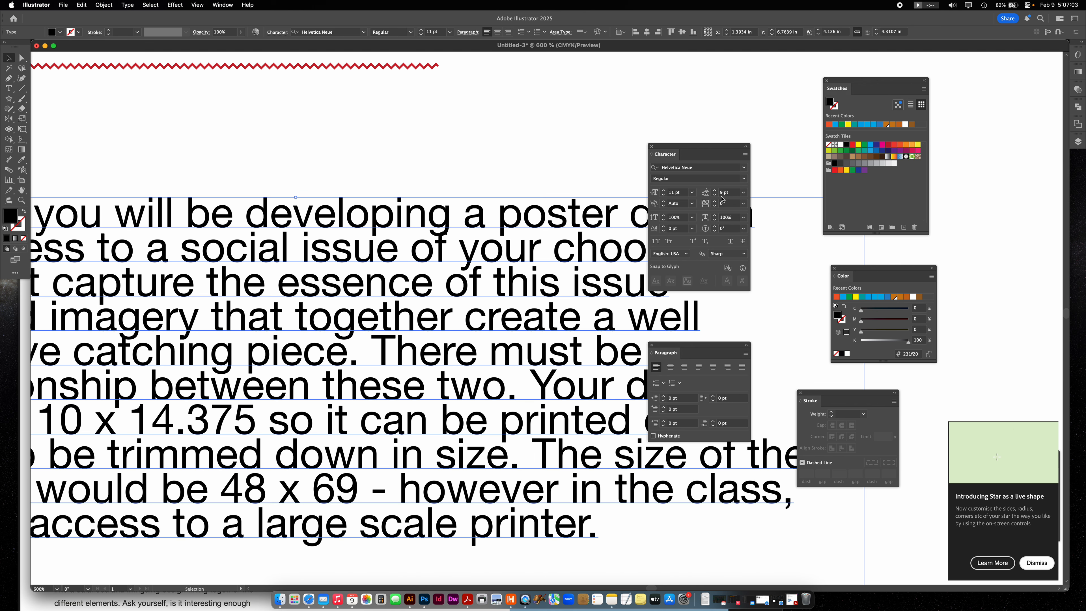
- Set the paragraph's leading to Auto, try a 10 pt font size, and set the size to 12 pt
left_click(745, 193)
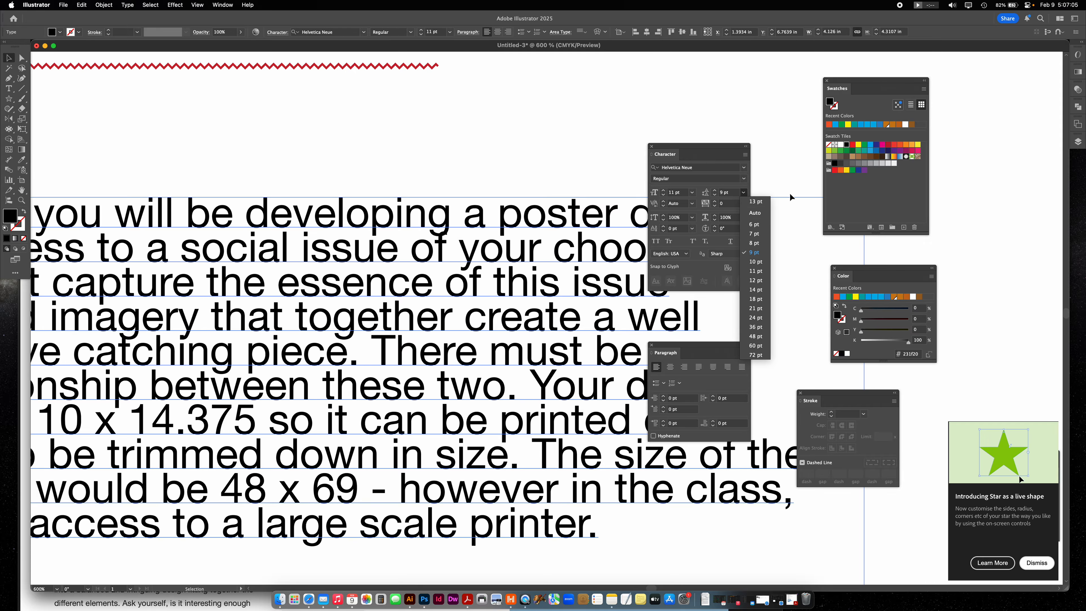
left_click(755, 213)
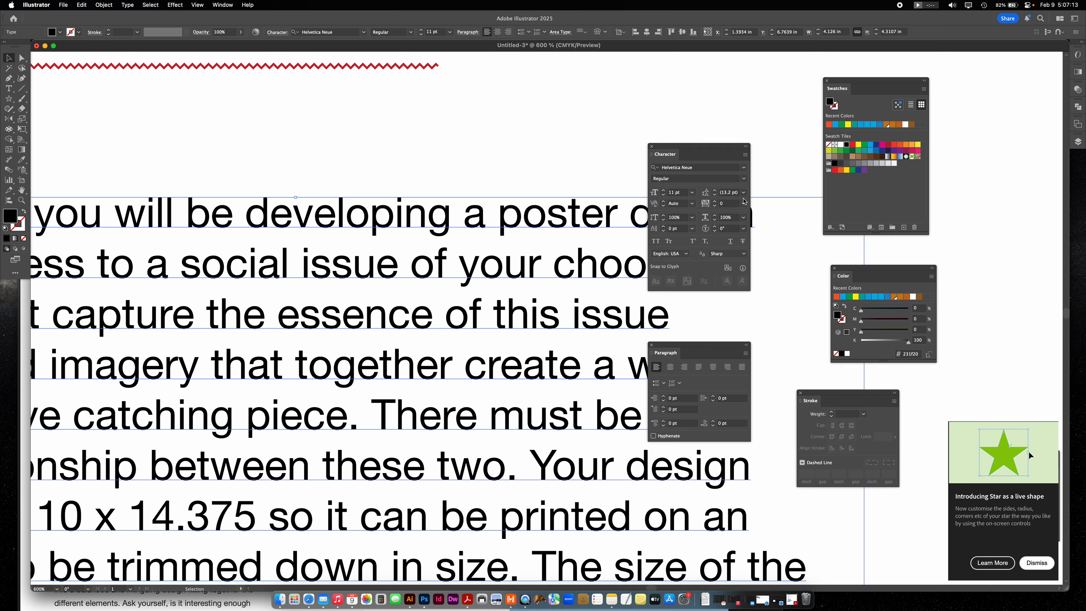
left_click(663, 200)
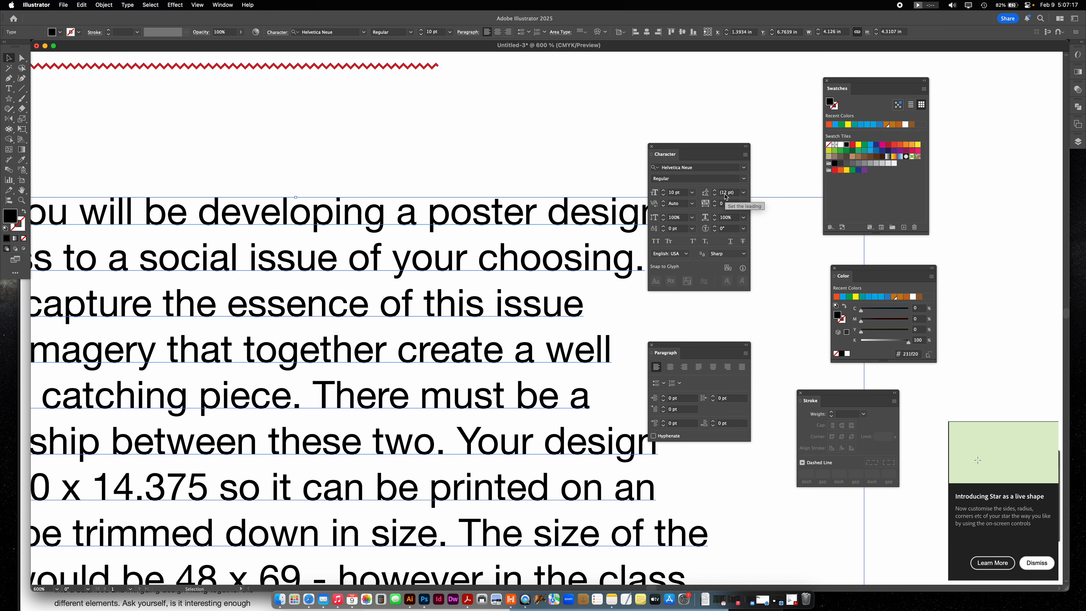
left_click(664, 194)
left_click(664, 194)
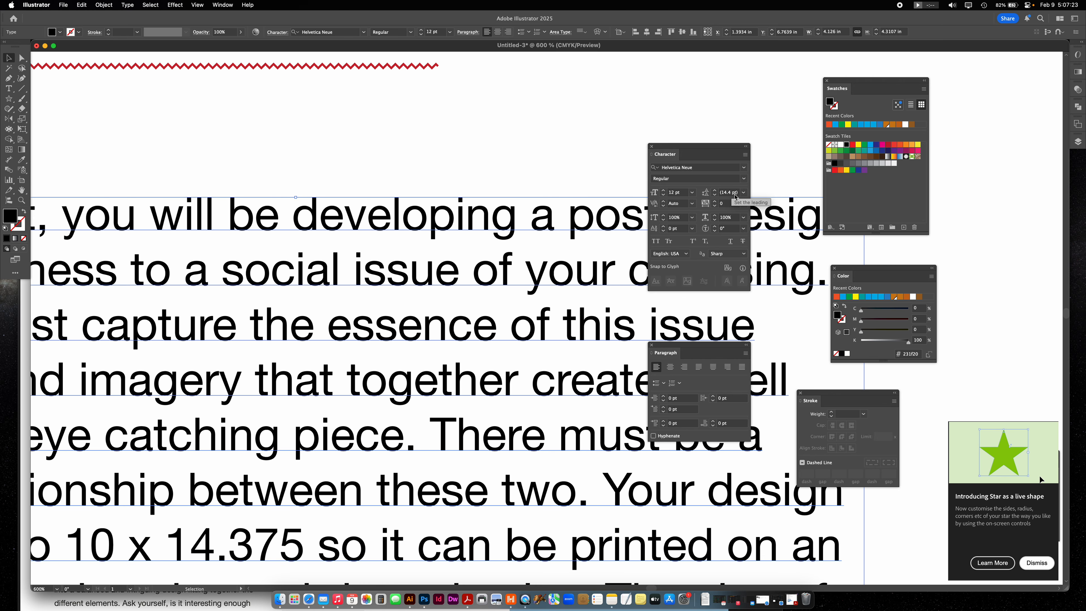
- Widen the paragraph's text frame to about 4.51 in so its stray single words rejoin the lines, and deselect it
key("super+minus")
key("super+minus")
key("super+minus")
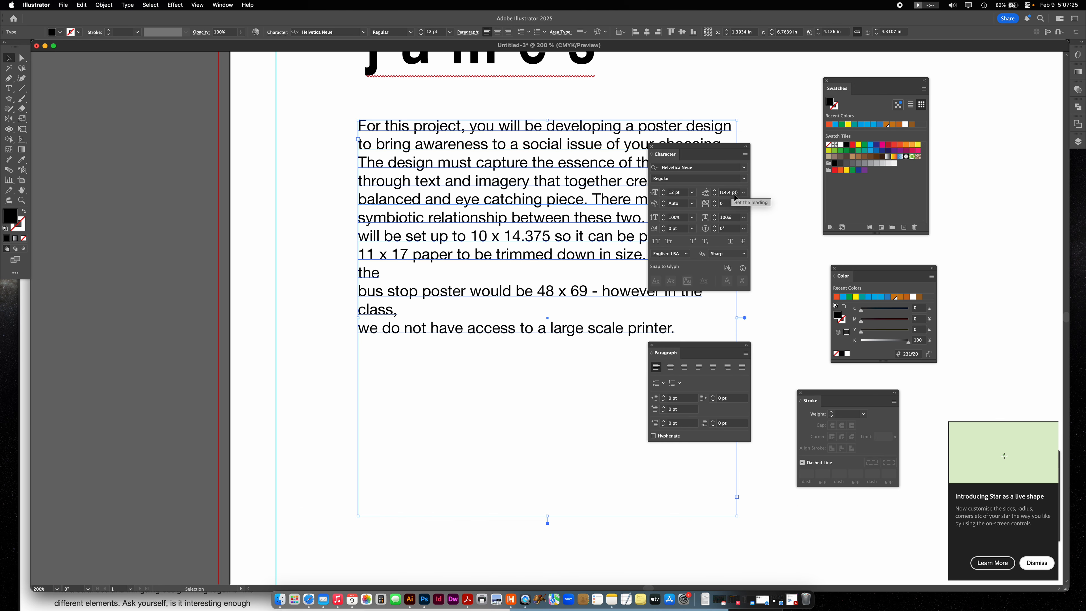
scroll(425, 176, "right", 5)
scroll(424, 176, "up", 1)
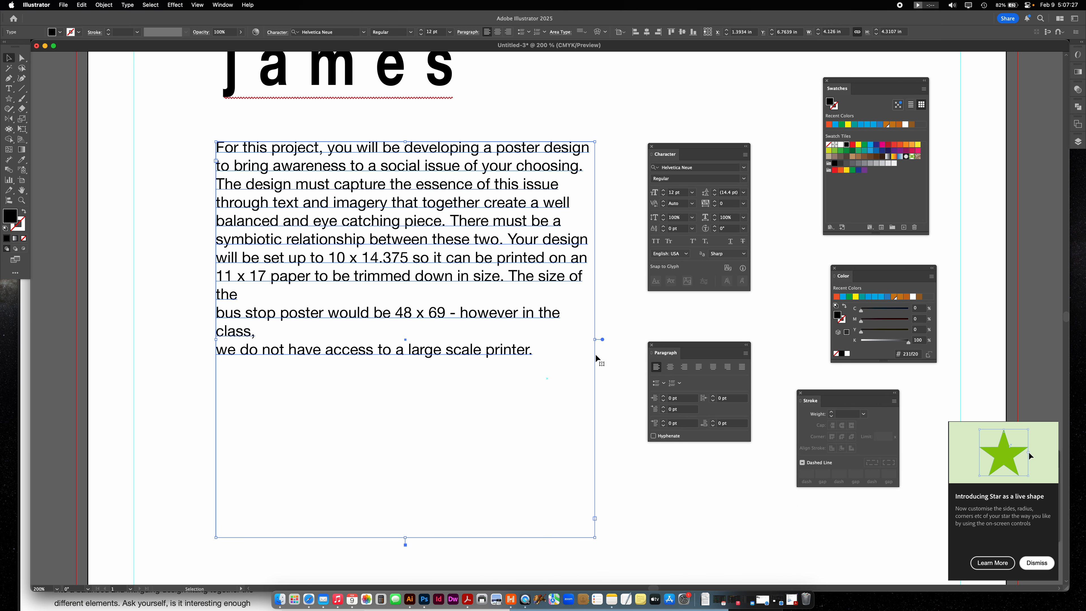
left_click_drag(598, 341, 640, 341)
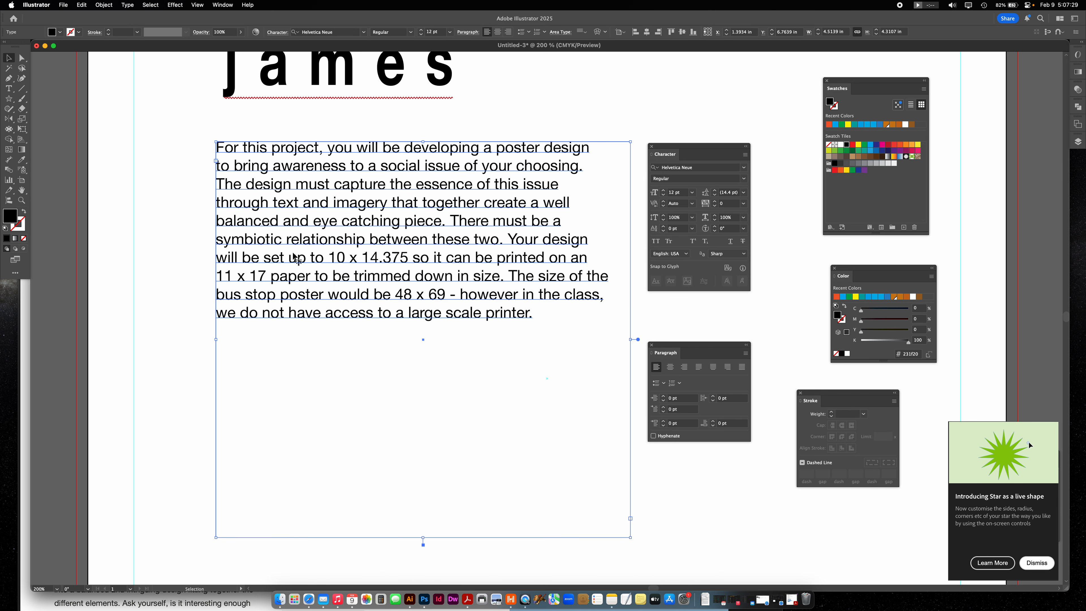
left_click(164, 257)
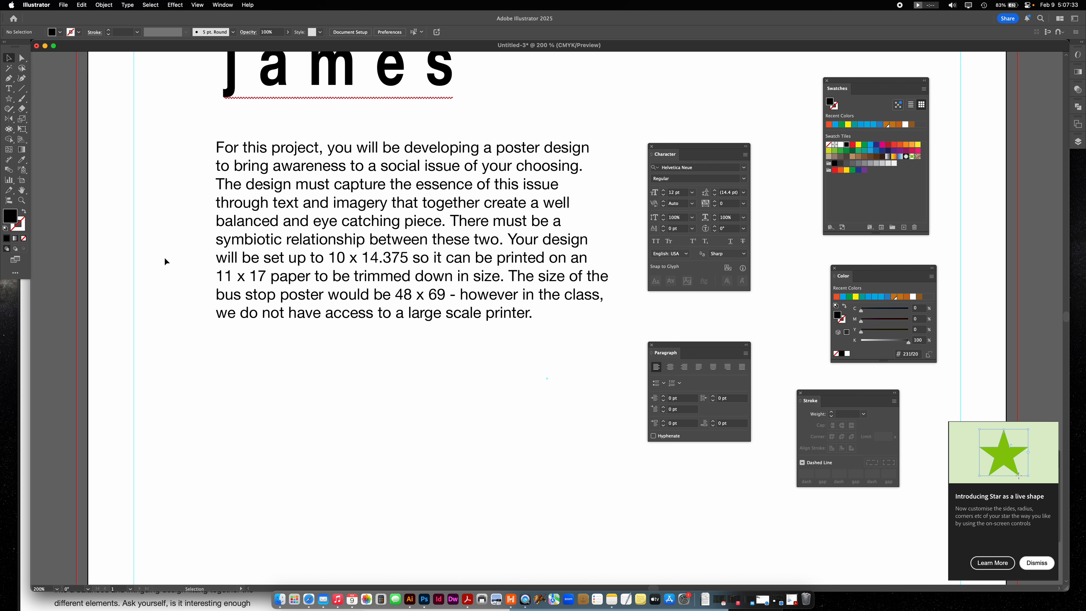
- Move the paragraph up beneath the name text and shorten its text frame to about 2.65 in high
scroll(165, 257, "up", 1)
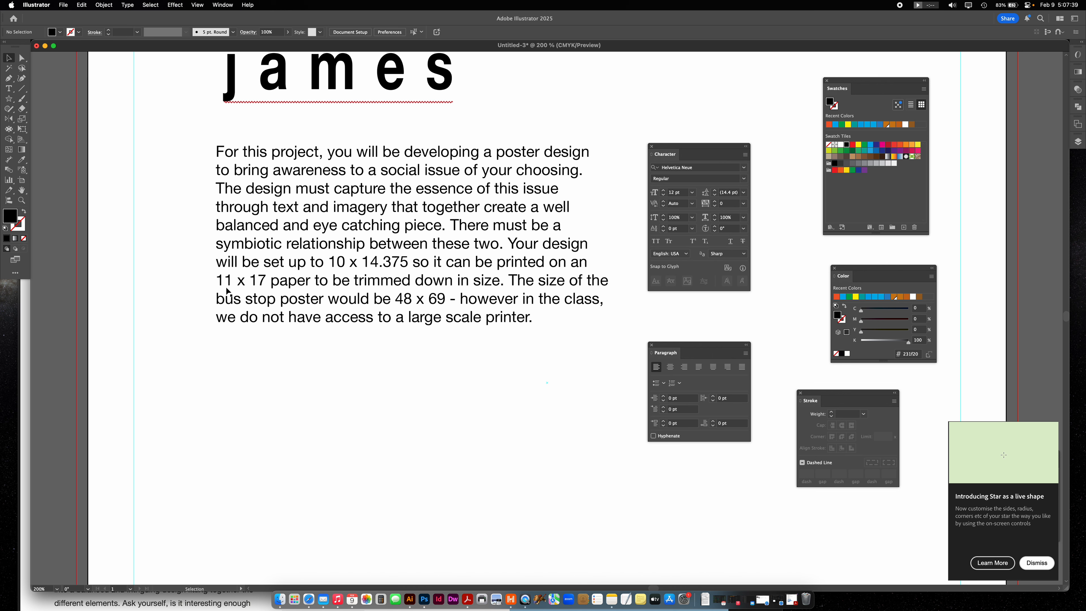
left_click(385, 270)
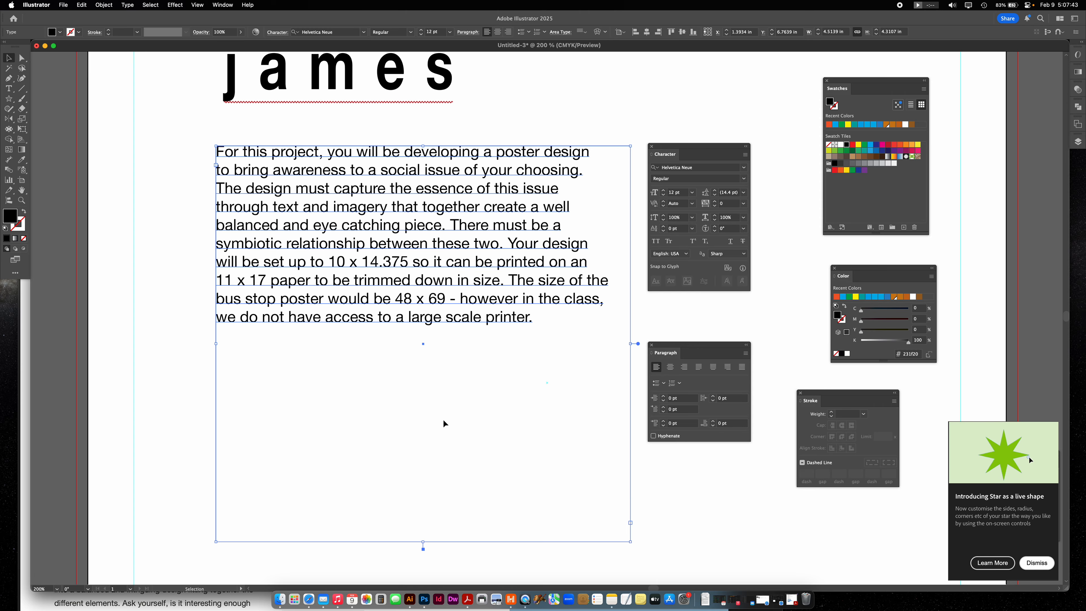
key("super+minus")
left_click_drag(496, 235, 449, 207)
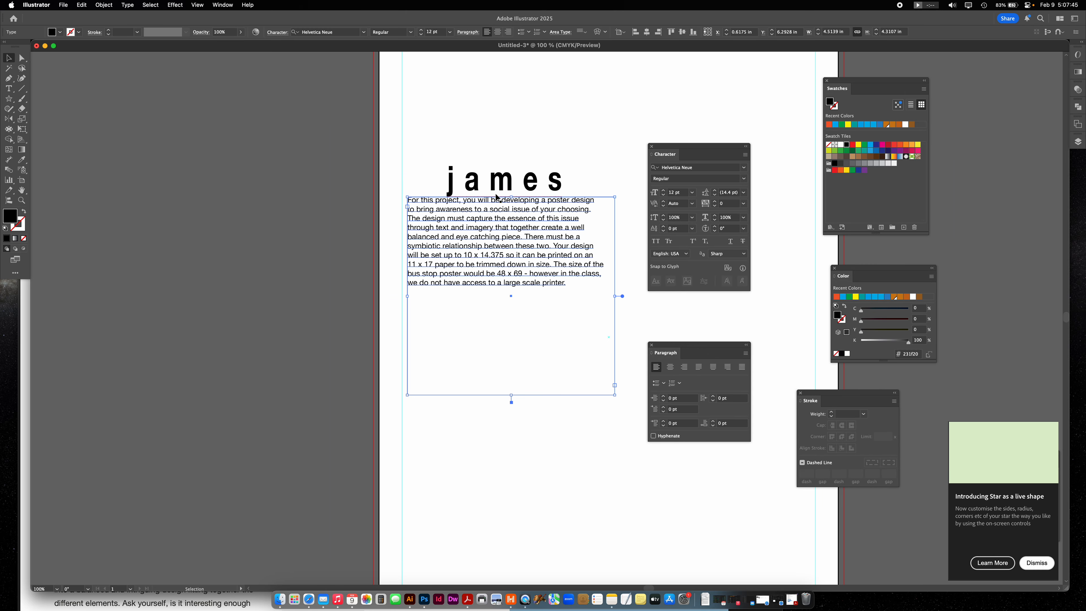
left_click_drag(505, 257, 511, 201)
left_click_drag(515, 336, 373, 247)
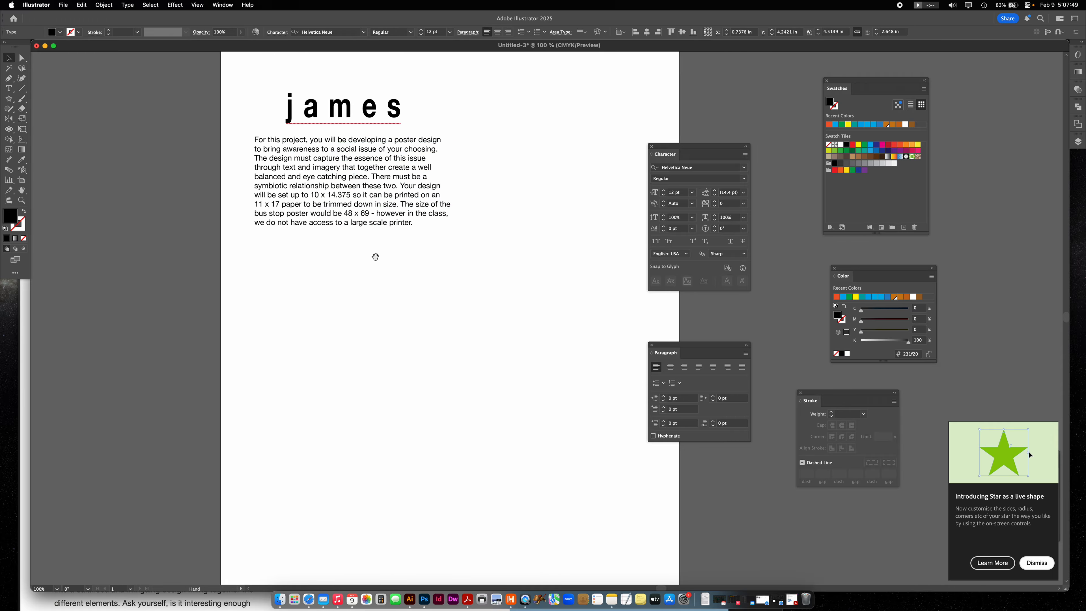
left_click(432, 388)
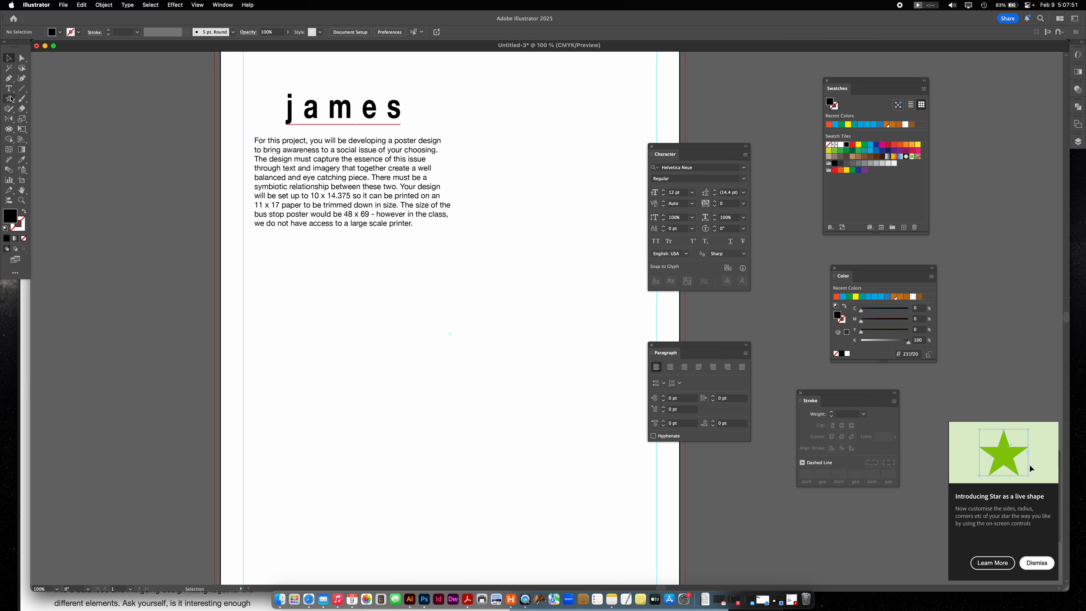
- Draw a wavy open path about 5.14 in wide below the paragraph with the Pen tool, using no fill and a 1 pt black stroke
left_click(8, 78)
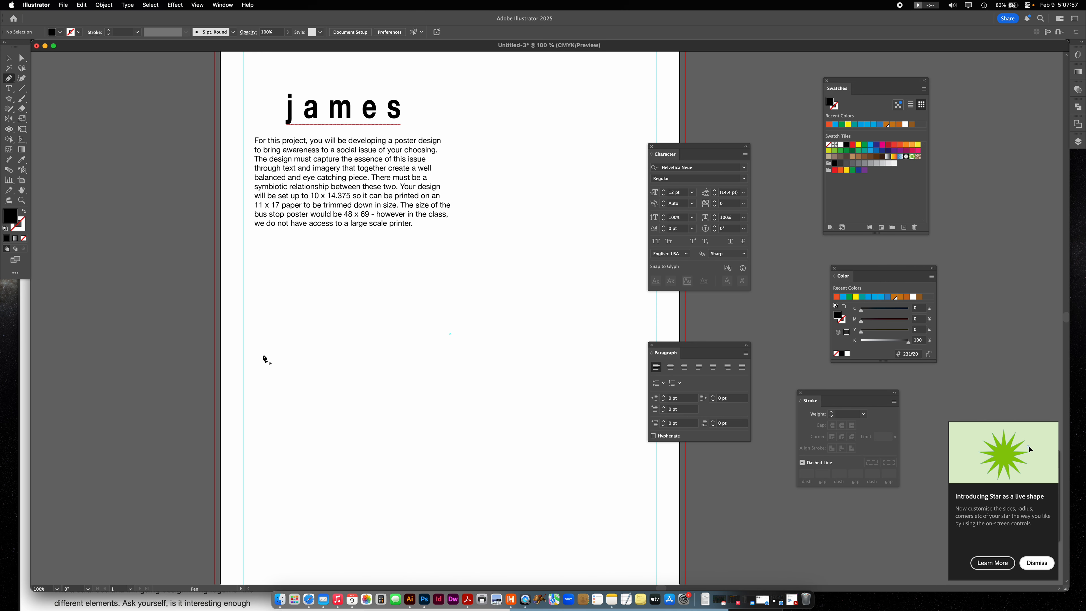
left_click(23, 211)
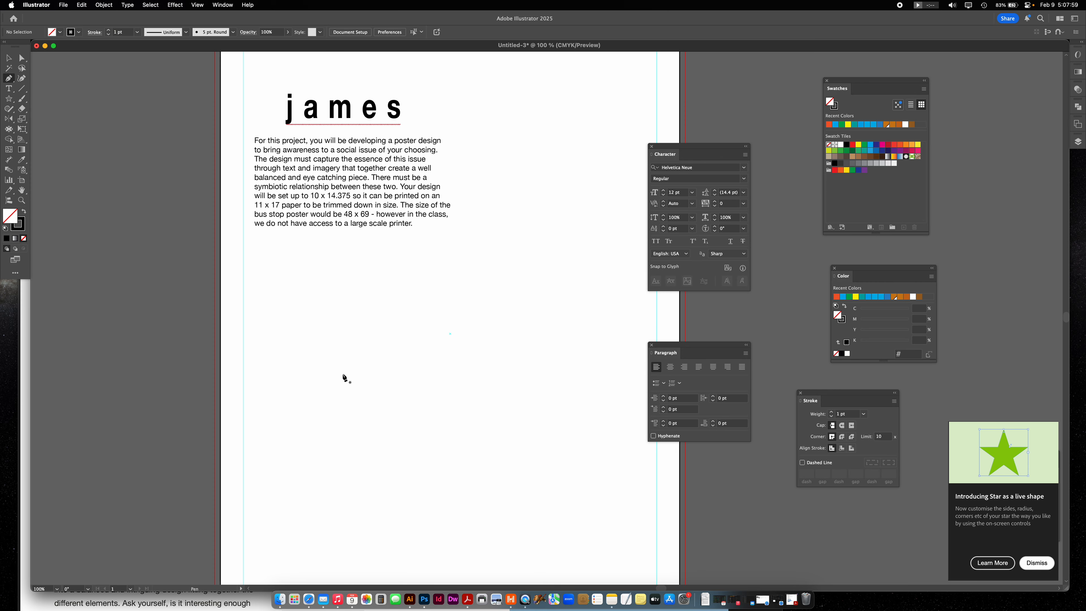
left_click(268, 339)
left_click_drag(374, 333, 428, 362)
left_click_drag(499, 326, 523, 306)
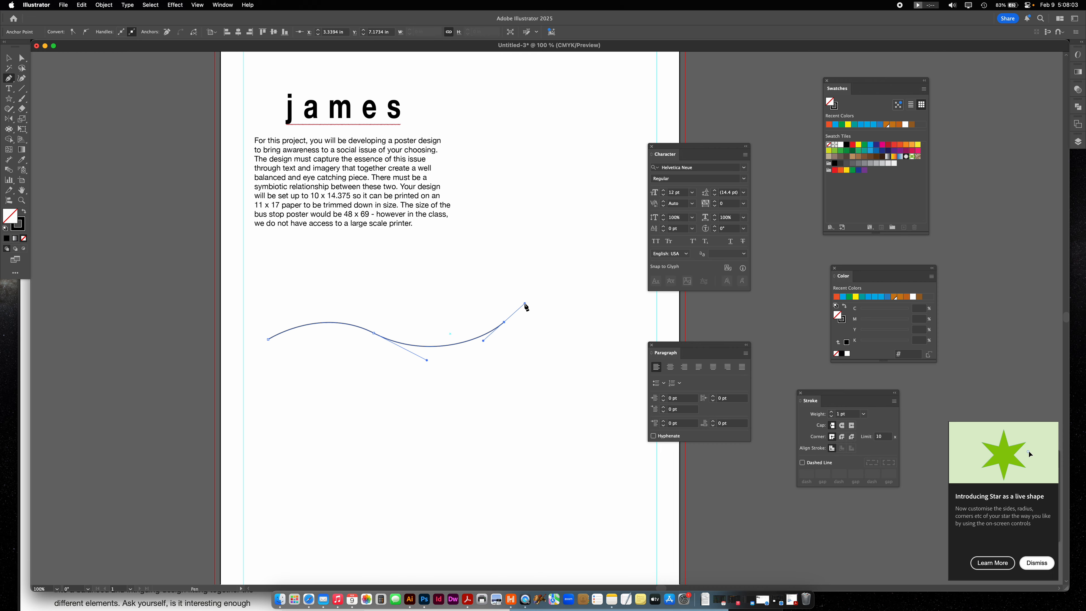
key("v")
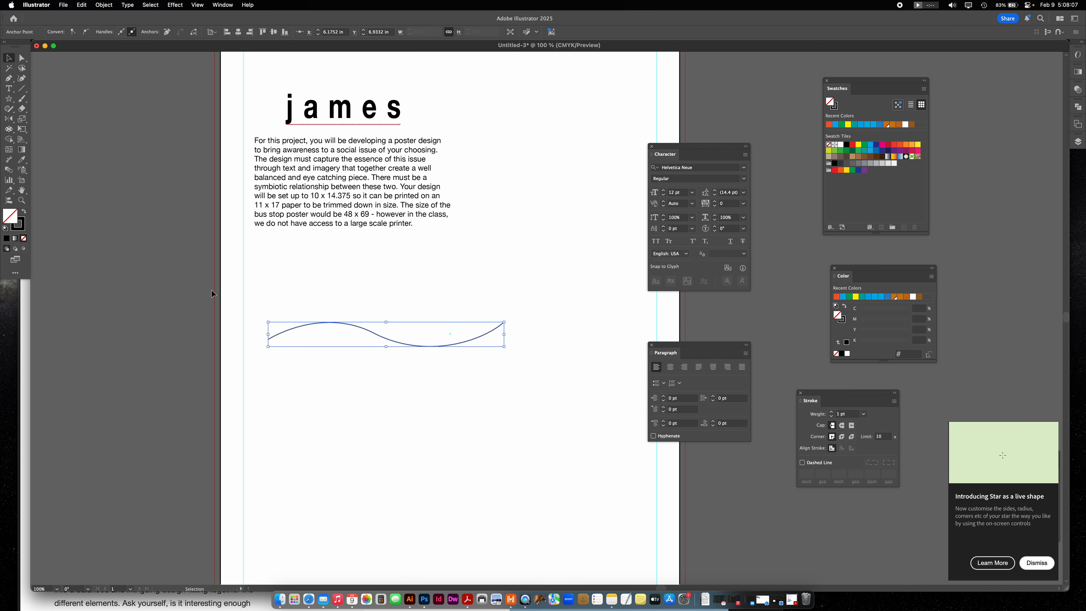
- Copy the paragraph's first line, "For this project, you will be developing a poster design", and reselect the wavy path
double_click(275, 162)
left_click_drag(255, 140, 441, 141)
key("super+c")
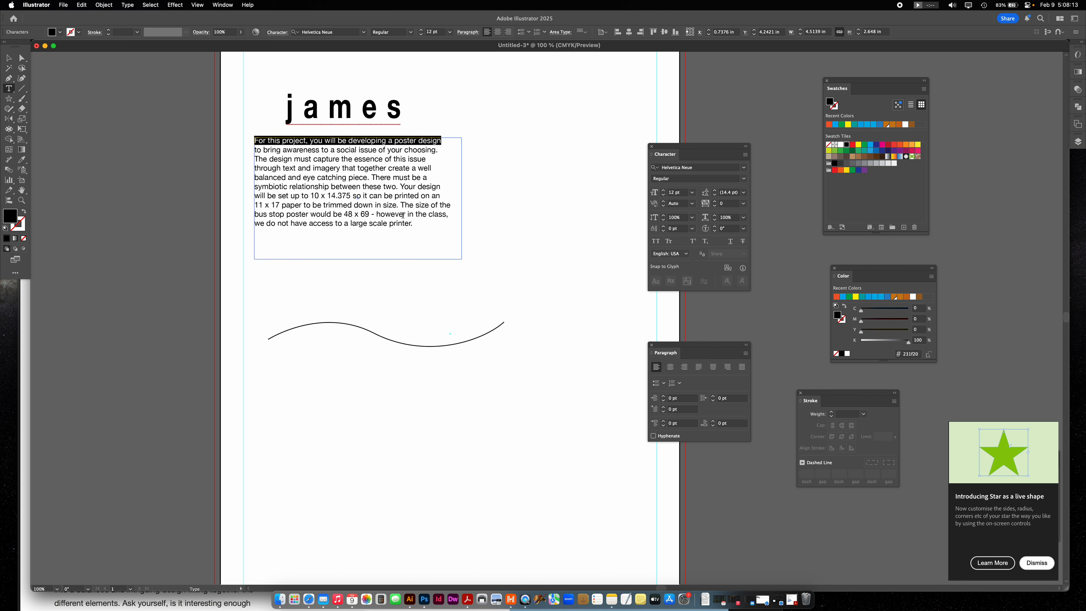
key("super+shift+a")
left_click(9, 58)
left_click_drag(435, 328, 387, 369)
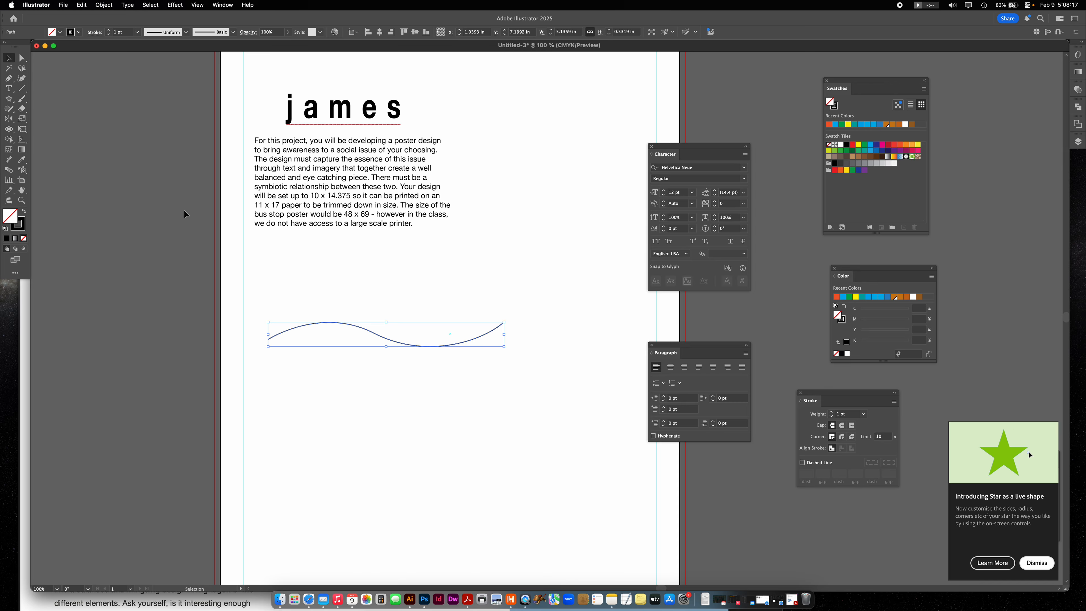
- Turn the wavy path into a type path and replace its placeholder text with the copied line
left_click(9, 89)
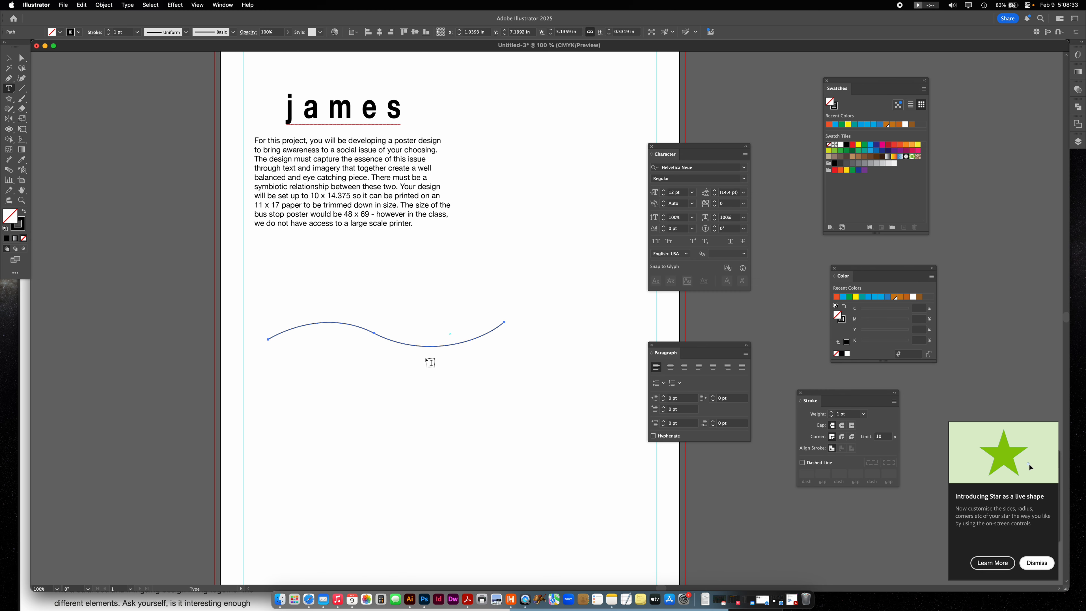
left_click(329, 322)
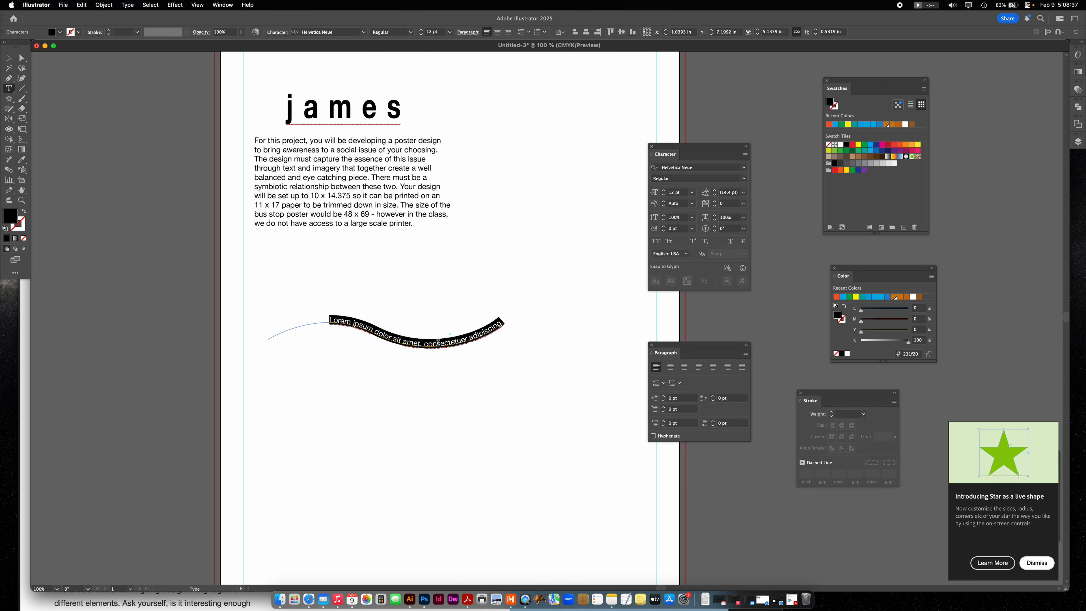
key("super+v")
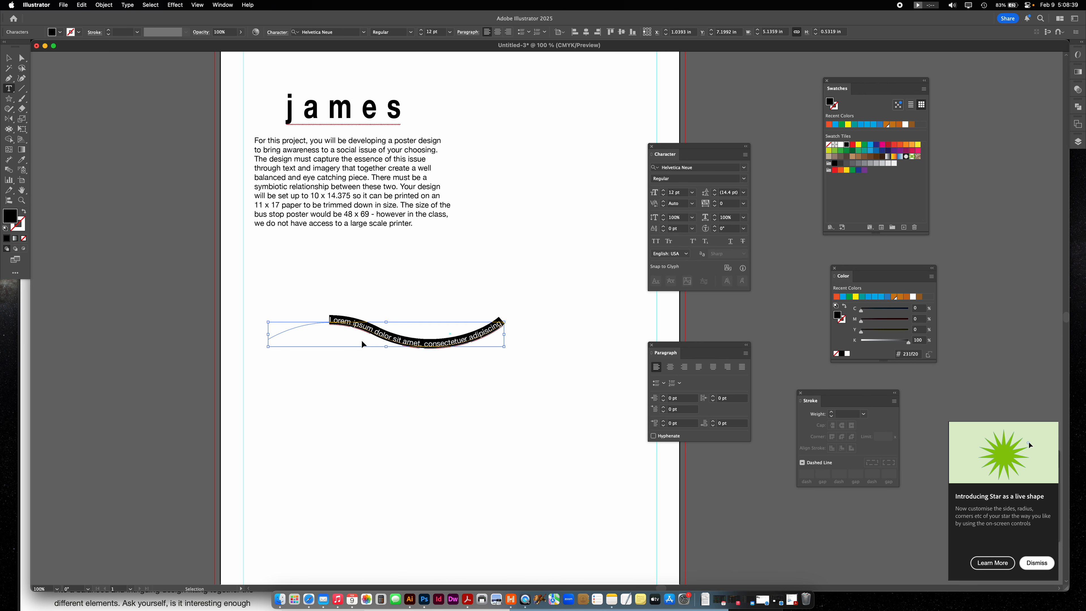
key("Escape")
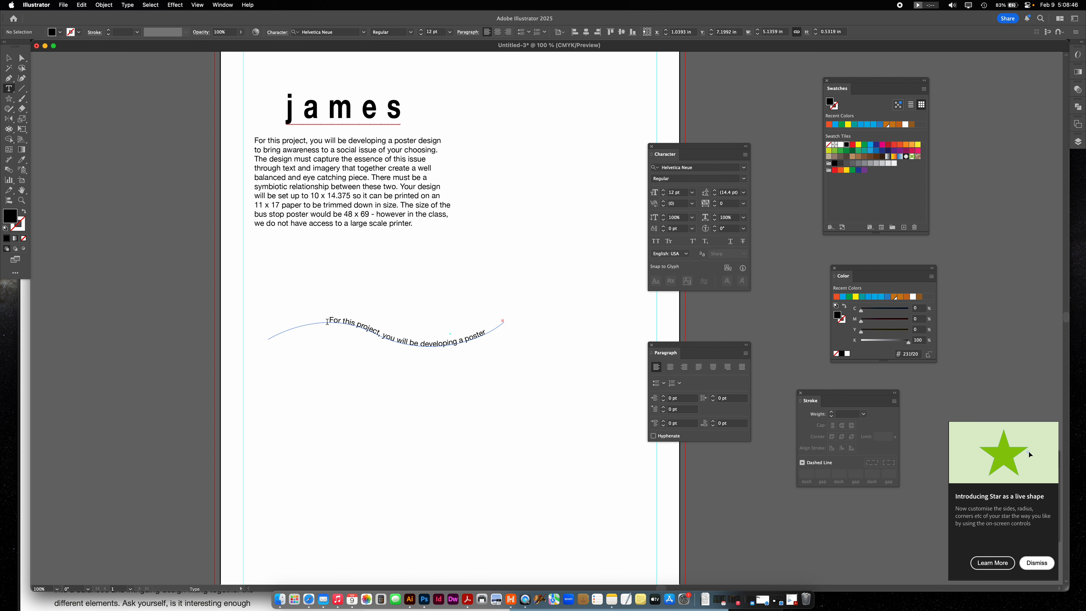
- Slide the path text's start bracket close to the curve's left end and pull its end bracket slightly inward
left_click(9, 57)
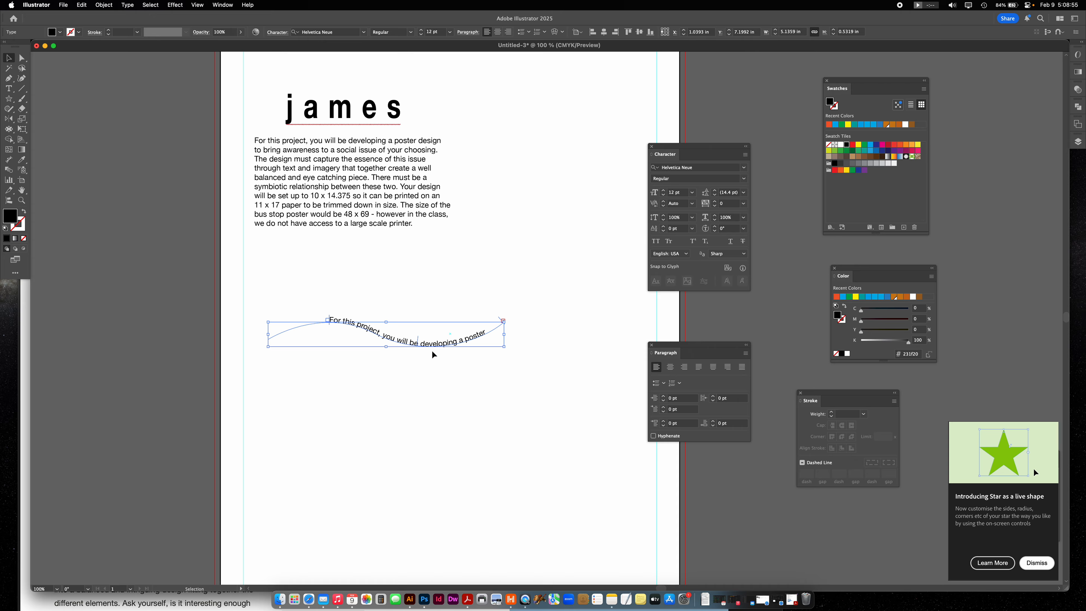
left_click_drag(331, 319, 285, 330)
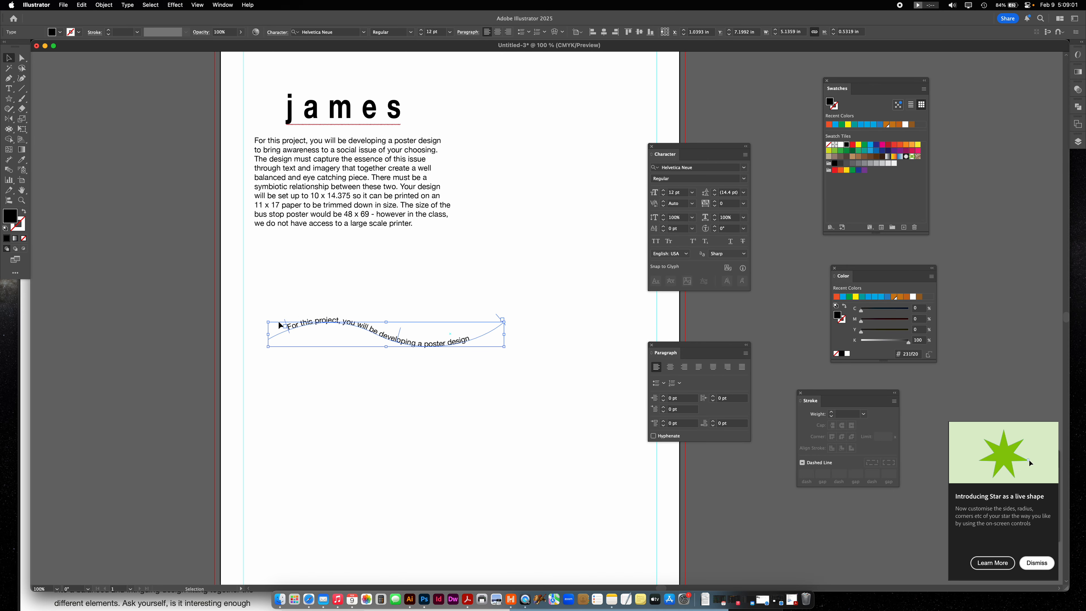
mouse_move(286, 323)
left_mouse_down()
mouse_move(262, 323)
mouse_move(409, 324)
mouse_move(269, 318)
mouse_move(276, 328)
left_mouse_up()
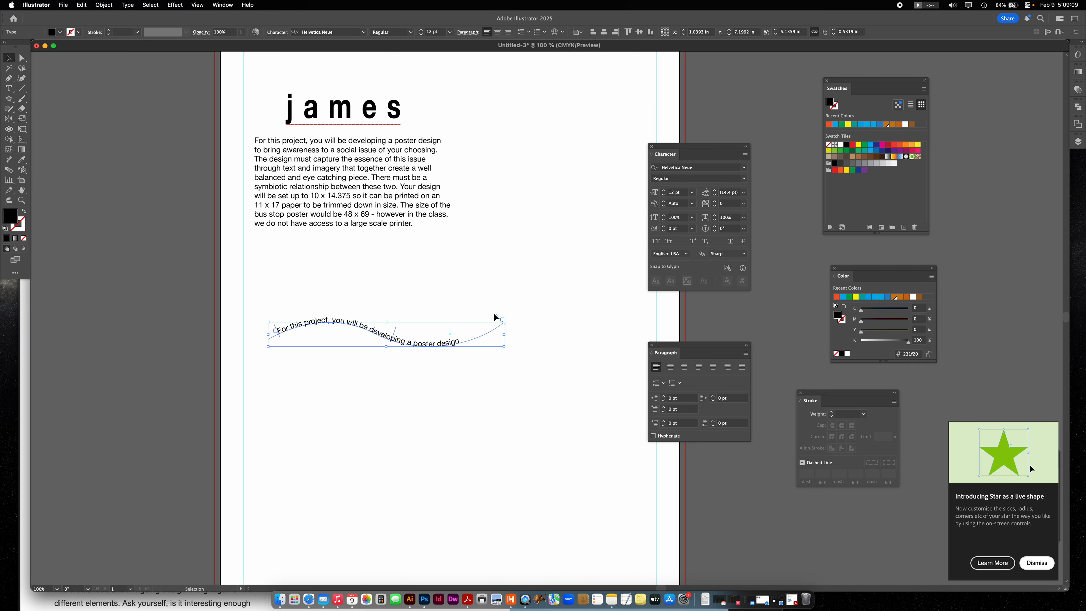
mouse_move(497, 318)
left_mouse_down()
mouse_move(398, 330)
mouse_move(486, 330)
left_mouse_up()
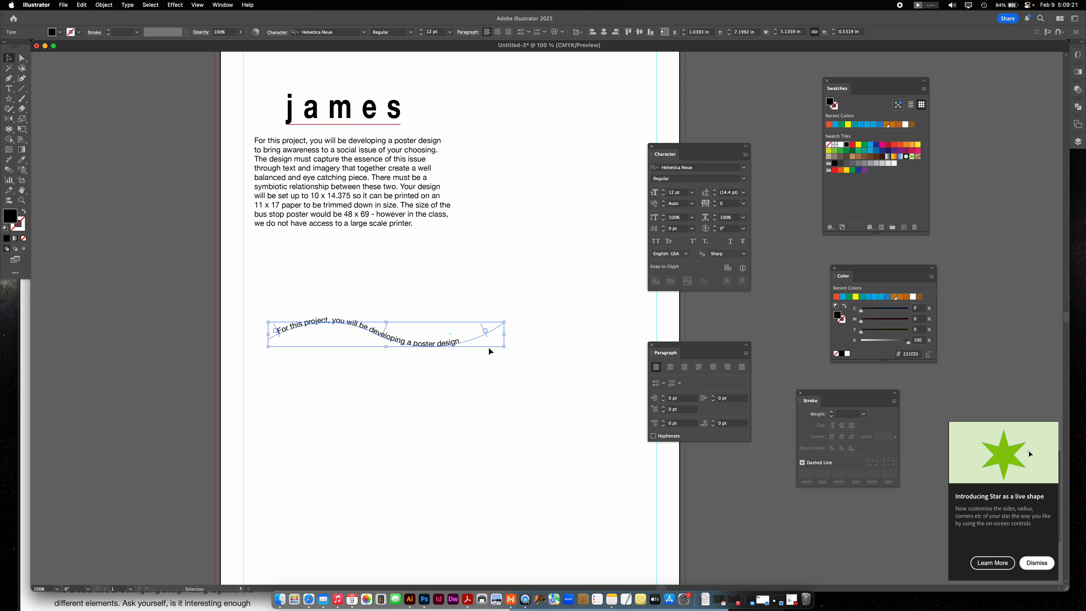
- Flip the path text to the underside of the curve and back, and move it up just beneath the paragraph
left_click_drag(387, 333, 380, 349)
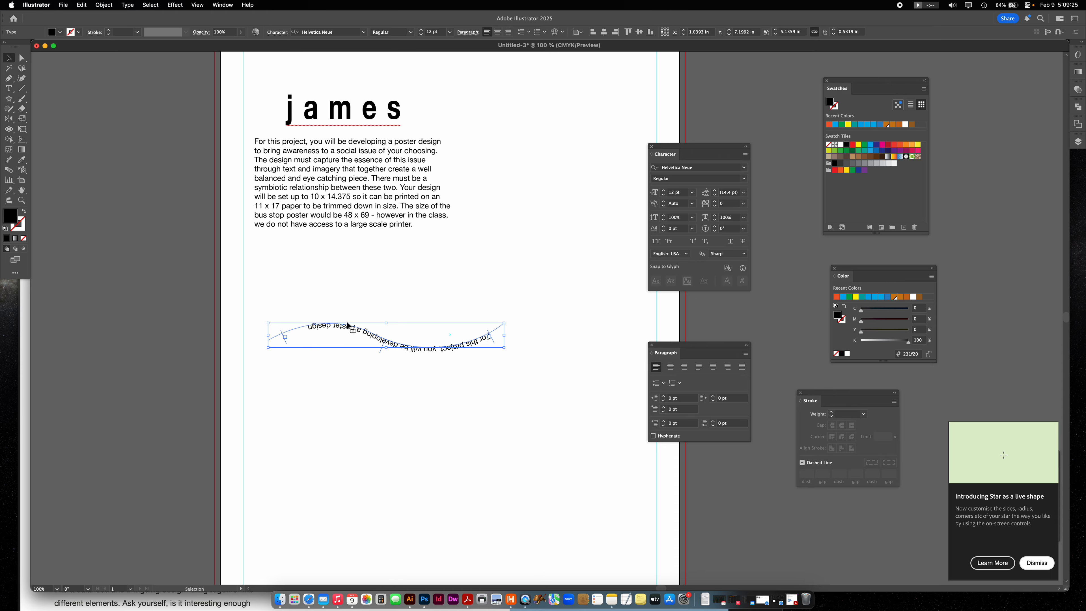
left_click_drag(379, 351, 387, 333)
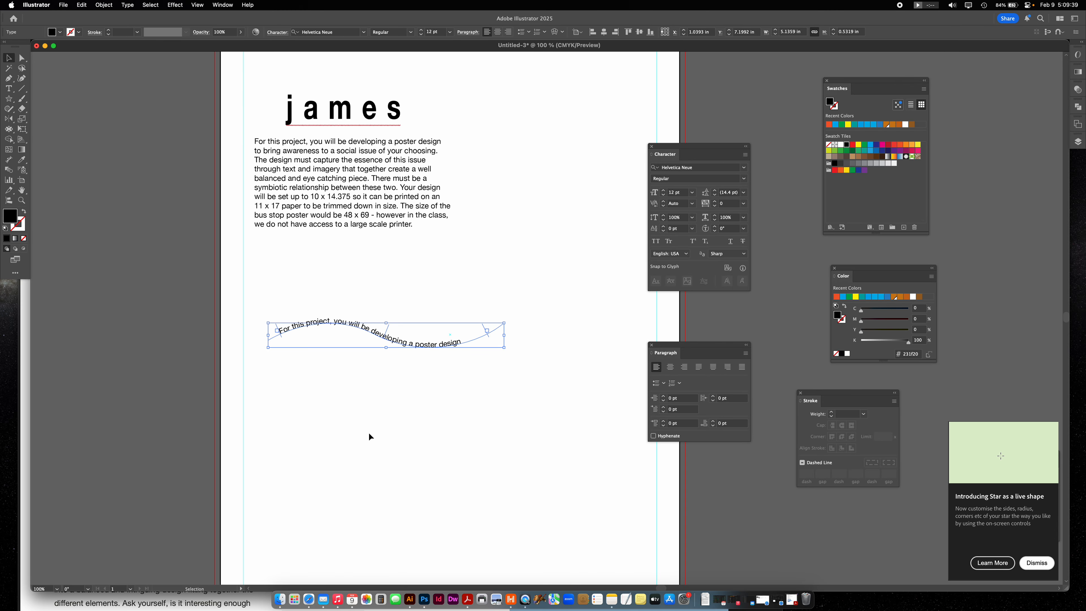
left_click_drag(451, 344, 548, 271)
left_click(485, 371)
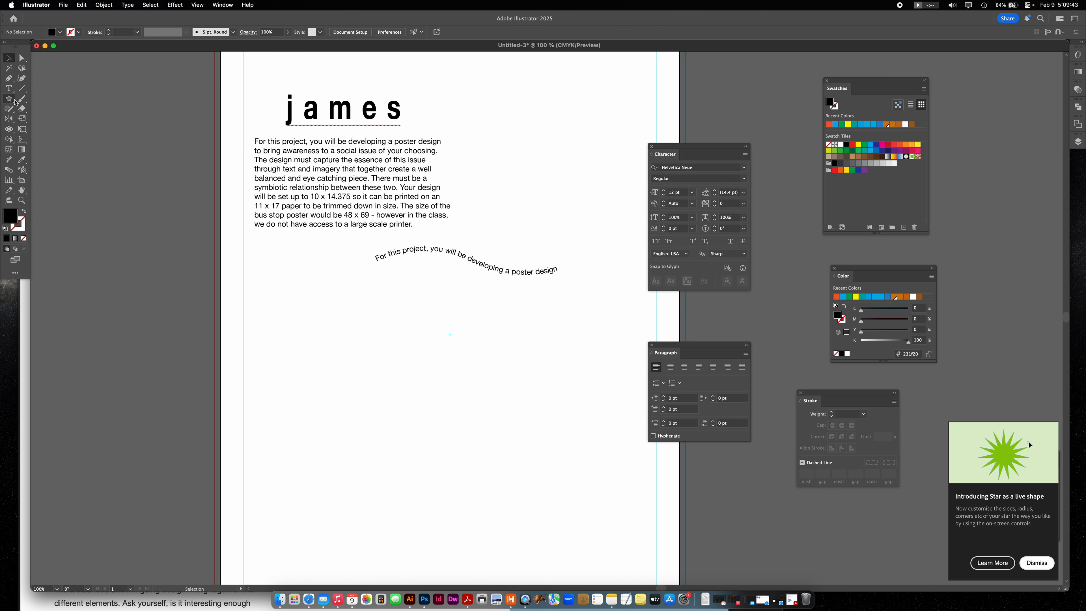
- Draw a circle about 3.9 in across with no fill and a 1 pt black stroke, and place it below the text near the left margin
left_click(12, 99)
left_click(48, 119)
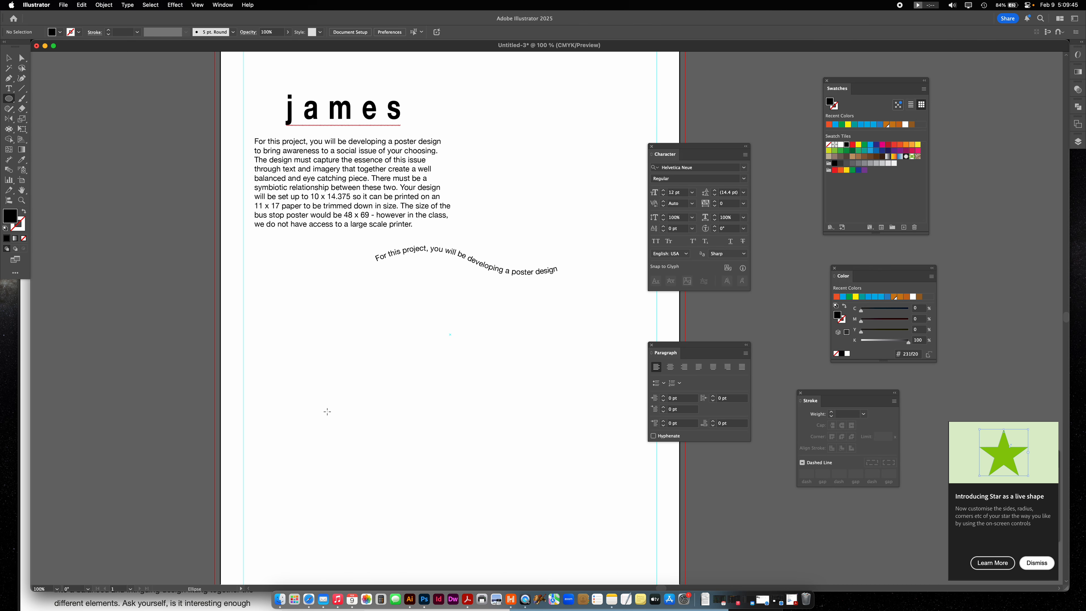
left_click(25, 212)
left_click_drag(320, 355, 500, 495)
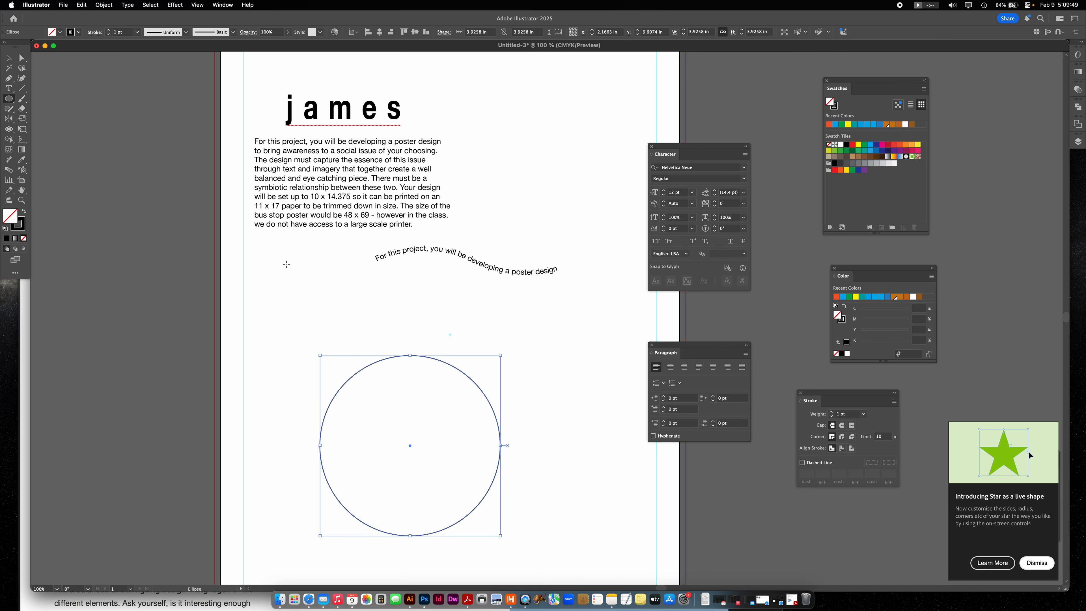
key("v")
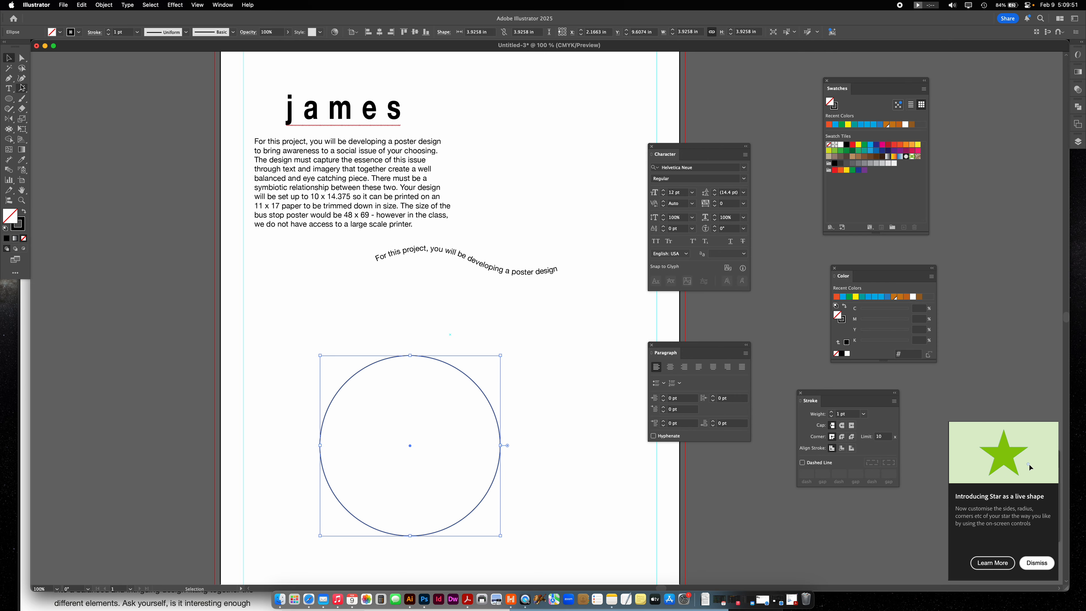
left_click_drag(460, 372, 405, 341)
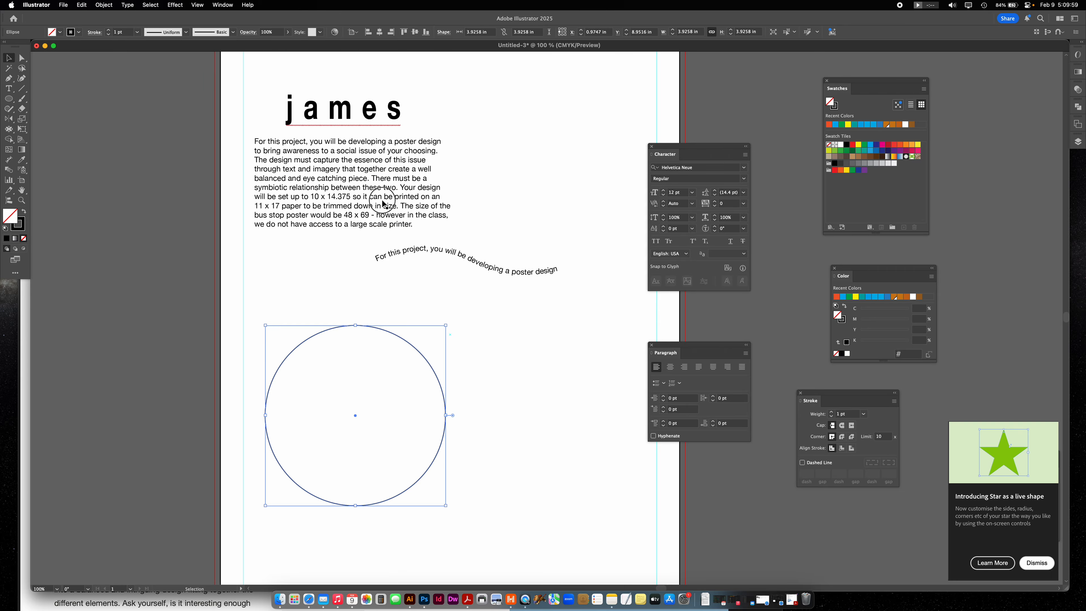
- Convert the circle into an area type frame filled with placeholder text and select it as an object
left_click(337, 182)
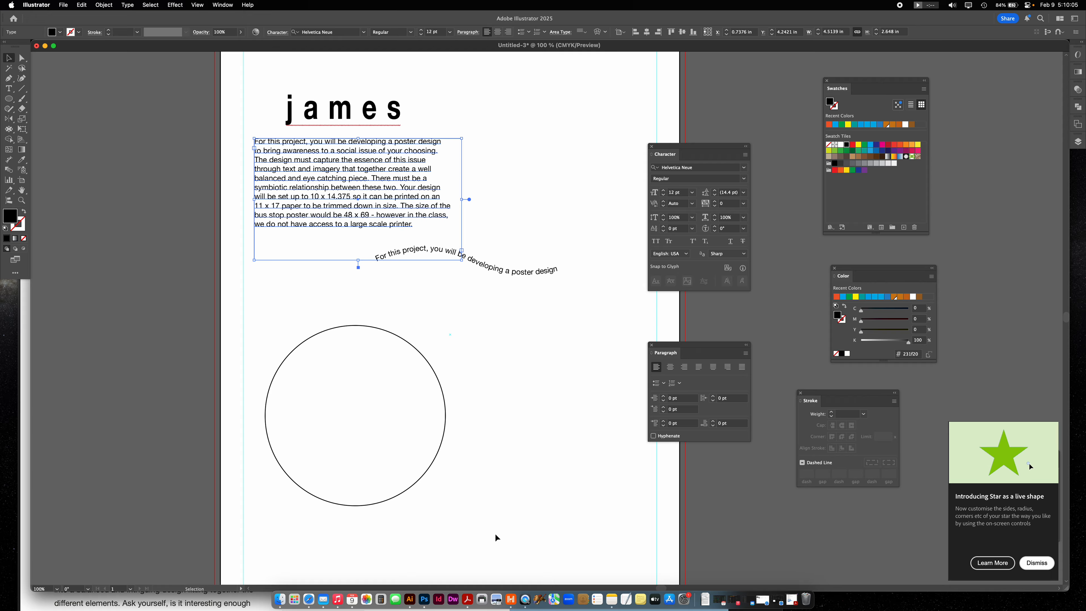
left_click(300, 348)
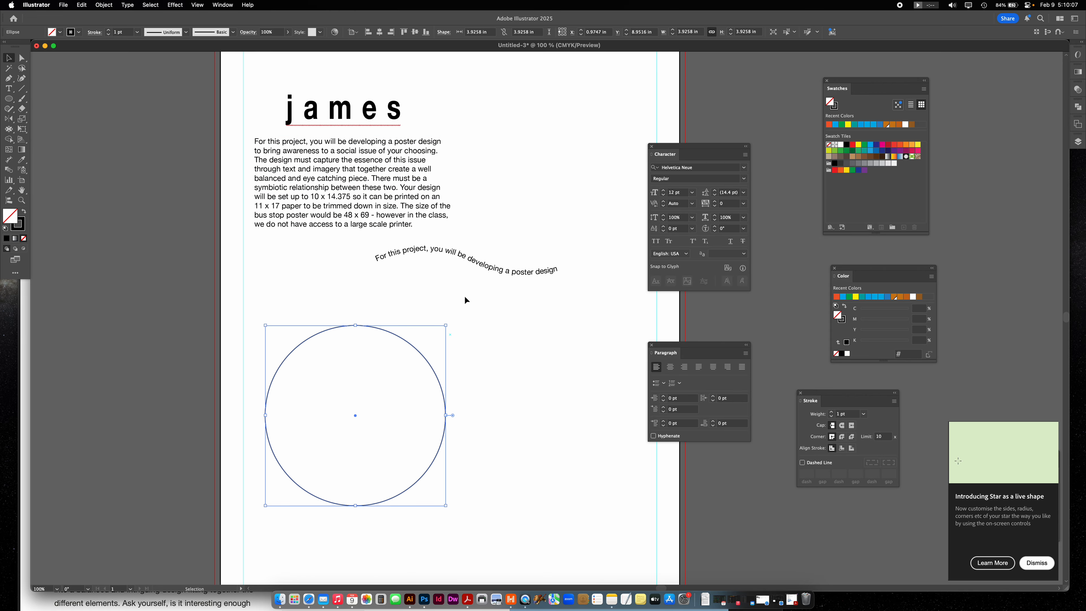
left_click(8, 89)
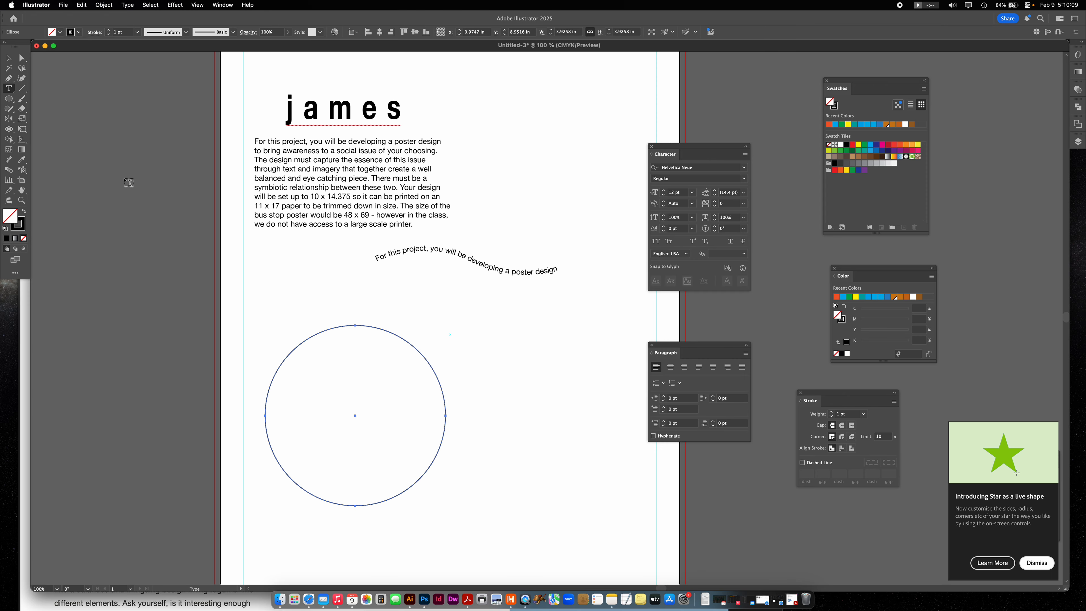
left_click(342, 331)
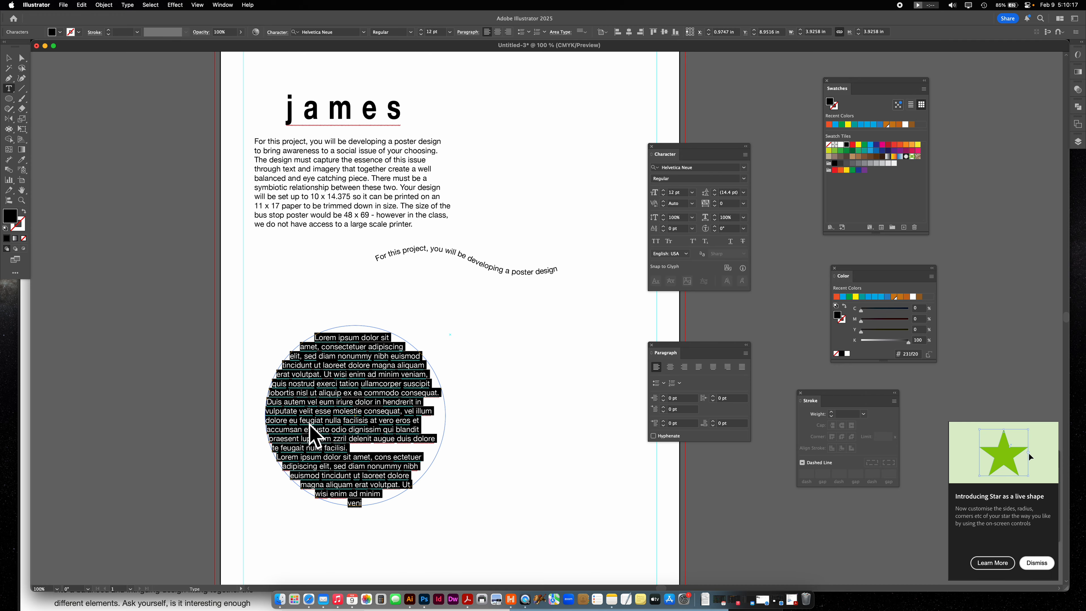
left_click(10, 58)
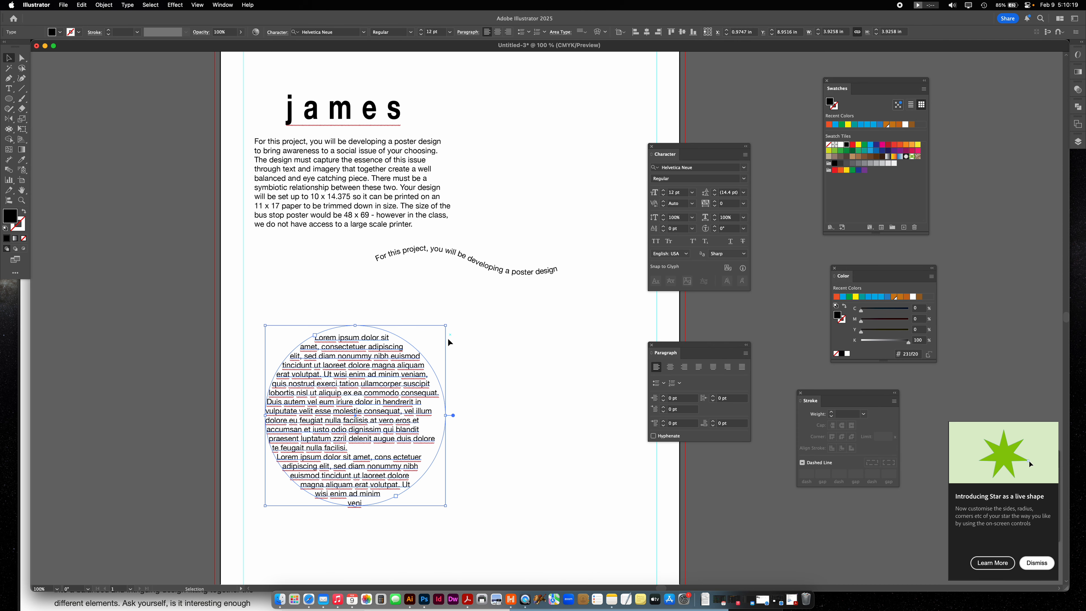
- Move the circular text frame slightly up and left, close to the left margin guide
left_click(506, 338)
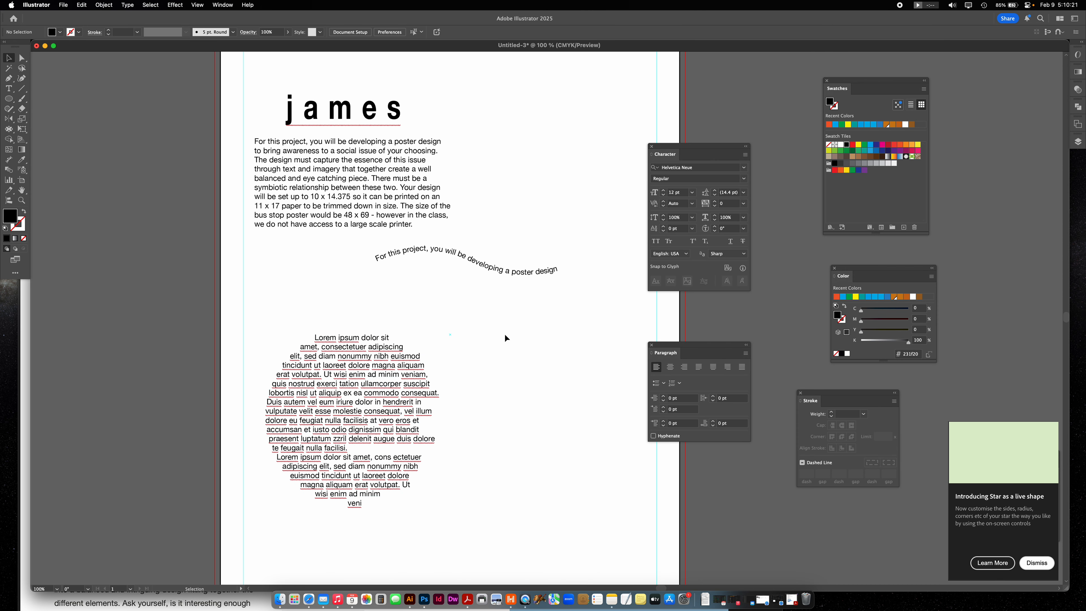
left_click_drag(391, 367, 371, 361)
left_click(491, 327)
- Draw a closed, curved freeform shape with a narrow waist beside the circular text using the Pen tool
left_click(8, 78)
left_click_drag(486, 433, 496, 419)
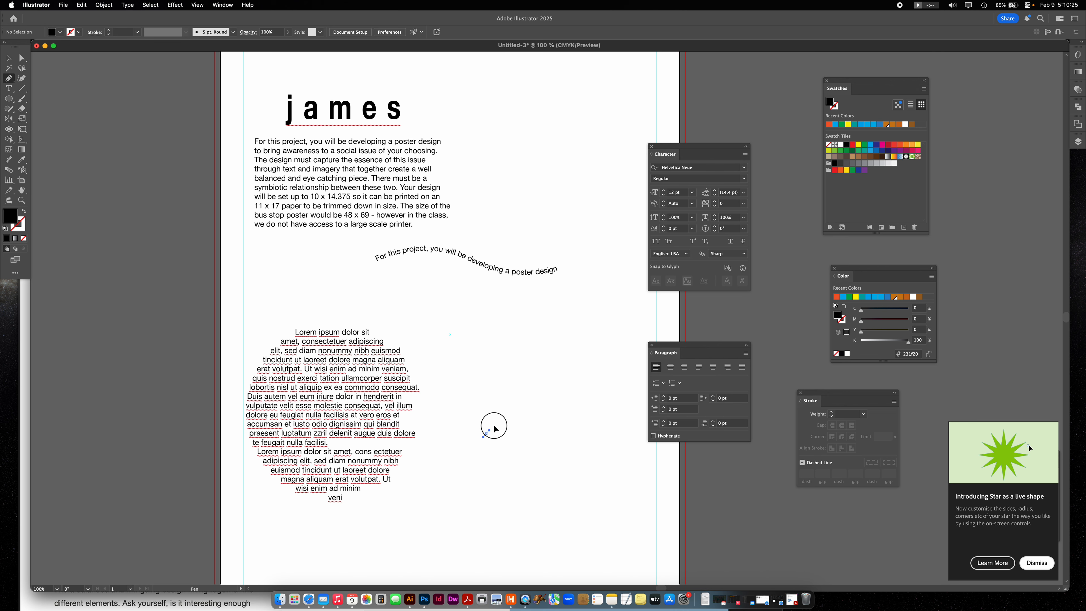
left_click_drag(489, 358, 470, 333)
left_click_drag(615, 317, 668, 360)
left_click_drag(605, 454, 623, 494)
left_click_drag(593, 544, 558, 556)
left_click_drag(483, 551, 456, 528)
left_click_drag(486, 433, 527, 377)
- Convert the freeform shape into an area type frame filled with placeholder text and move it left beside the circular text
left_click(9, 89)
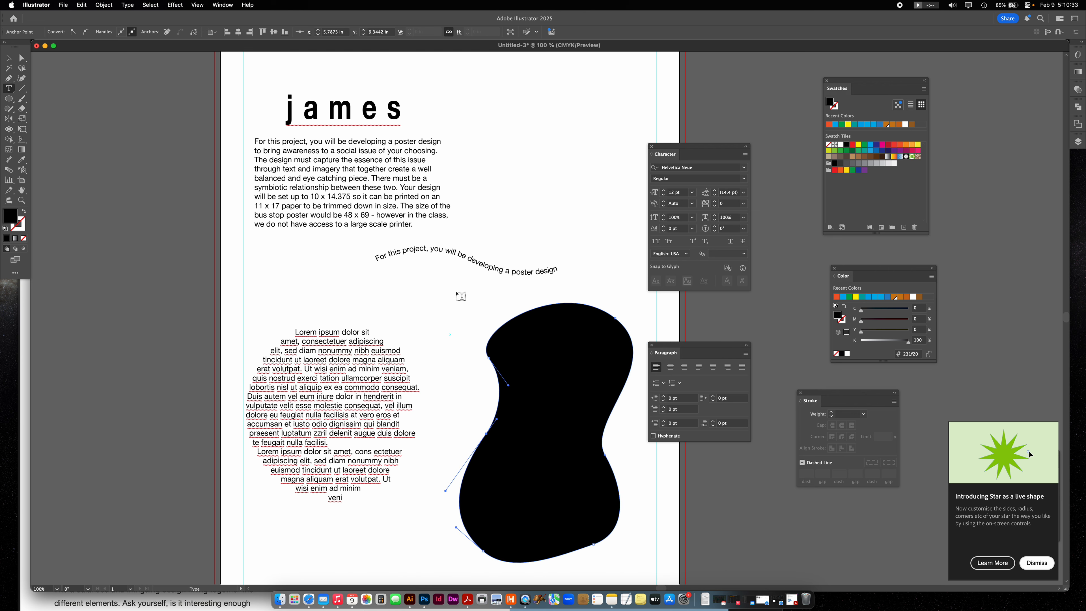
left_click(520, 319)
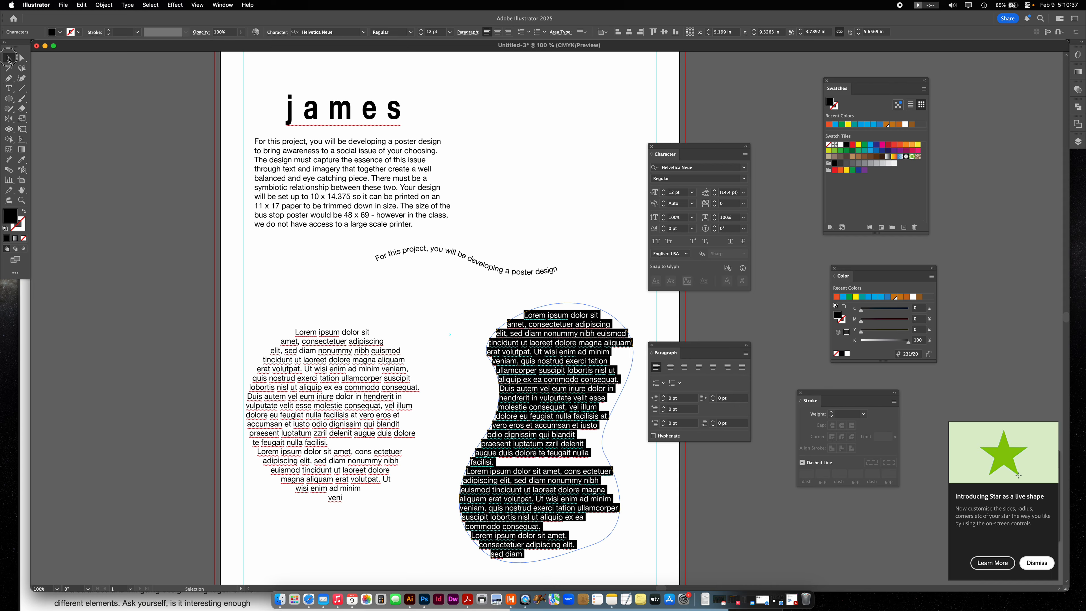
left_click(8, 57)
left_click(417, 289)
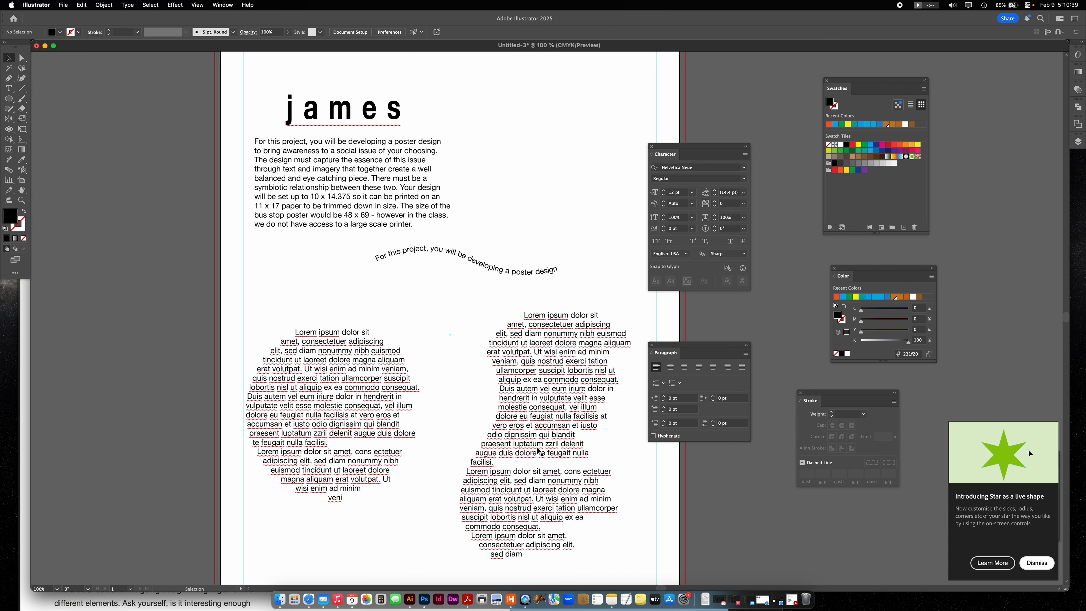
left_click_drag(564, 412, 529, 410)
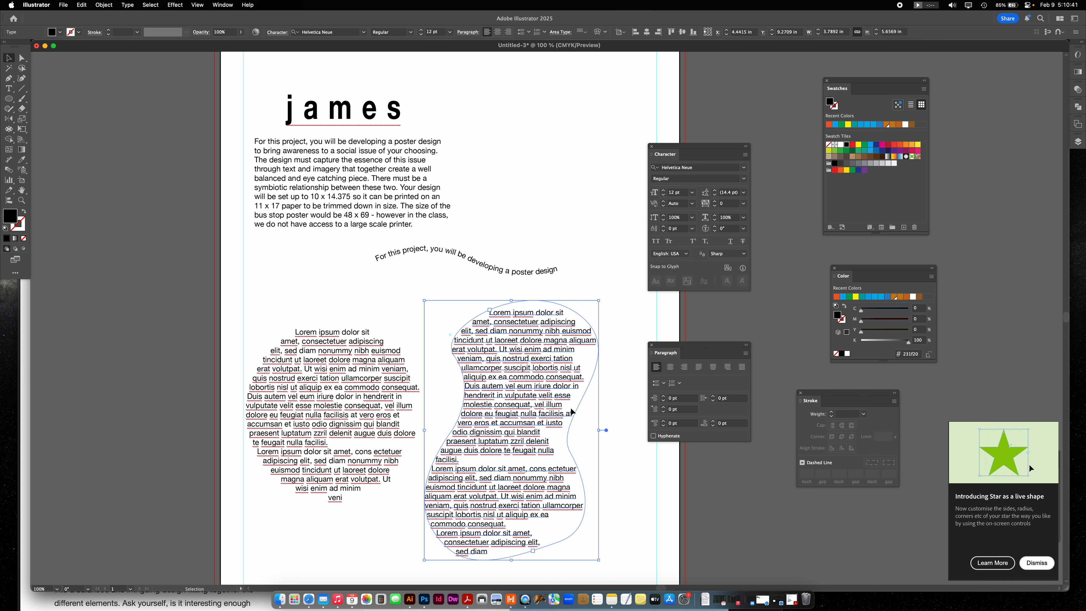
- Reshape the freeform text frame by lowering its lower-right anchor, pulling the right waist anchor inward and extending the left side's curve handle
left_click(21, 61)
left_click(590, 312)
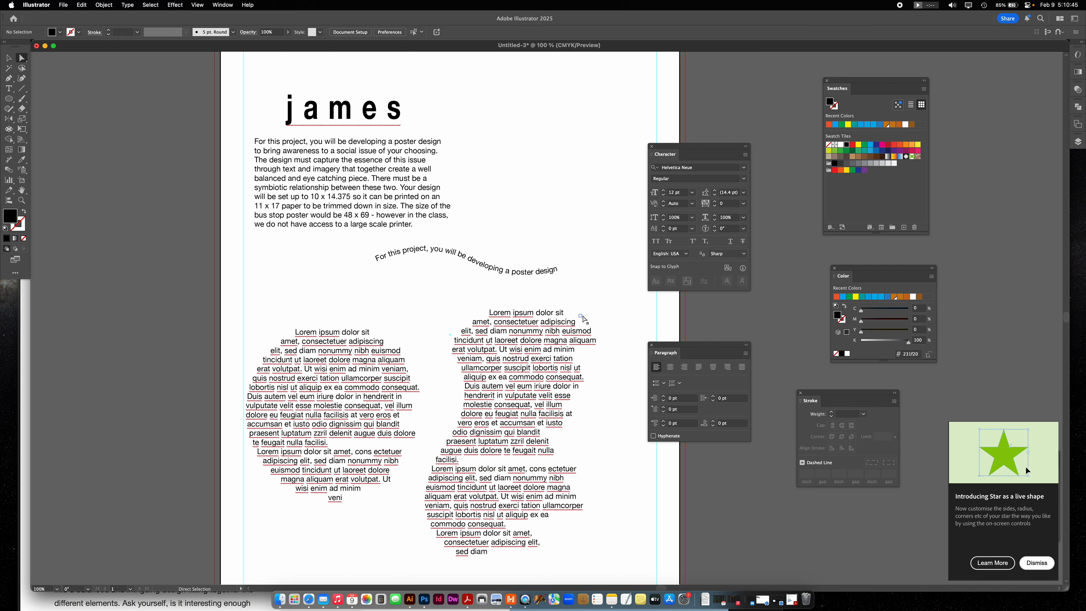
left_click(581, 317)
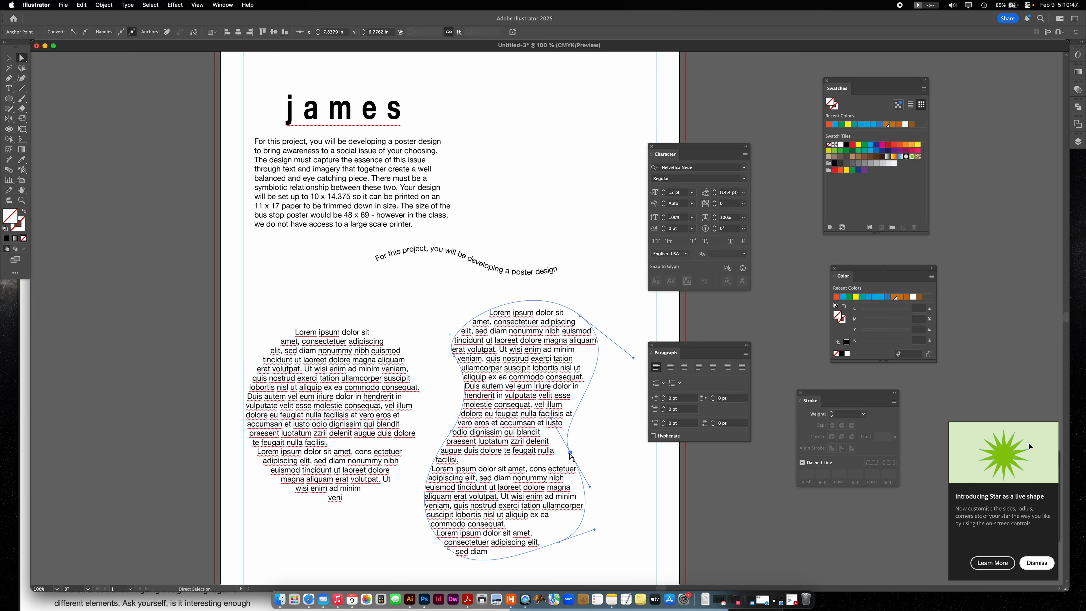
left_click(559, 542)
left_click_drag(559, 542, 557, 555)
left_click_drag(570, 453, 553, 450)
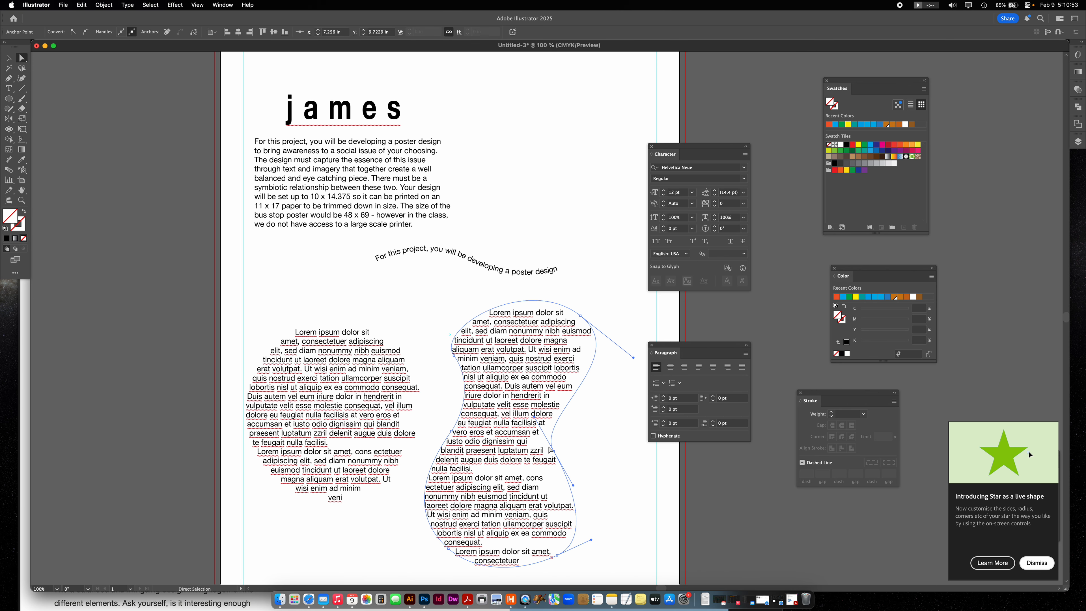
left_click_drag(457, 360, 428, 321)
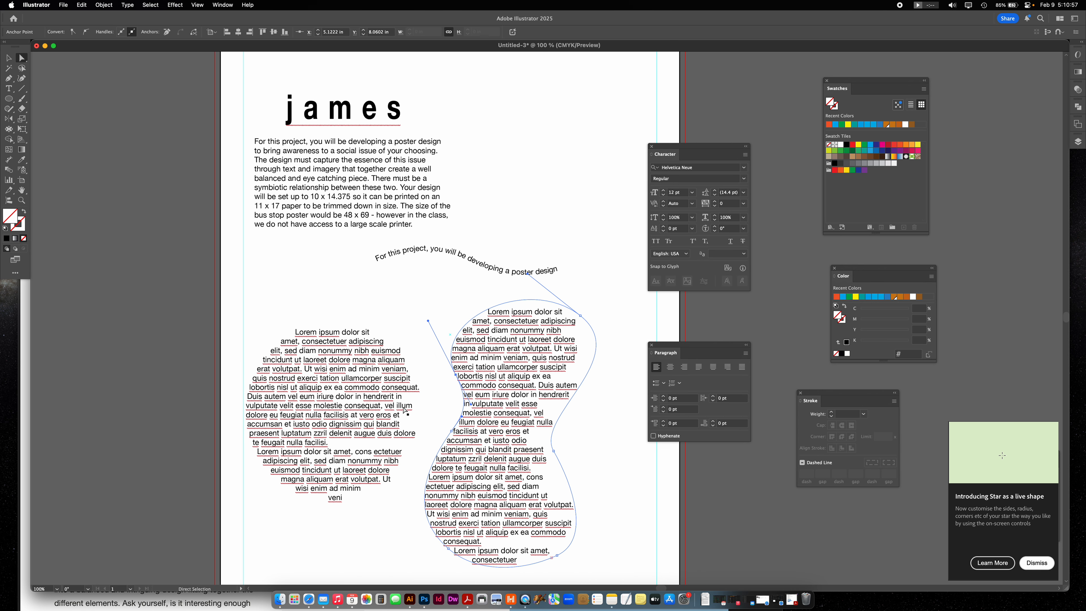
- Reshape the circular text frame by pulling its top anchor down and tilting the right anchor's upper handle outward
left_click(339, 325)
left_click(355, 314)
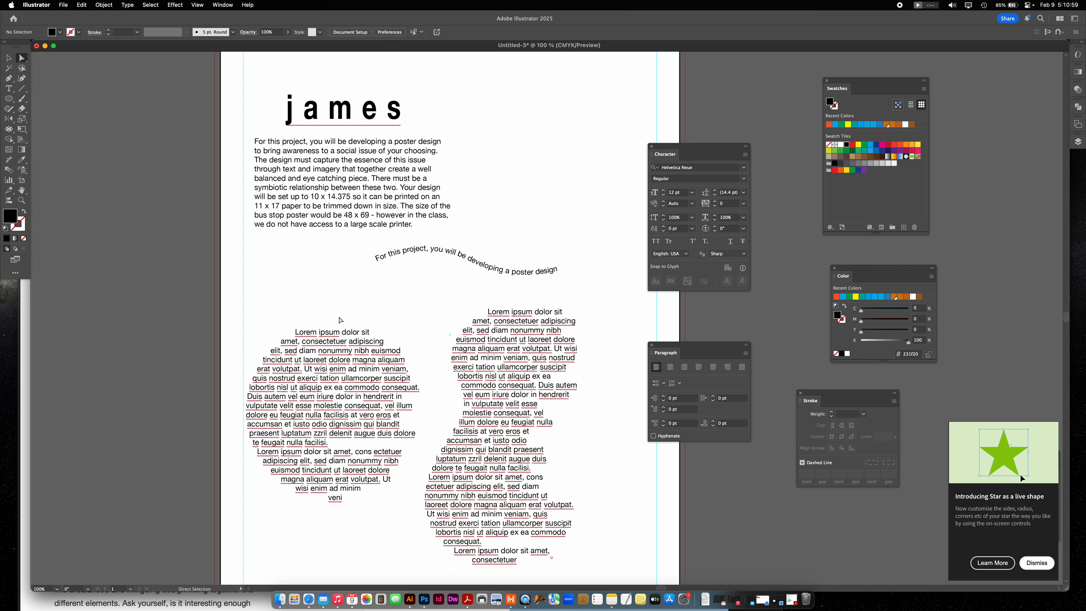
left_click(337, 320)
left_click_drag(338, 320, 331, 357)
left_click_drag(427, 362, 403, 329)
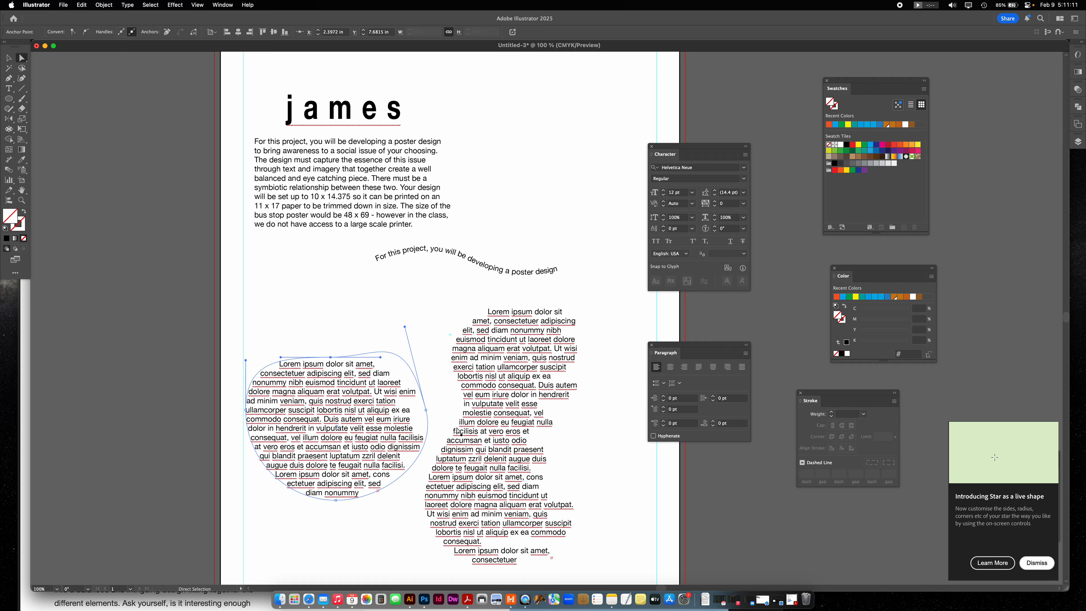
- Reshape the path text's curve by lowering its right end, extending its left end down and outward, and adjusting the left end's handle
left_click(435, 256)
left_click(386, 259)
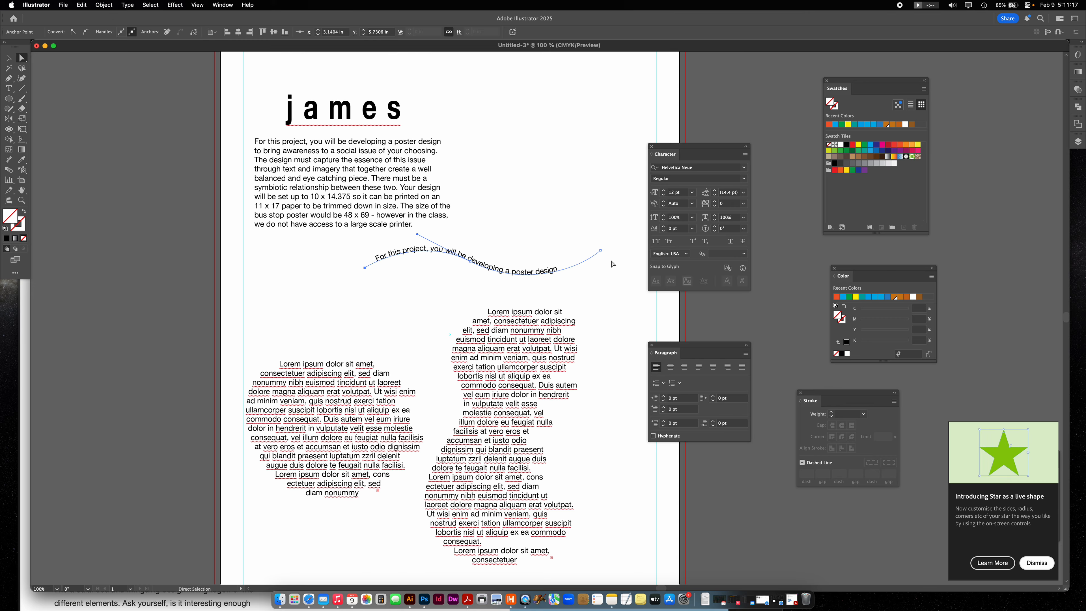
left_click_drag(602, 254, 531, 303)
left_click_drag(364, 268, 363, 272)
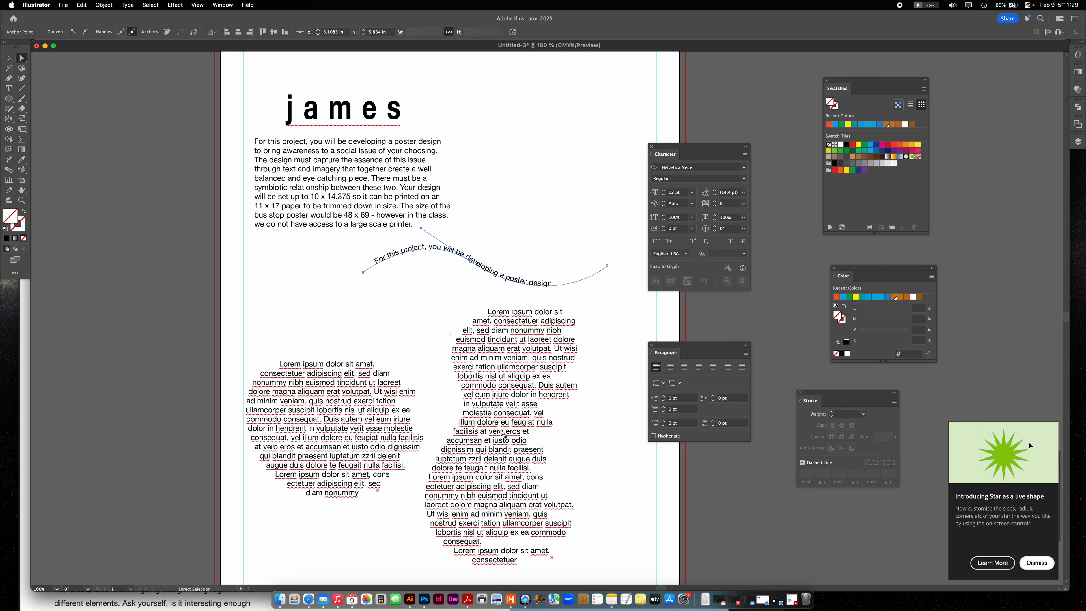
left_click_drag(423, 231, 416, 239)
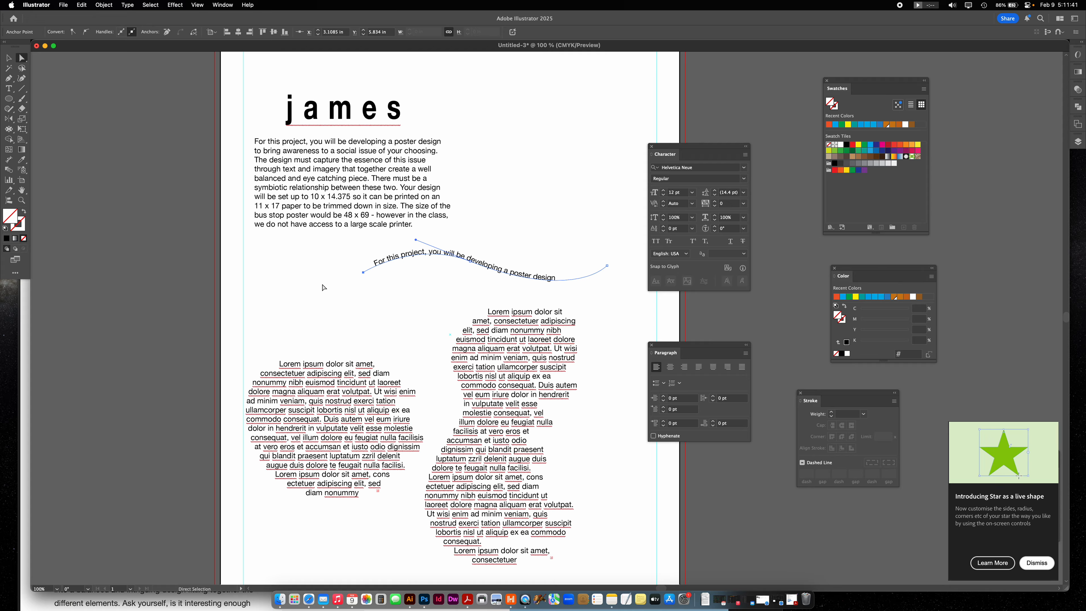
left_click_drag(364, 273, 320, 294)
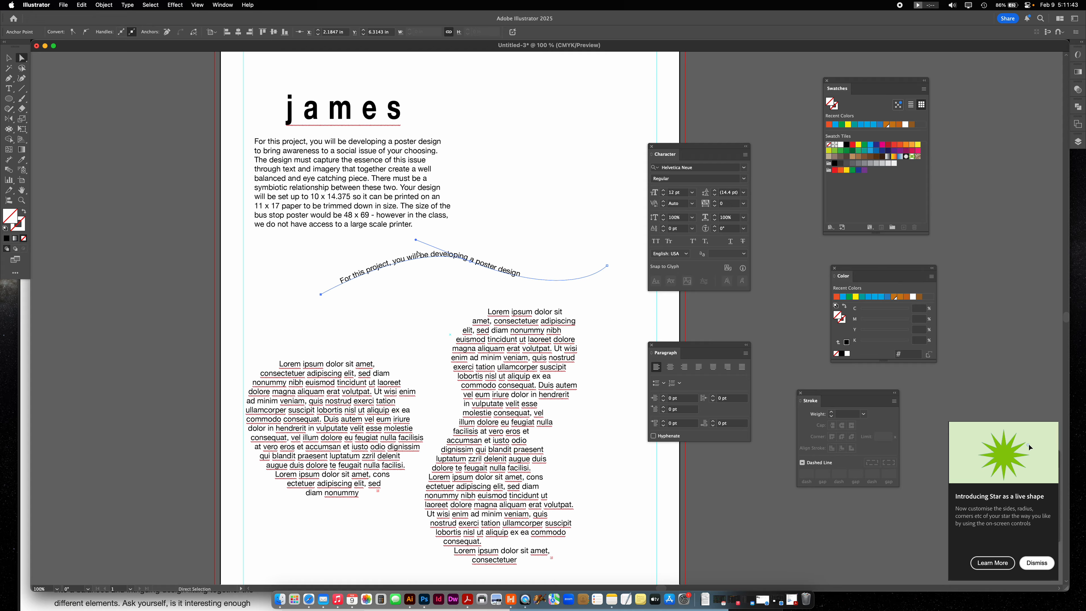
left_click_drag(417, 240, 399, 230)
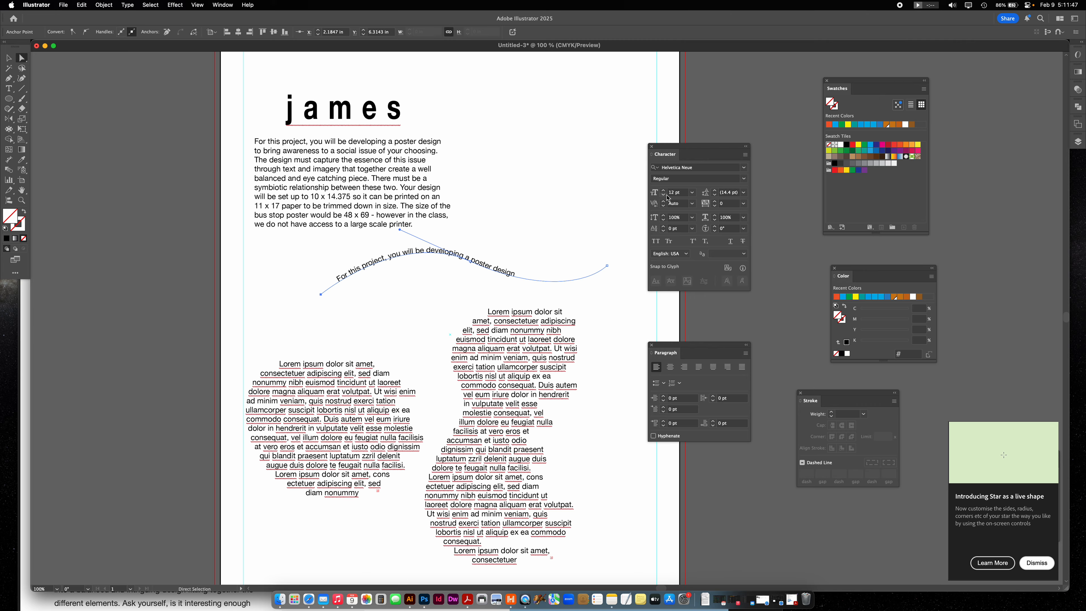
left_click(486, 242)
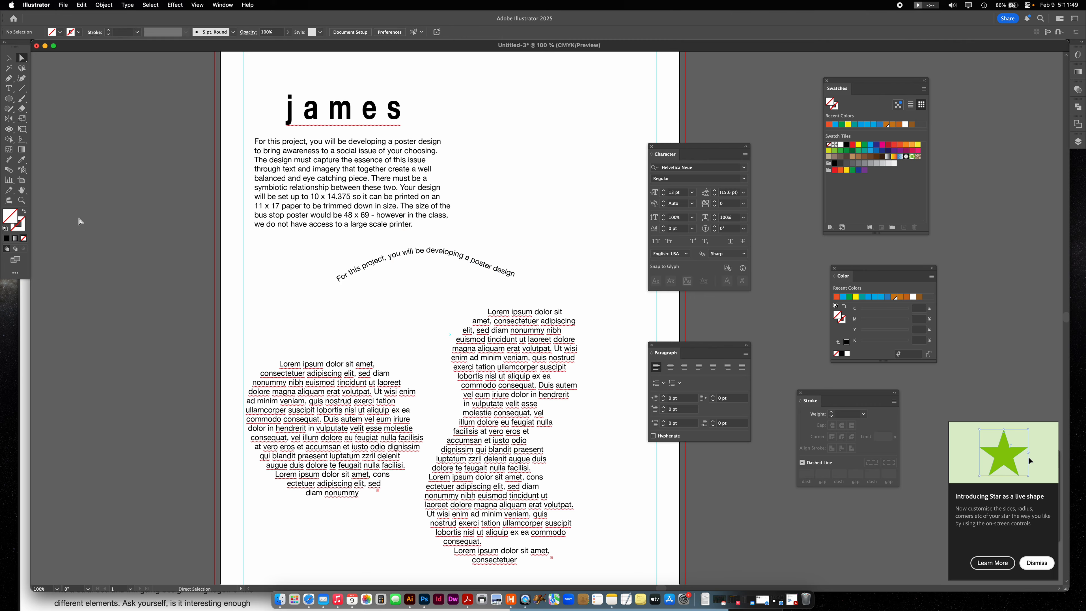
- Delete the circular text, the freeform area text and the curved path text
key("v")
left_click(330, 402)
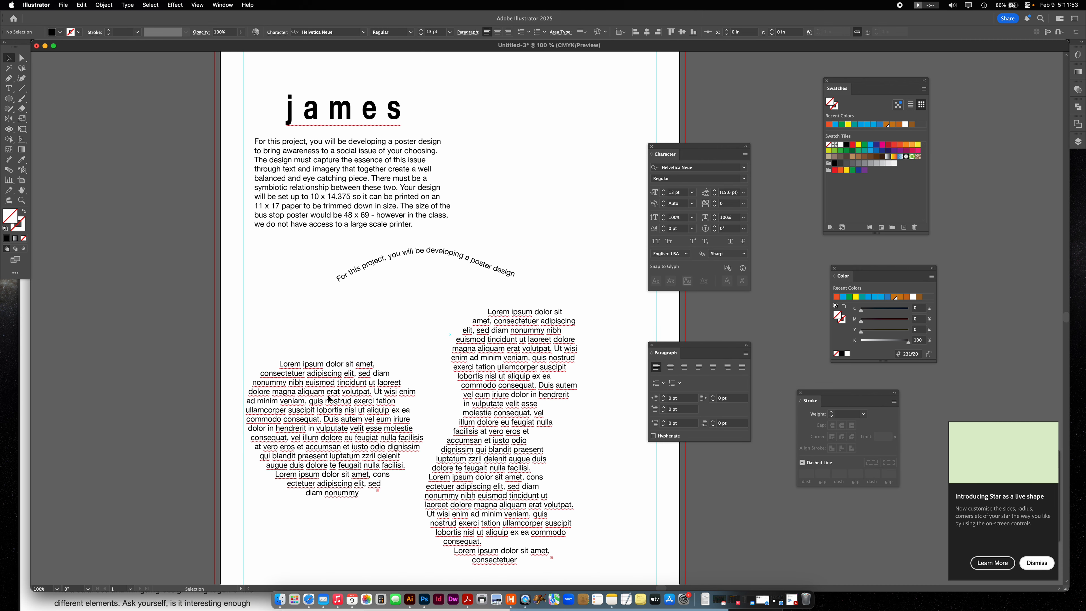
key("Delete")
left_click(520, 378)
key("Delete")
left_click(426, 253)
key("Delete")
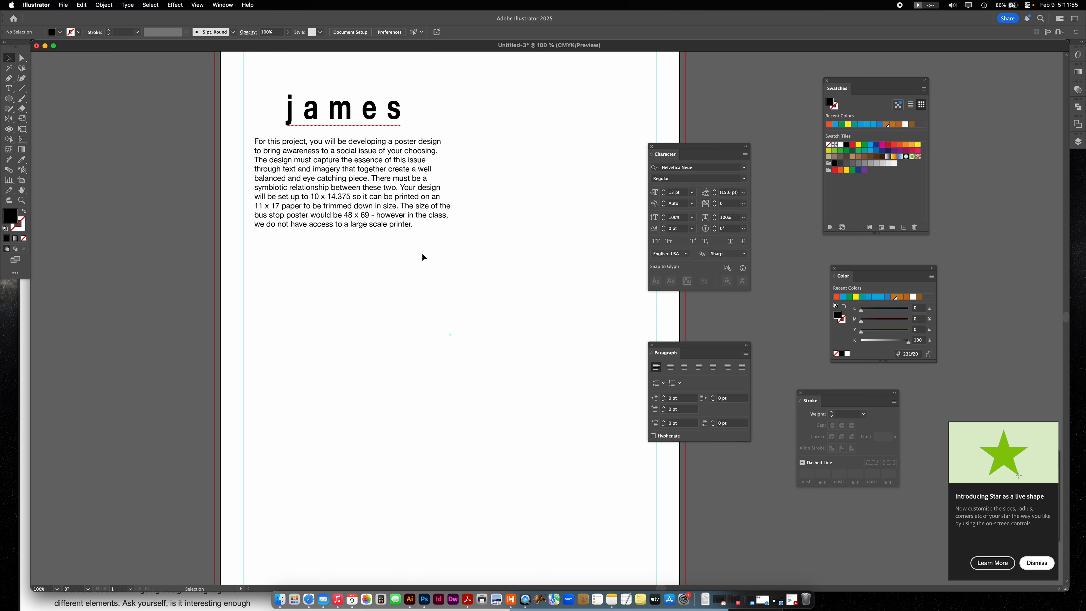
- Draw a circle about 3.5 in across below the paragraph with no fill and a 1 pt black stroke
left_click(9, 99)
left_click_drag(352, 302, 512, 463)
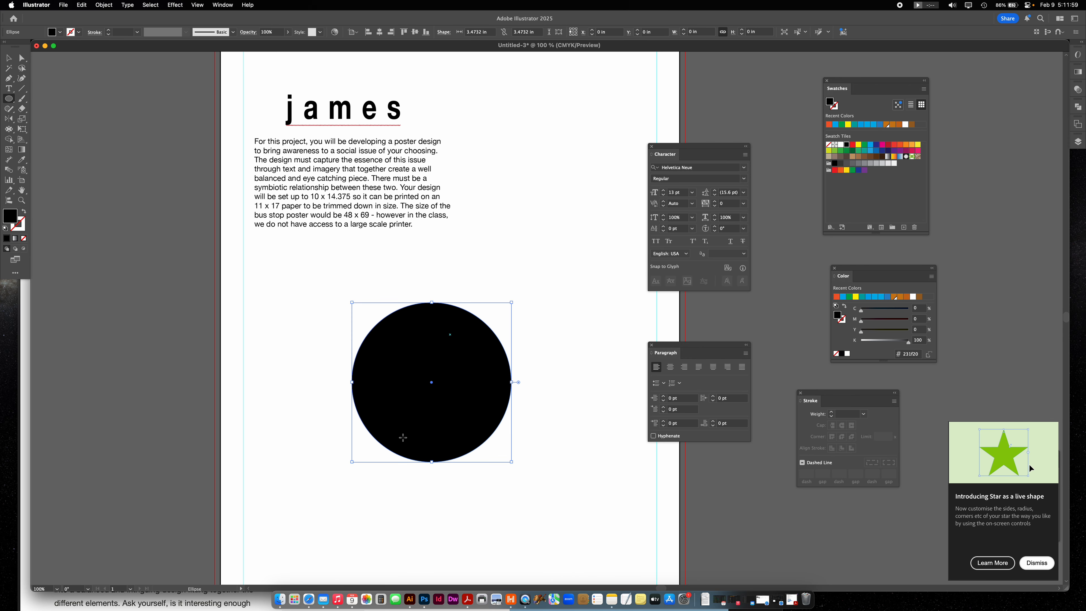
left_click(24, 211)
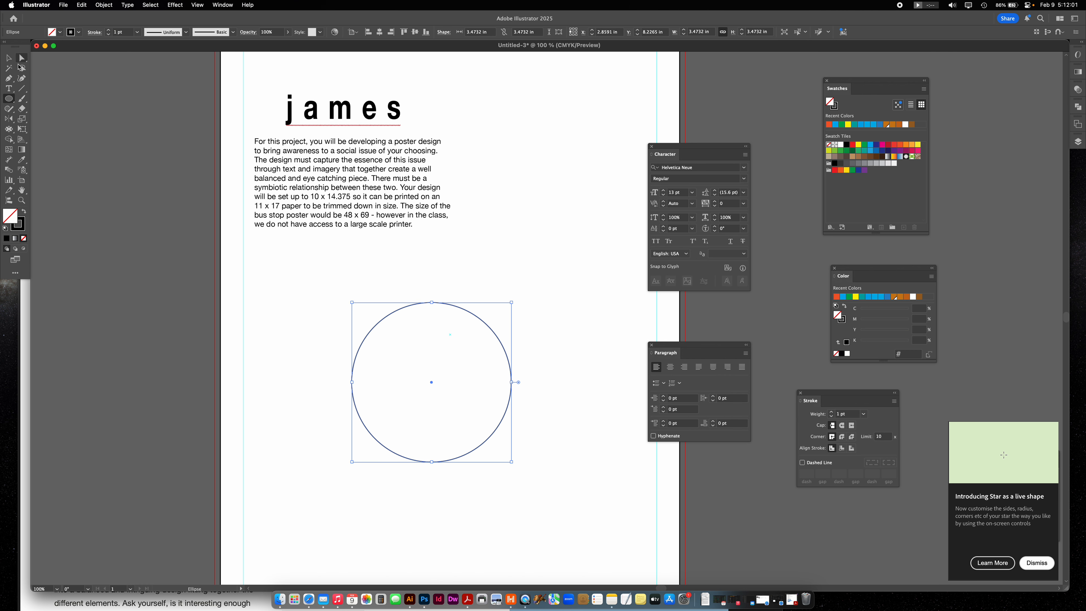
- Add anchor points just left of the circle's top and remove the short stretch there to open a small gap in the outline
left_click(8, 78)
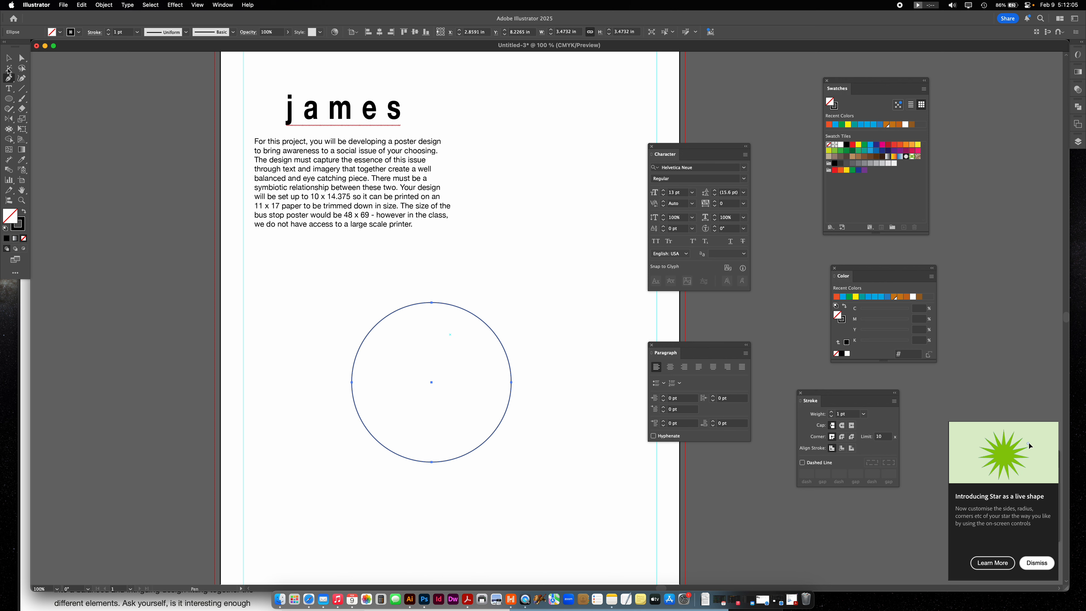
left_click(431, 302)
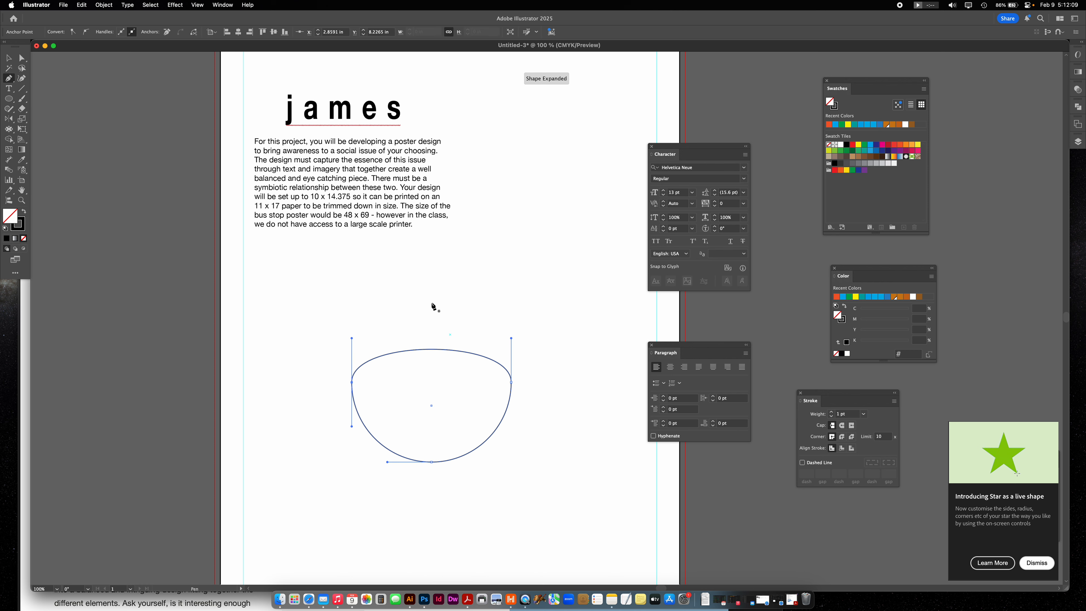
key("super+z")
left_click(421, 303)
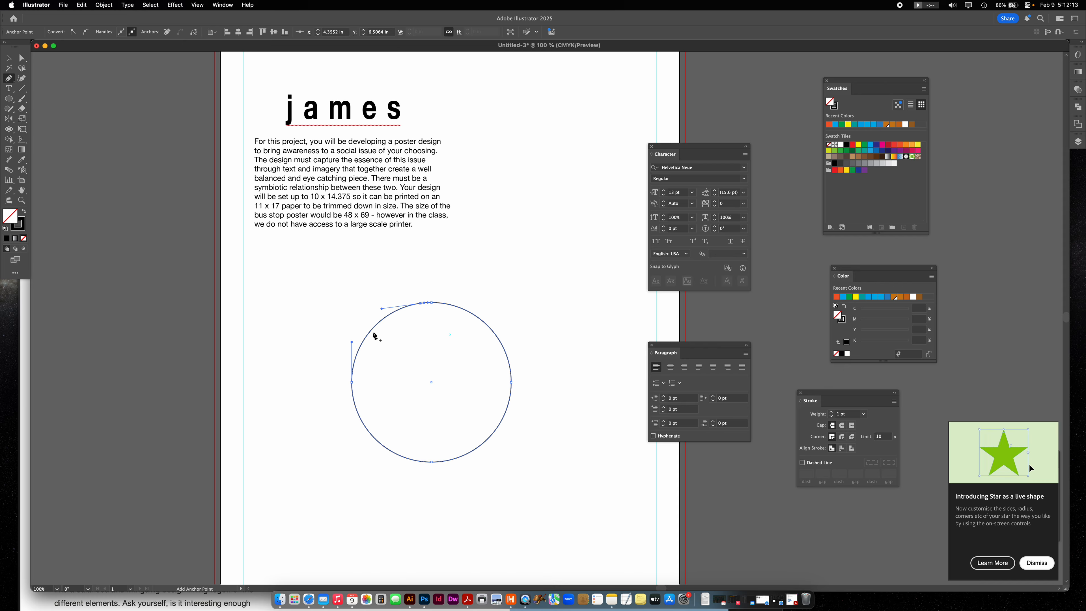
left_click(427, 304)
key("v")
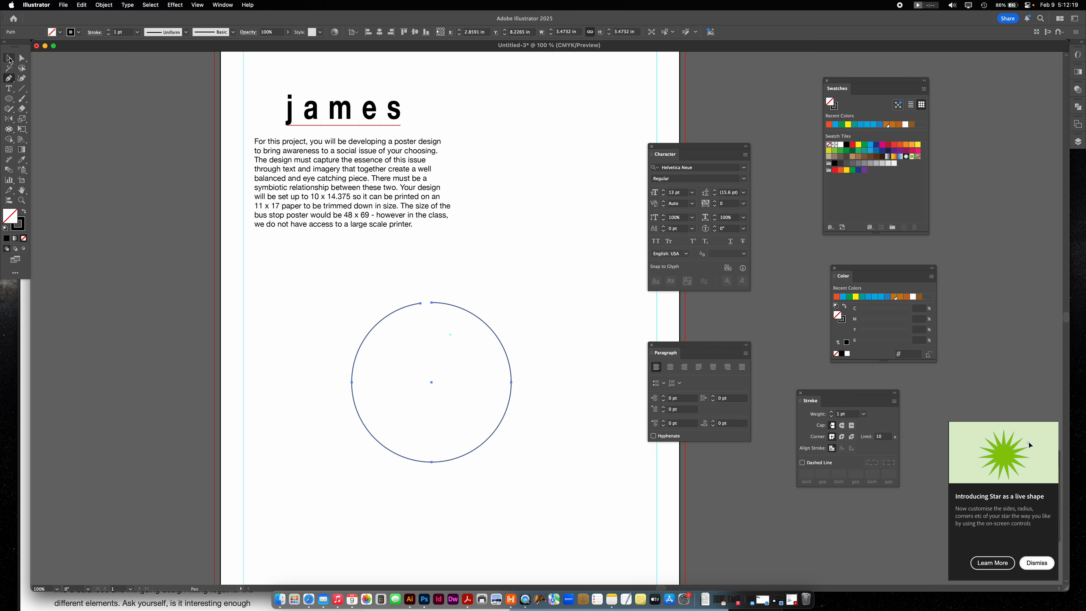
left_click(429, 311)
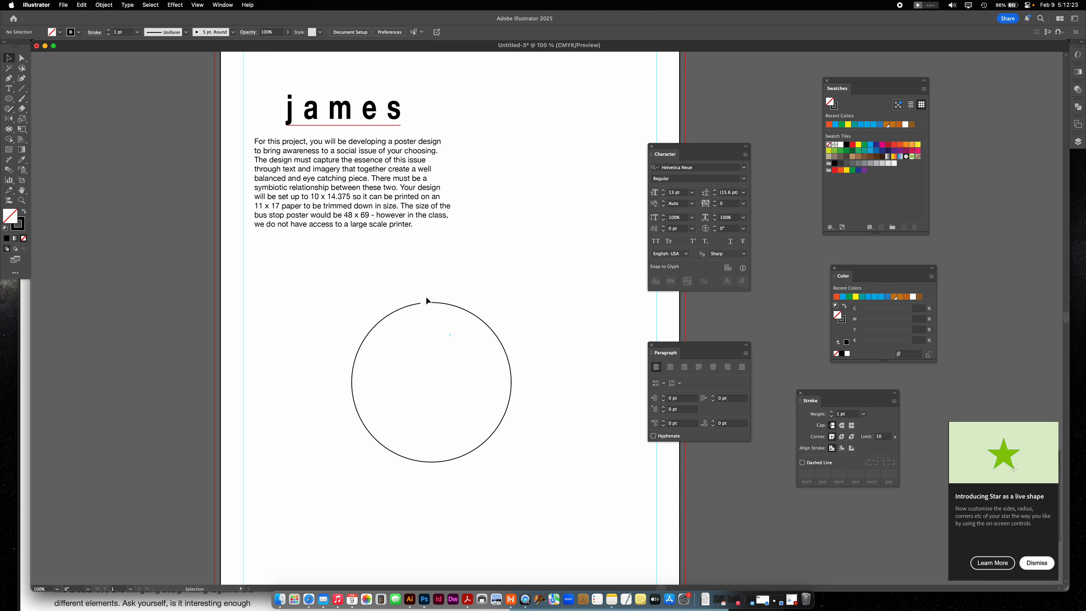
- Run placeholder text along the open circle's outline, starting at its upper right, and delete the resulting text object
left_click_drag(482, 284, 454, 339)
key("t")
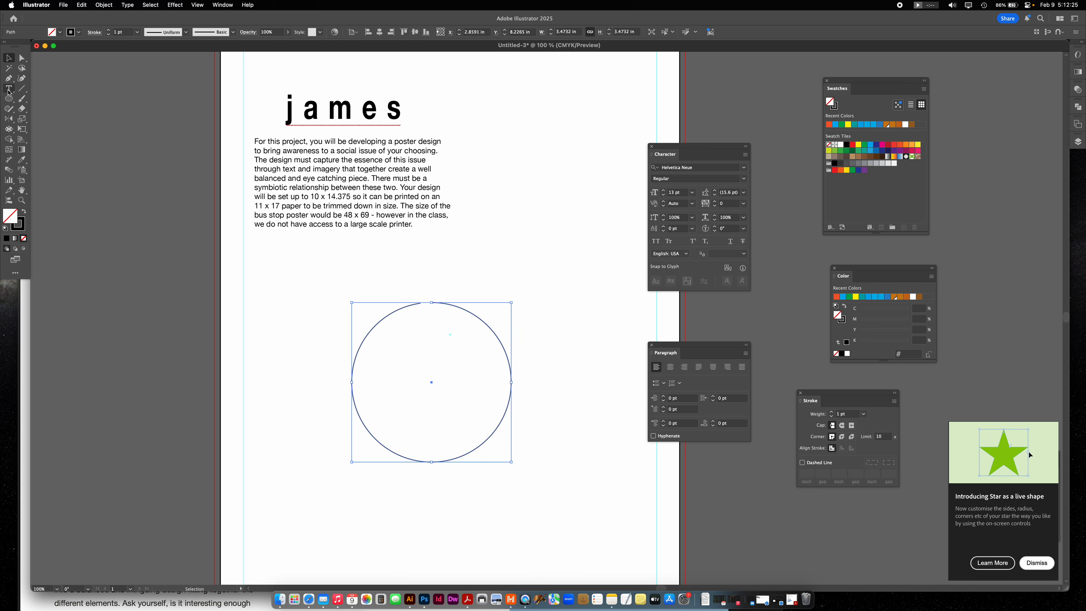
left_click(495, 331)
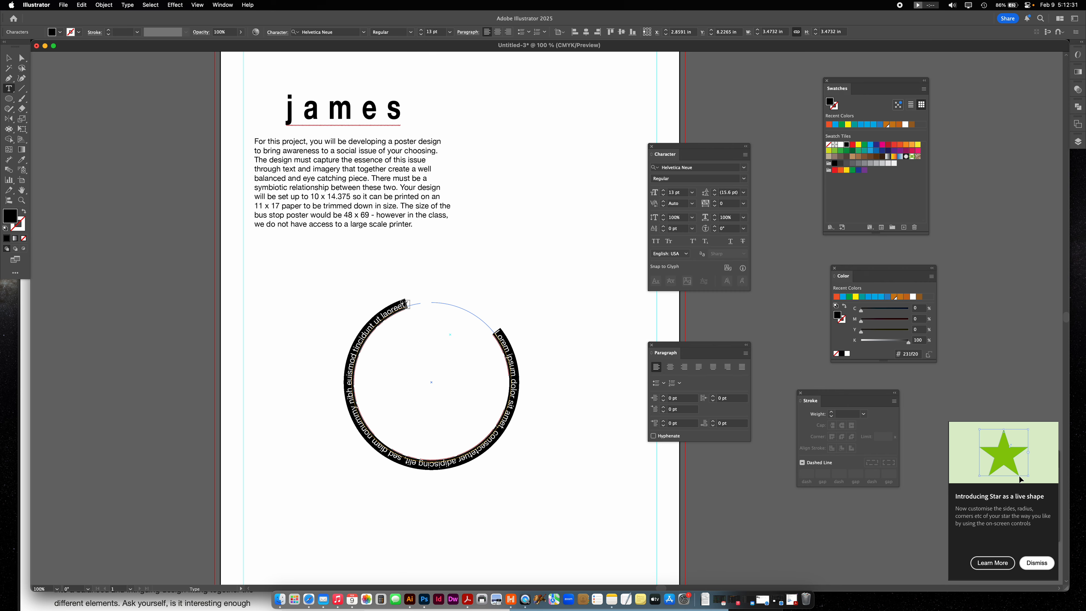
left_click(9, 58)
key("Delete")
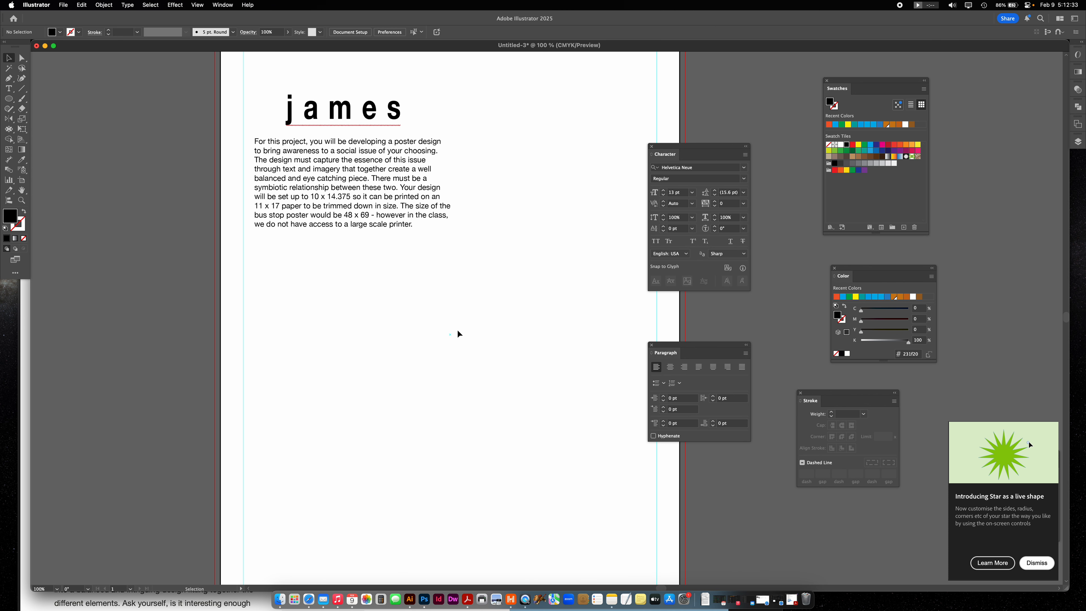
- Draw a circle about 4.2 in across below the paragraph with no fill and a 1 pt black stroke
left_click(9, 99)
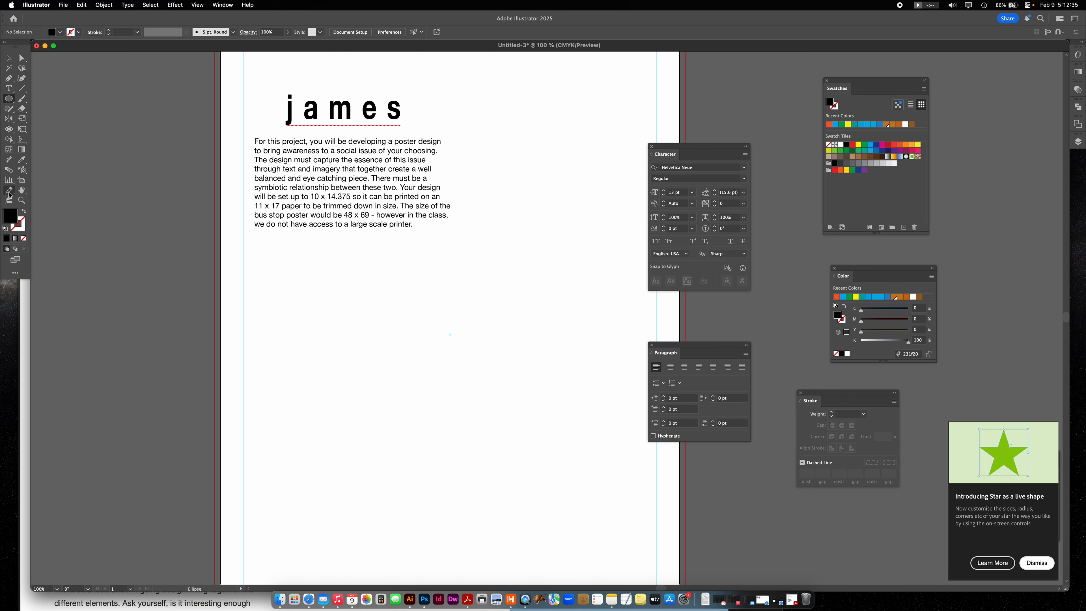
left_click_drag(361, 295, 556, 488)
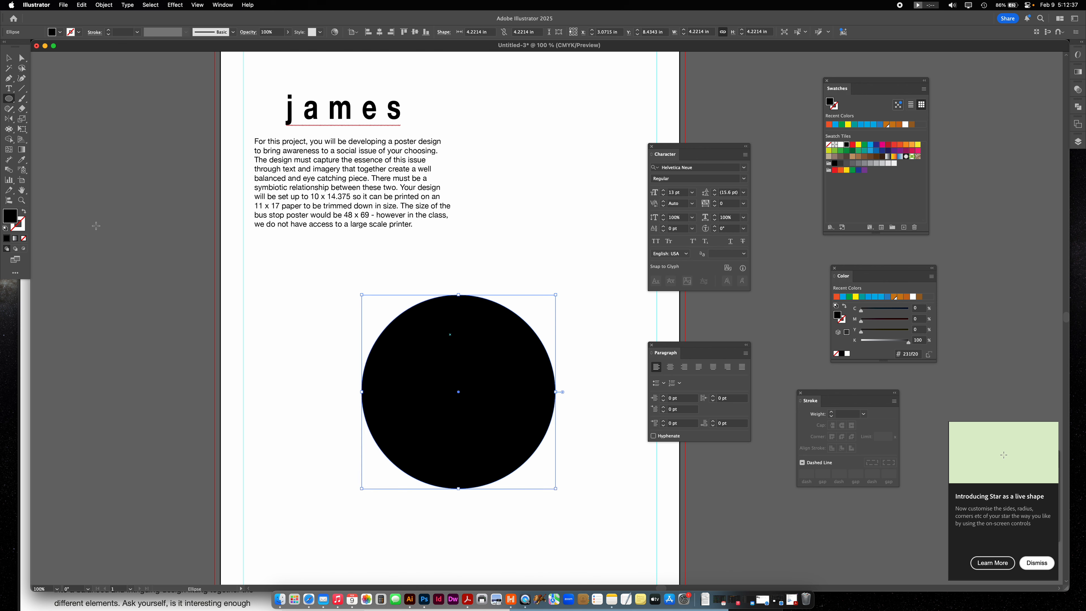
left_click(24, 212)
- Run placeholder text along the closed circle's outline with Type on a Path, starting at the circle's top point
left_click(8, 88)
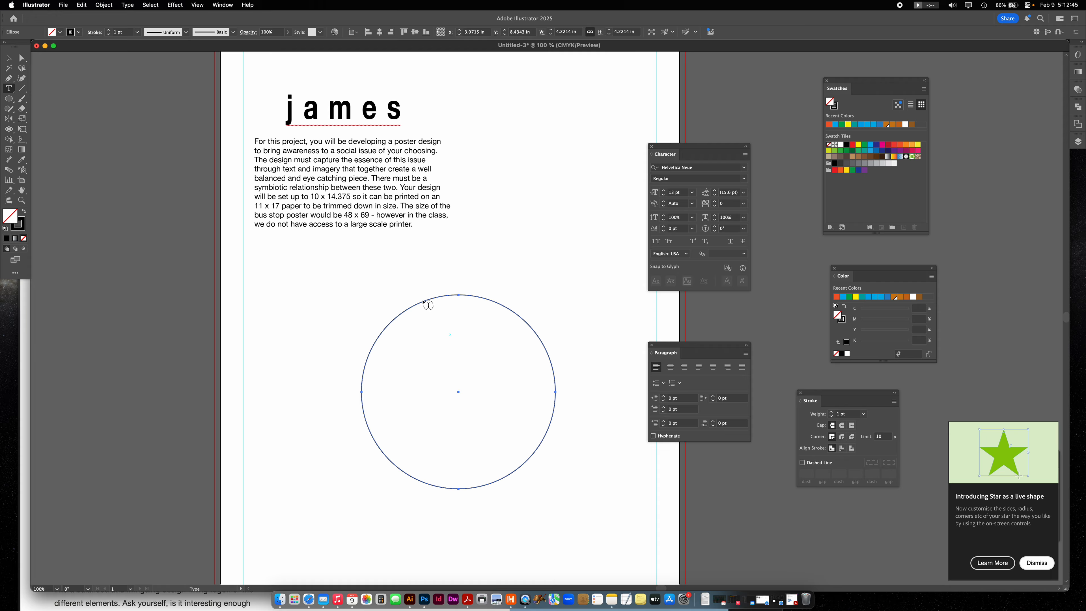
left_click(11, 90)
left_click_drag(11, 89, 49, 112)
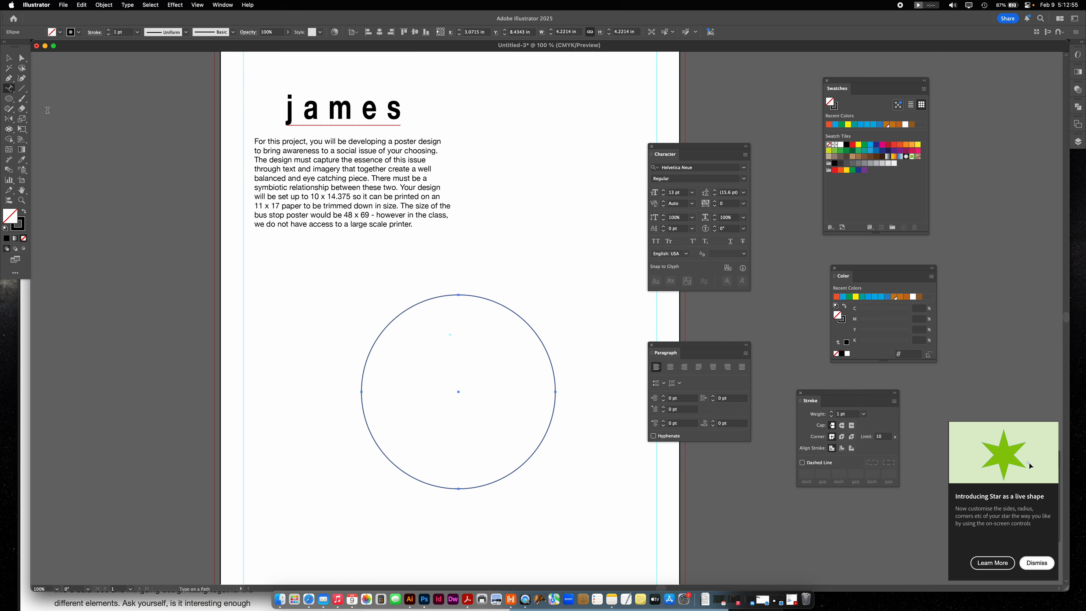
left_click(459, 294)
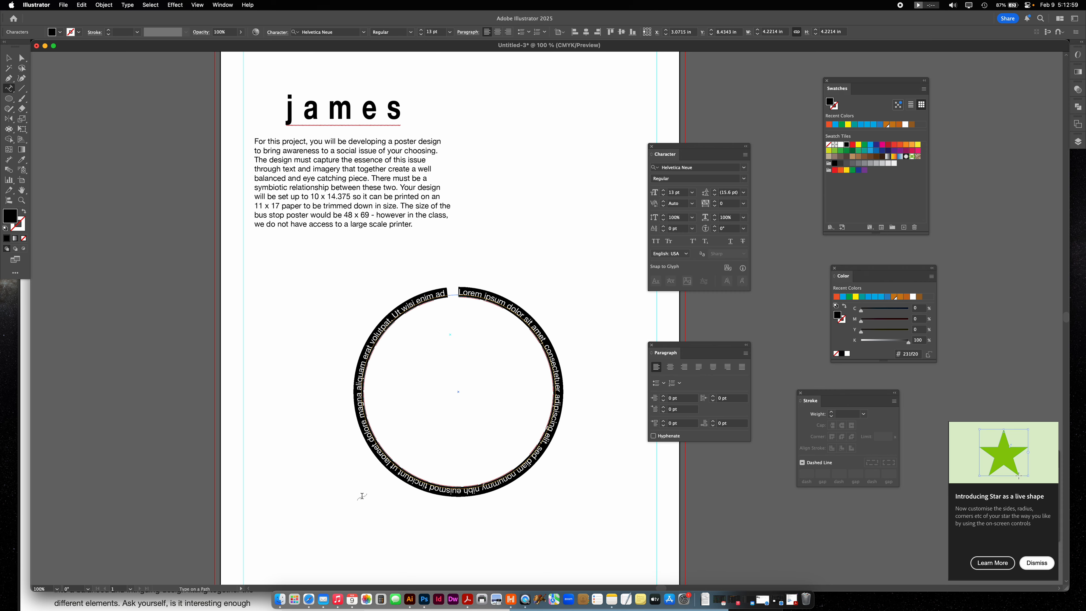
- Move the circular text slightly up and left, and flip its lettering to the inside of the circle
left_click(8, 58)
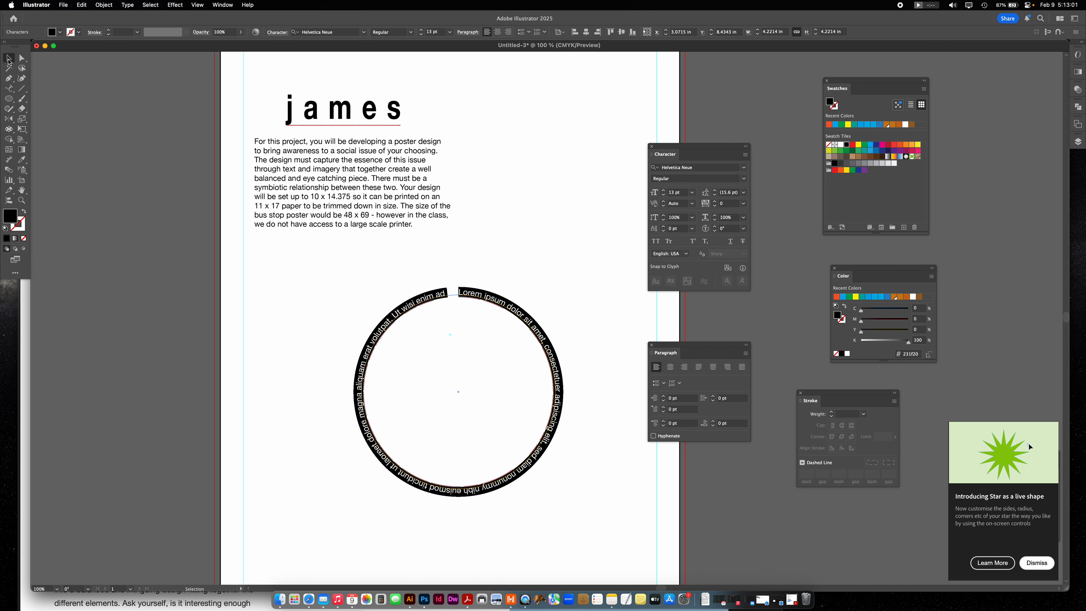
left_click(152, 296)
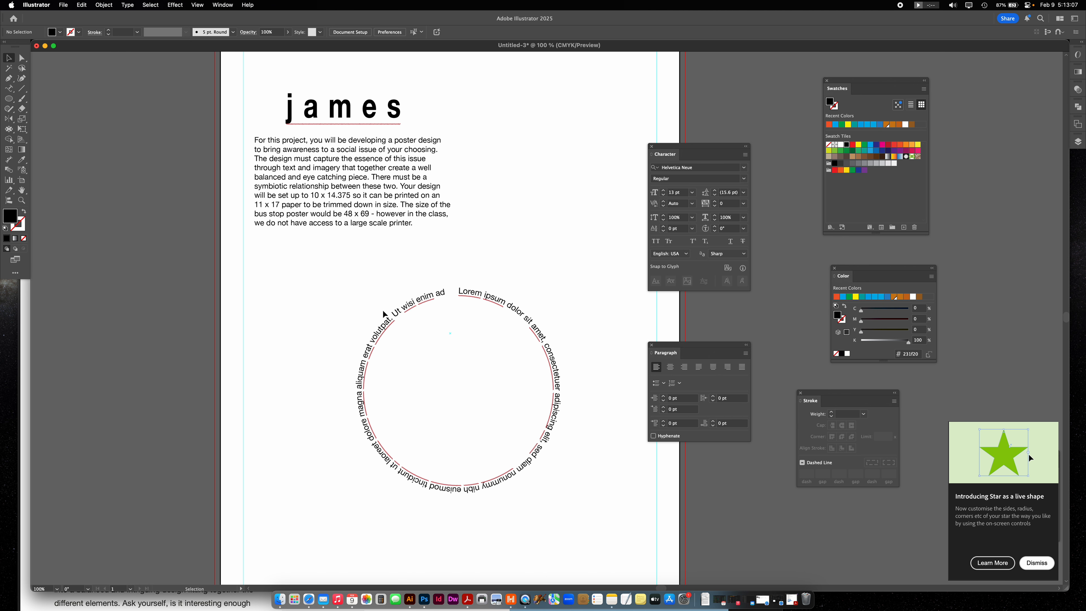
left_click_drag(519, 317, 487, 314)
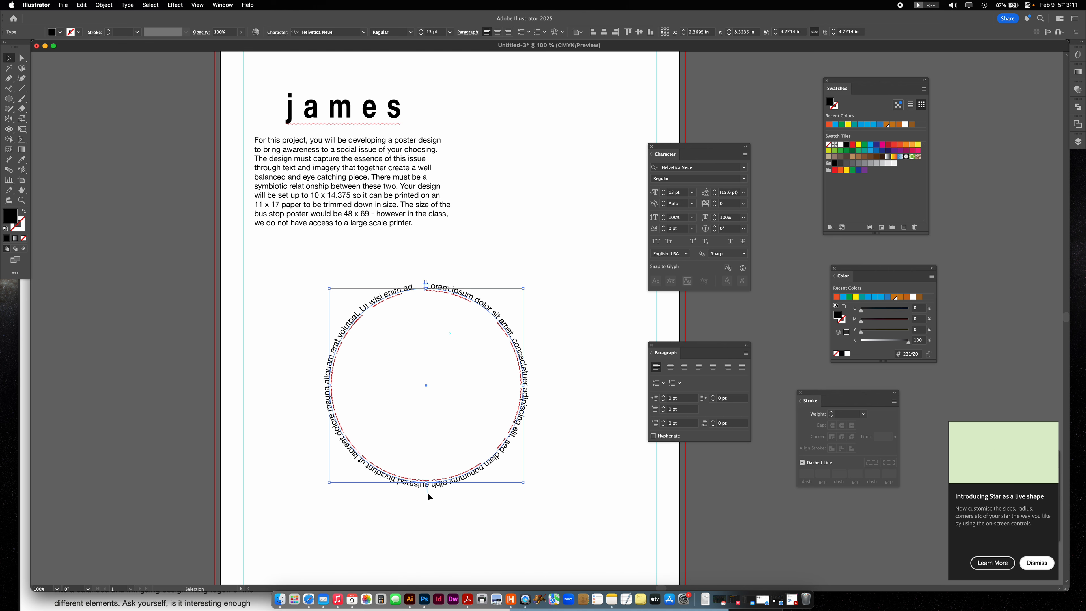
left_click_drag(426, 490, 401, 479)
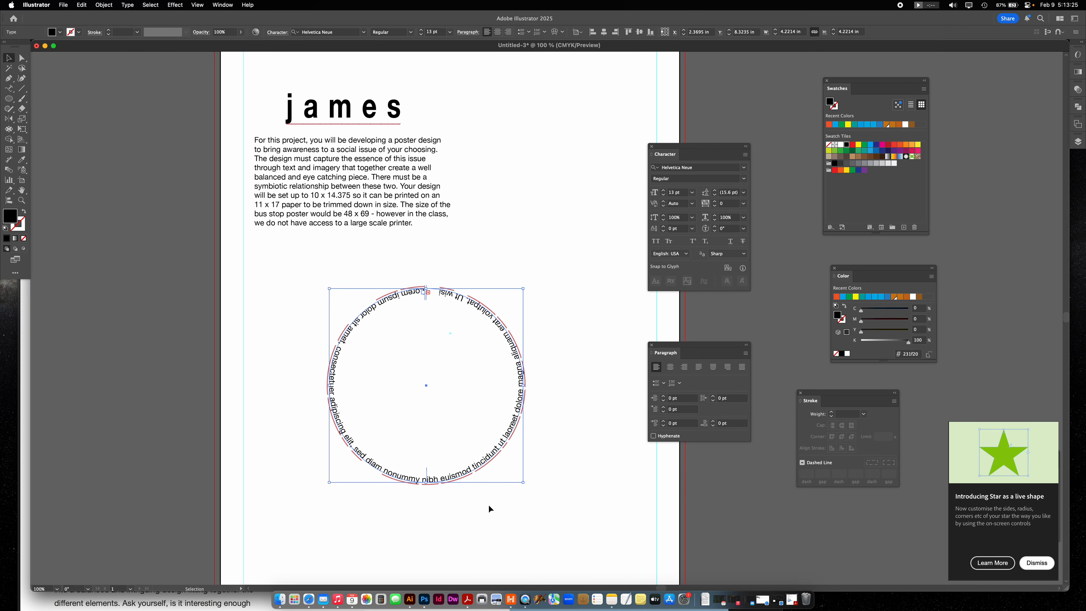
- Delete the circular text, the paragraph and the heading to clear the artboard
key("BackSpace")
left_click(415, 204)
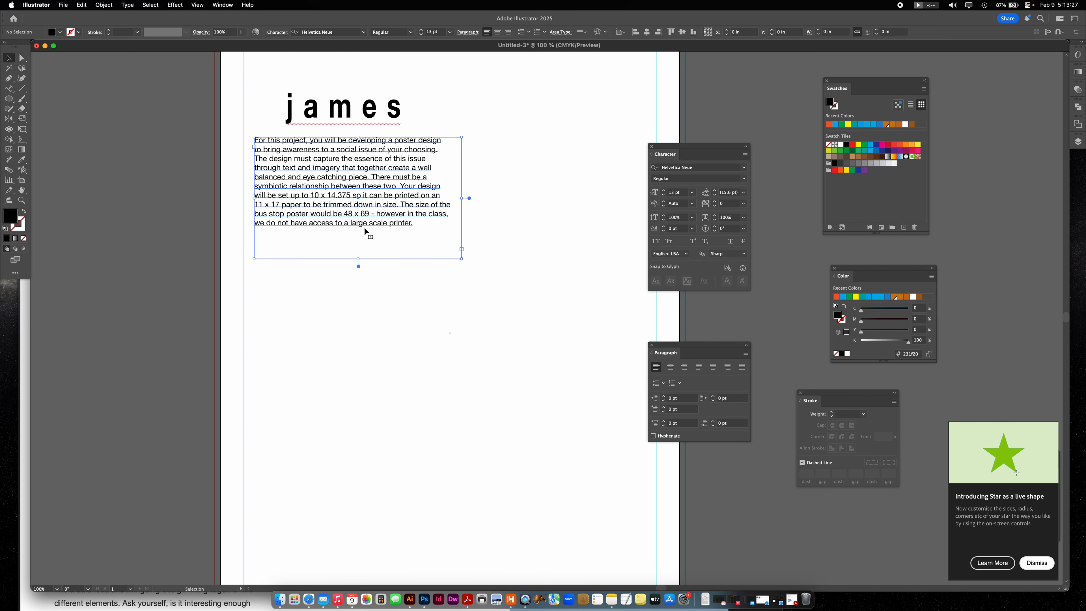
key("BackSpace")
left_click(371, 124)
key("BackSpace")
left_click(371, 124)
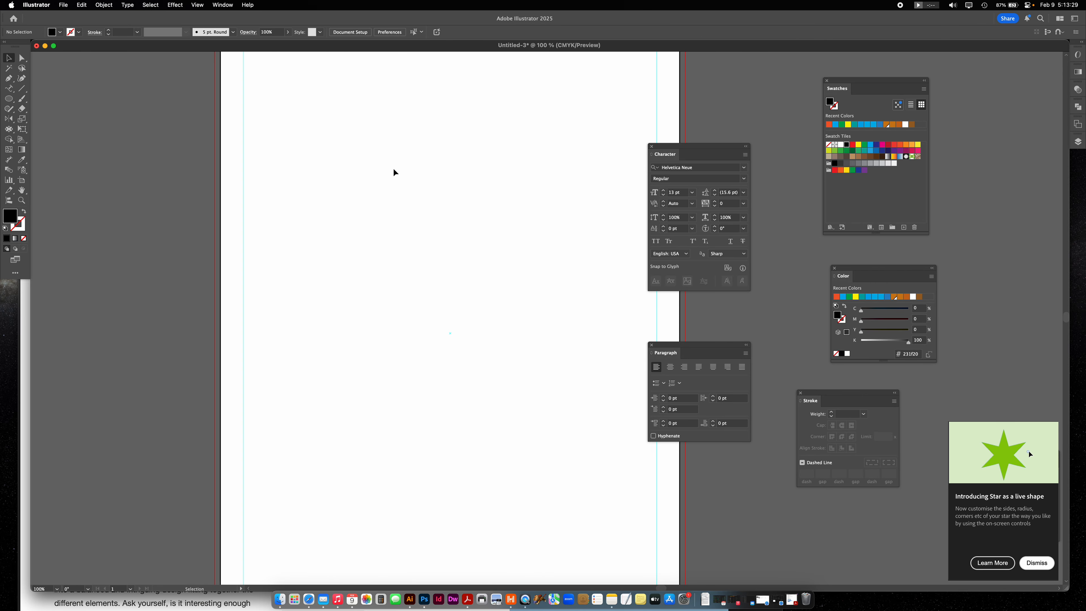
- Narrow the document window to reveal the desktop files, and move the Swatches and Color panels out of the way
left_click_drag(1063, 44, 721, 49)
left_click_drag(878, 87, 1022, 192)
left_click_drag(902, 276, 1008, 378)
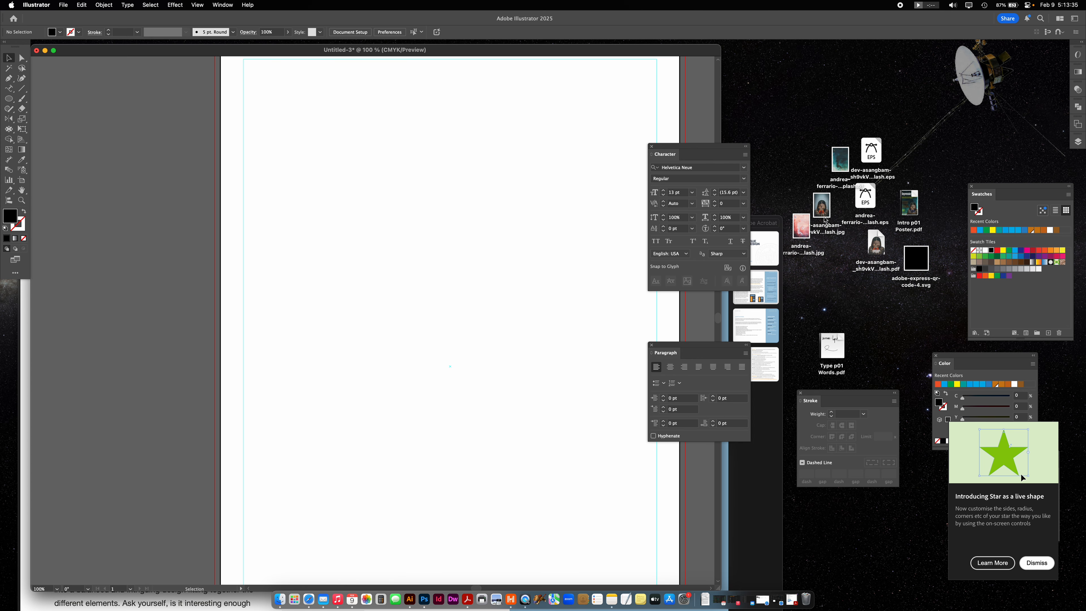
- Preview the JPG portrait with hands over the face on the desktop, and bring the file into the poster document as a linked image
left_click_drag(825, 220, 804, 141)
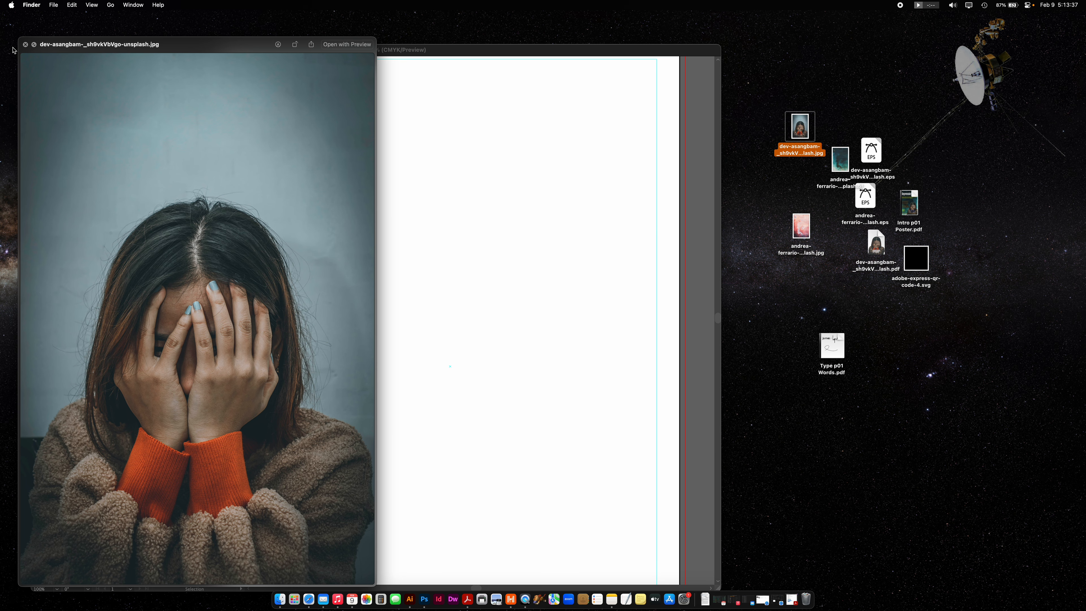
left_click(25, 45)
left_click_drag(801, 125, 417, 155)
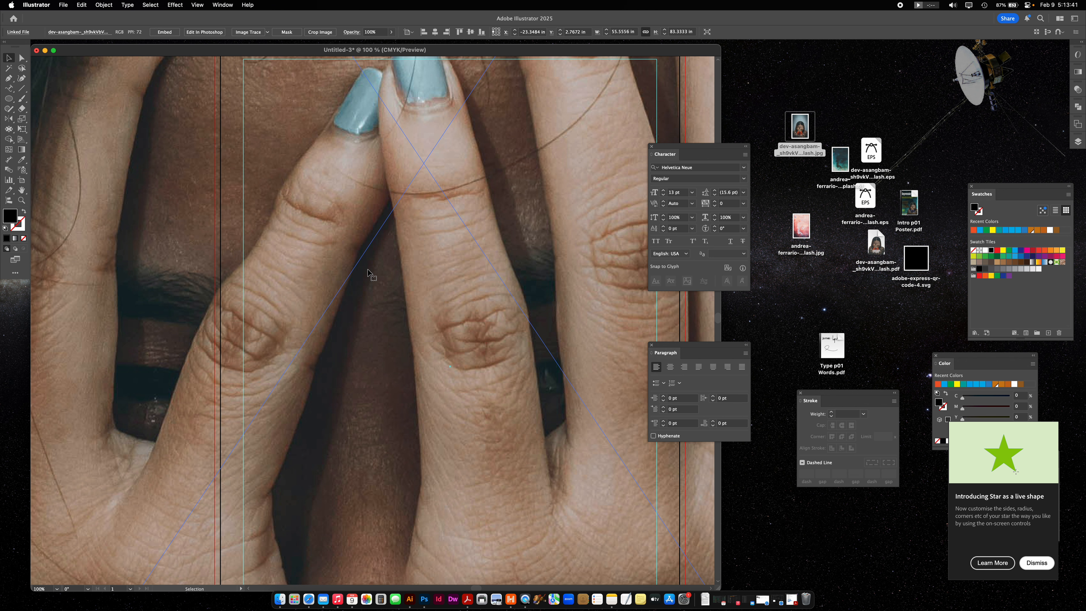
- Reposition the oversized portrait so the artboard lies at the photo's left edge, over the plain background beside the head
key("super+minus")
key("super+minus")
key("super+minus")
key("super+minus")
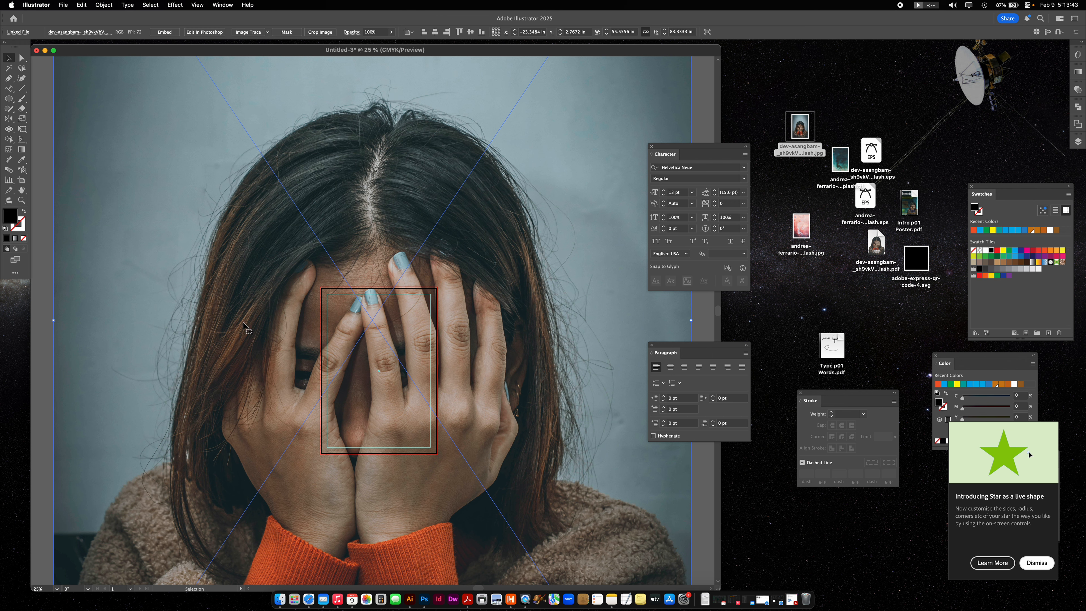
left_click_drag(209, 165, 284, 300)
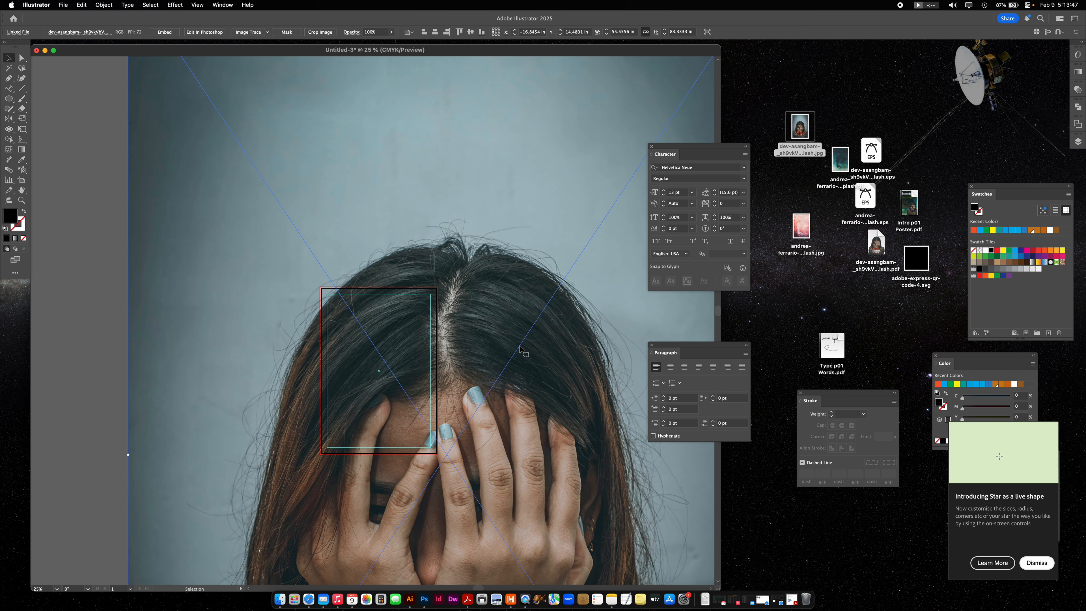
key("super+minus")
key("super+minus")
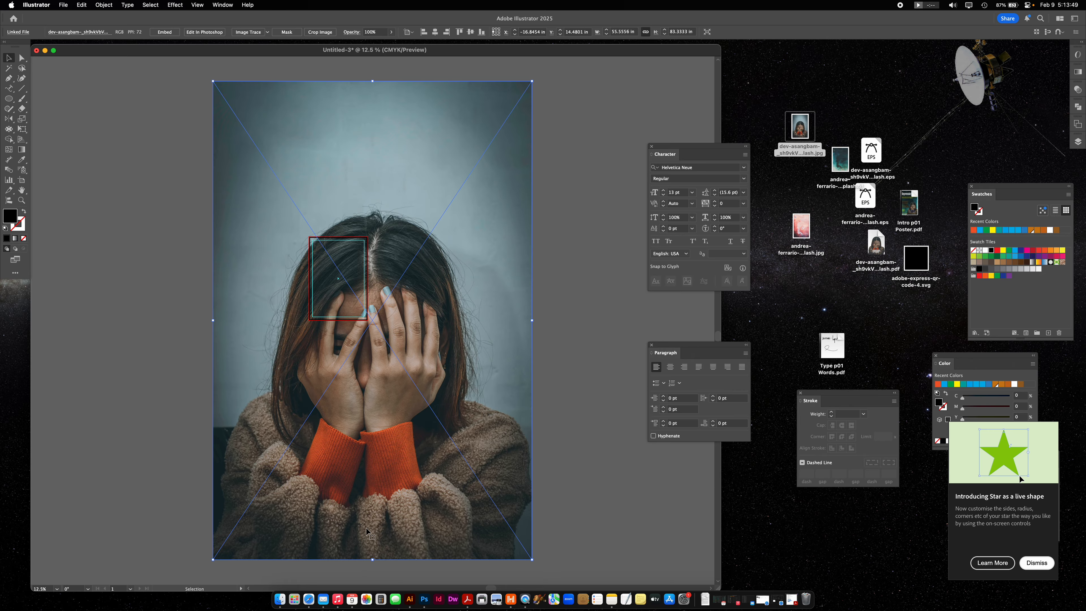
left_click_drag(281, 137, 371, 122)
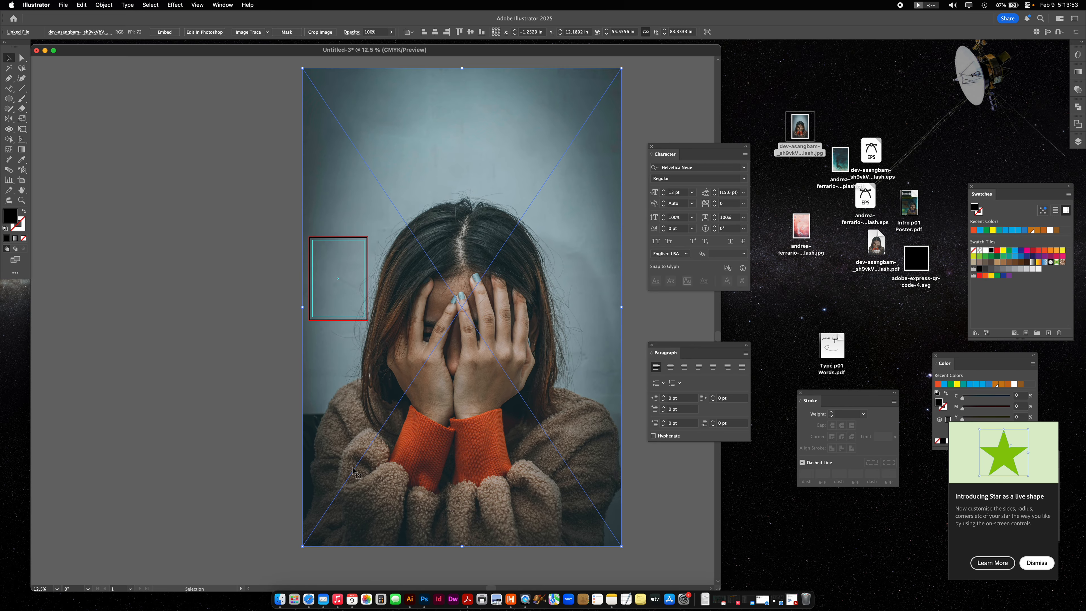
- Place the teal cloud TIF as a linked image at its original size on the canvas left of the portrait, and delete it
left_click(64, 5)
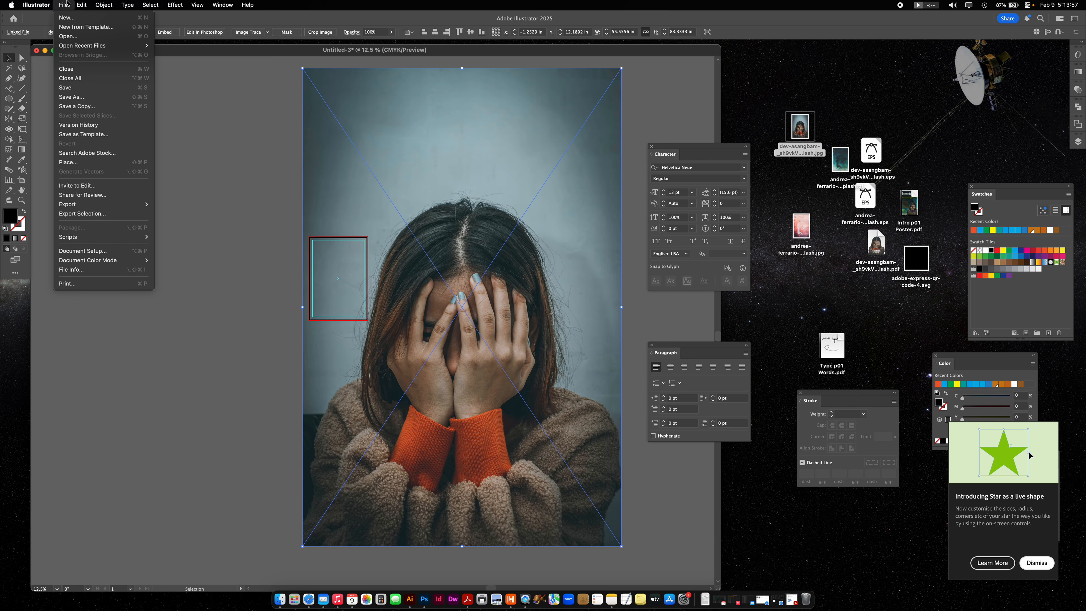
mouse_move(82, 5)
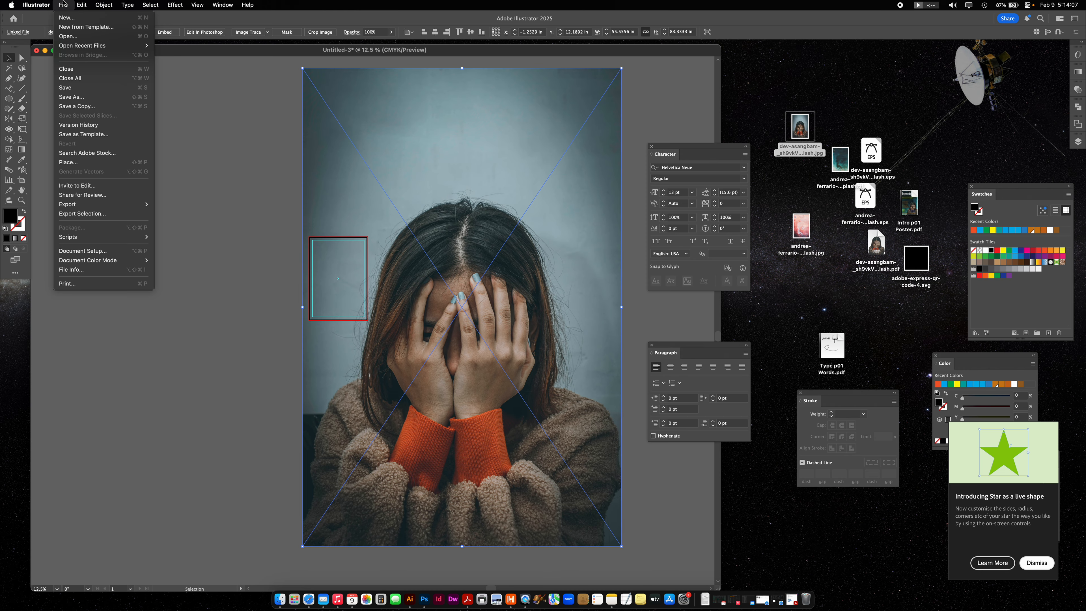
left_click(115, 166)
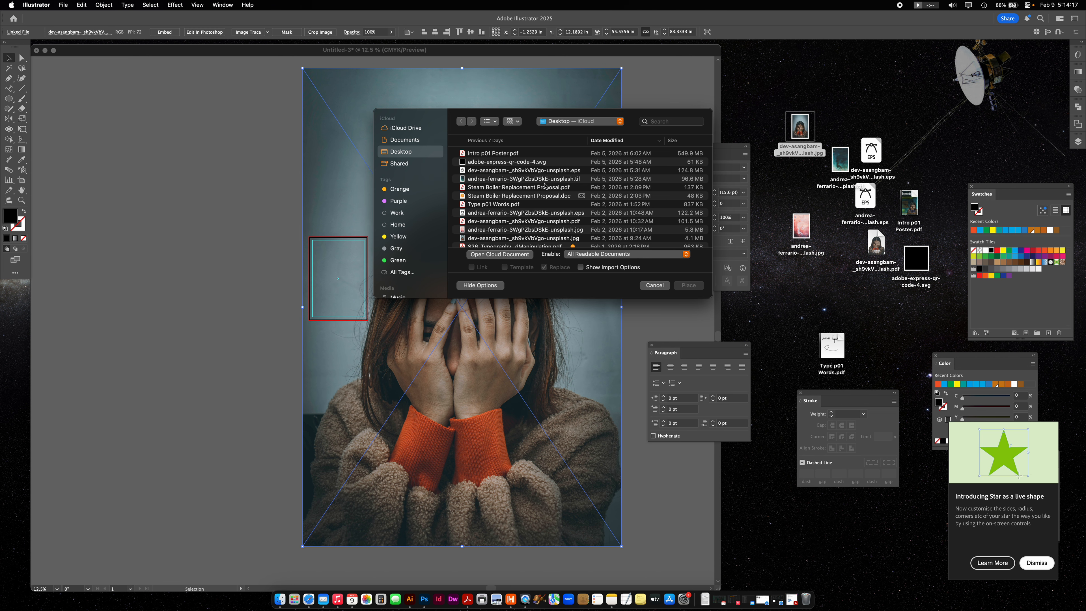
left_click(539, 179)
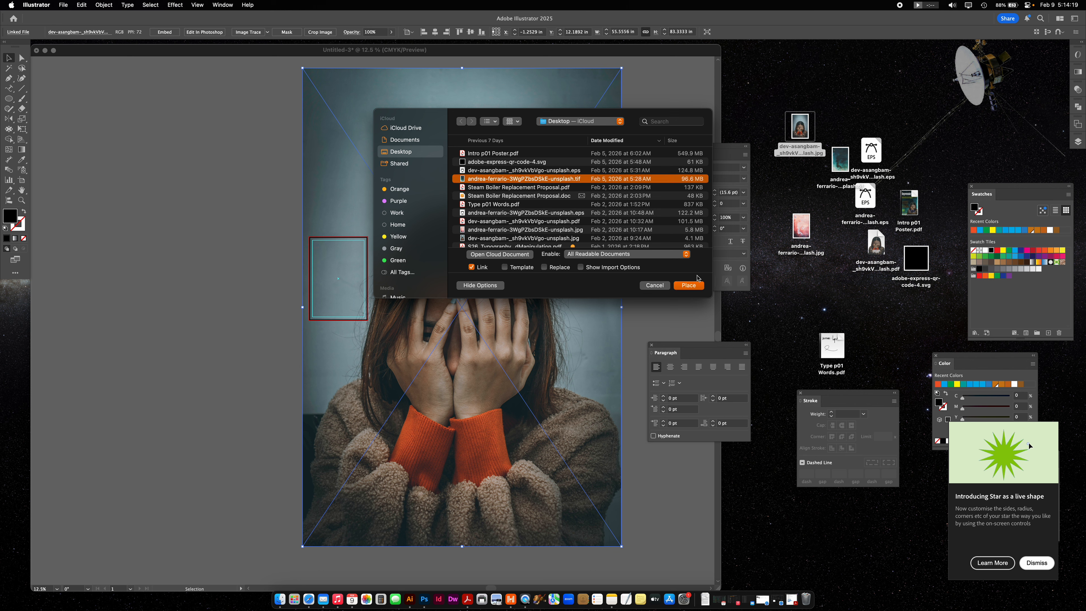
left_click(692, 286)
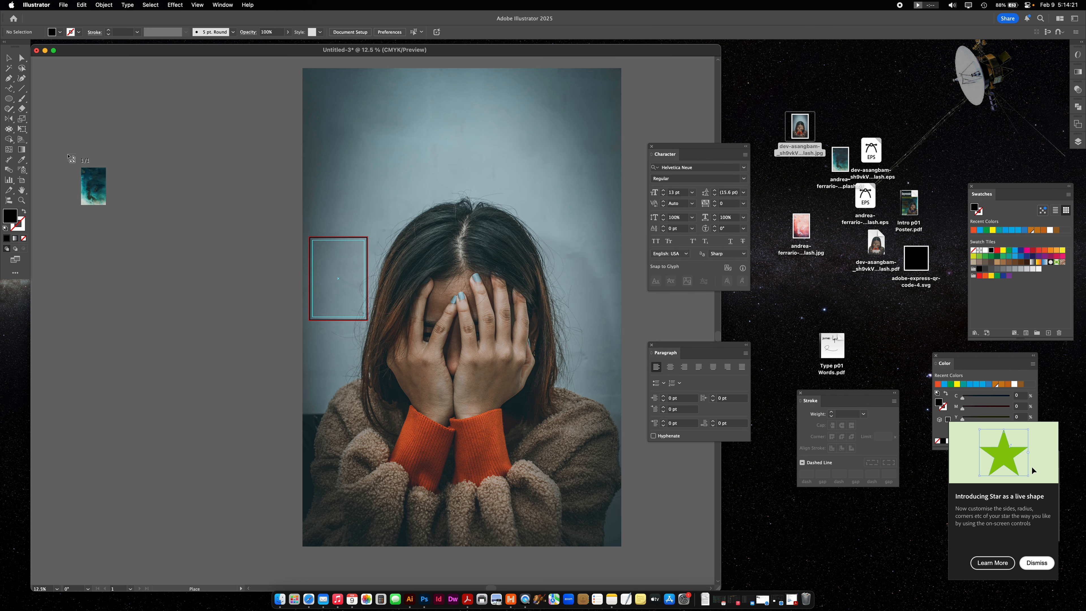
left_click(67, 155)
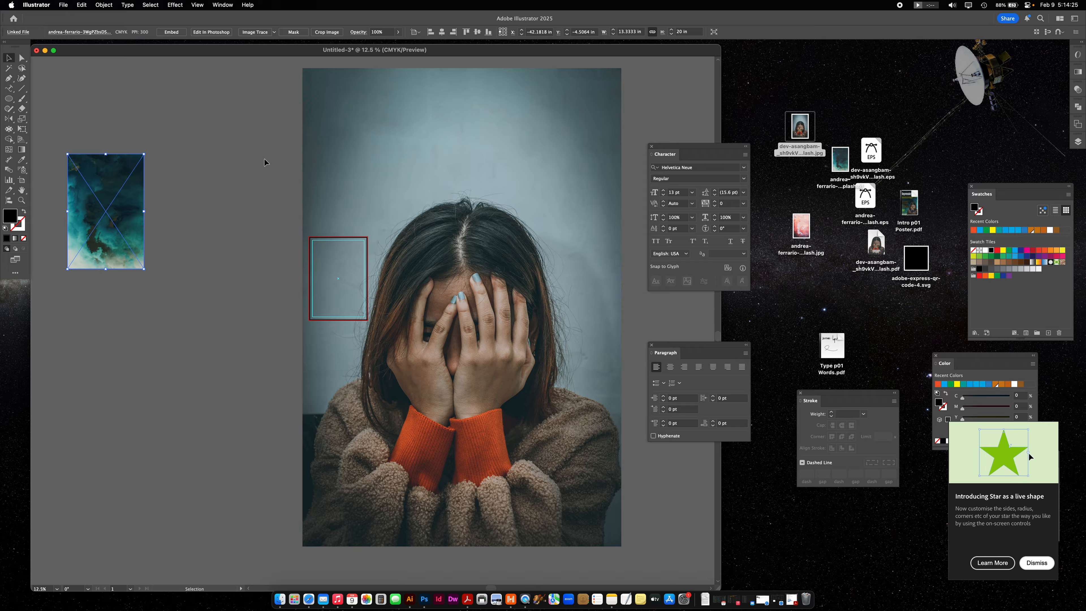
key("Delete")
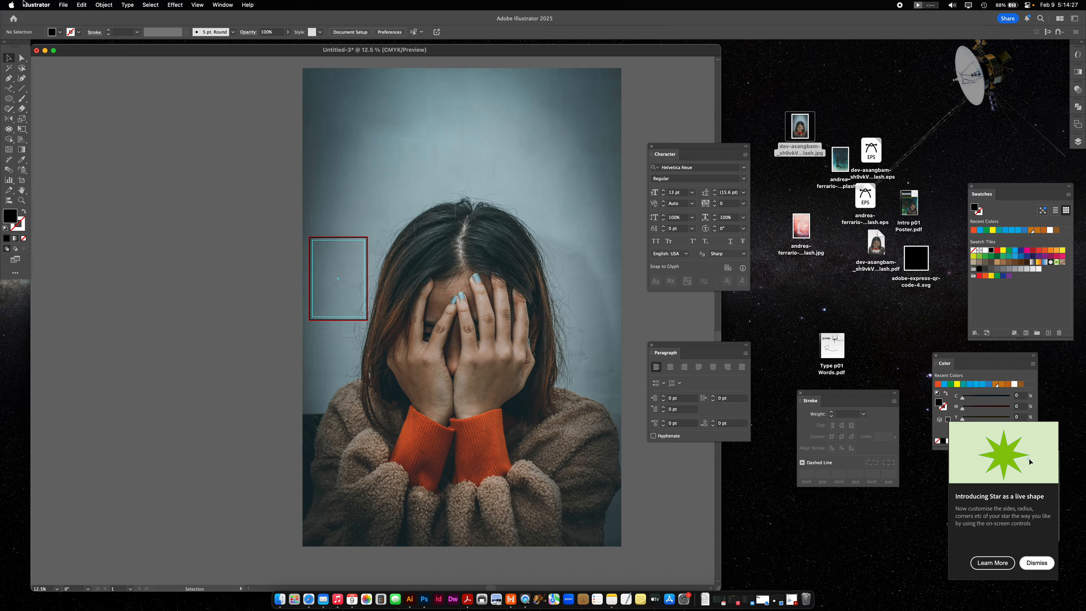
- Place the teal cloud TIF as a linked image left of the portrait, sized freehand to about 26 x 39 in
left_click(63, 4)
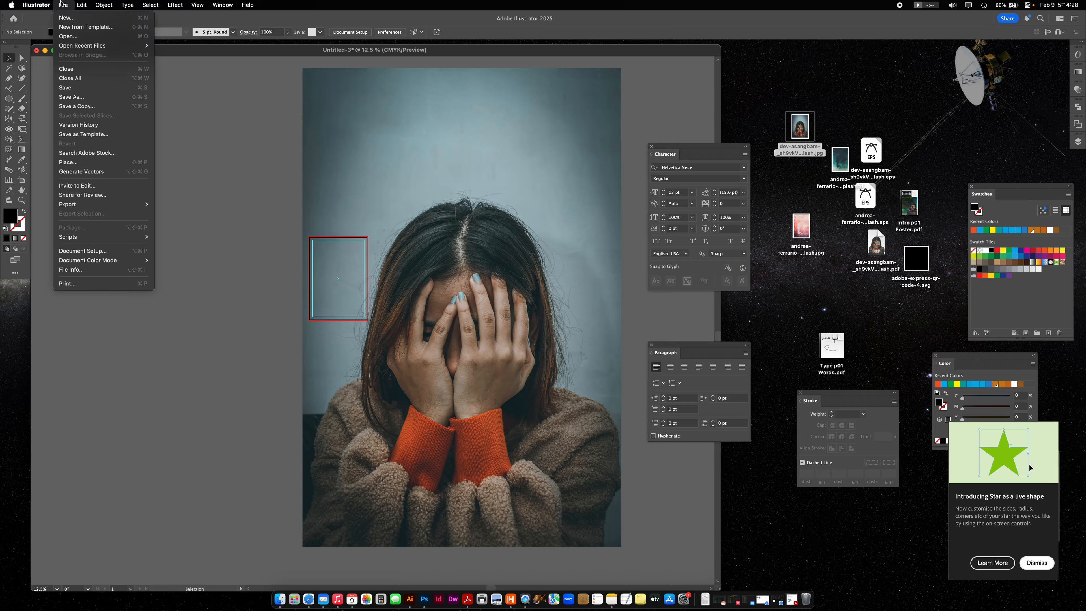
left_click(70, 163)
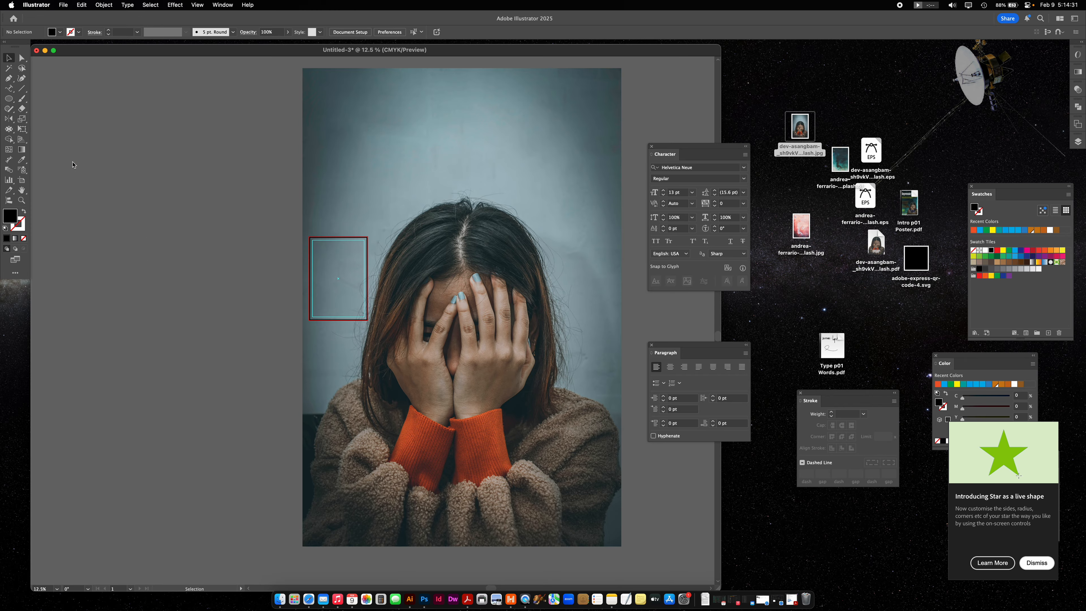
left_click(502, 180)
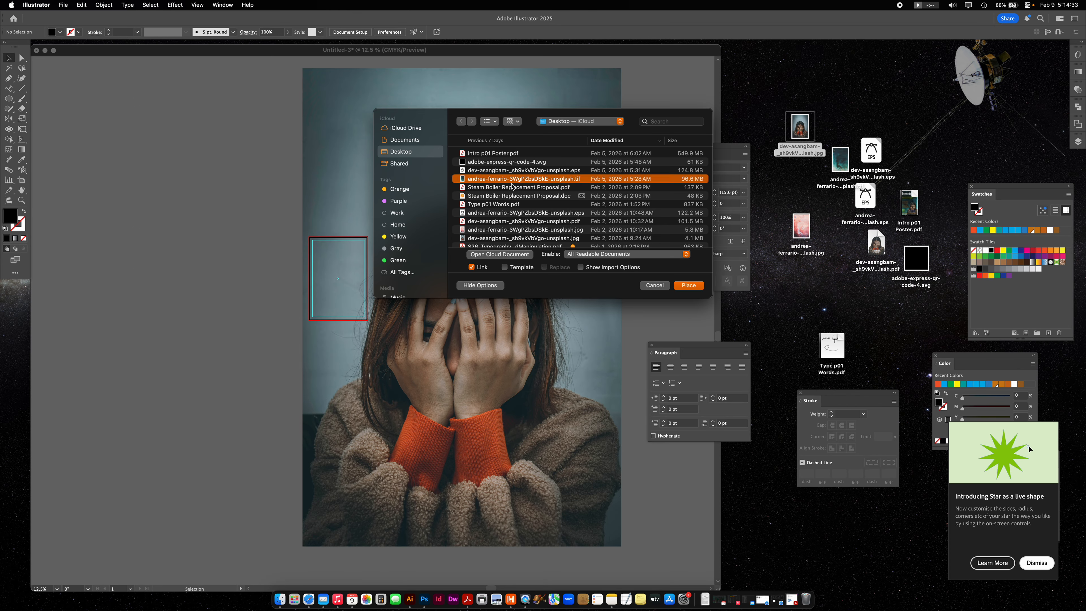
left_click(688, 285)
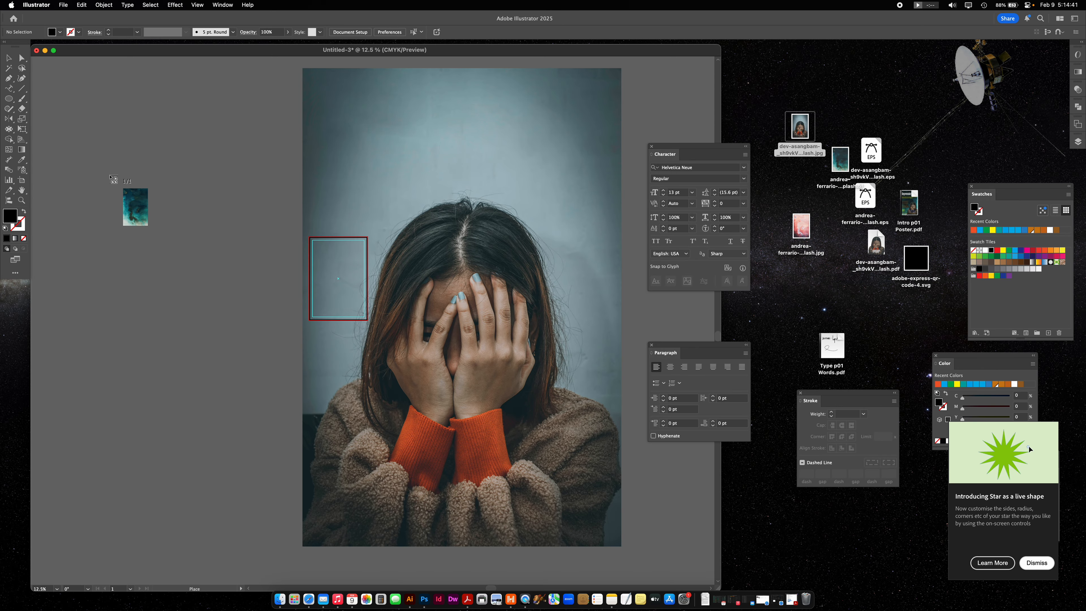
left_click_drag(78, 153, 252, 380)
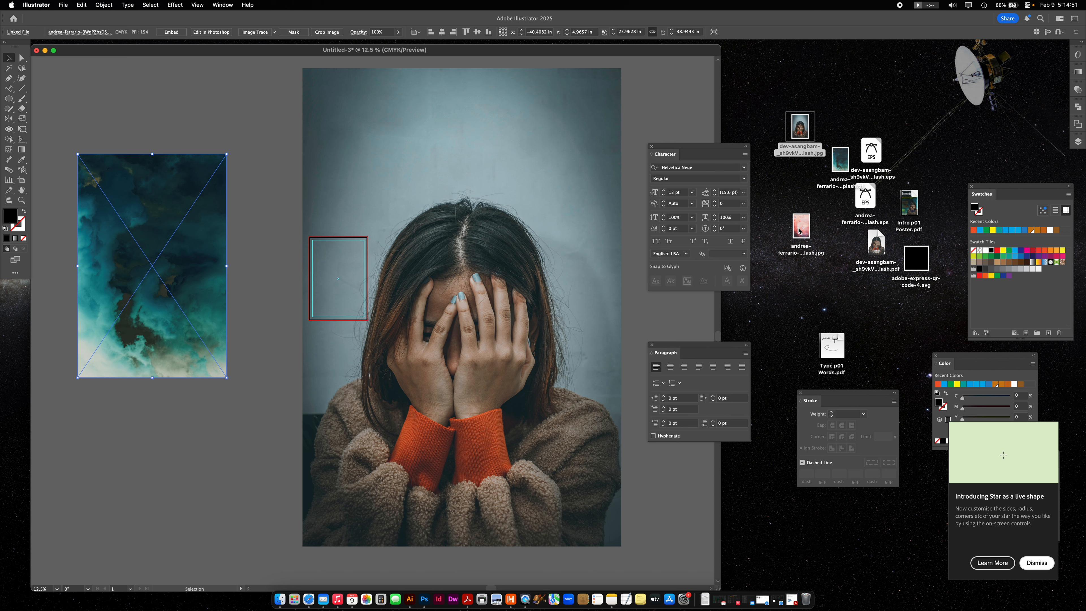
- Open the pink cloud JPG from the desktop as its own document in Adobe Illustrator 2025
left_click_drag(799, 231, 794, 191)
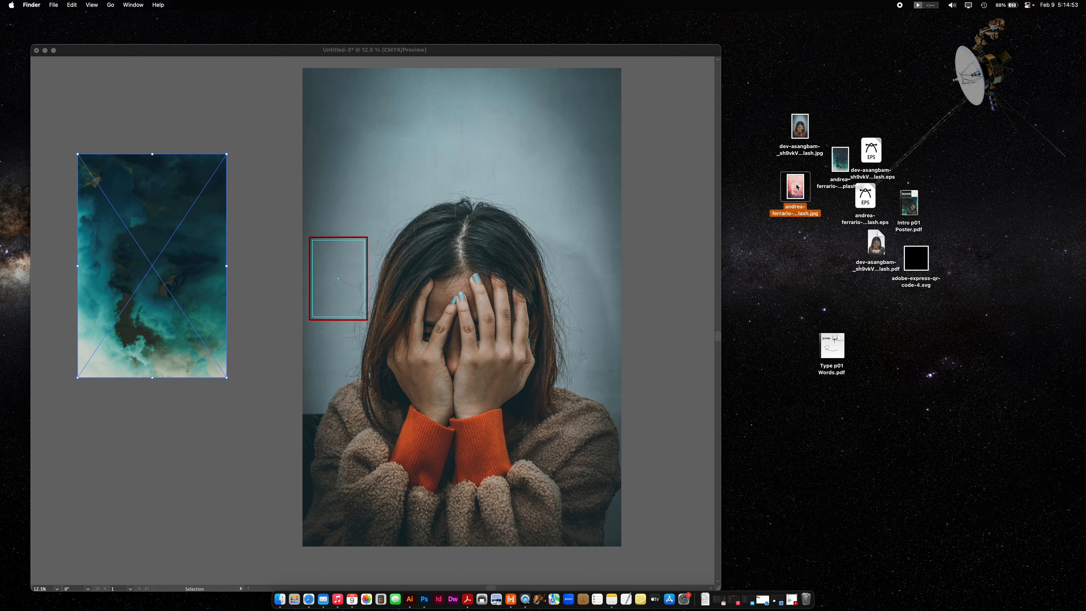
right_click(797, 187)
mouse_move(812, 203)
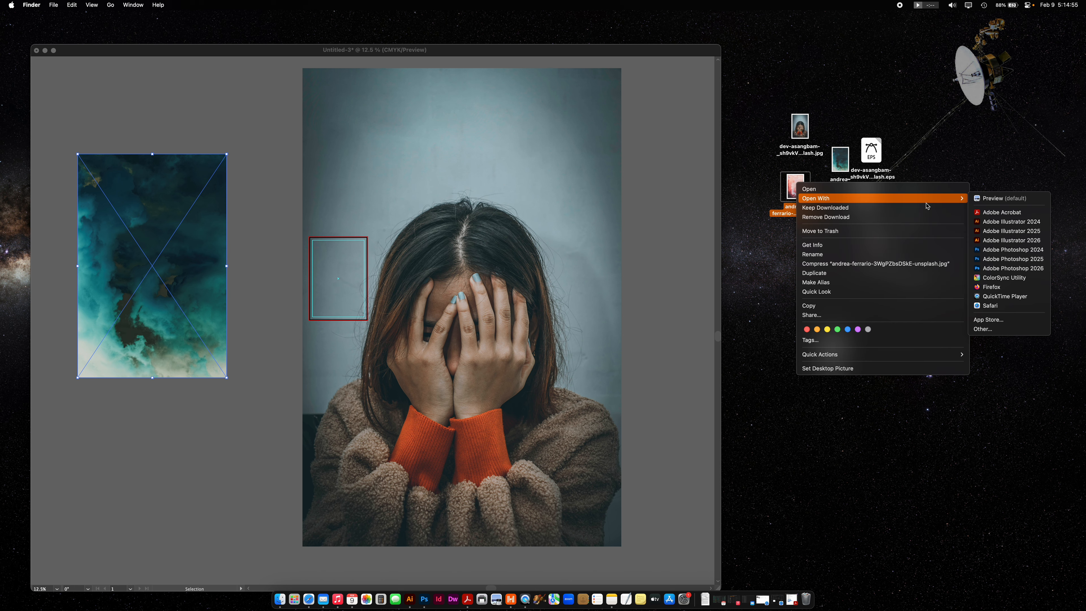
left_click(1012, 231)
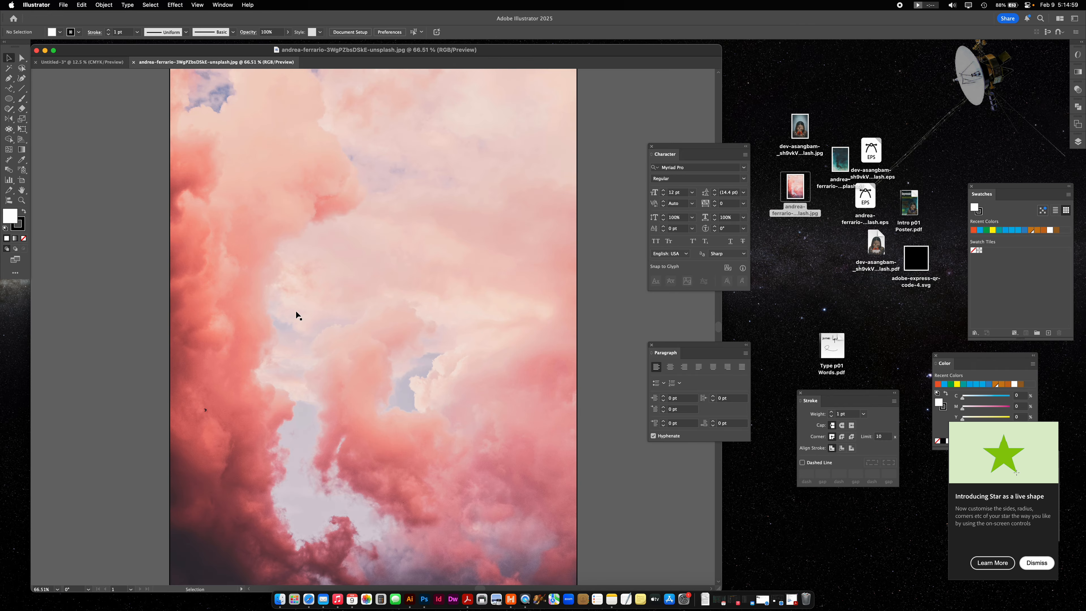
- Copy the pink cloud image, close its document, and paste the image into the poster document
left_click(327, 312)
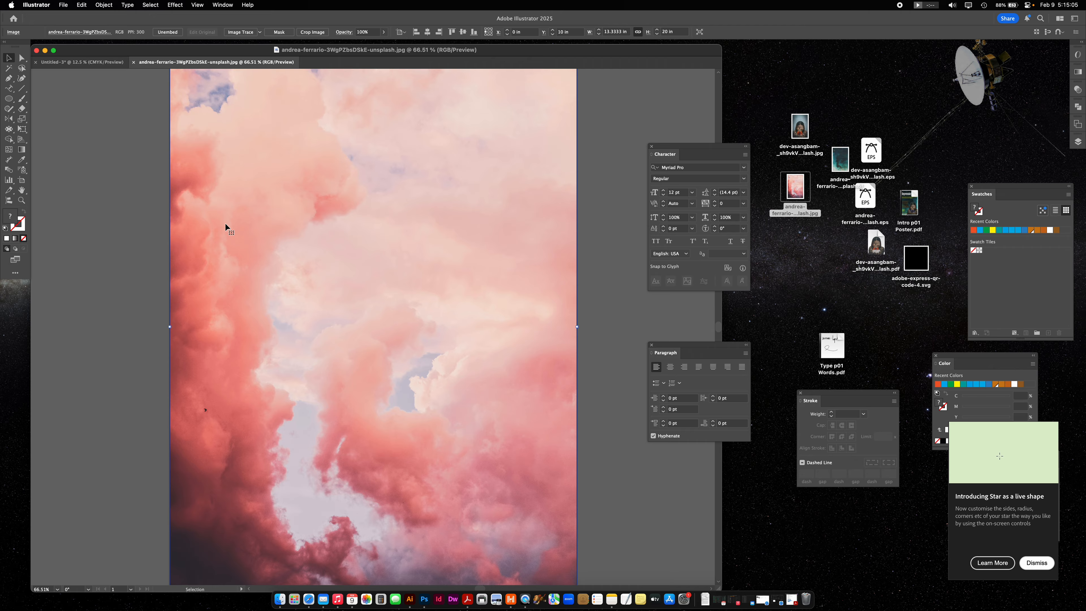
key("super+c")
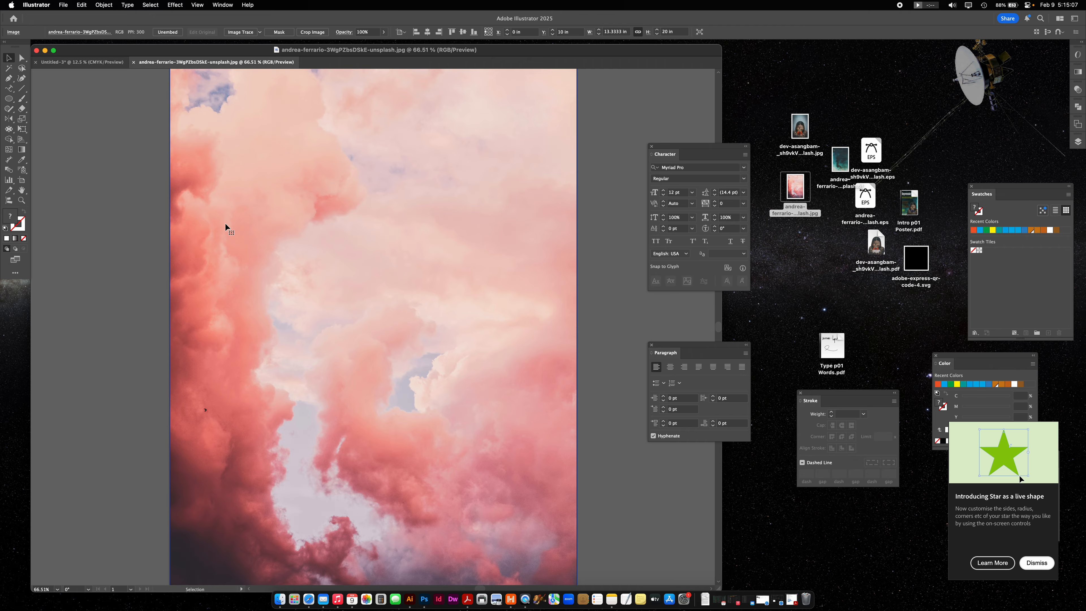
left_click(133, 62)
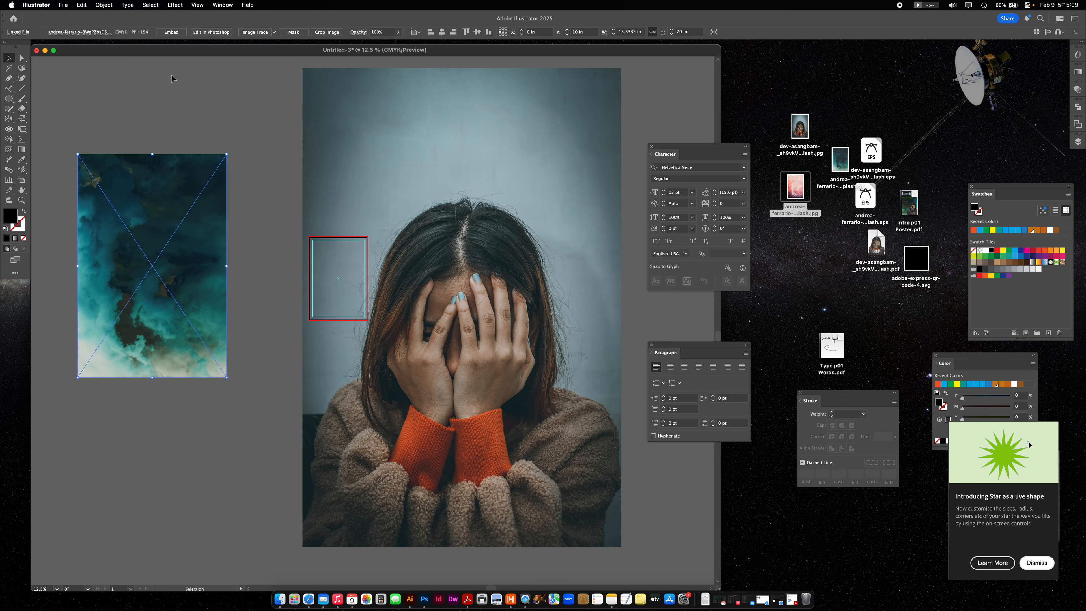
key("super+v")
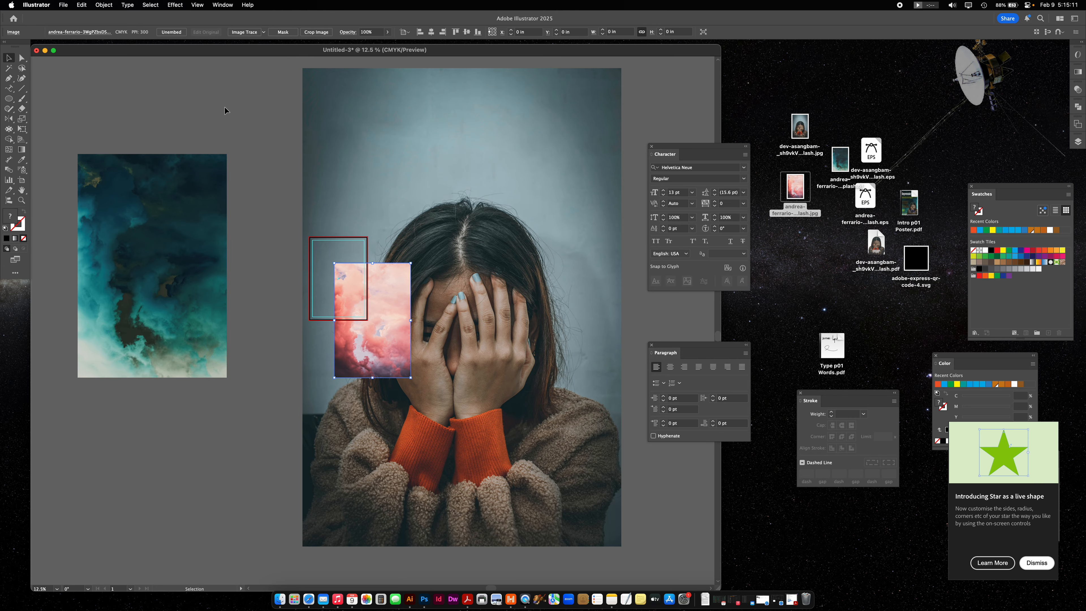
- Move the pink cloud image off the portrait and scale the teal cloud image to about 13 x 19.4 in above it
left_click_drag(388, 268, 259, 400)
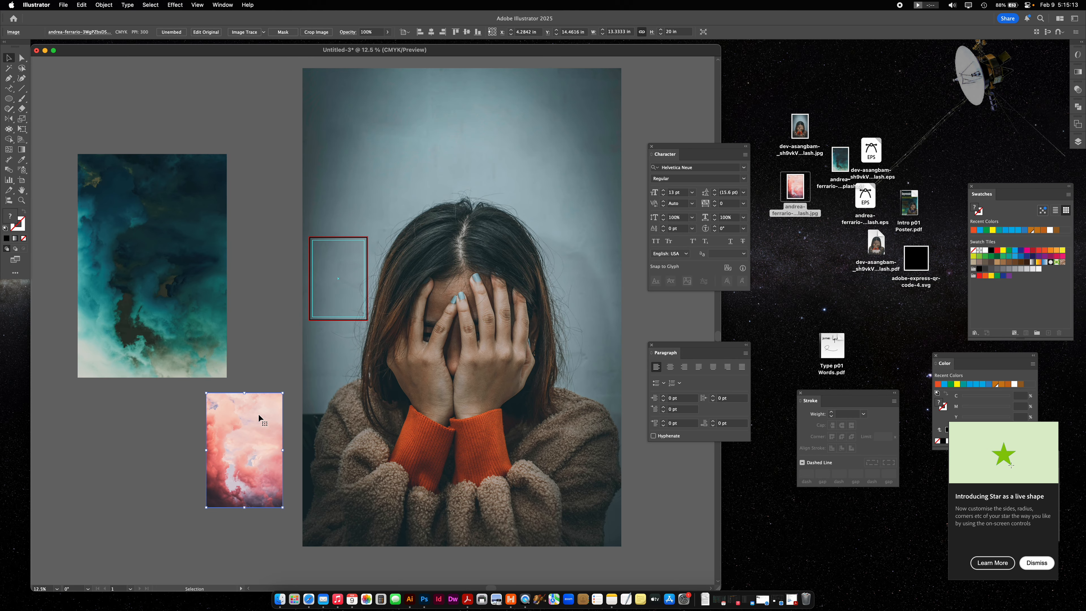
left_click_drag(163, 308, 202, 313)
left_click(202, 313)
left_click_drag(192, 384, 192, 272)
left_click_drag(195, 248, 237, 345)
- Scale the portrait to about 16.7 x 25 in, set it below the artboard, and align the pink cloud image roughly under the teal one
left_click_drag(417, 371, 412, 368)
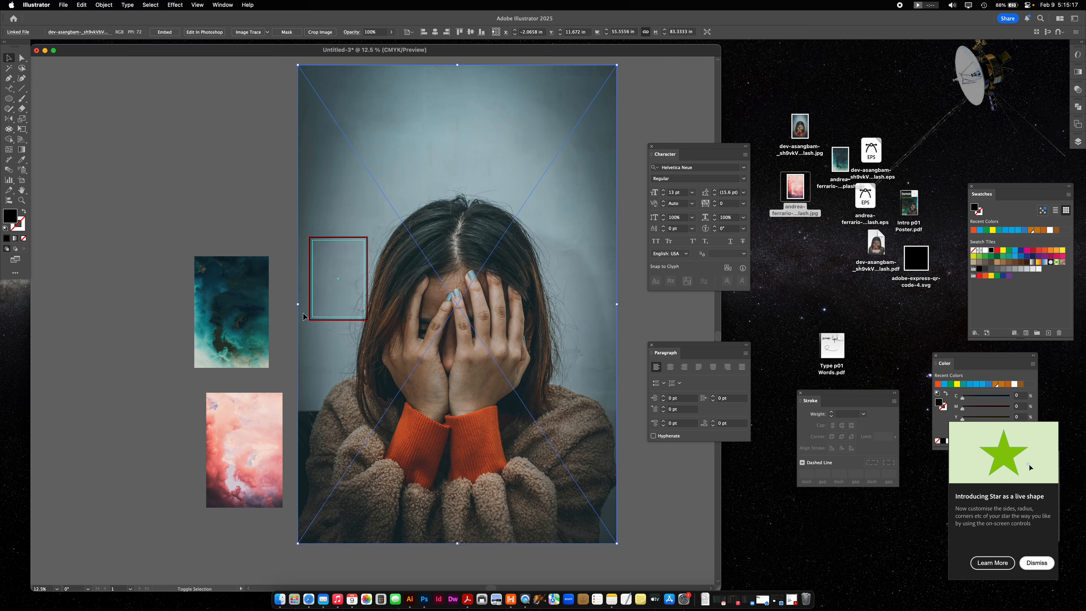
left_click_drag(298, 304, 317, 422)
left_click_drag(229, 452, 225, 454)
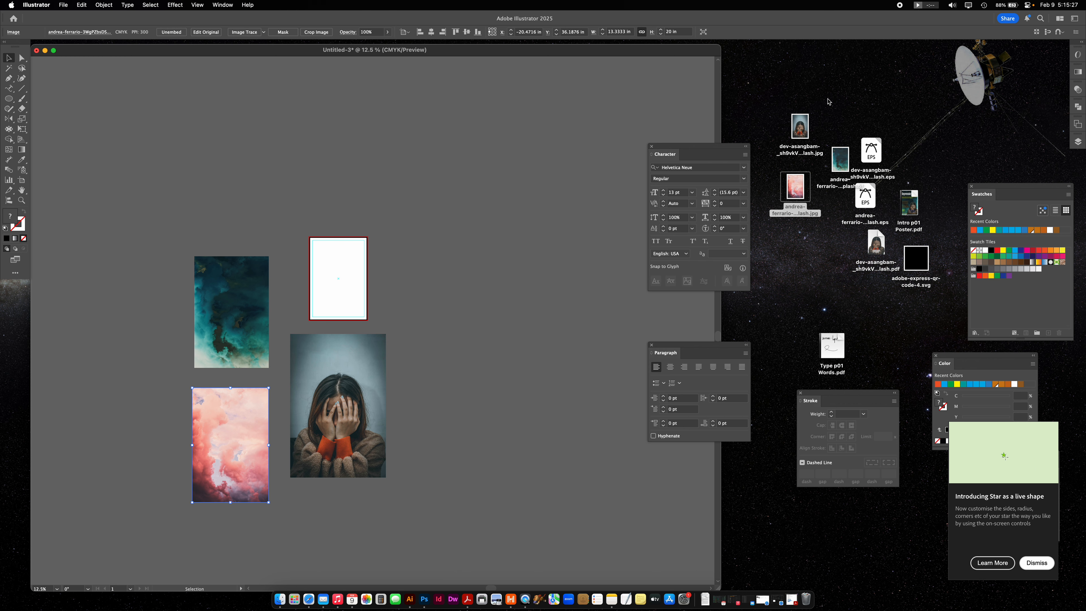
- Group the portrait JPG, teal cloud TIF and pink cloud JPG files closely together on the desktop
left_click_drag(838, 163, 820, 169)
left_click_drag(799, 128, 783, 118)
left_click_drag(822, 175, 786, 189)
left_click_drag(819, 148, 816, 151)
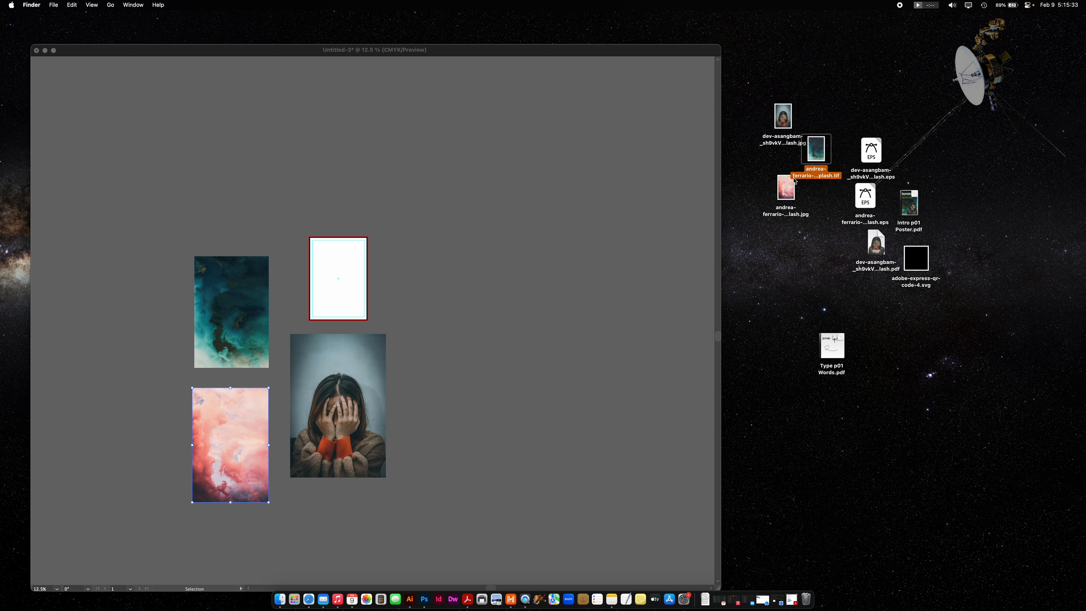
- Compare how the portrait, teal cloud and pink cloud images are stored in the document, relating the pink one to its desktop file
left_click(489, 214)
left_click(327, 379)
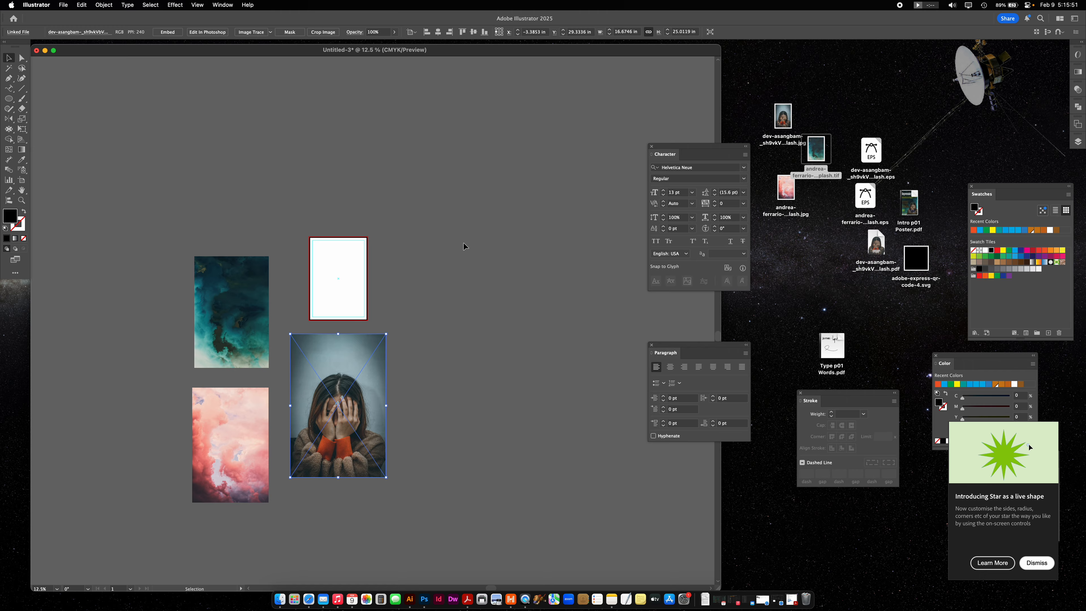
left_click(263, 301)
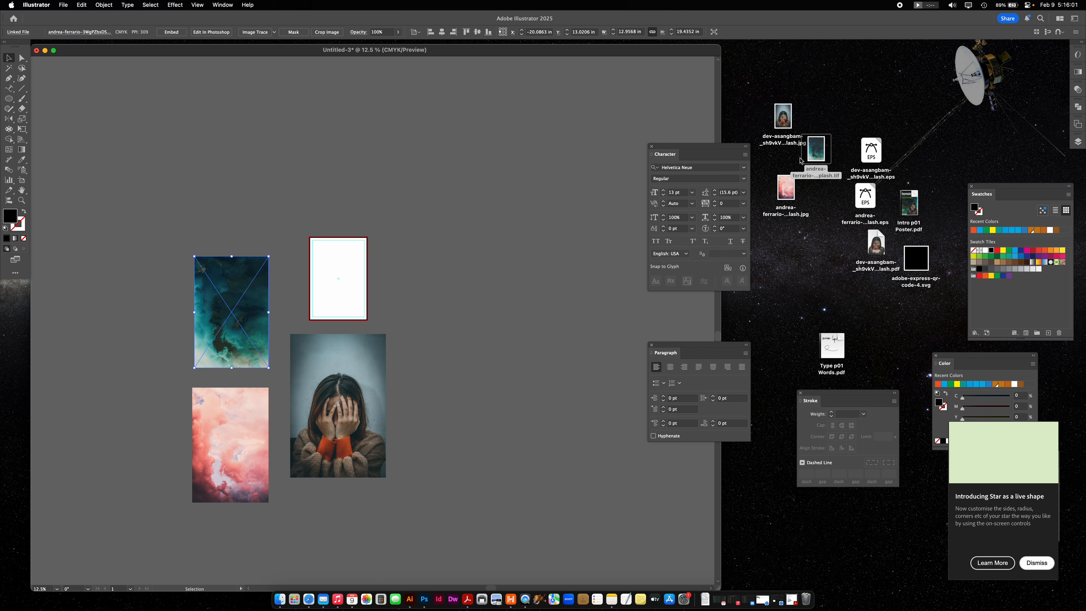
left_click(417, 247)
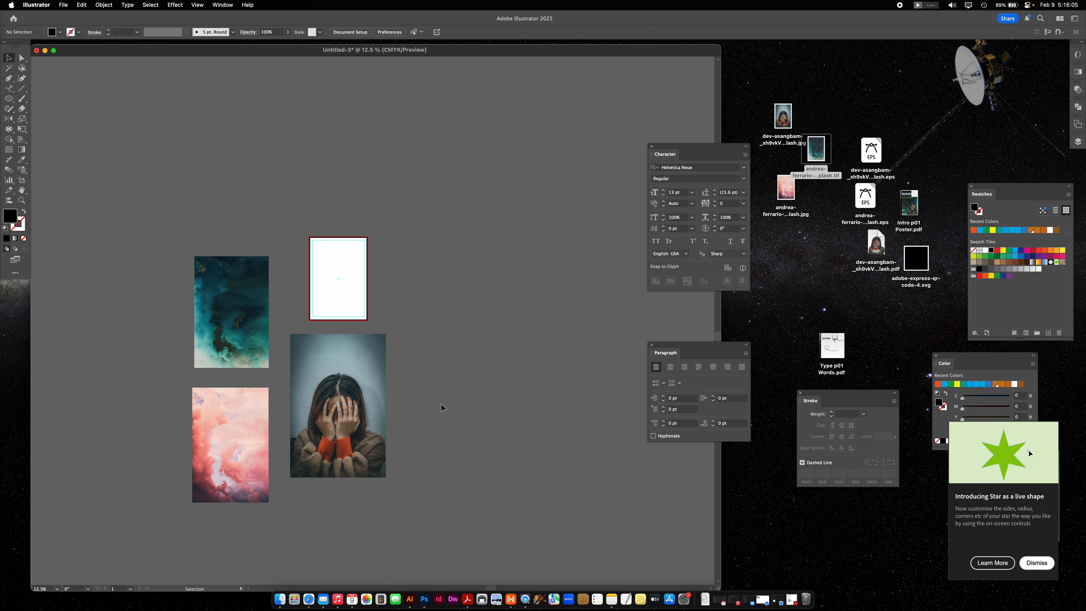
left_click(234, 394)
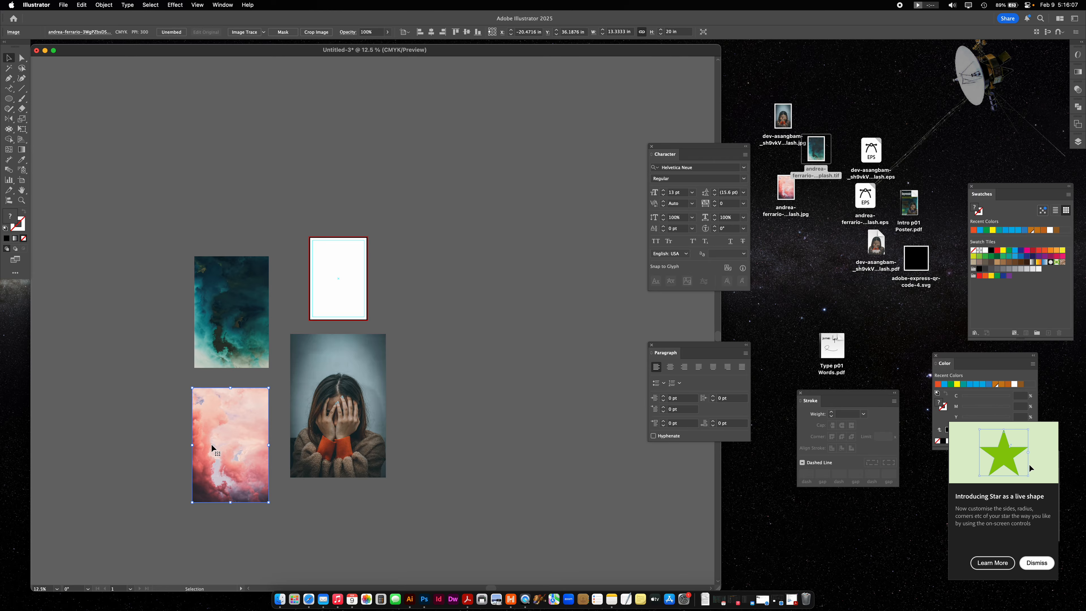
left_click_drag(789, 188, 811, 192)
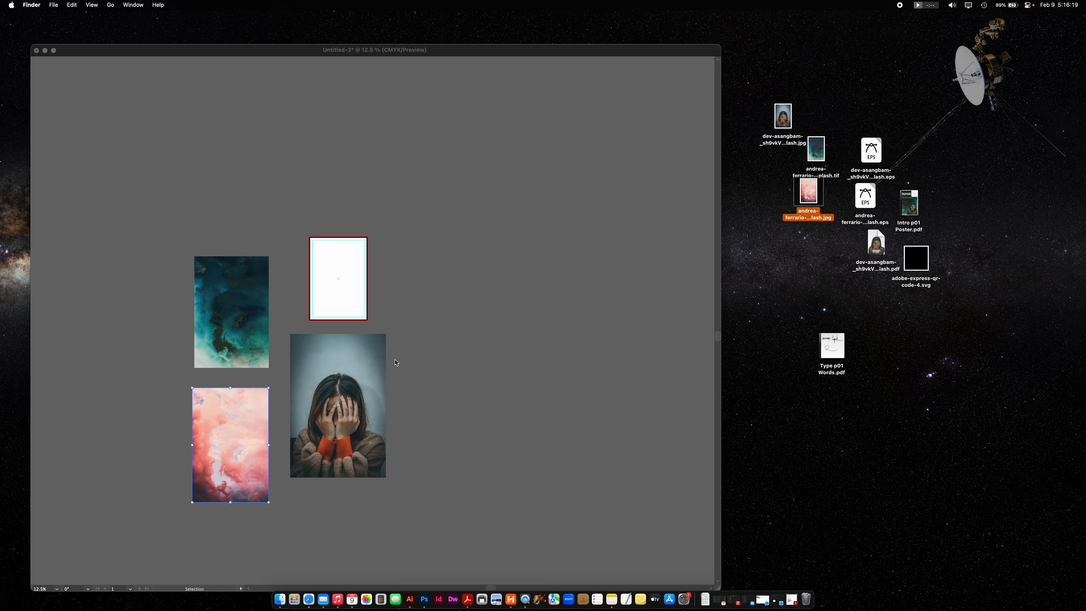
left_click(238, 429)
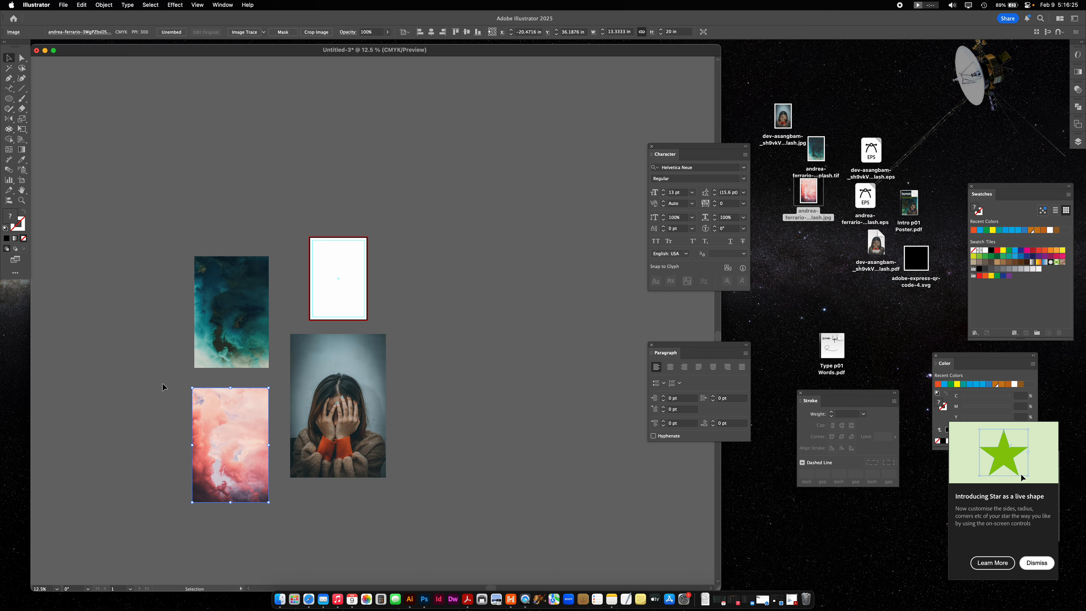
left_click(286, 327)
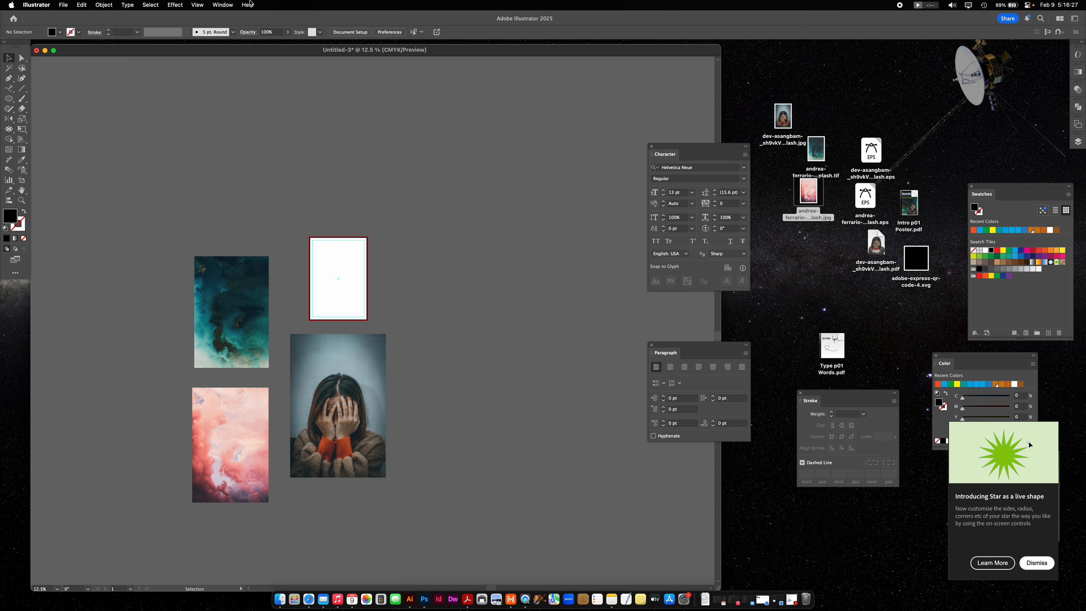
- Show the Links panel beside the images and enlarge it with the link details expanded
left_click(223, 5)
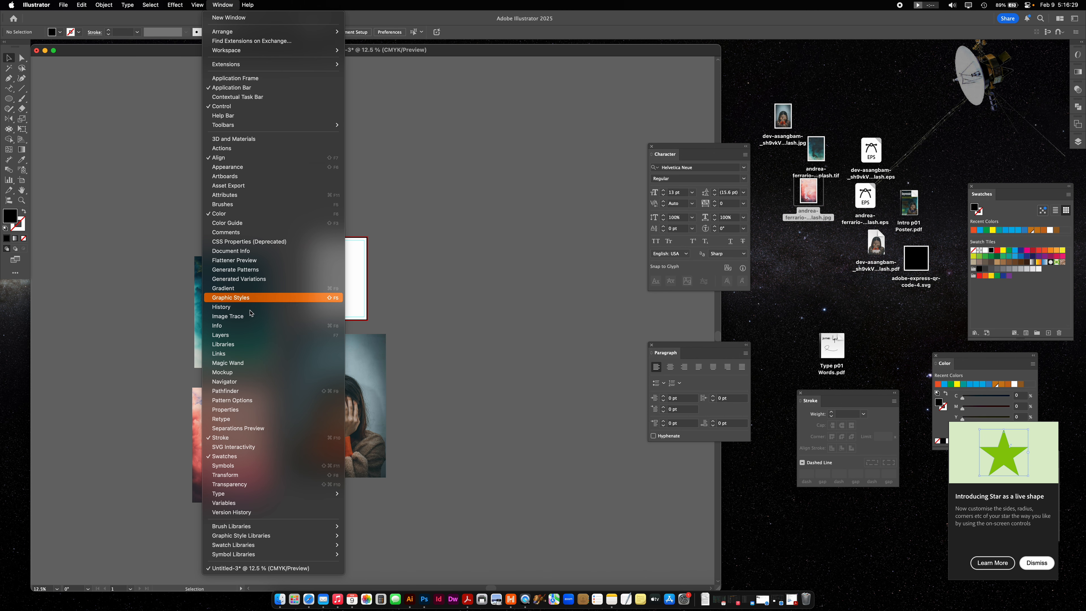
left_click(261, 354)
left_click_drag(80, 165, 458, 152)
left_click(71, 169)
left_click_drag(477, 305, 478, 477)
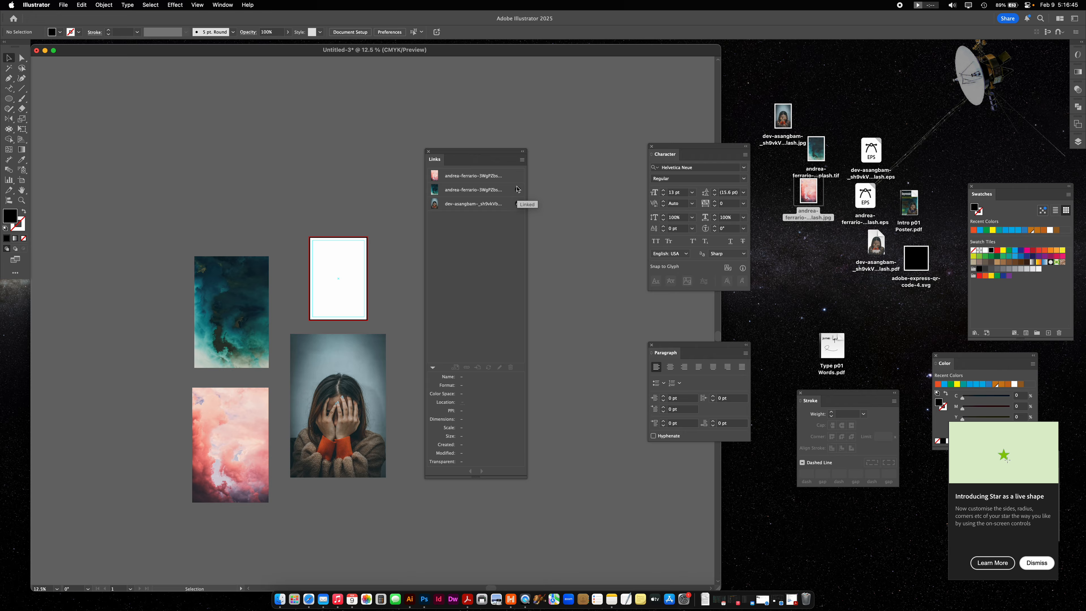
- Check the link details of the pink cloud and portrait images, and scale the portrait down to about 12.1 x 18.2 in
left_click(242, 443)
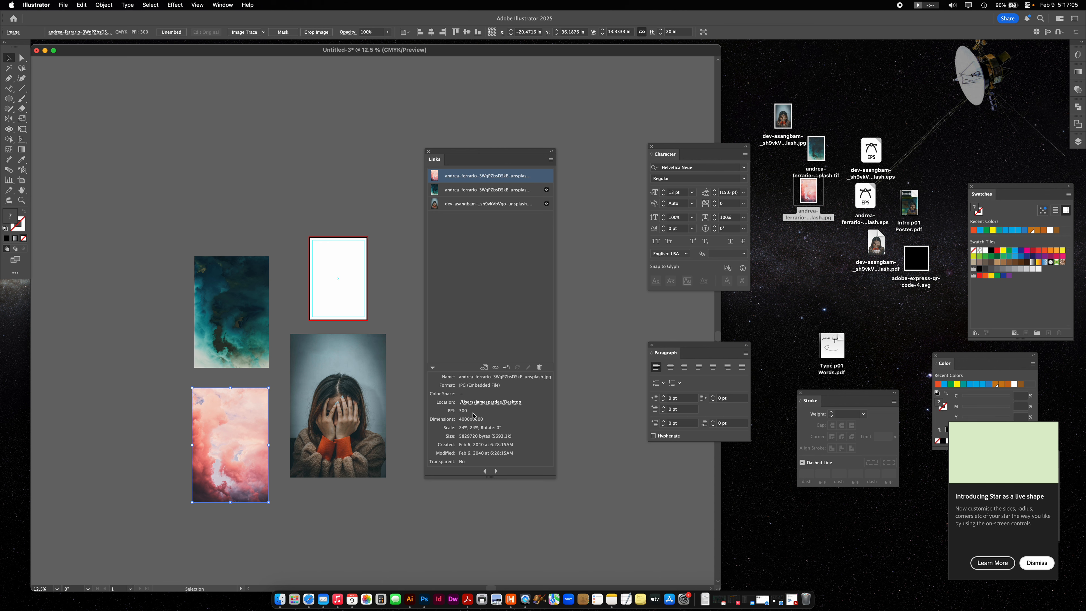
left_click(360, 370)
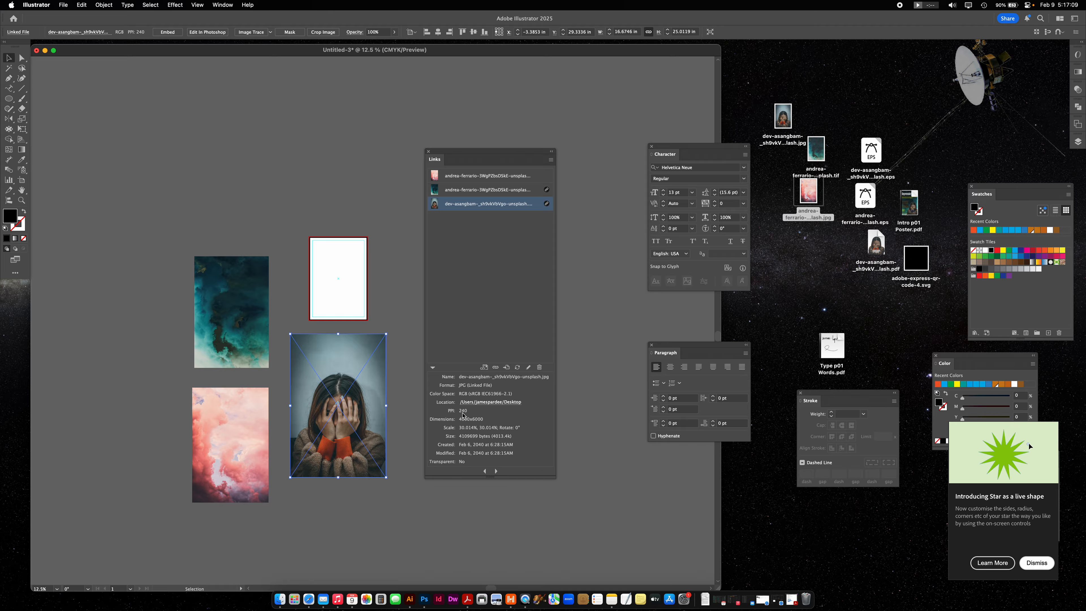
left_click_drag(387, 405, 359, 406)
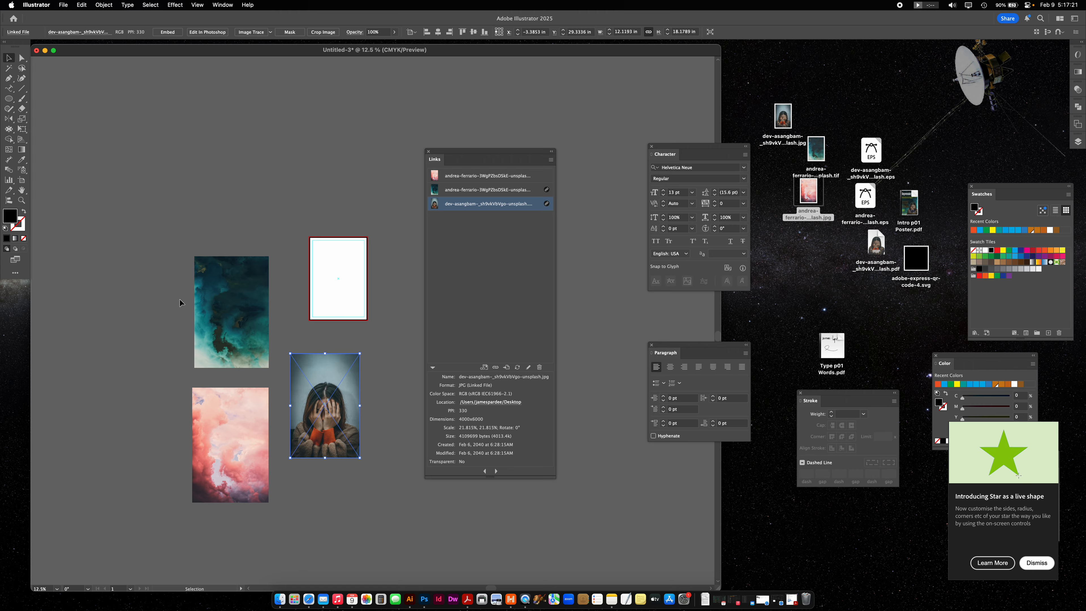
- Enlarge the teal cloud image to about 33.1 x 49.7 in and move it up clear of the pink cloud image
left_click(210, 293)
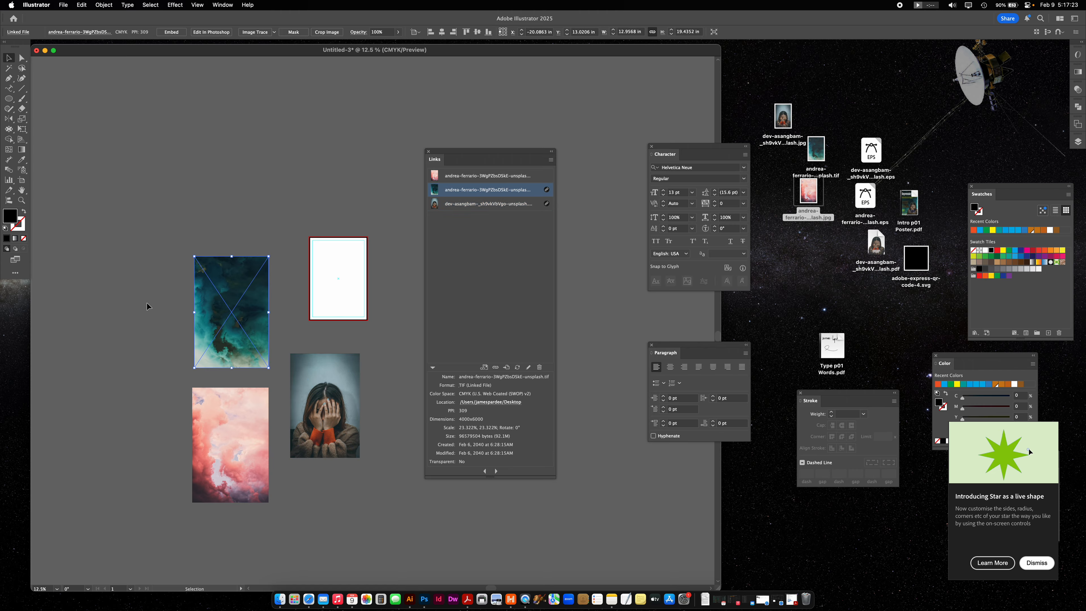
left_click_drag(194, 312, 78, 311)
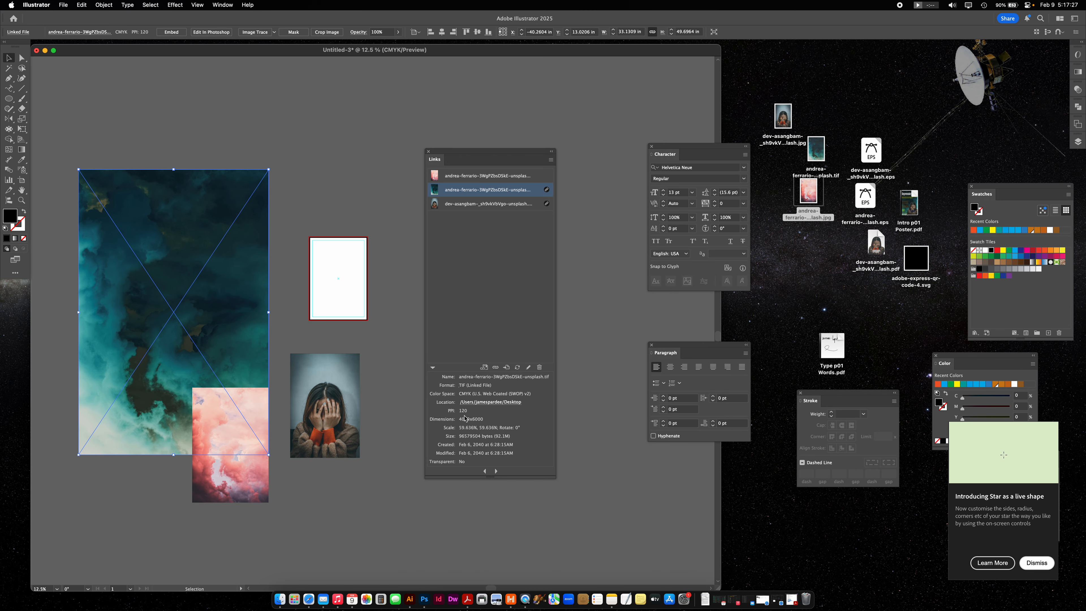
left_click_drag(210, 336, 223, 264)
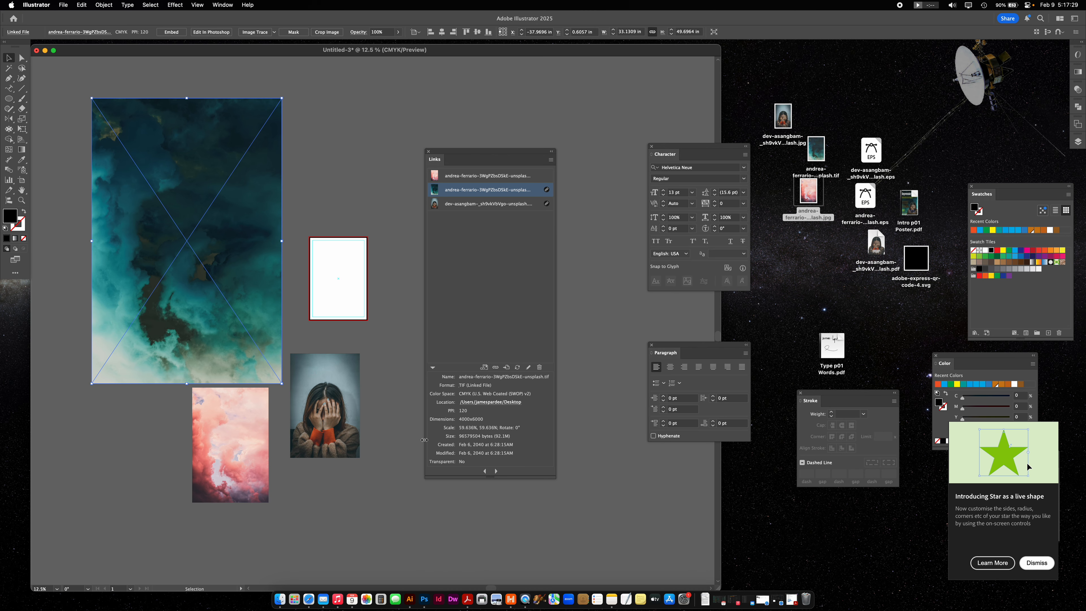
- Move the pink cloud image over the artboard so it covers the whole page and bleed
left_click(228, 454)
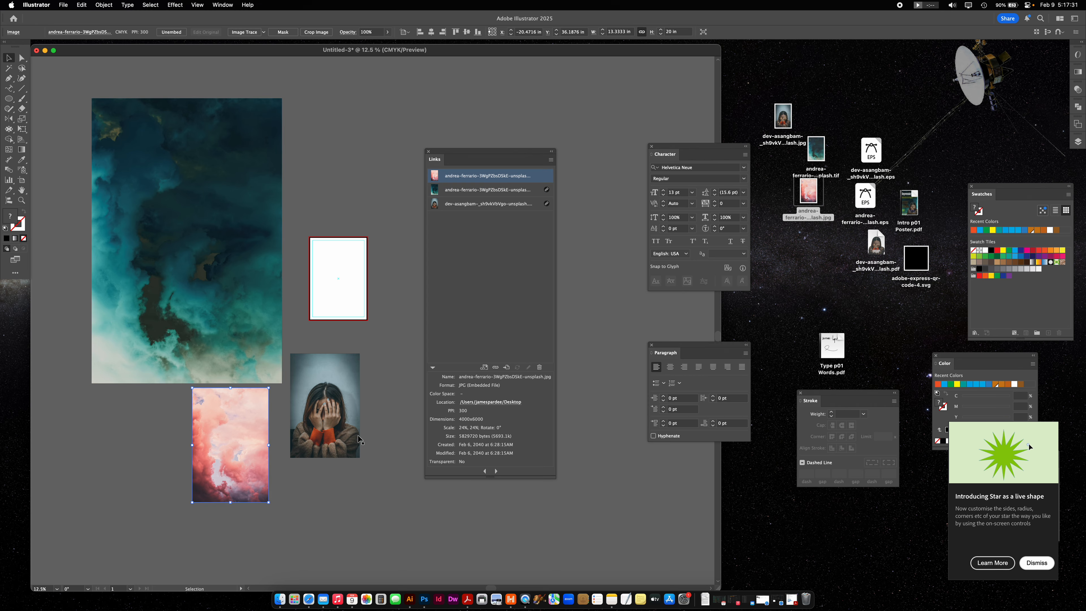
left_click_drag(254, 461, 346, 285)
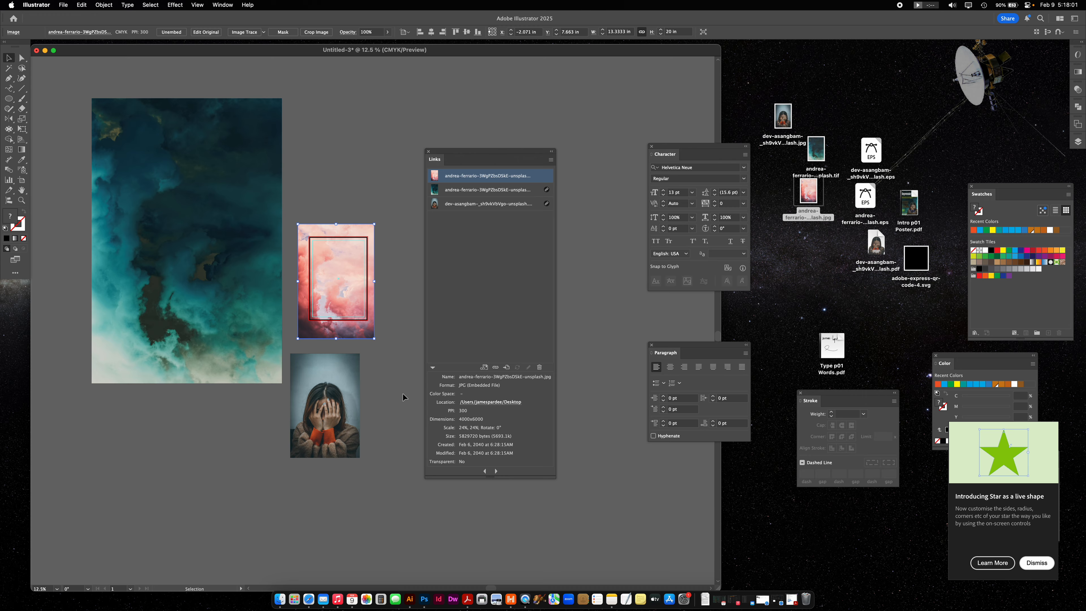
left_click(392, 400)
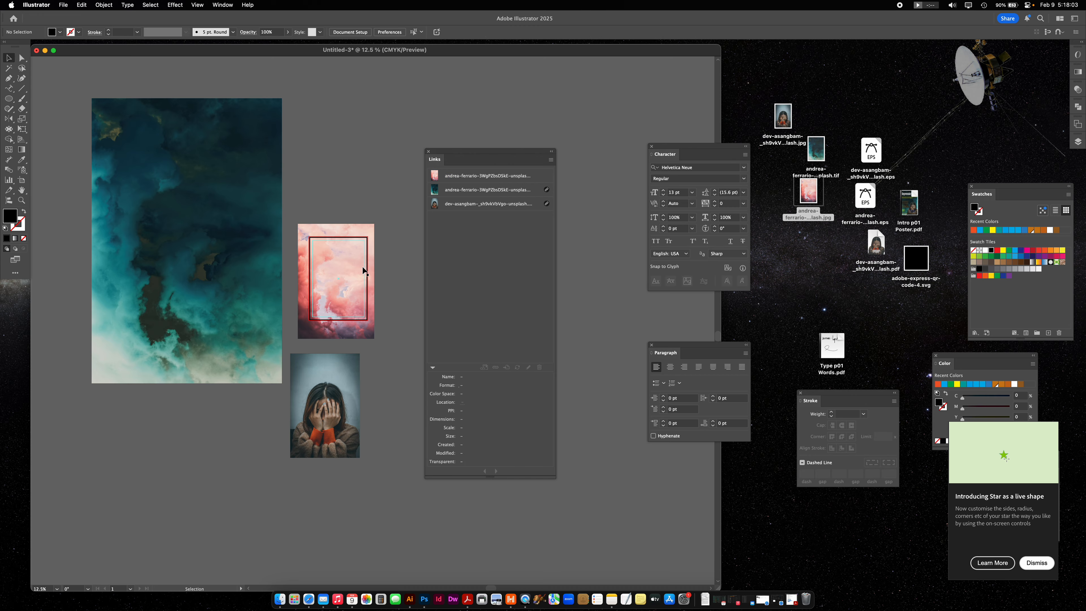
left_click(351, 291)
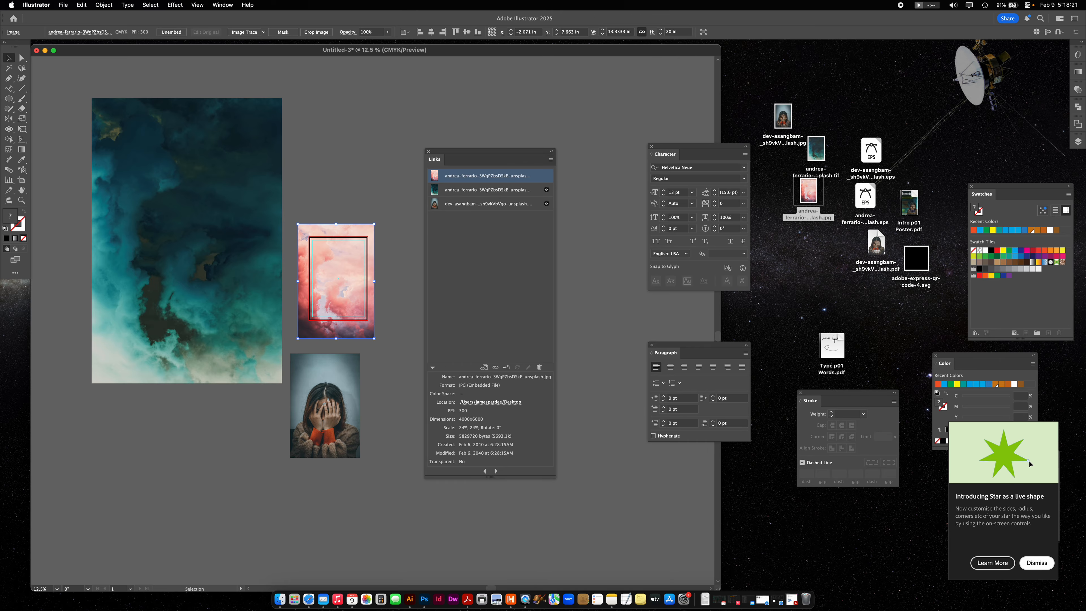
key("Tab")
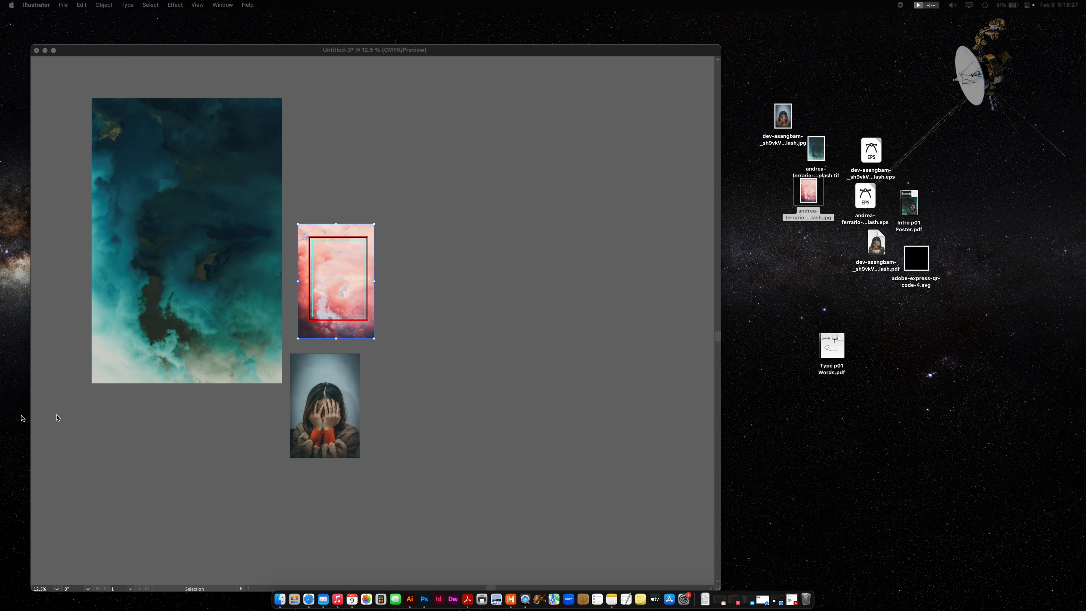
key("Tab")
left_click(385, 291)
left_click(317, 270)
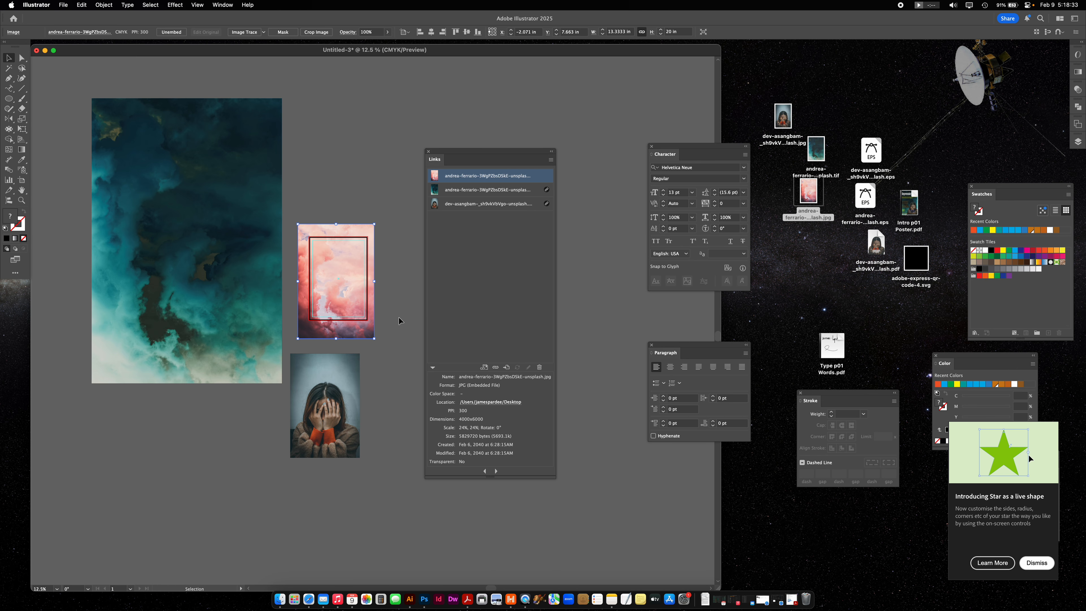
- Move the Links panel clear of the artwork and draw a closed Pen shape with a curved right edge over the pink image's left half
scroll(402, 308, "up", 4)
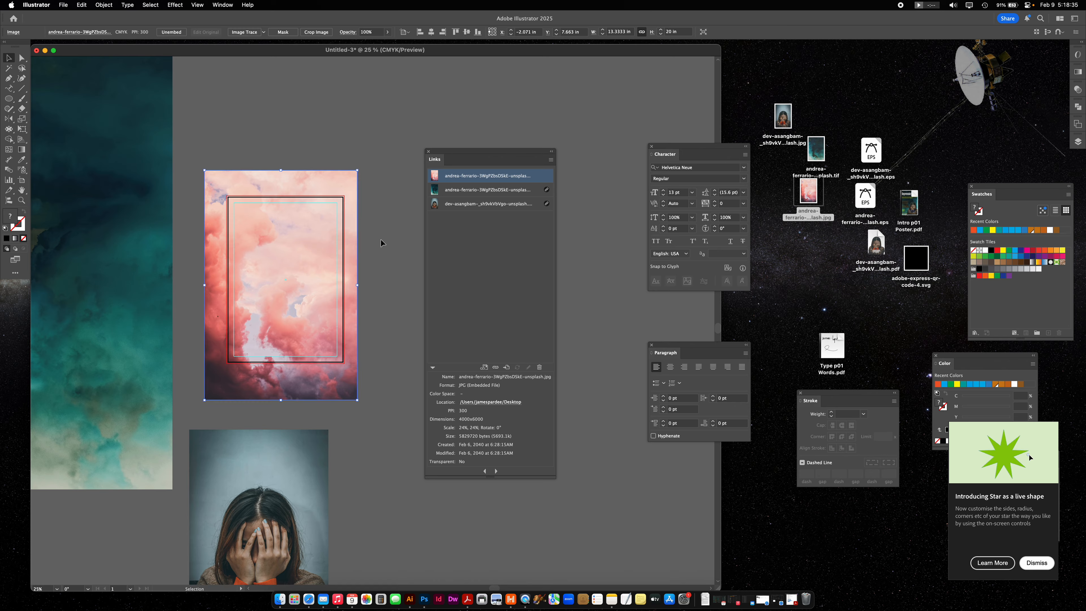
left_click_drag(473, 153, 597, 156)
left_click_drag(372, 291, 444, 258)
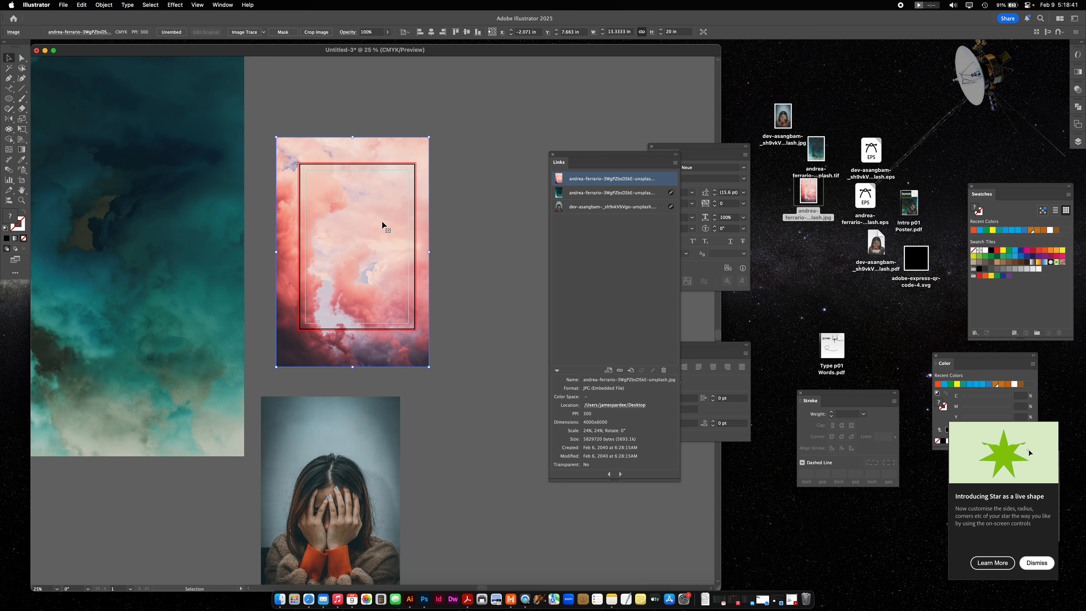
left_click(501, 295)
key("p")
left_click(321, 157)
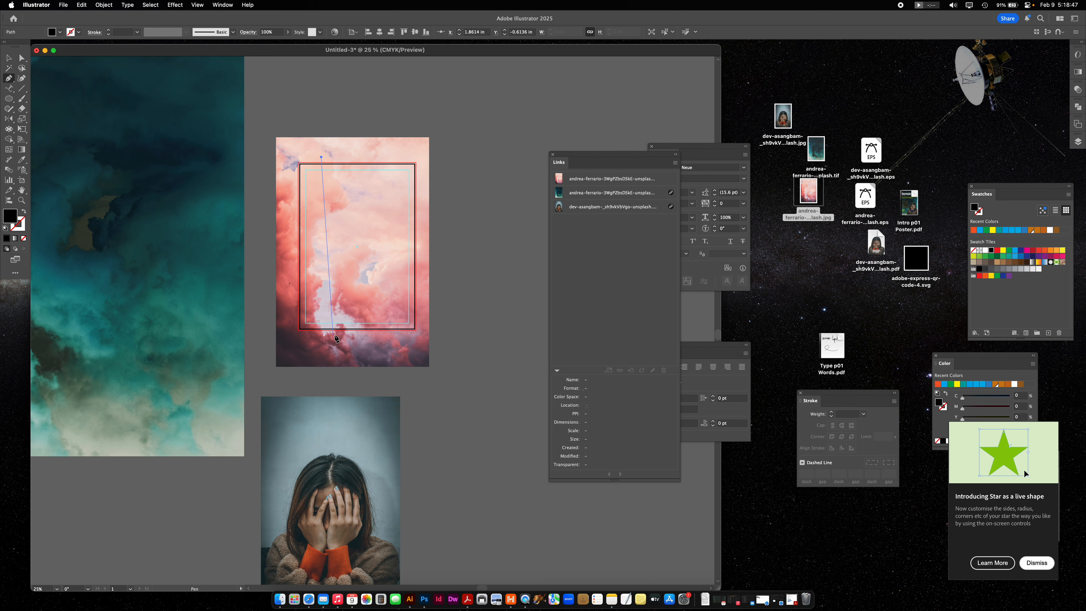
left_click_drag(354, 337, 316, 471)
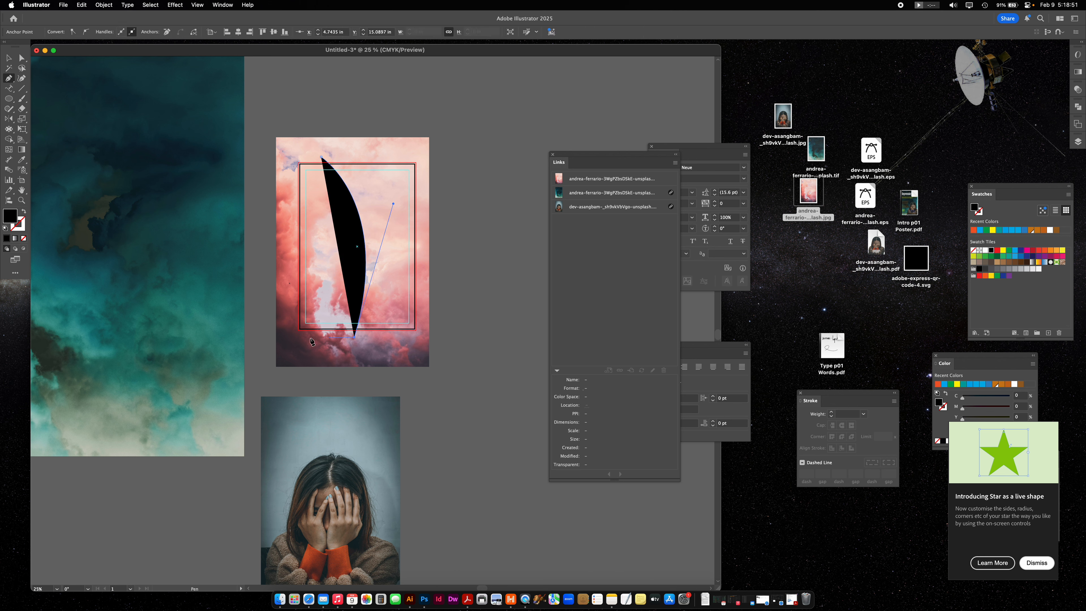
left_click(289, 336)
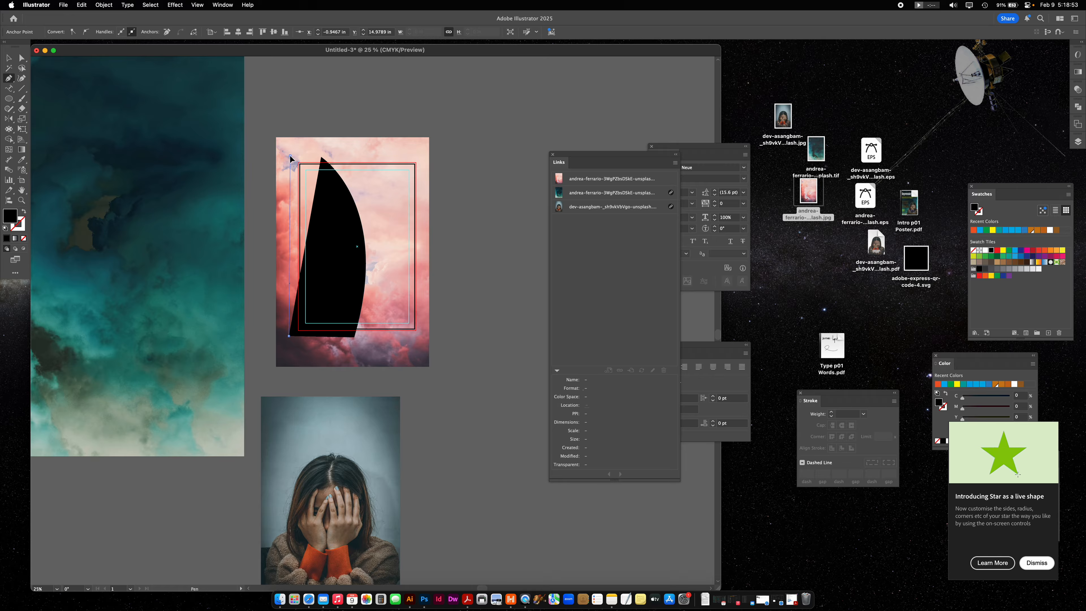
left_click(290, 156)
left_click(321, 157)
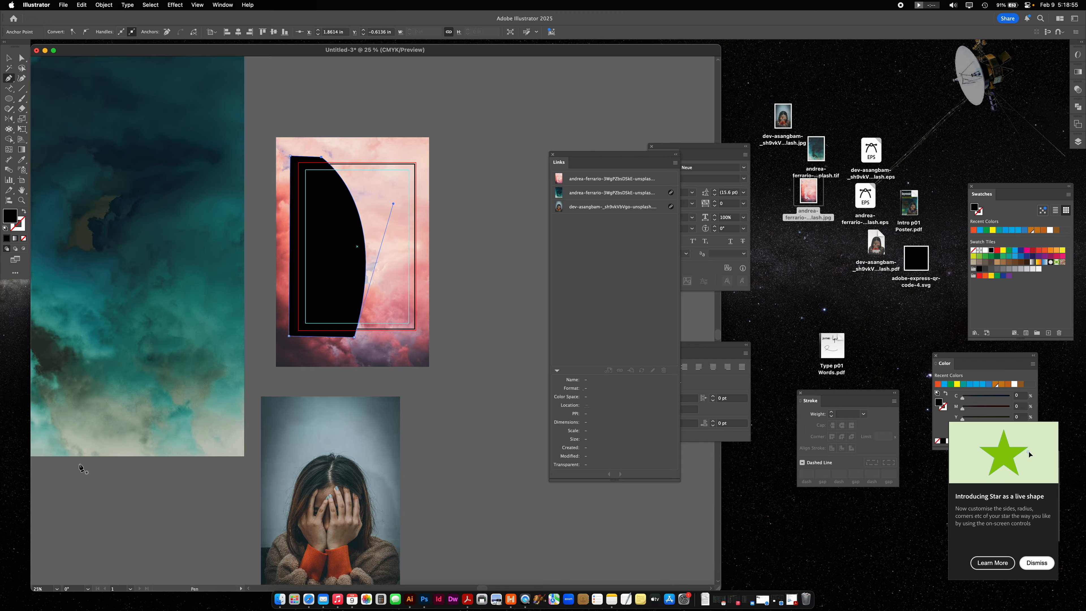
- Make a clipping mask from the pink cloud image and the black Pen shape on top of it
key("v")
left_click(427, 165)
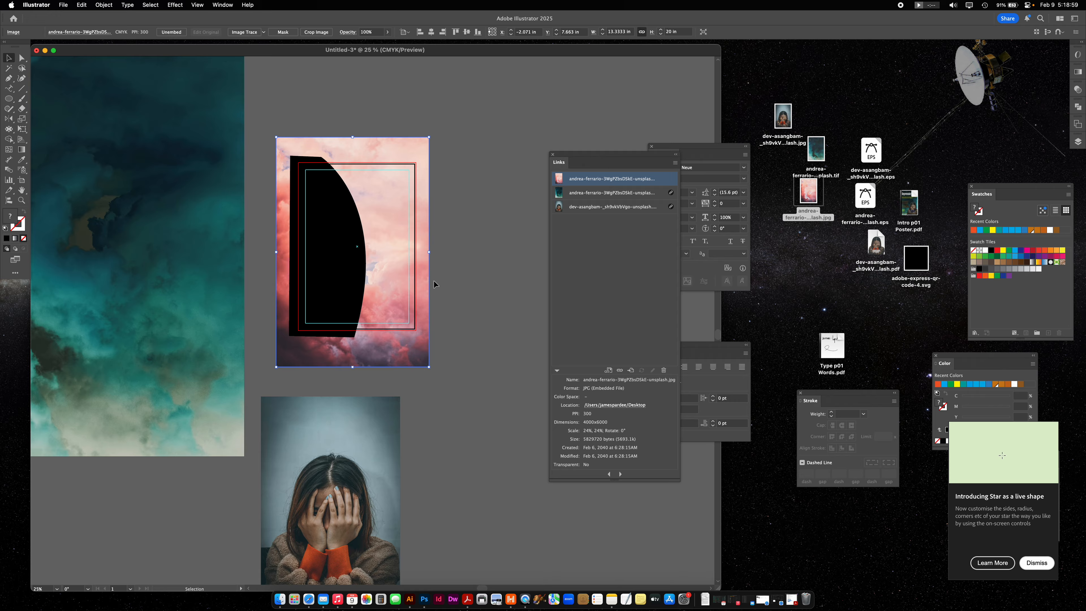
left_click(347, 237, "shift")
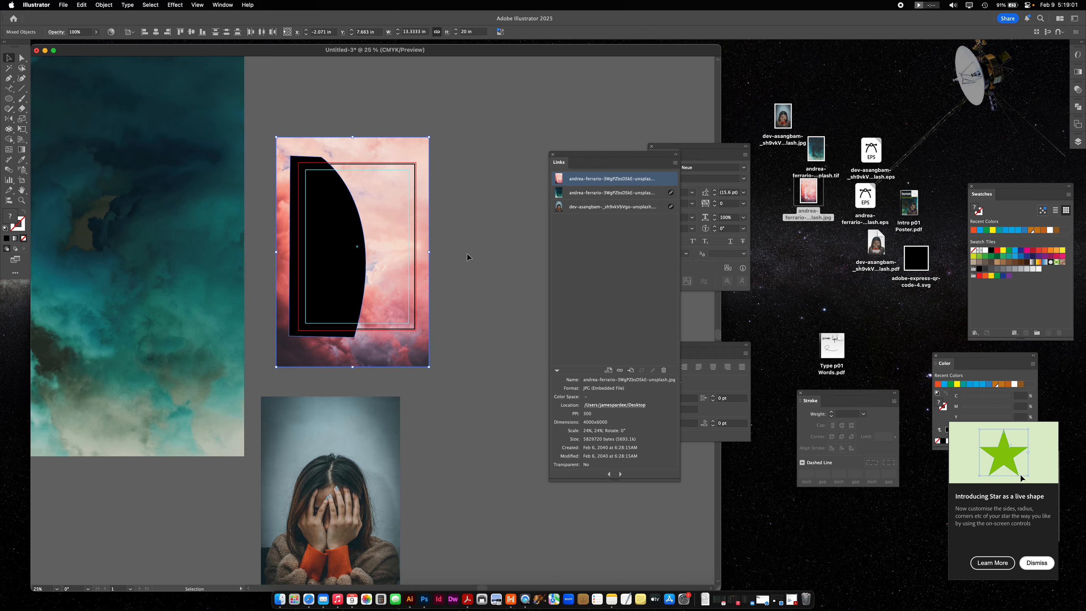
key("super+7")
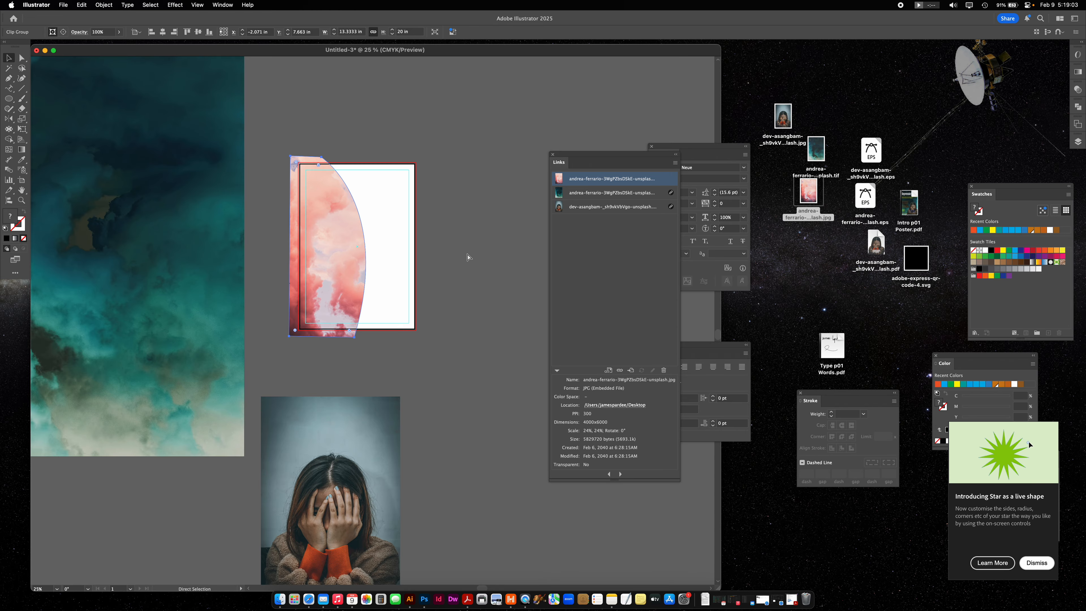
left_click(475, 256)
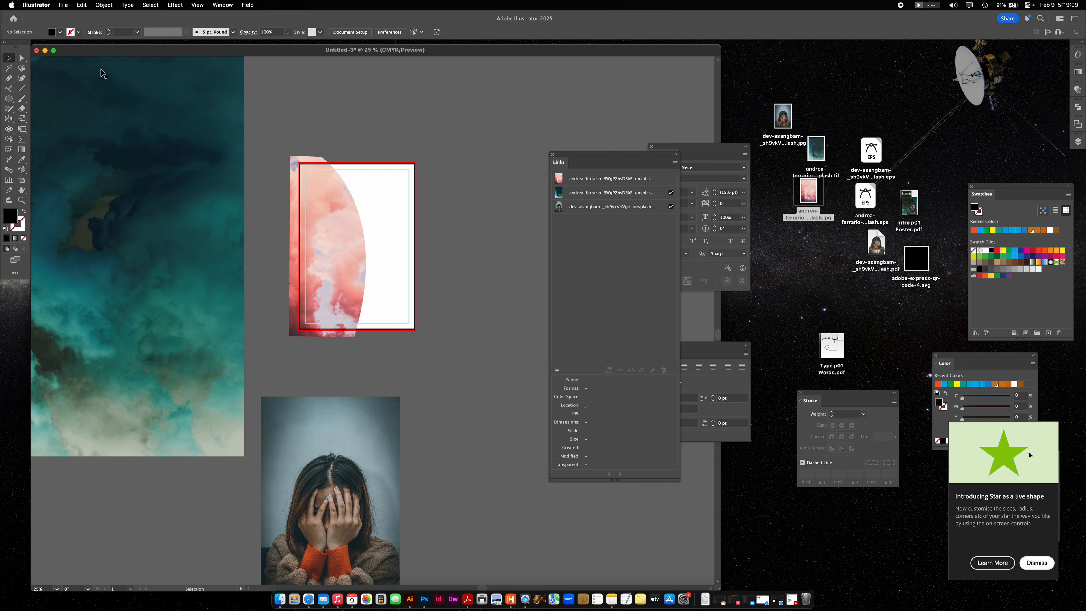
- Reshape the curved right edge of the pink cloud image's clipping path so it bulges slightly further outward
left_click(22, 58)
left_click(355, 200)
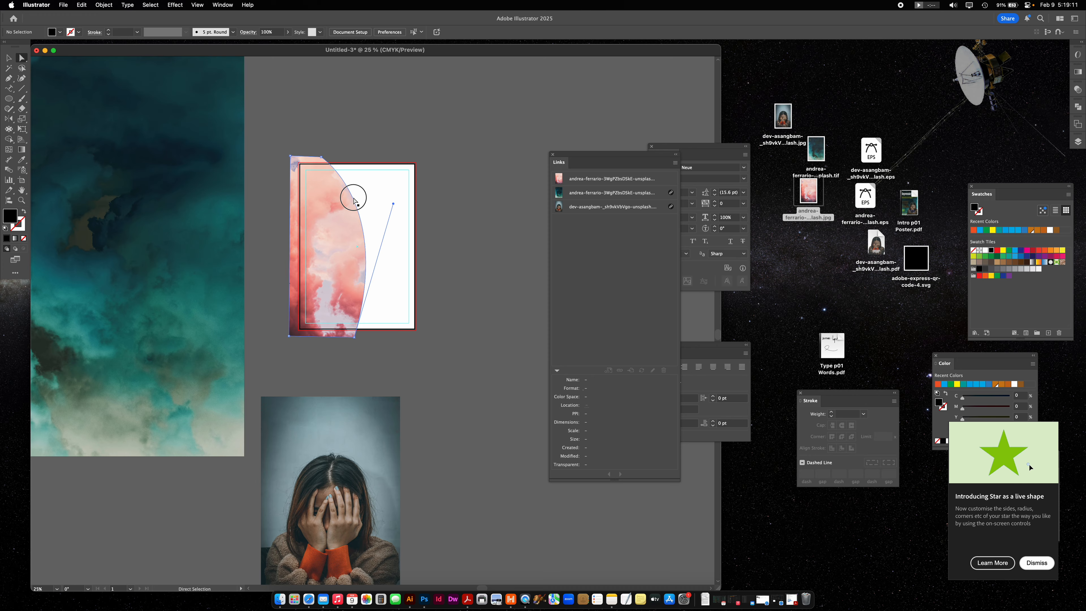
mouse_move(393, 204)
left_mouse_down()
mouse_move(405, 195)
mouse_move(395, 207)
left_mouse_up()
left_click(443, 247)
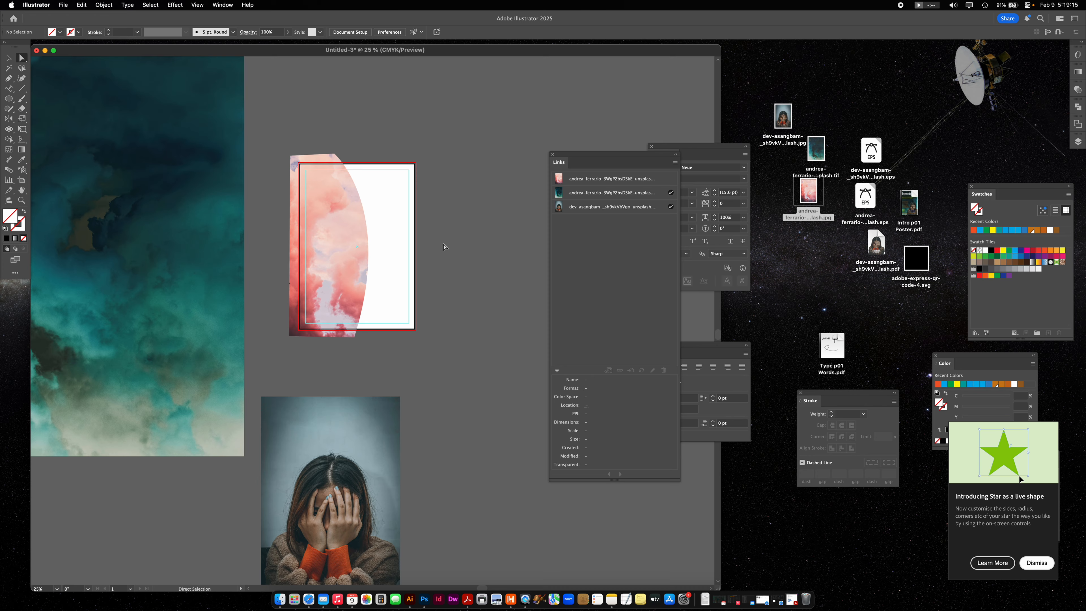
- Shift the pink cloud image inside its clipping mask without moving the mask shape
left_click(334, 212)
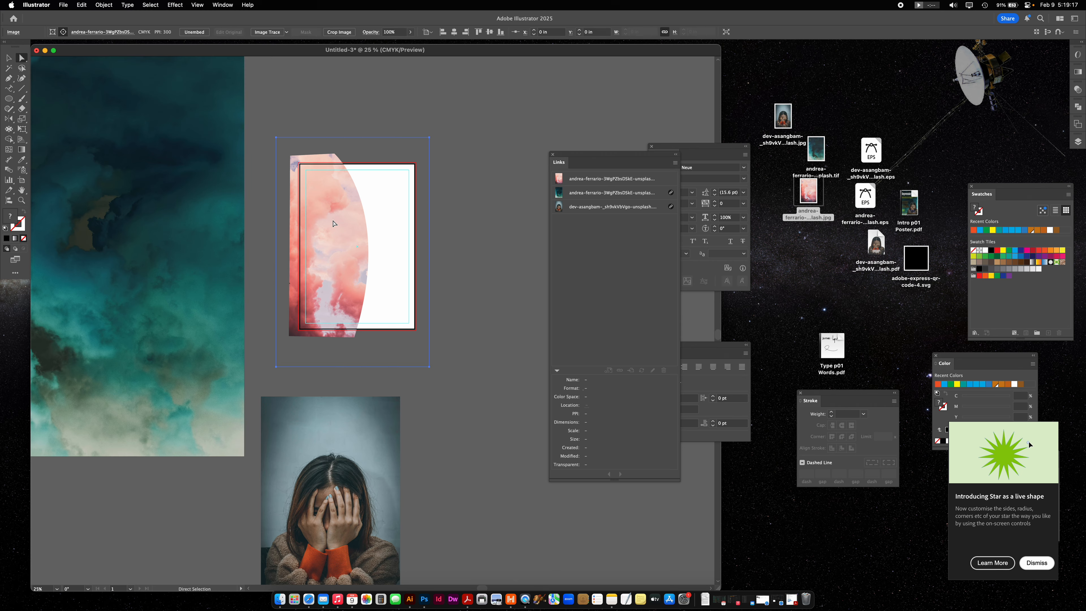
mouse_move(334, 213)
left_mouse_down()
mouse_move(344, 248)
mouse_move(337, 212)
left_mouse_up()
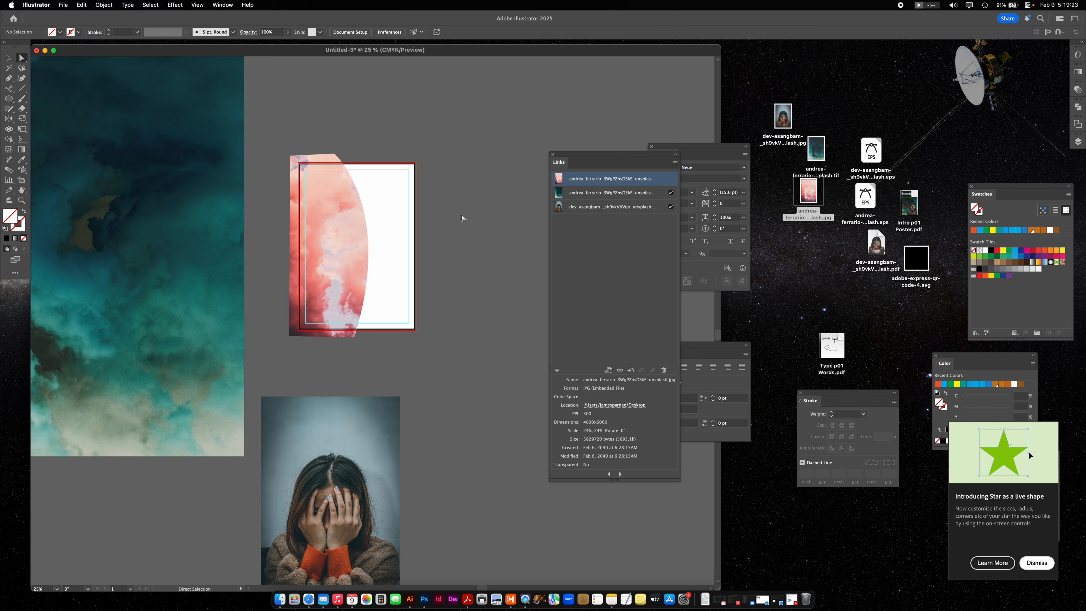
left_click(463, 214)
- Select only the pink cloud image inside its clip group and scale it down to about 10.2 x 15.3 in
left_click(9, 59)
left_click(324, 221)
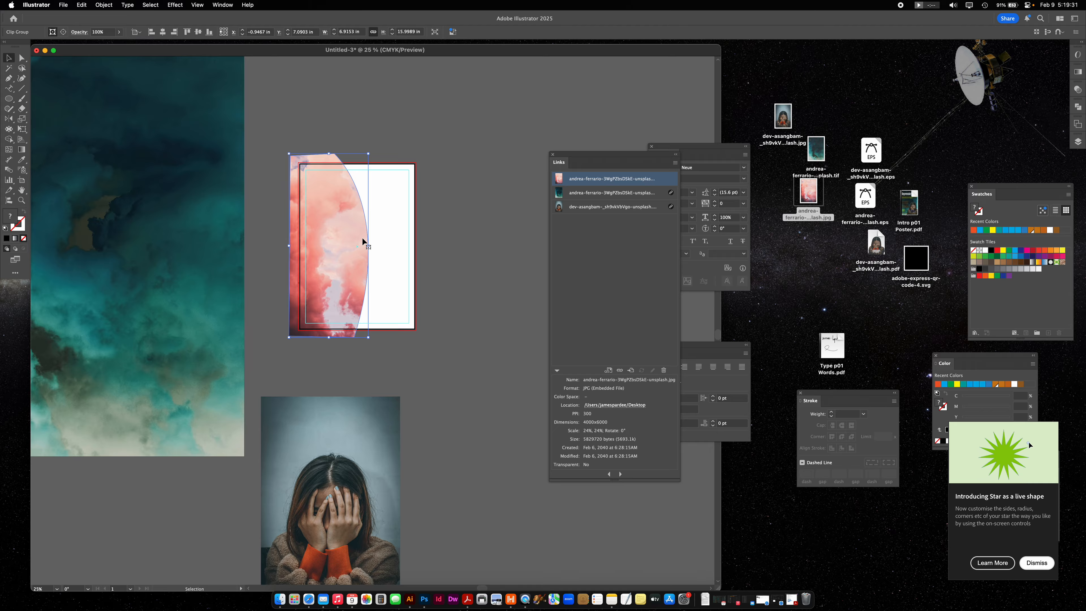
key("a")
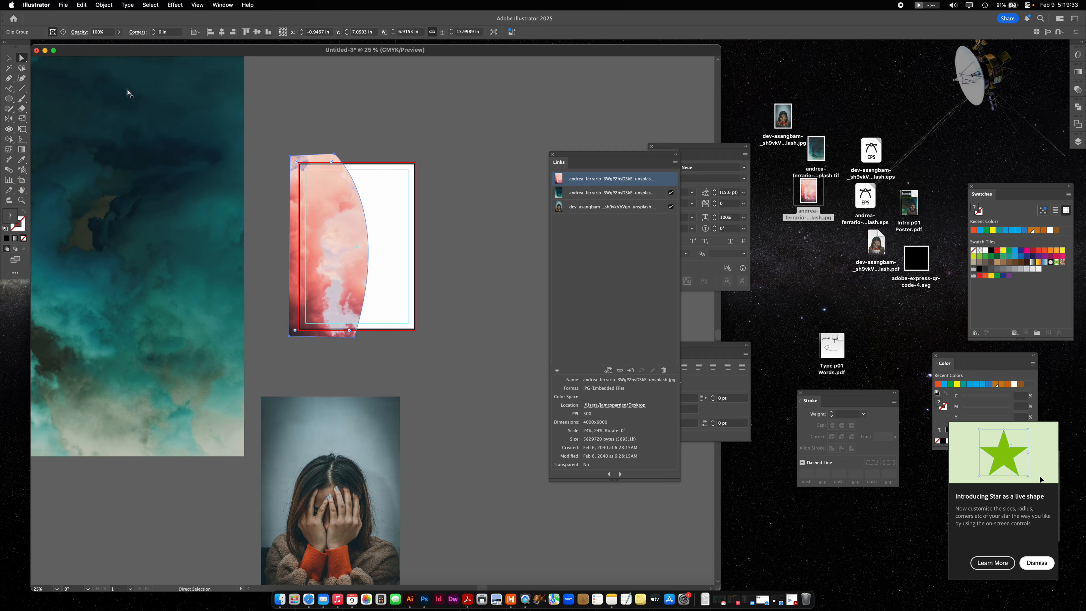
left_click(483, 259)
left_click(334, 242)
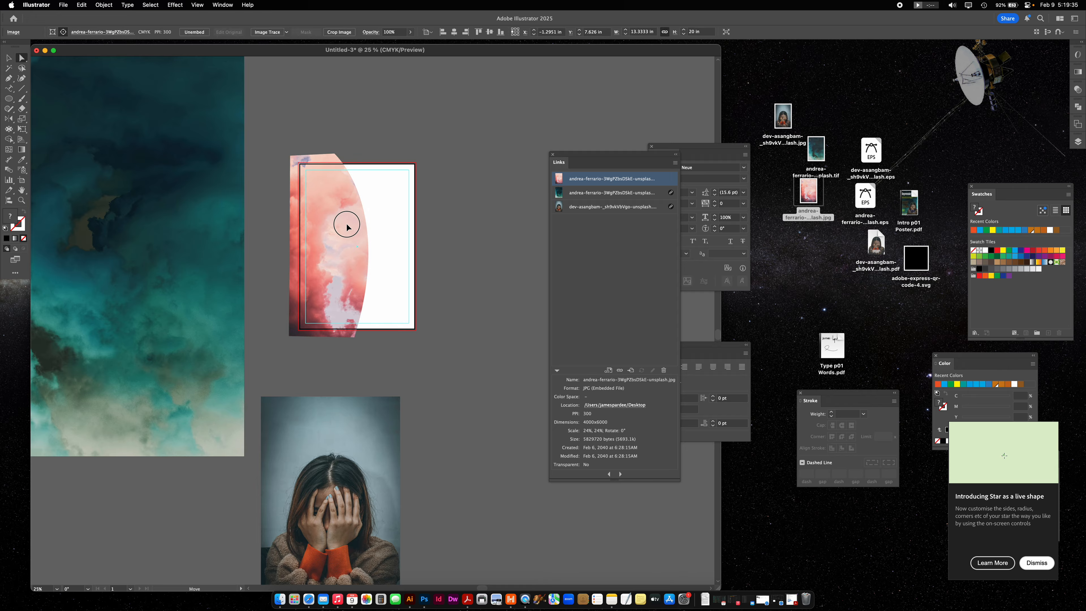
left_click(9, 58)
left_click_drag(358, 371, 356, 345)
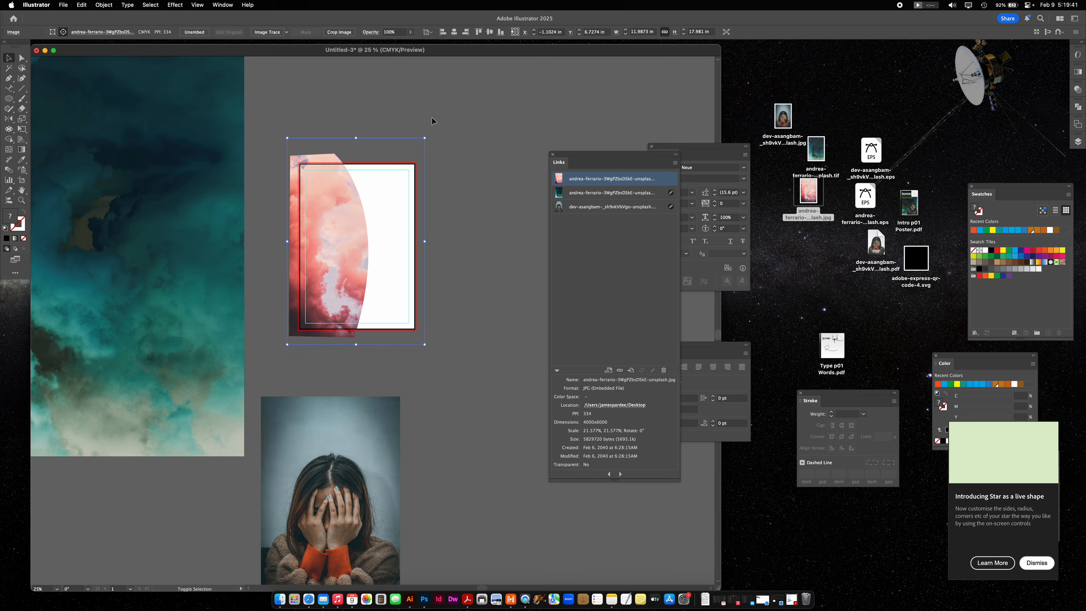
left_click_drag(426, 140, 411, 159)
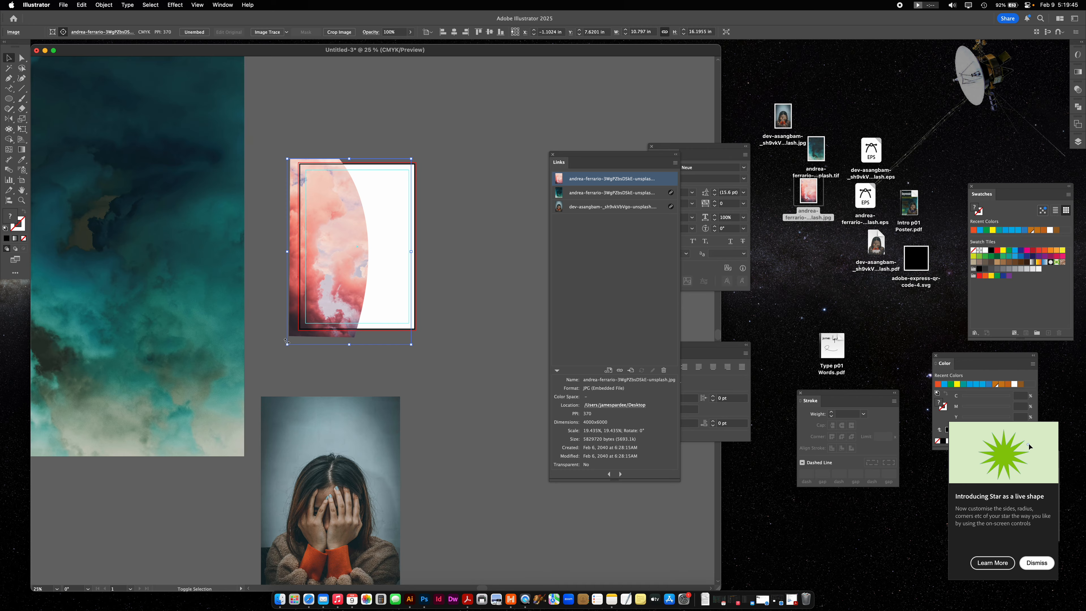
left_click_drag(287, 344, 295, 336)
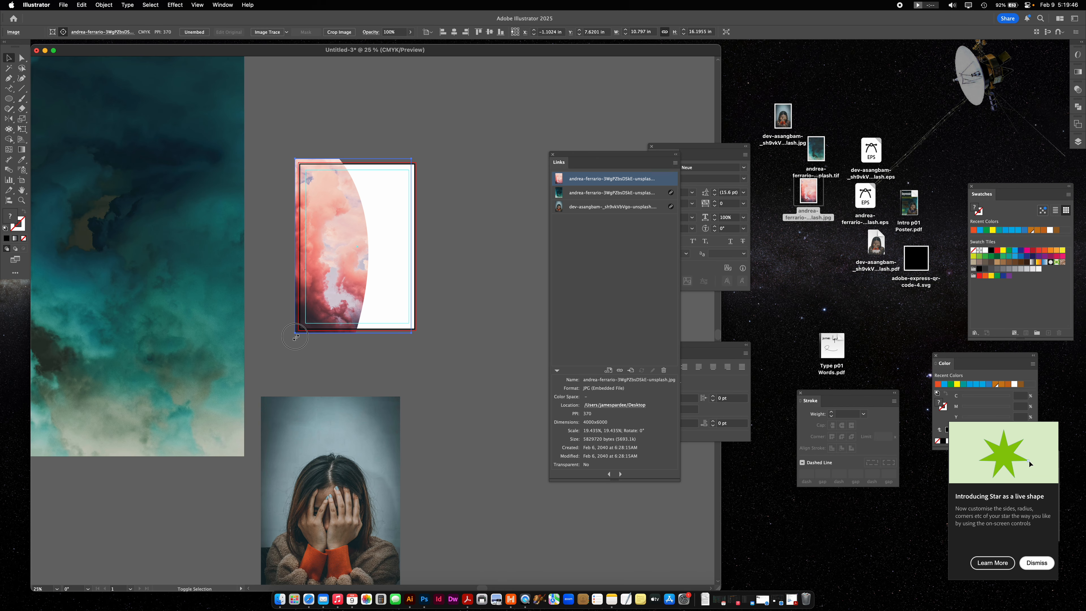
left_click(465, 213)
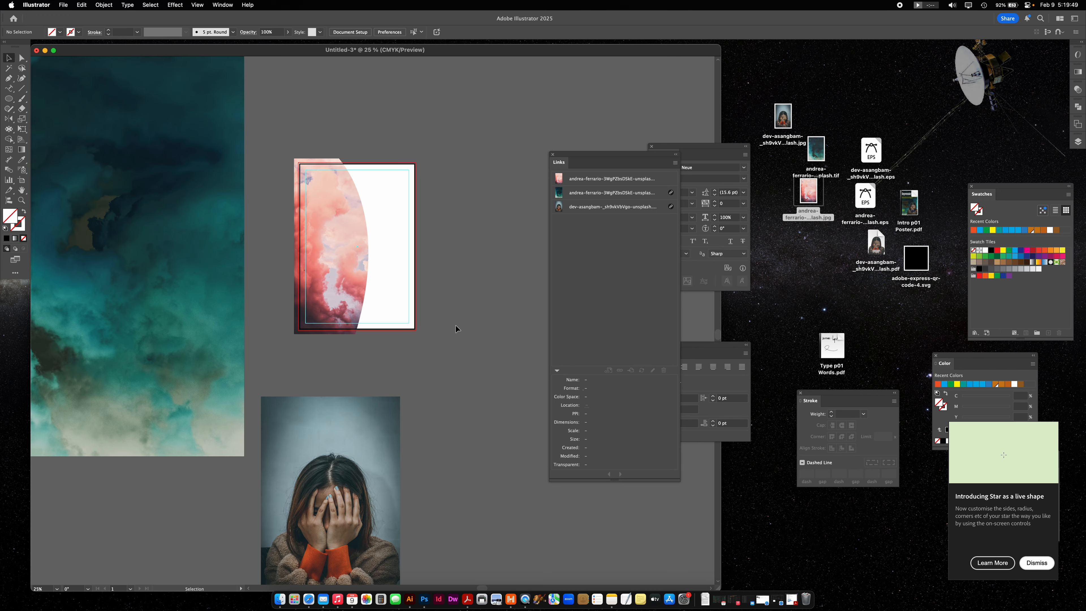
- Draw an ellipse about 8.5 x 12 in over the woman in the portrait image and fill it black
scroll(456, 324, "down", 5)
key("l")
mouse_move(291, 362)
left_mouse_down()
mouse_move(361, 477)
mouse_move(388, 498)
left_mouse_up()
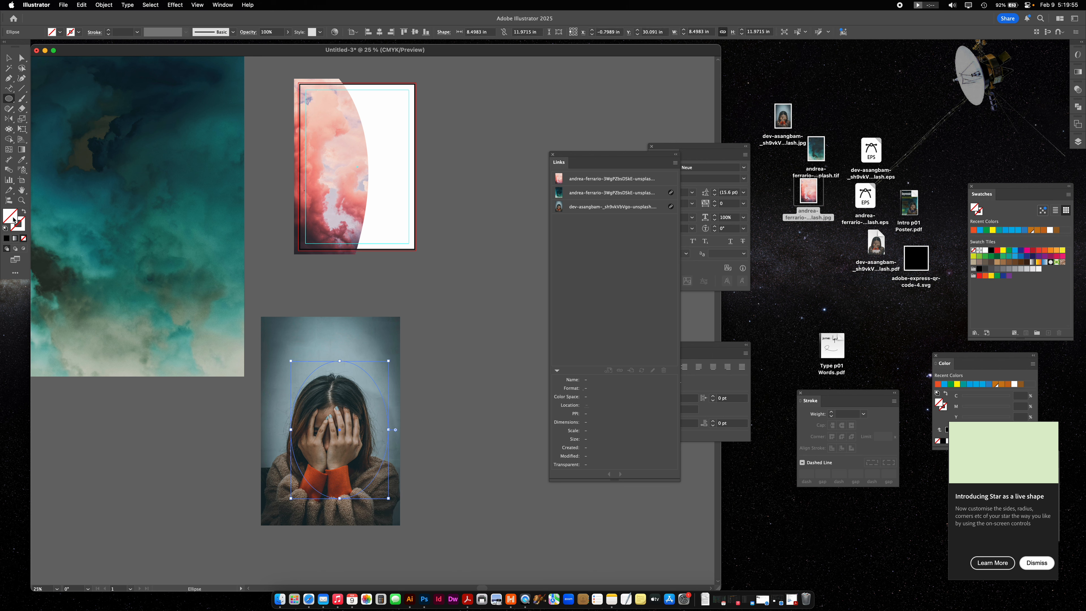
left_click(6, 239)
- Make a clipping mask from the portrait image and the black ellipse on top of it
left_click(8, 58)
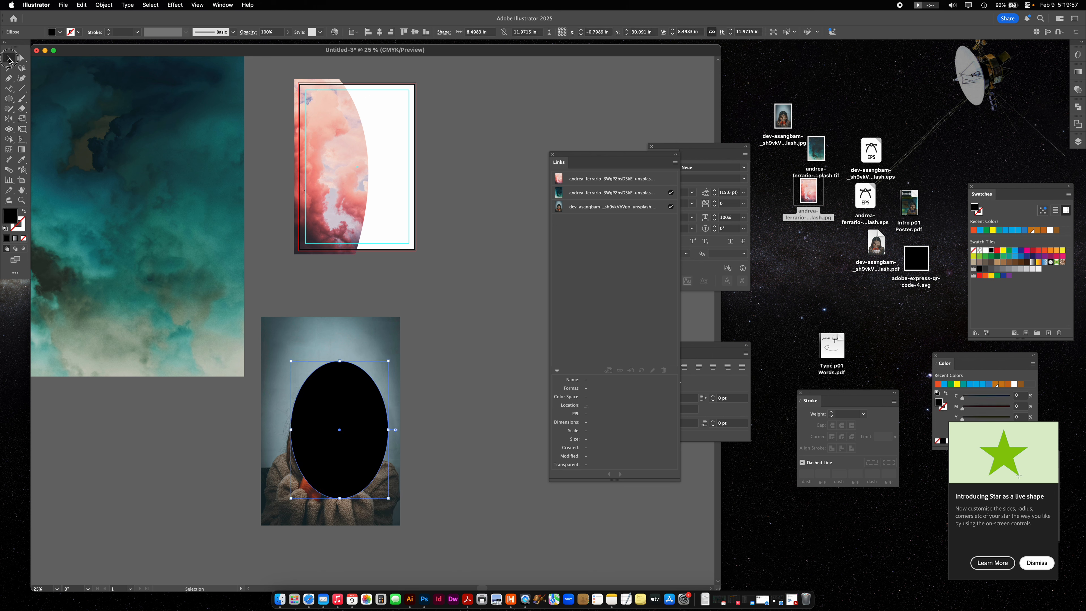
left_click_drag(449, 409, 364, 457)
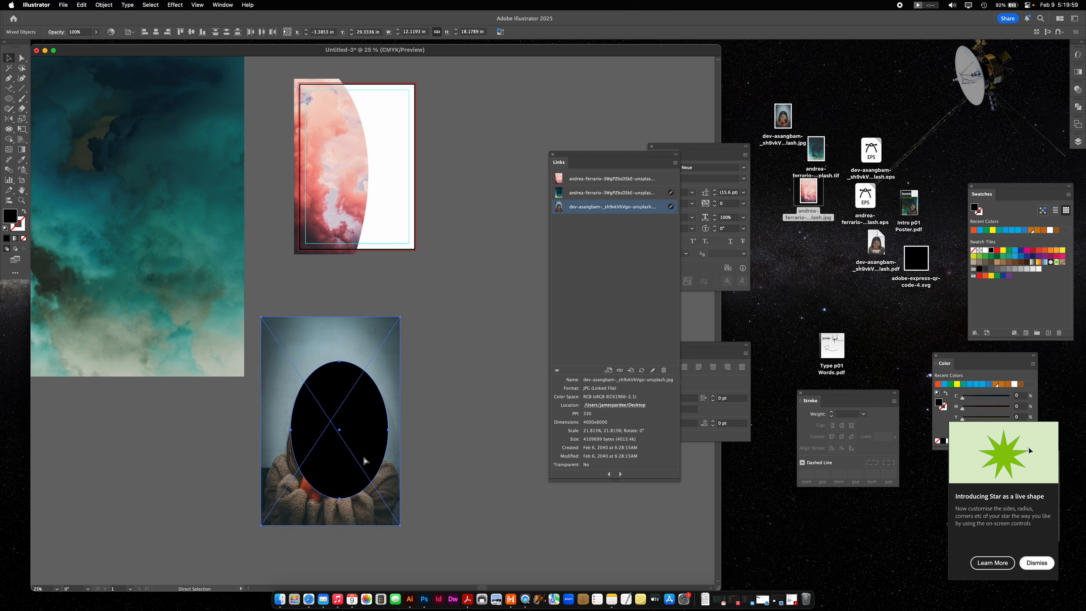
key("super+7")
left_click(438, 397)
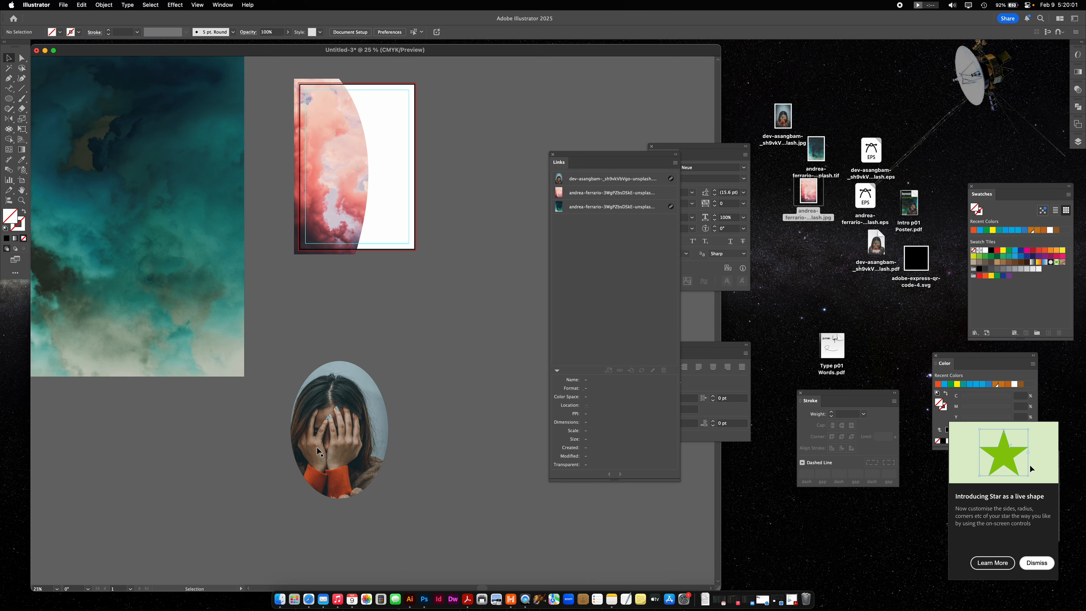
- Shift the portrait image inside its oval mask to center the woman's head and hands
key("a")
left_click_drag(369, 444, 377, 434)
left_click(463, 418)
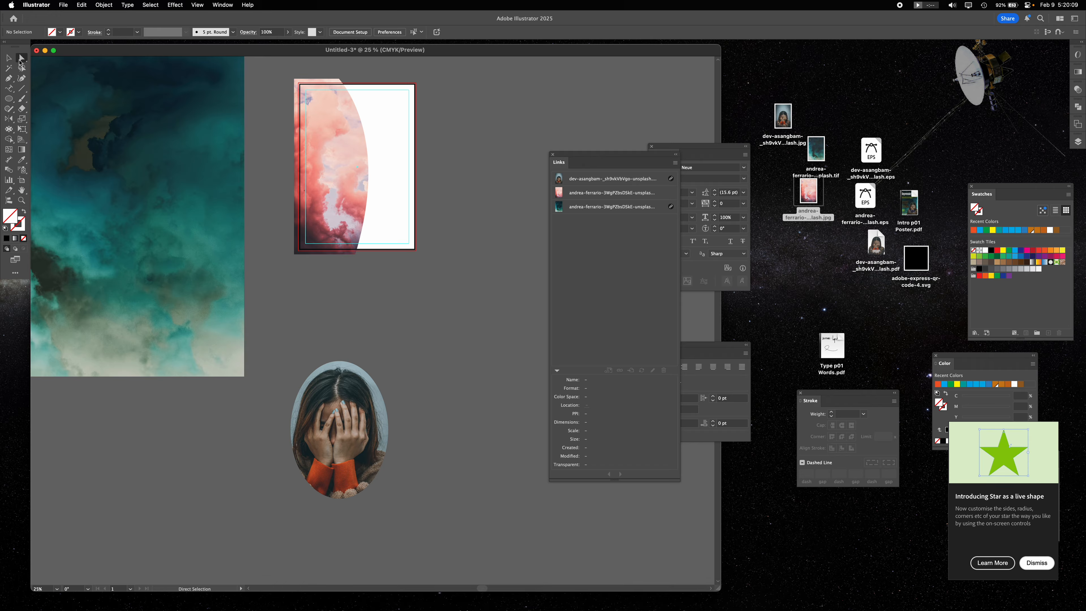
- Move the whole oval-masked portrait and scale it down to about 6.8 x 9.6 in below the artboard
left_click(9, 58)
left_click(369, 417)
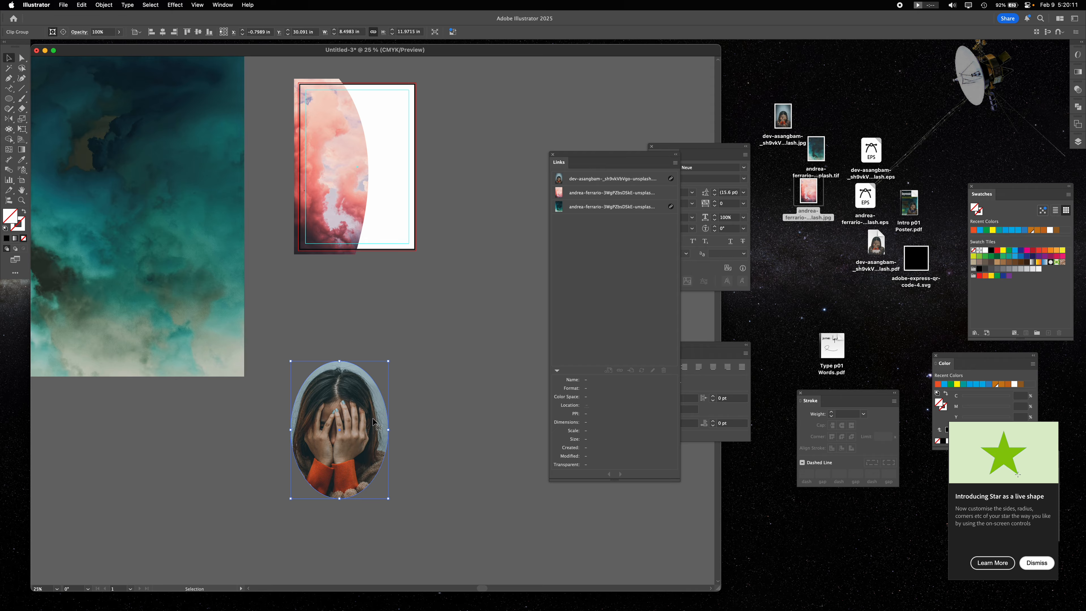
left_click(425, 335)
left_click_drag(346, 367, 387, 305)
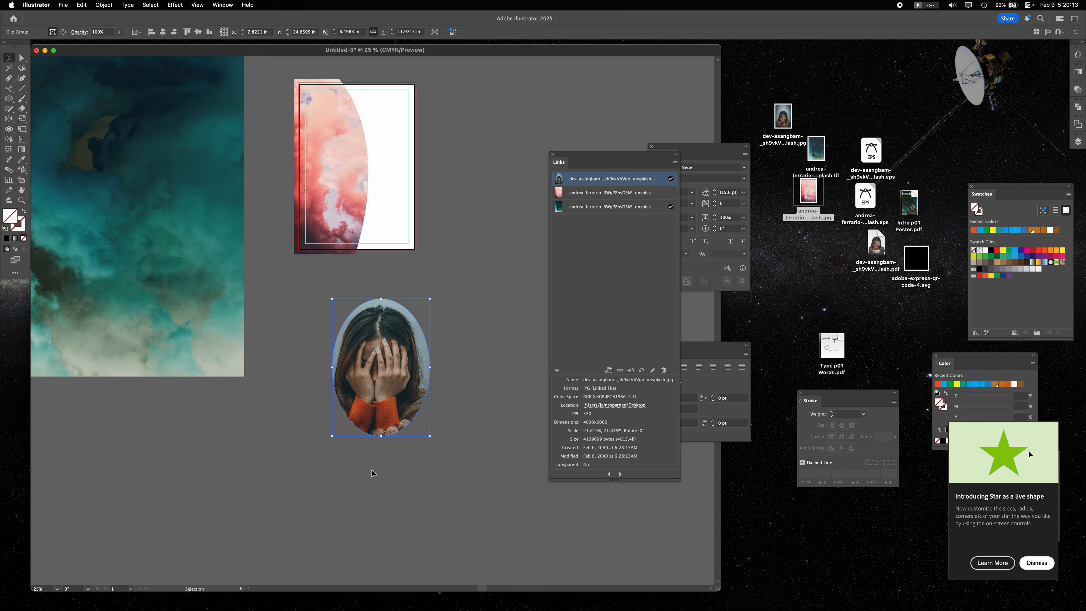
mouse_move(381, 437)
left_mouse_down()
mouse_move(383, 409)
mouse_move(379, 425)
left_mouse_up()
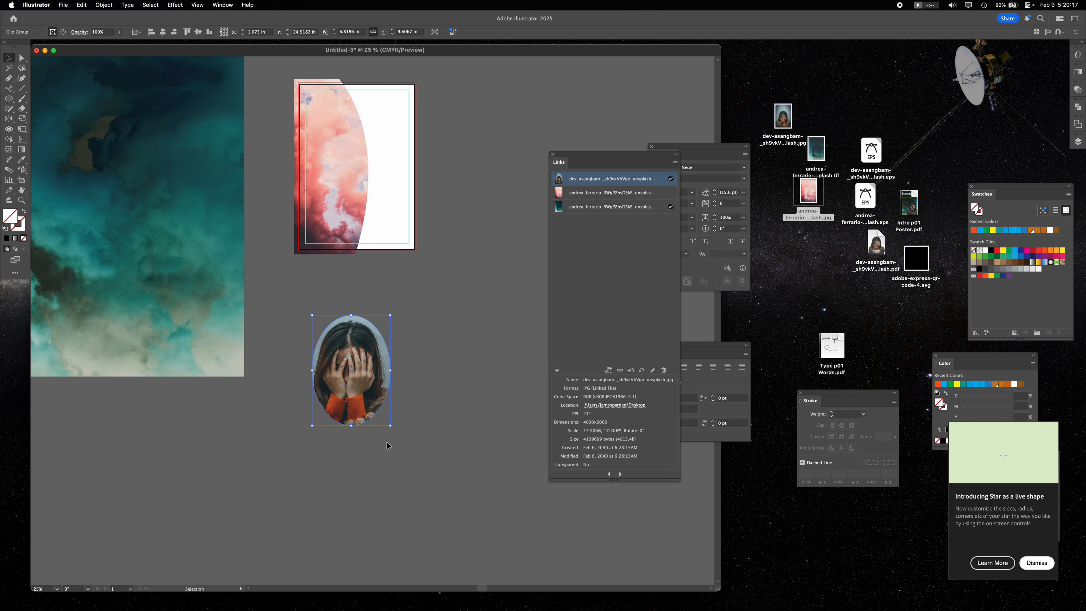
- Release the portrait's clipping mask and select the freed image on its own
key("super+alt+7")
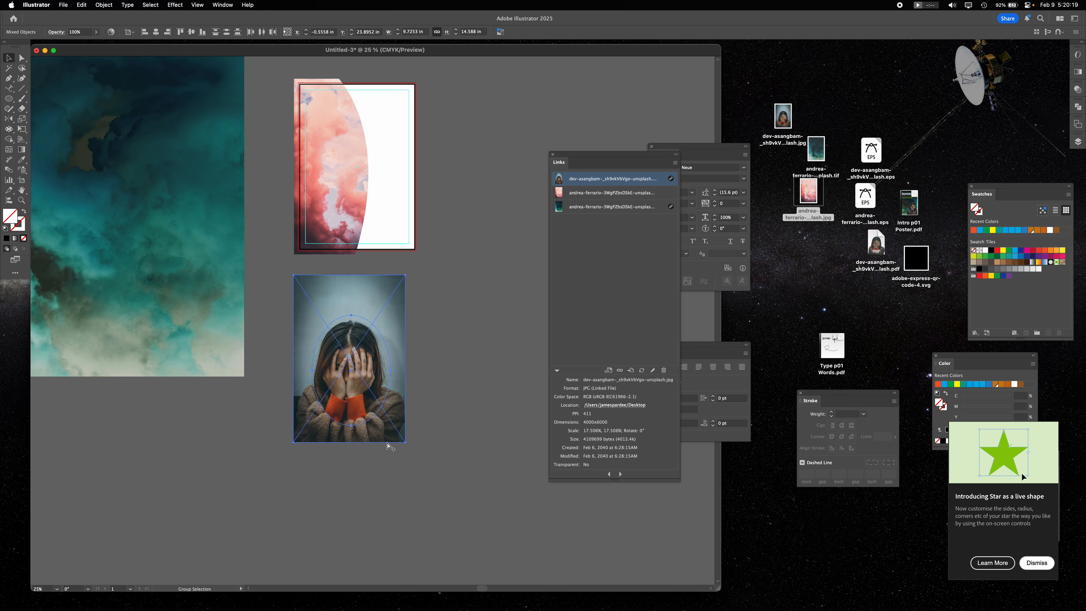
left_click(458, 498)
left_click(347, 345)
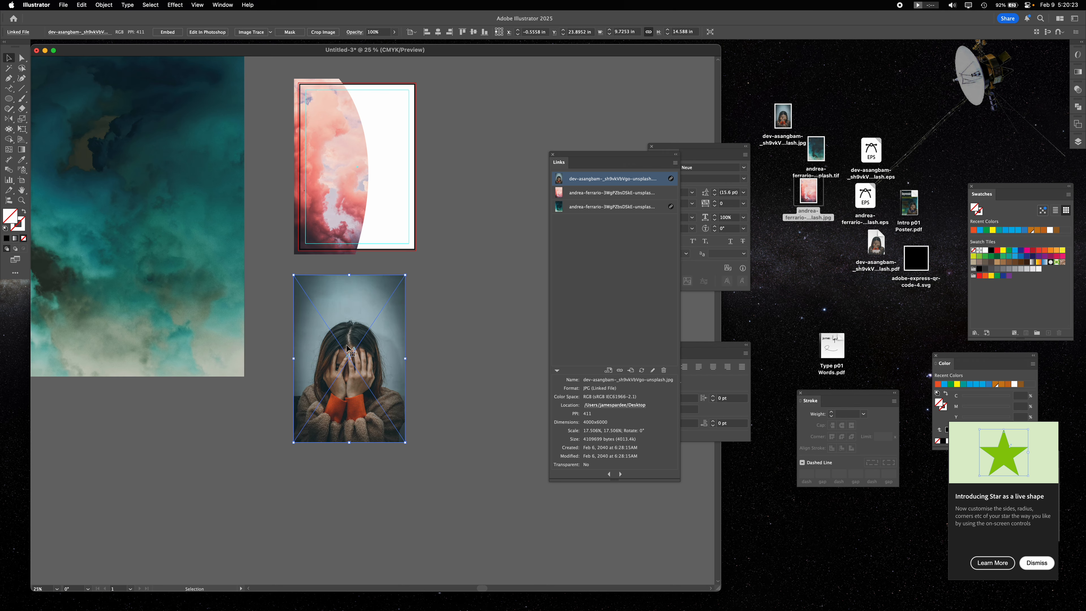
left_click(431, 331)
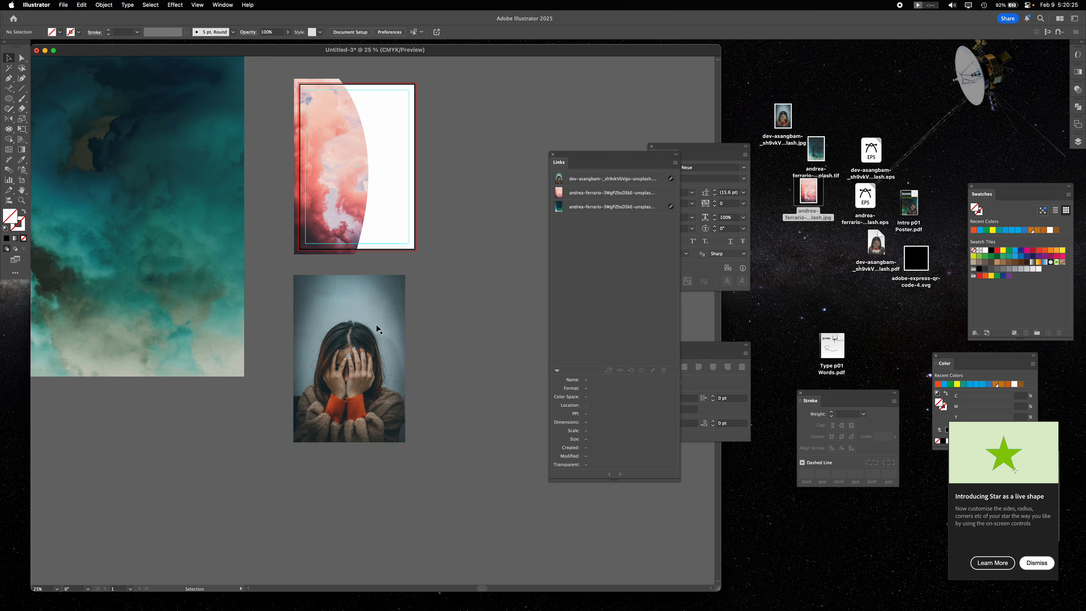
- Move the portrait image off the released ellipse, fill the ellipse black and set it beside the image
left_click_drag(389, 309, 297, 367)
left_click(351, 372)
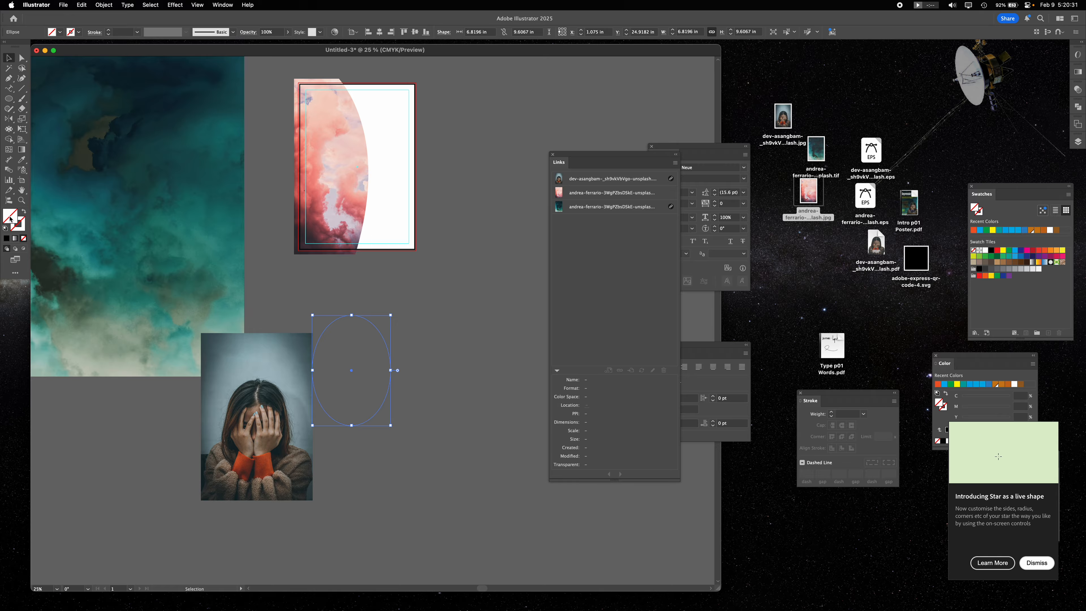
left_click(6, 239)
left_click_drag(370, 351, 405, 371)
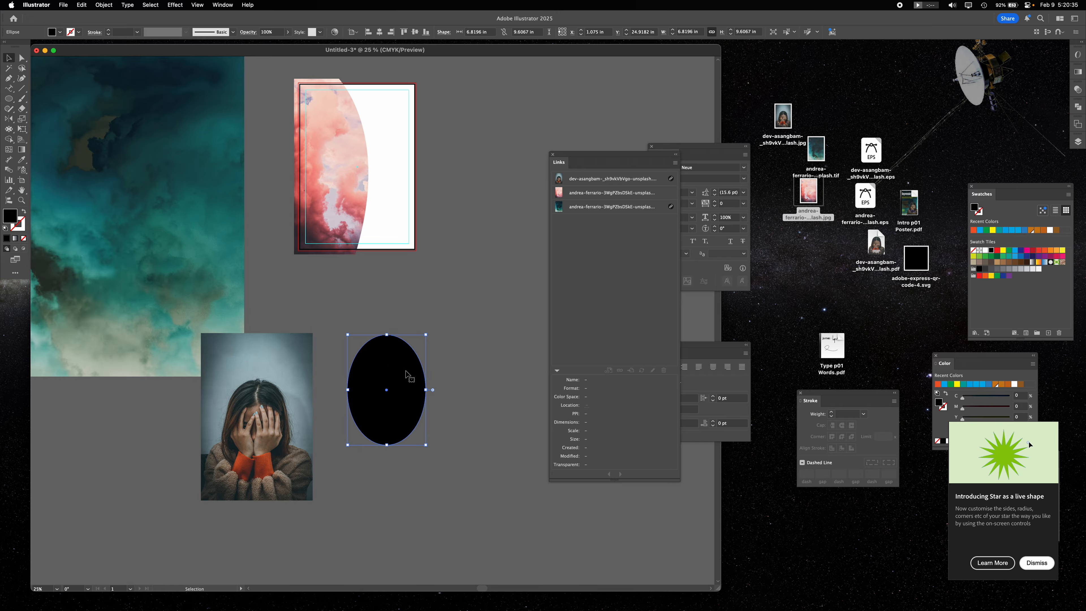
- Reposition the portrait image and the black ellipse so the ellipse overlaps the image's lower right edge
left_click_drag(283, 375, 319, 347)
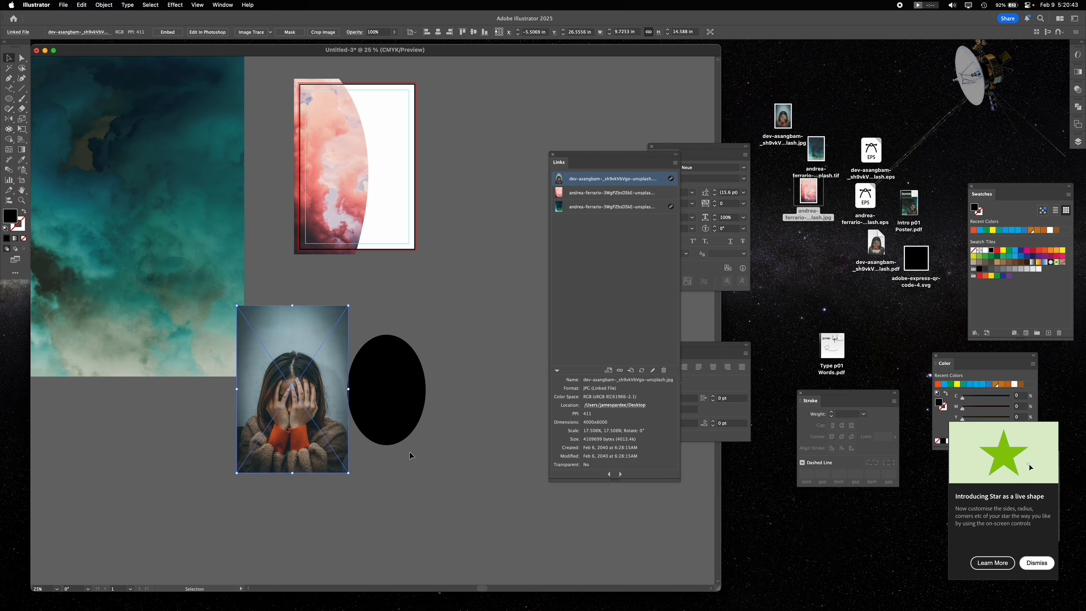
left_click(423, 300)
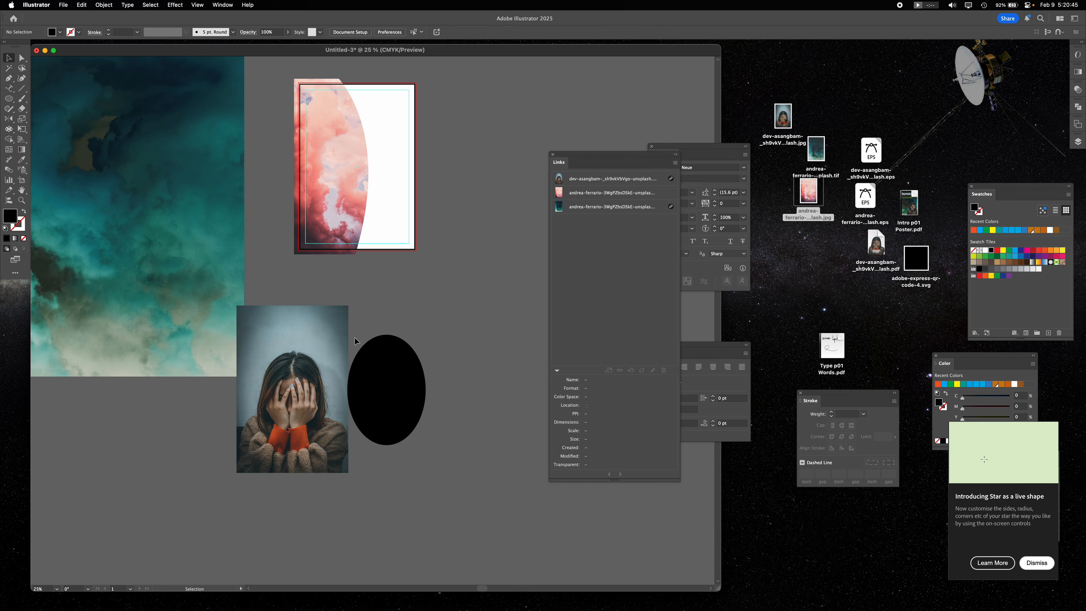
left_click_drag(407, 407, 383, 440)
left_click(446, 337)
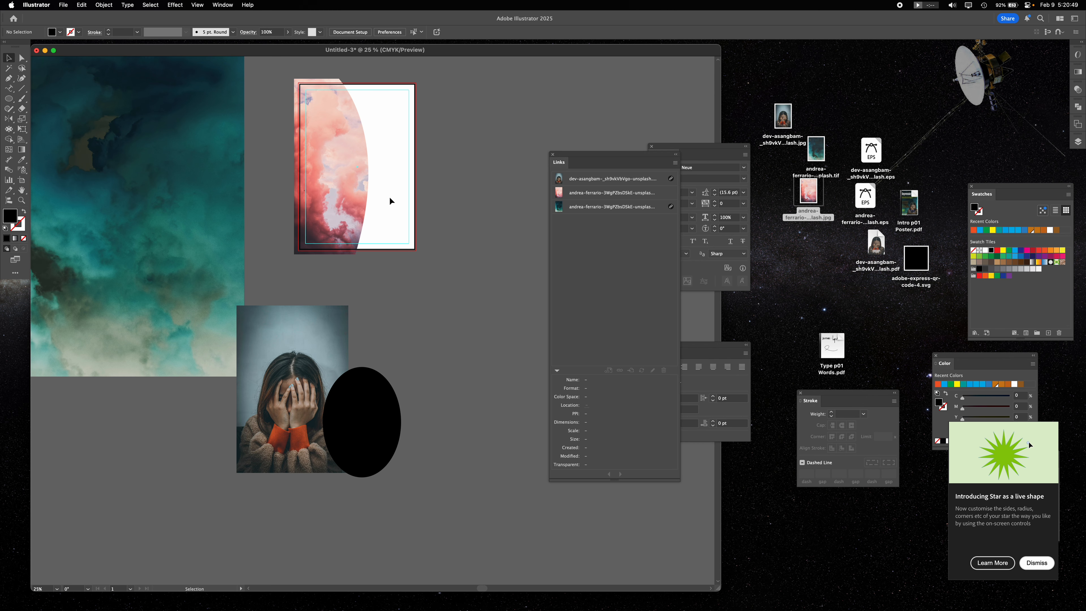
- Add a "Lorem ipsum" point-text heading across the upper artboard and scale it to about 97 pt
scroll(467, 267, "up", 3)
left_click_drag(9, 88, 43, 86)
left_click(394, 244)
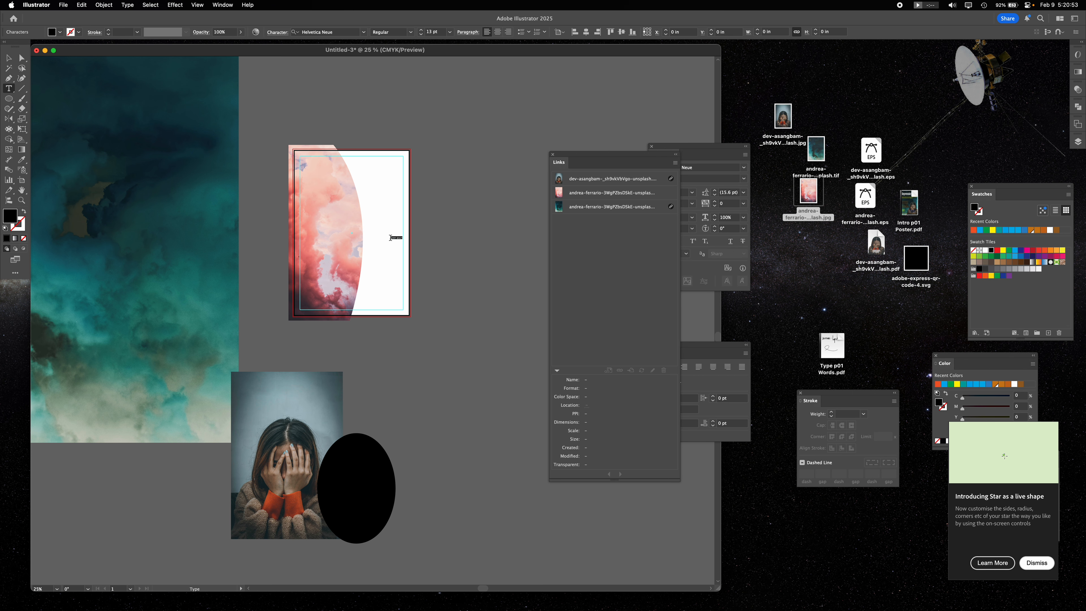
key("Escape")
left_click_drag(390, 234, 373, 180)
- Add a placeholder area-text block about 4.8 x 6.1 in and move it below the heading's right part
key("t")
left_click_drag(310, 223, 365, 294)
key("Escape")
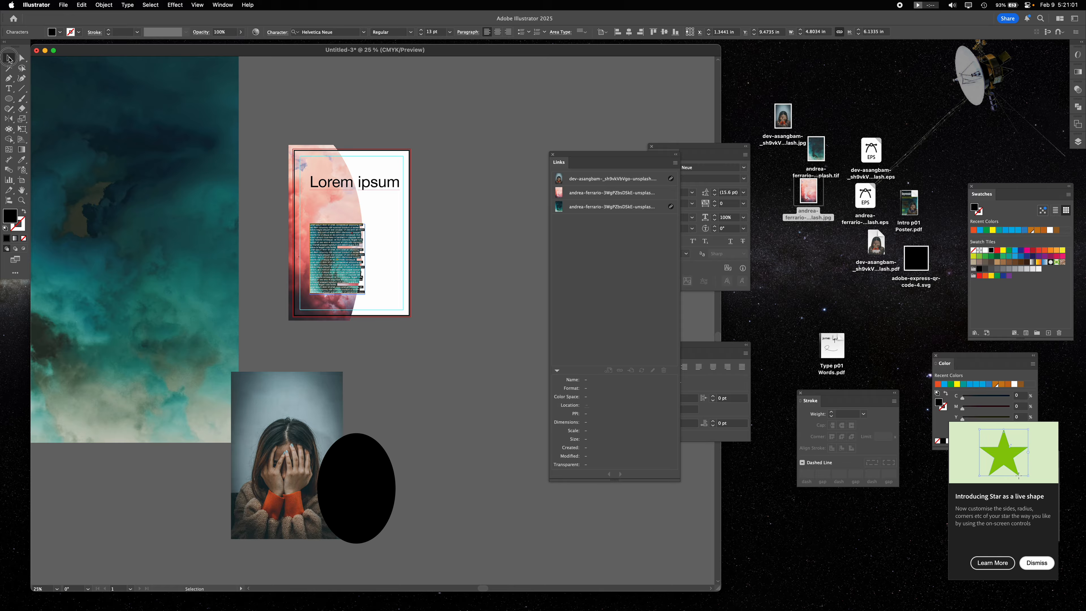
left_click_drag(338, 259, 366, 242)
left_click(431, 242)
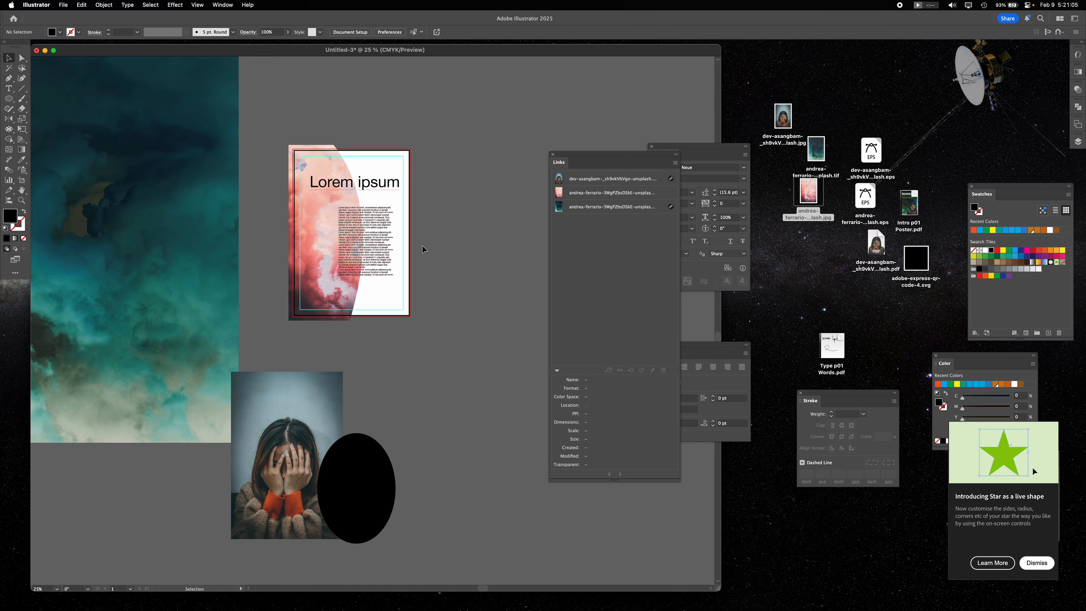
- Duplicate the Lorem ipsum heading, the body text block and the masked pink image into the space outside the artboard
key("super+minus")
left_click_drag(421, 226, 355, 297)
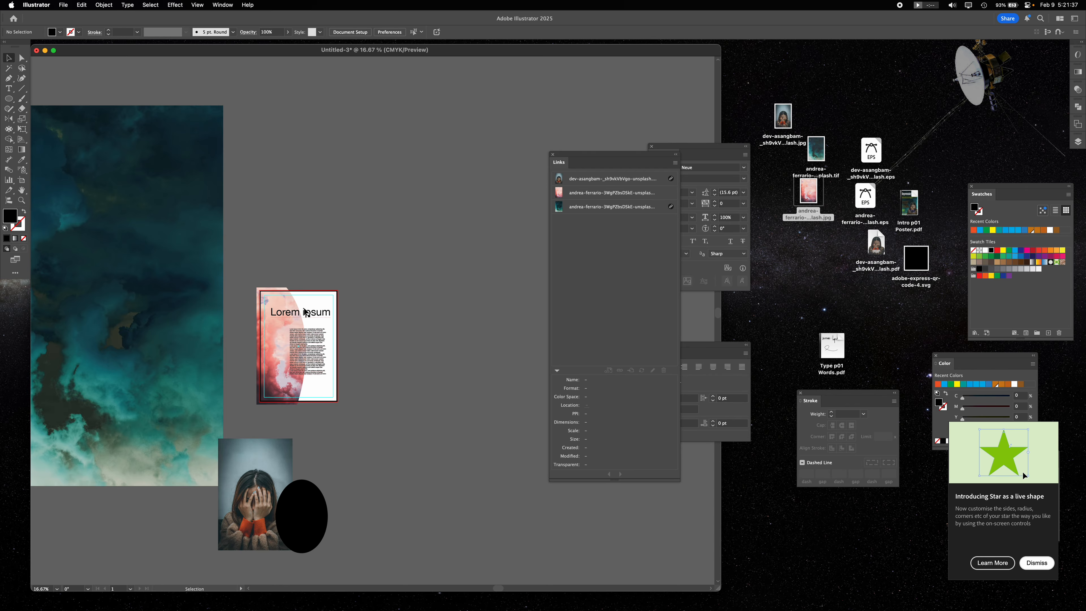
key("shift+o")
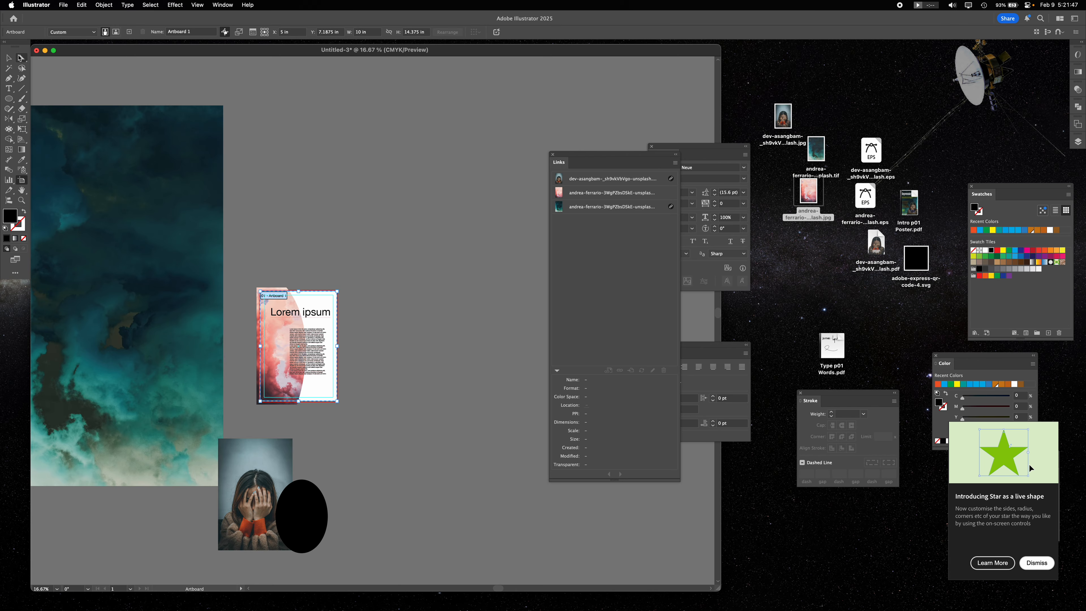
key("v")
left_click(317, 318)
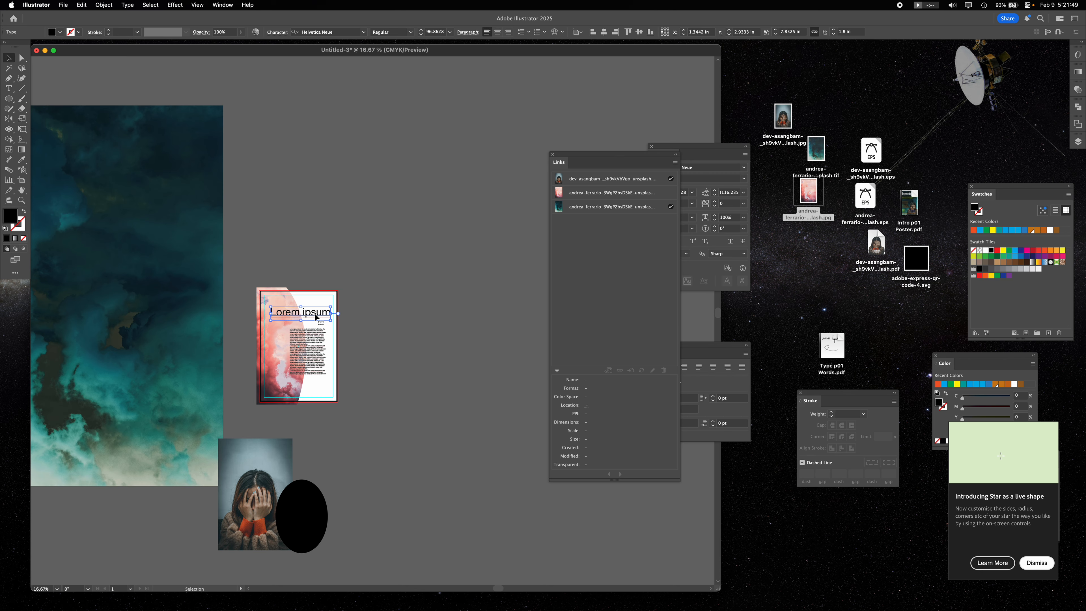
left_click_drag(318, 315, 374, 164)
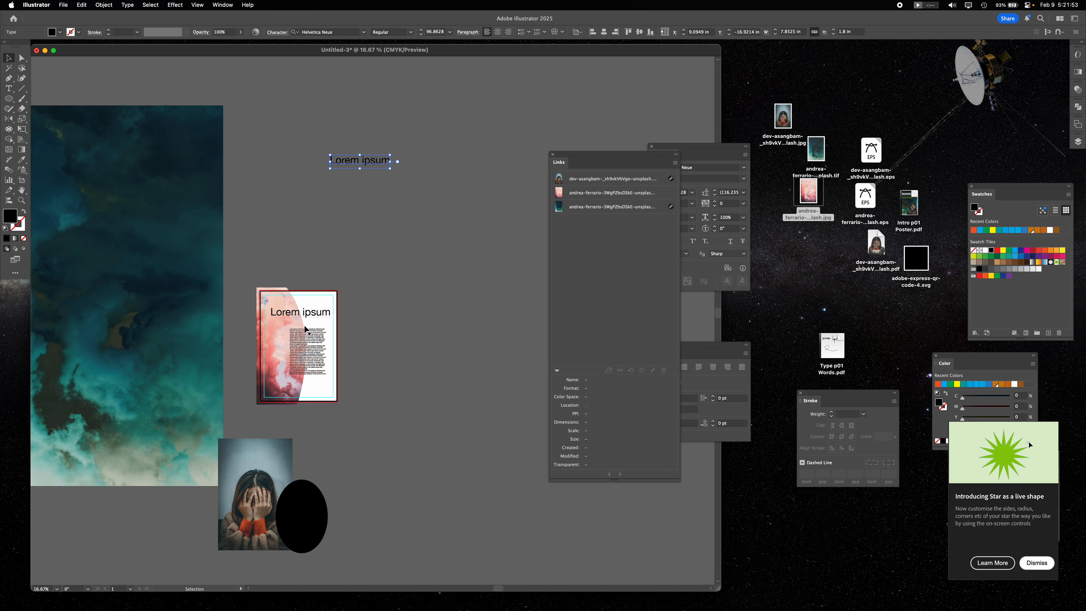
left_click_drag(314, 343, 432, 250)
left_click_drag(278, 361, 333, 222)
- Add further copies of the masked pink cloud image in the empty space beside the artboard
key("a")
left_click(436, 400)
key("super+v")
left_click_drag(379, 328, 440, 319)
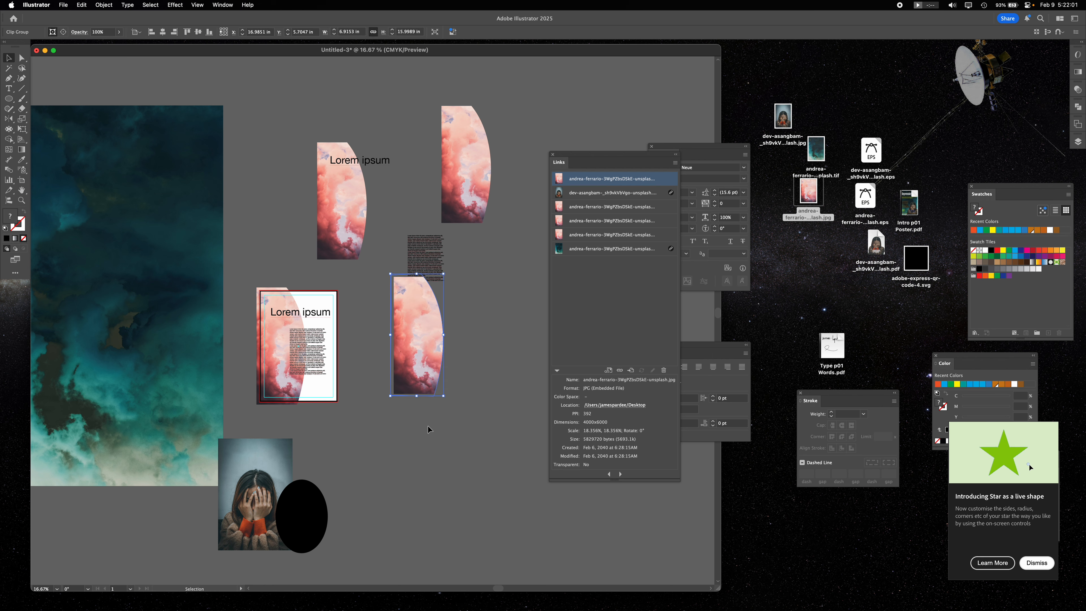
- Delete all the loose heading, body text and masked pink image copies outside the artboard
left_click_drag(352, 202, 277, 186, "alt")
left_click_drag(262, 84, 452, 271)
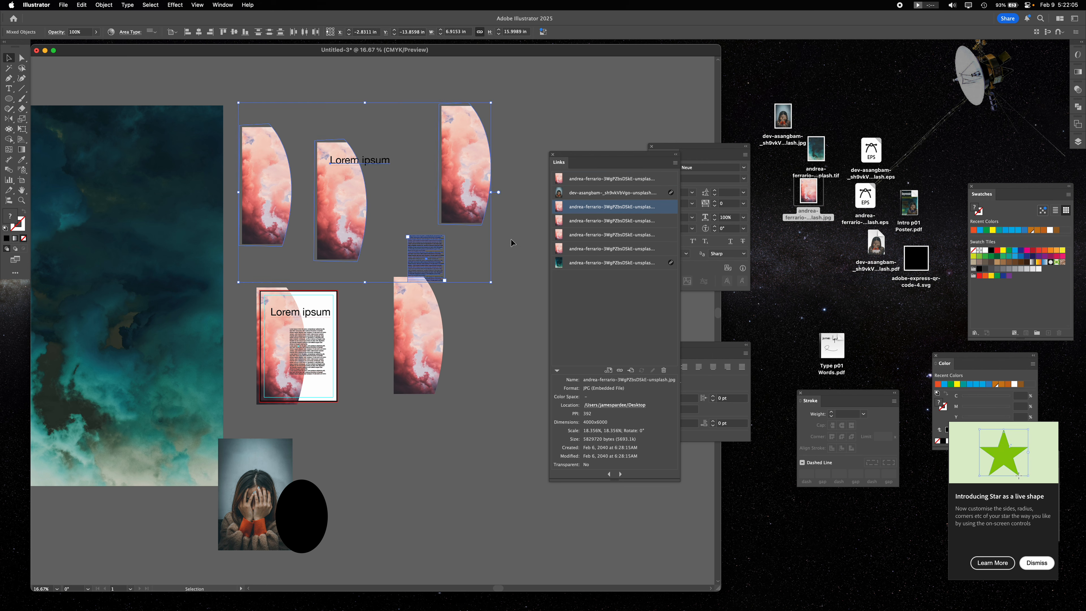
key("Delete")
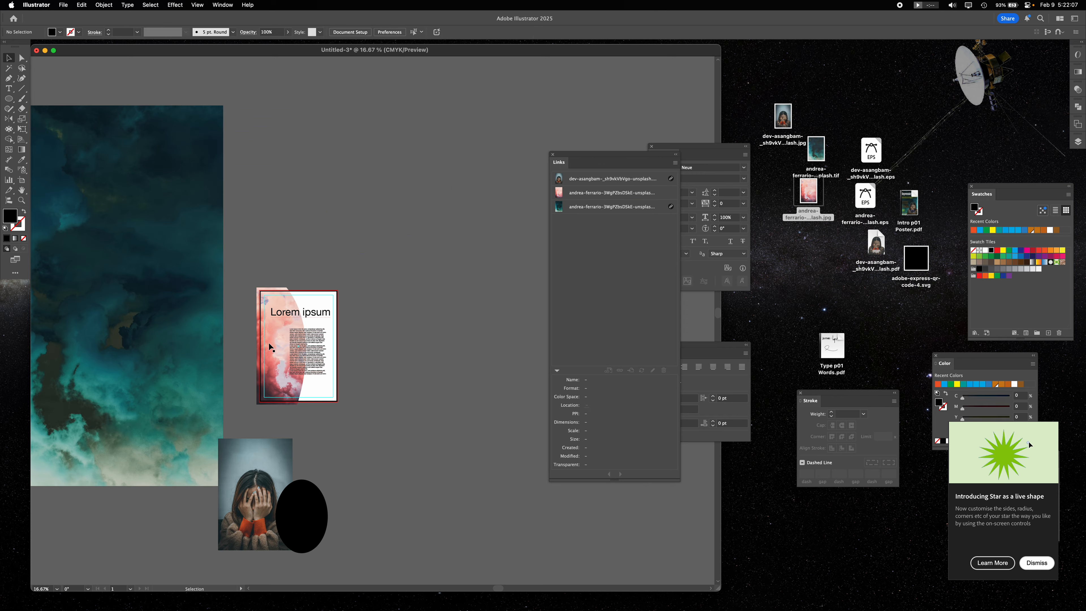
- Try duplicating the poster artboard with its artwork into the empty canvas, and undo the copy
key("shift+o")
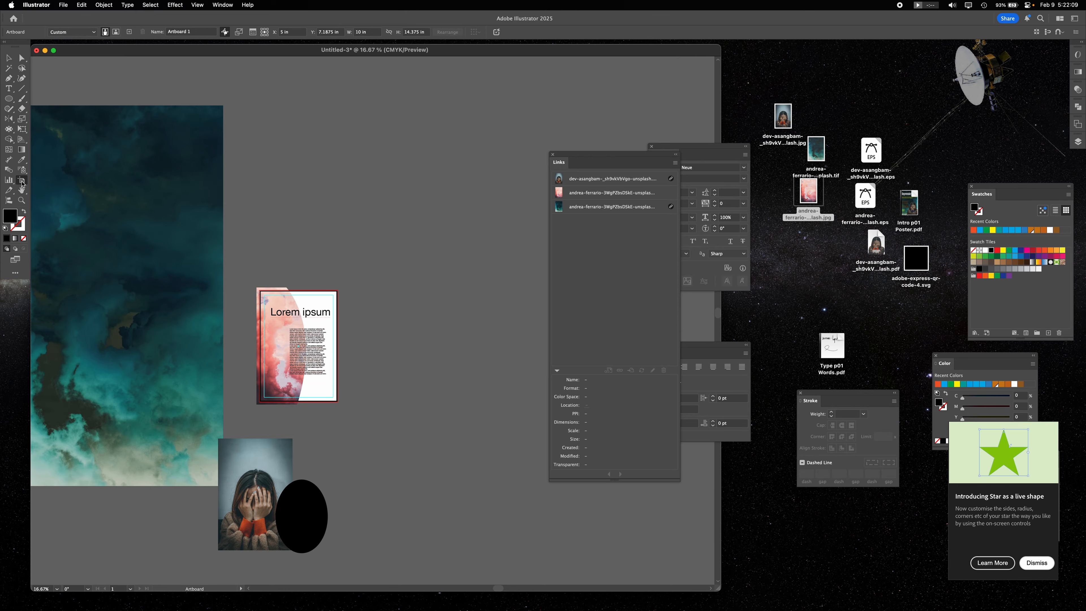
left_click_drag(282, 357, 414, 277)
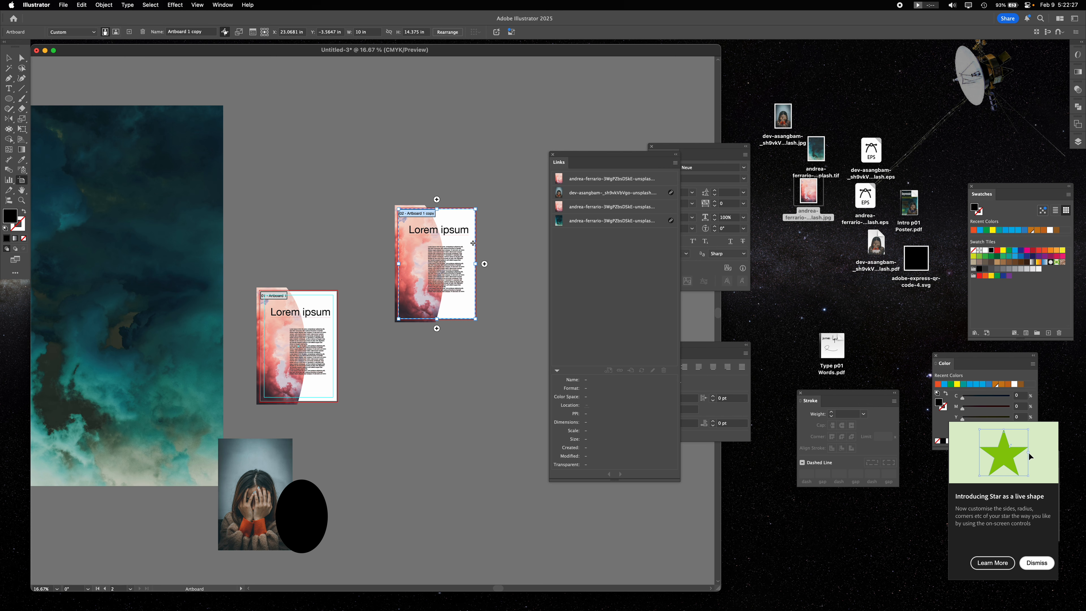
key("super+z")
left_click(9, 59)
left_click(402, 221)
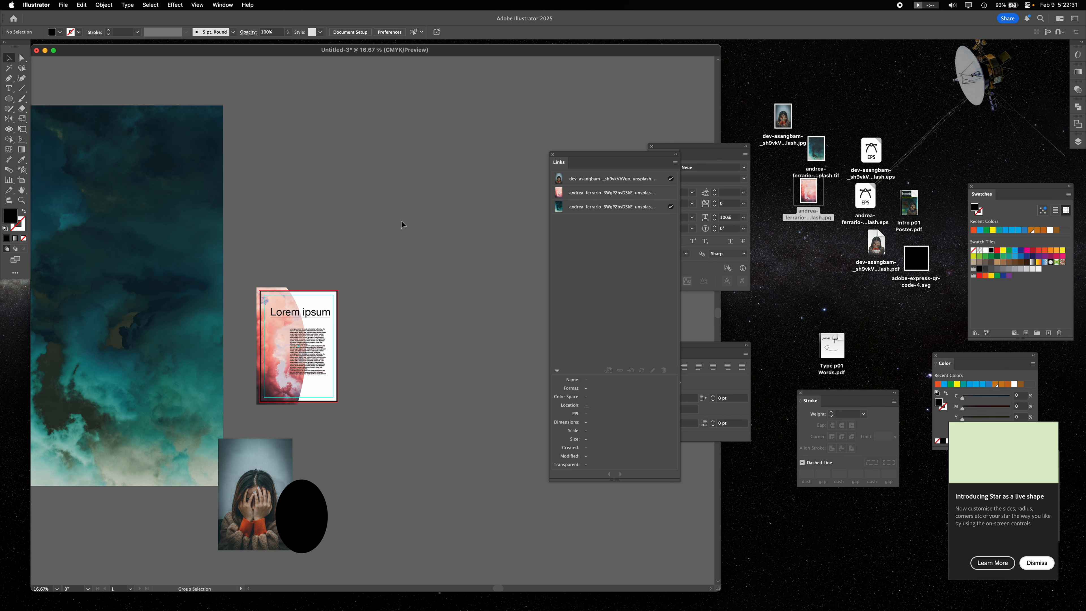
- Duplicate the poster artboard with its artwork and margin guides to the upper right of the original
left_click(21, 180)
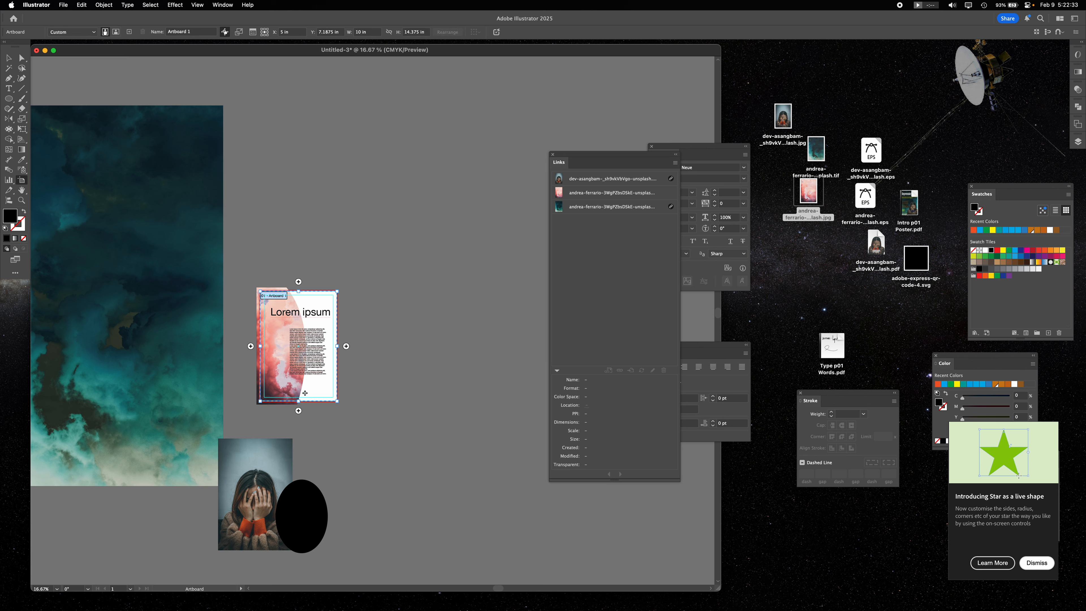
left_click_drag(302, 387, 414, 281)
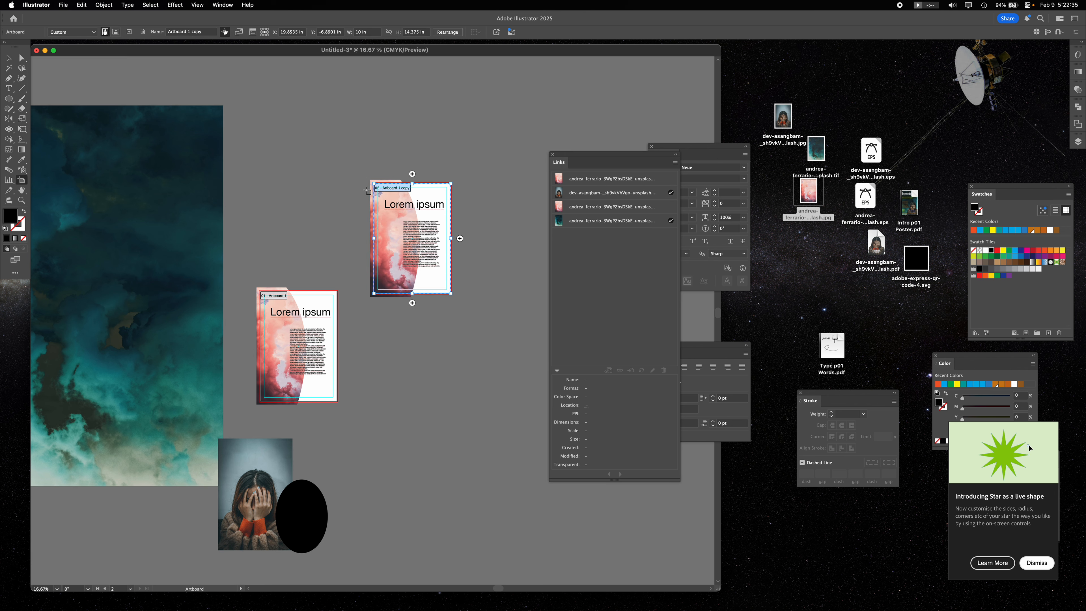
left_click(9, 59)
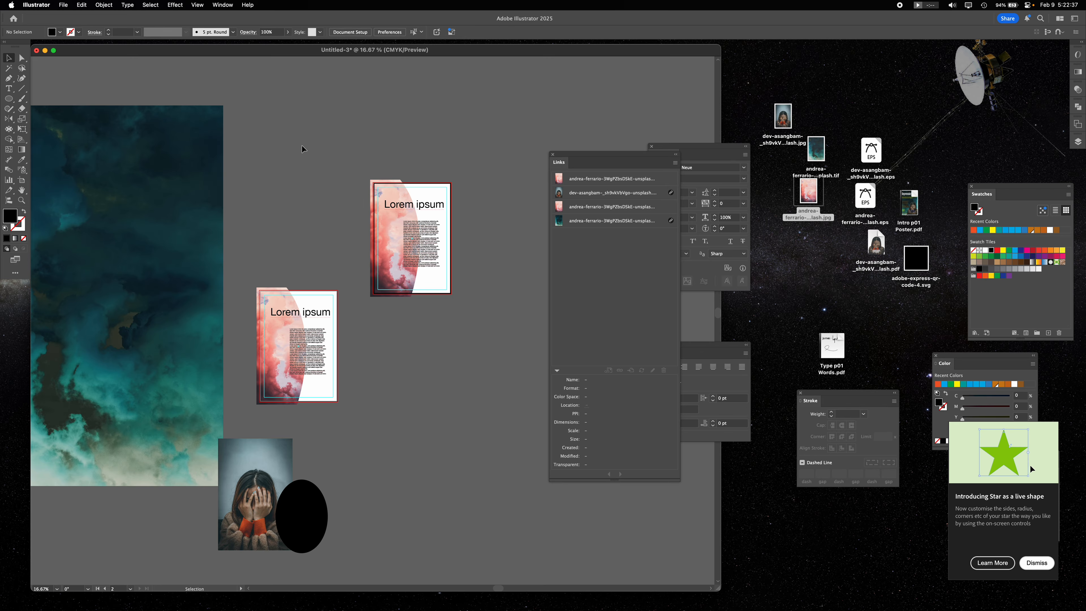
- Examine the options for hiding, locking and clearing guides without changing any of them
left_click(197, 5)
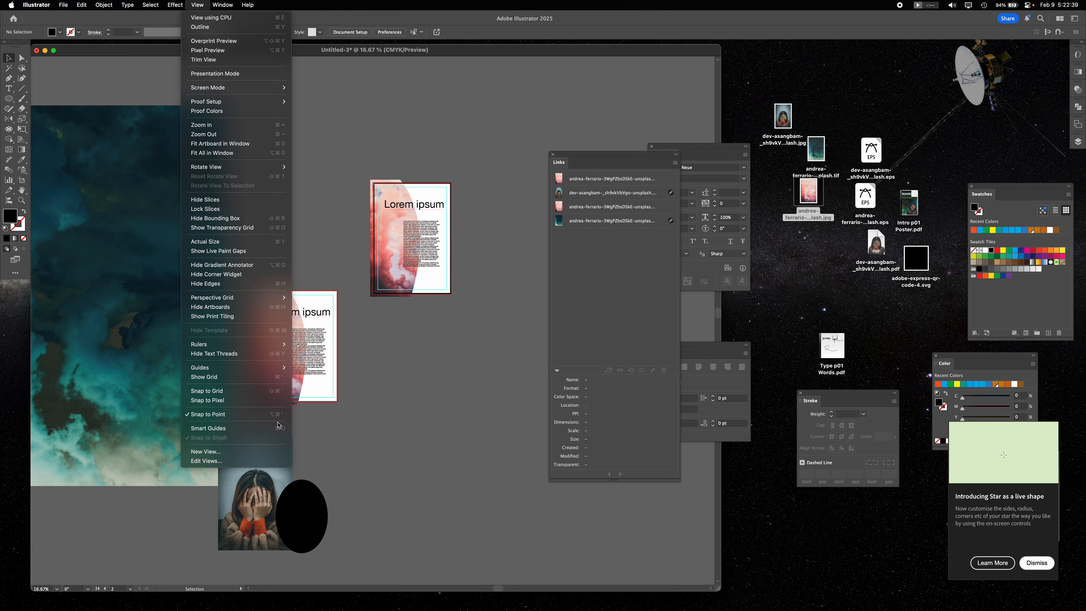
mouse_move(274, 367)
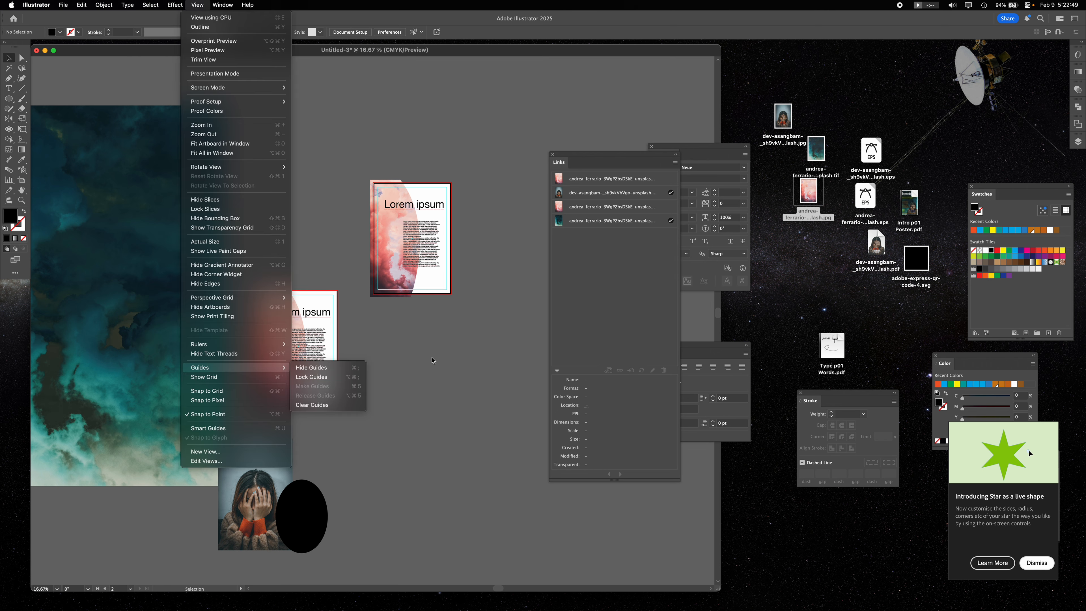
left_click(434, 360)
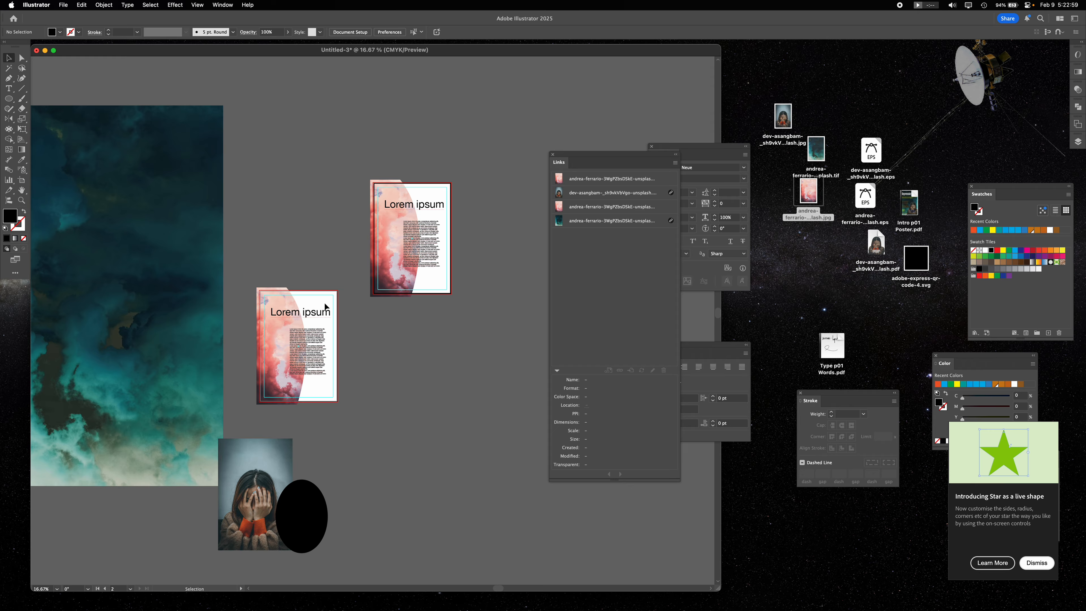
key("alt+super+l")
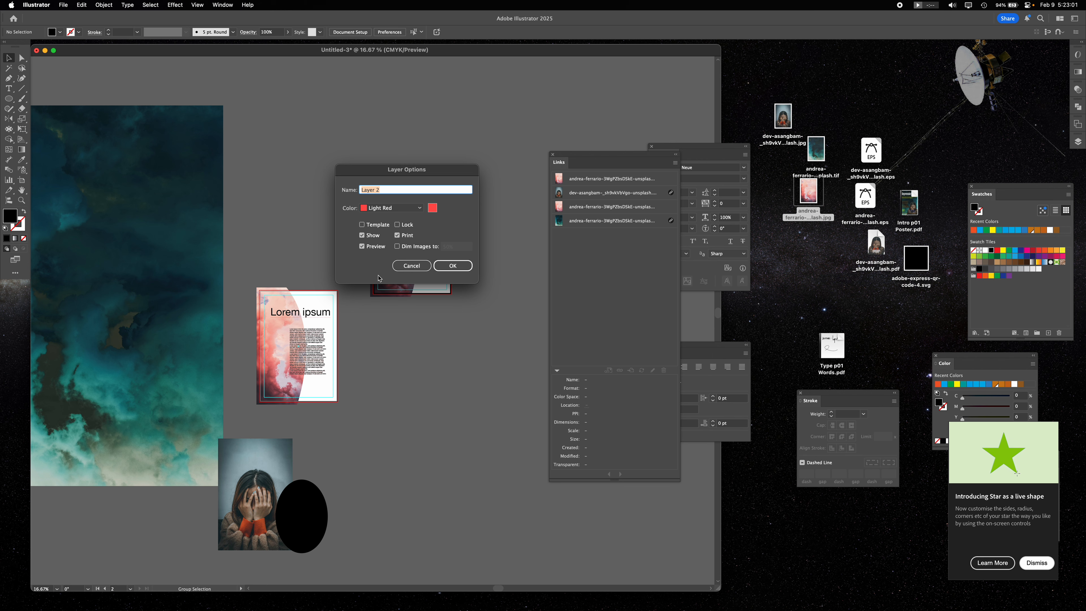
left_click(411, 266)
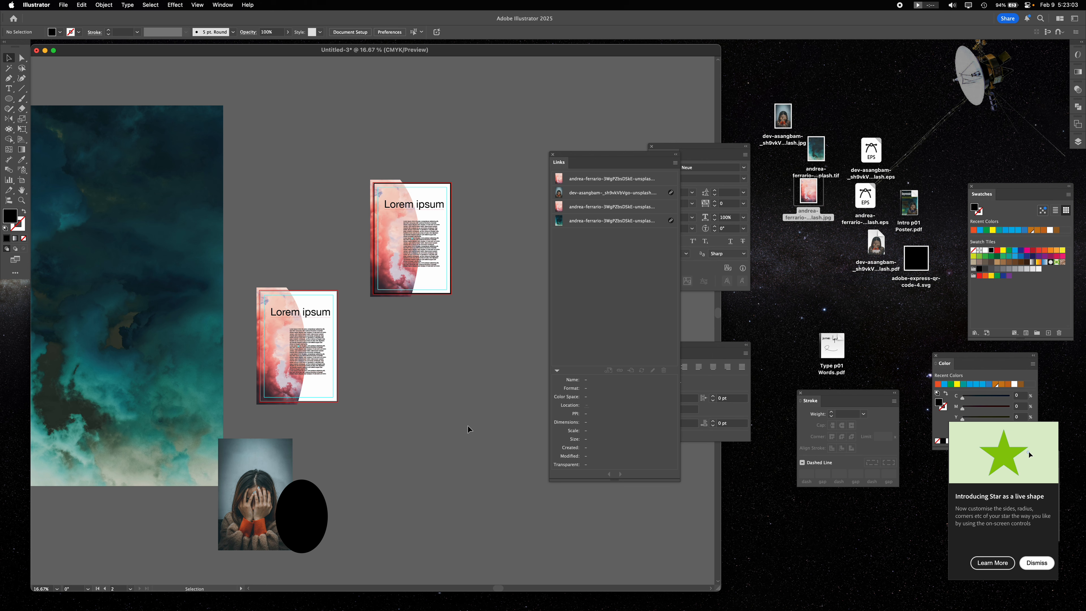
- Duplicate the poster artboard twice more, placing one copy below the second artboard and one above the original
left_click(430, 272)
key("shift+o")
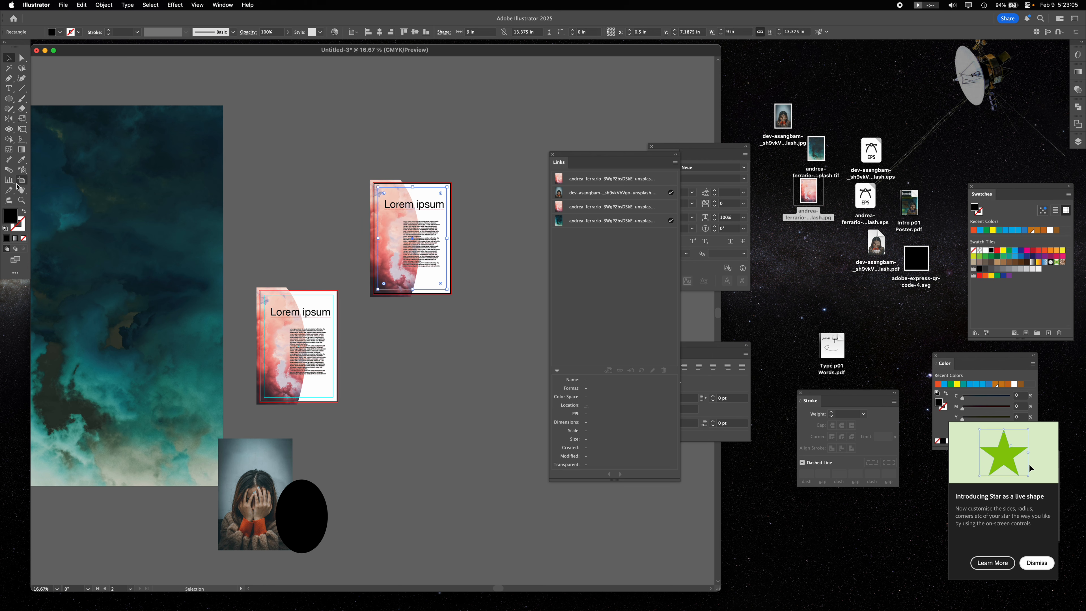
left_click_drag(410, 262, 440, 436)
left_click(9, 58)
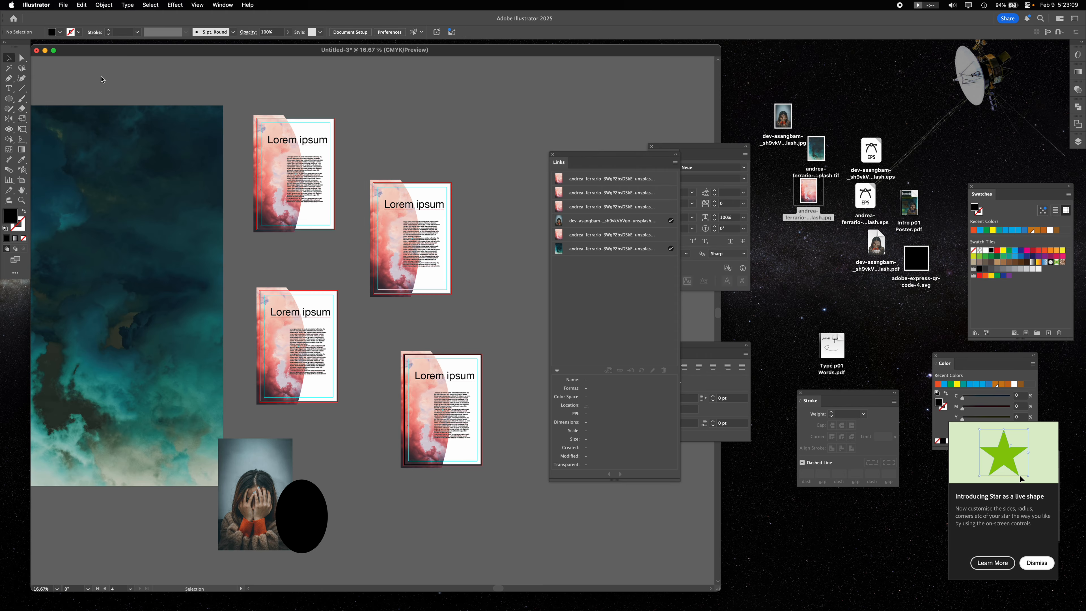
- On the artboard above the original, shift the body text, move the heading to the bottom edge and delete the masked pink image
left_click_drag(313, 192, 296, 200)
left_click_drag(319, 140, 316, 222)
left_click_drag(286, 137, 526, 104)
key("Delete")
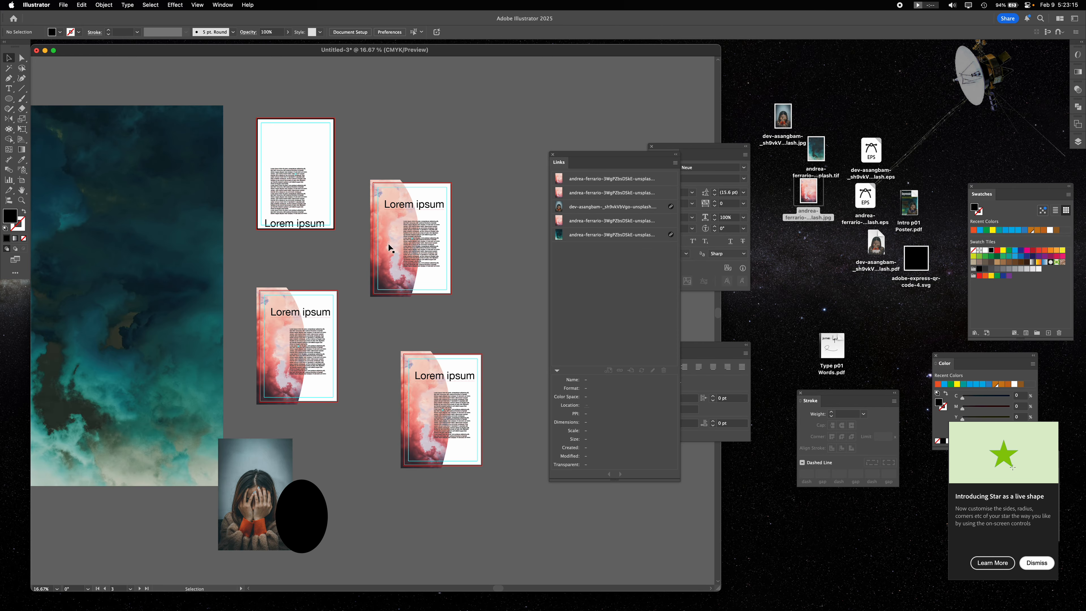
- Replace the second artboard's masked pink image with the teal cloud image, scaled to about 12.5 x 18.75 in to cover the artboard
left_click(383, 236)
key("Delete")
left_click_drag(160, 268, 480, 200)
left_click_drag(540, 229, 466, 243)
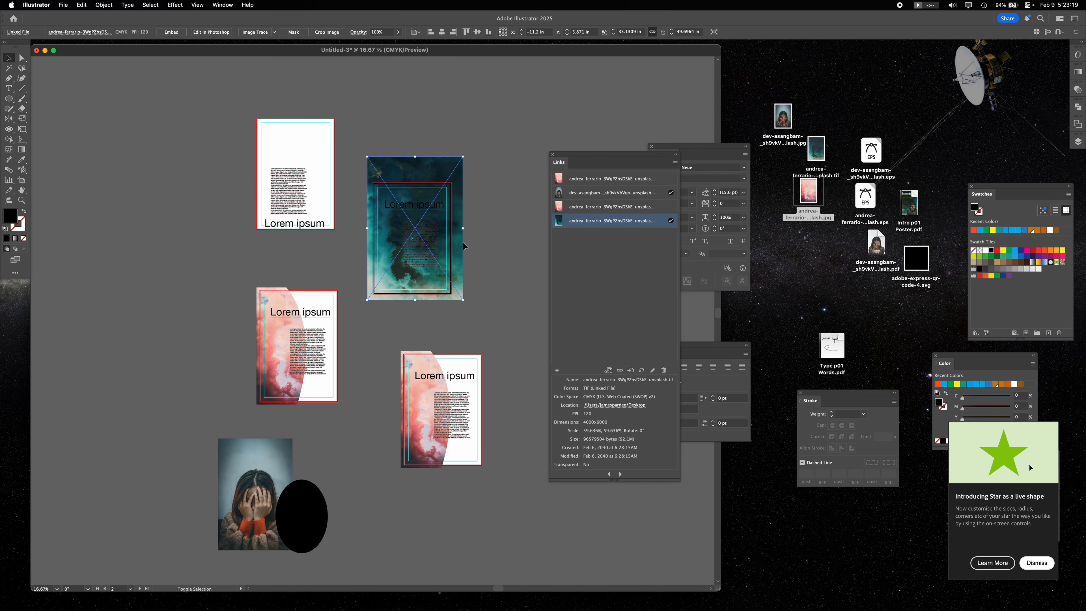
- Recolor the heading and body text over the teal cloud image to white
left_click(408, 244)
left_click(985, 251)
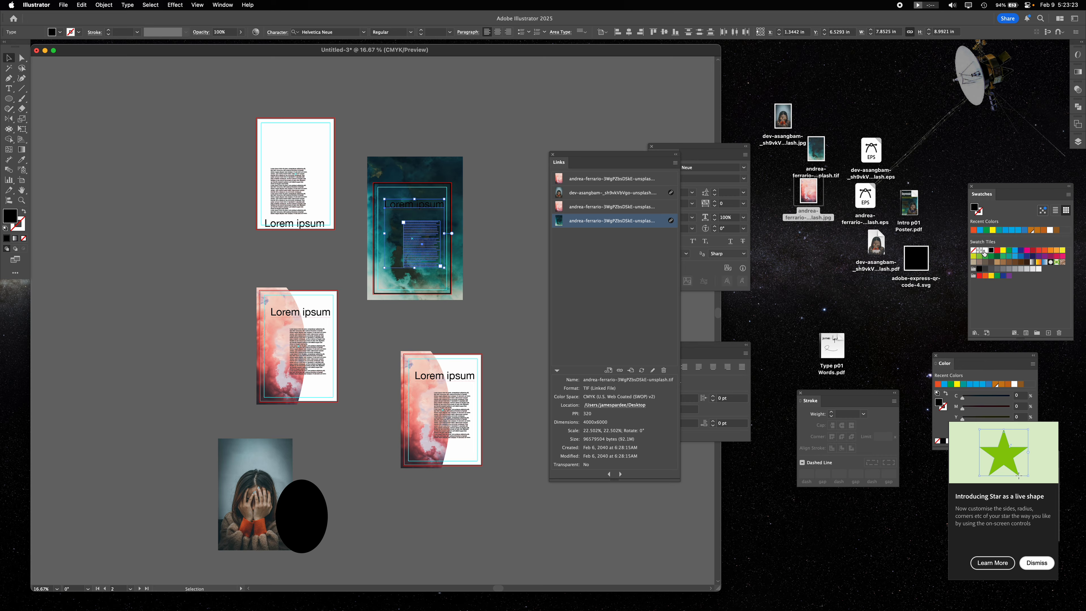
left_click(482, 264)
- Rotate the lower-right artboard's masked pink image 180° and move it to that artboard's right side
left_click_drag(428, 363, 451, 484)
left_click_drag(426, 420, 465, 401)
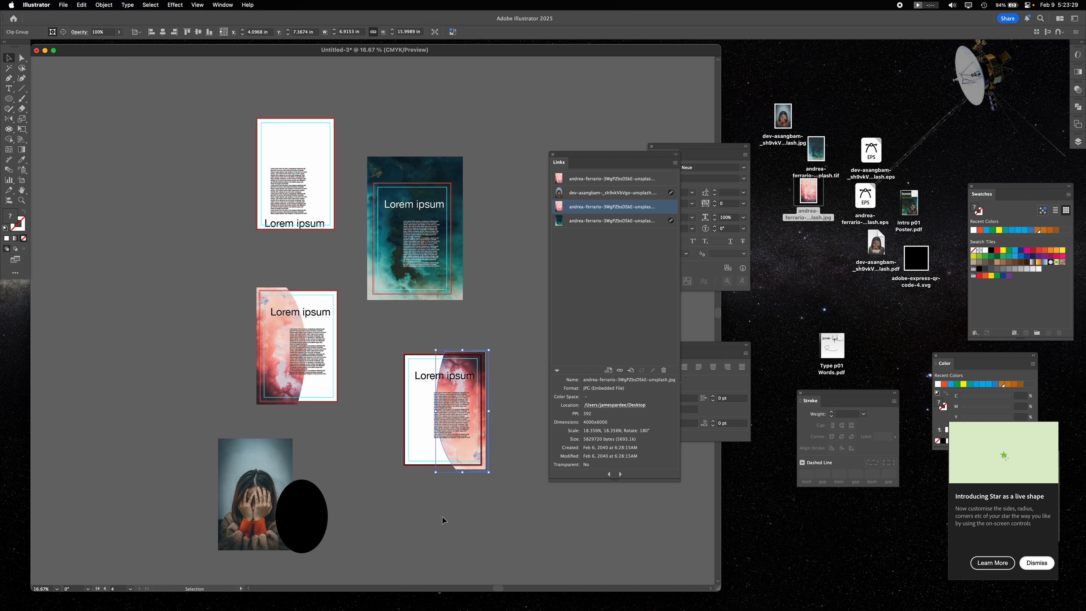
left_click(443, 519)
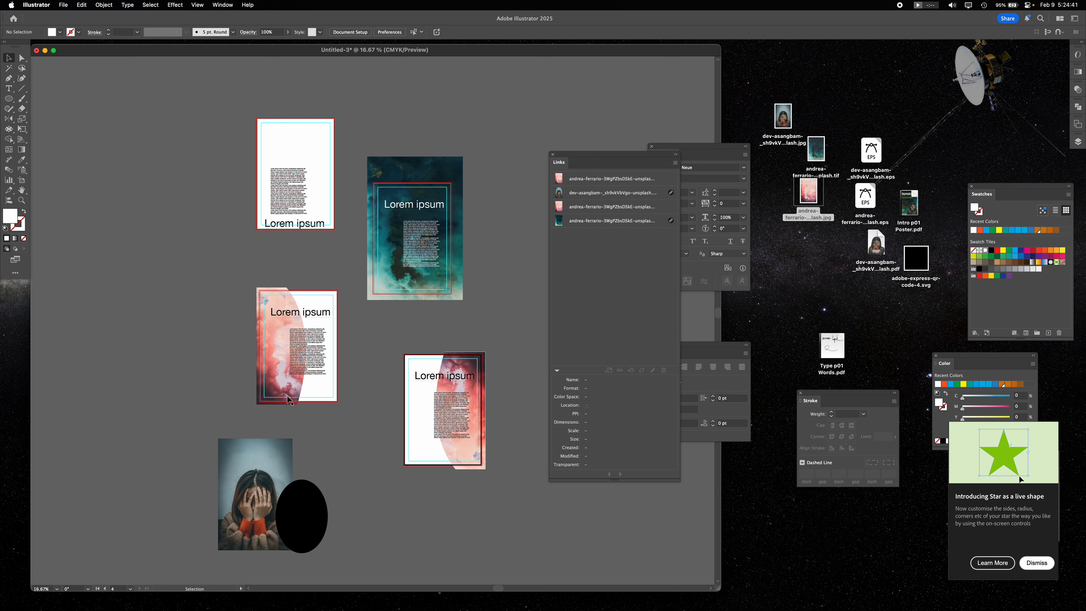
- Save the poster document to the desktop in Adobe PDF format under the name project 01
left_click(63, 5)
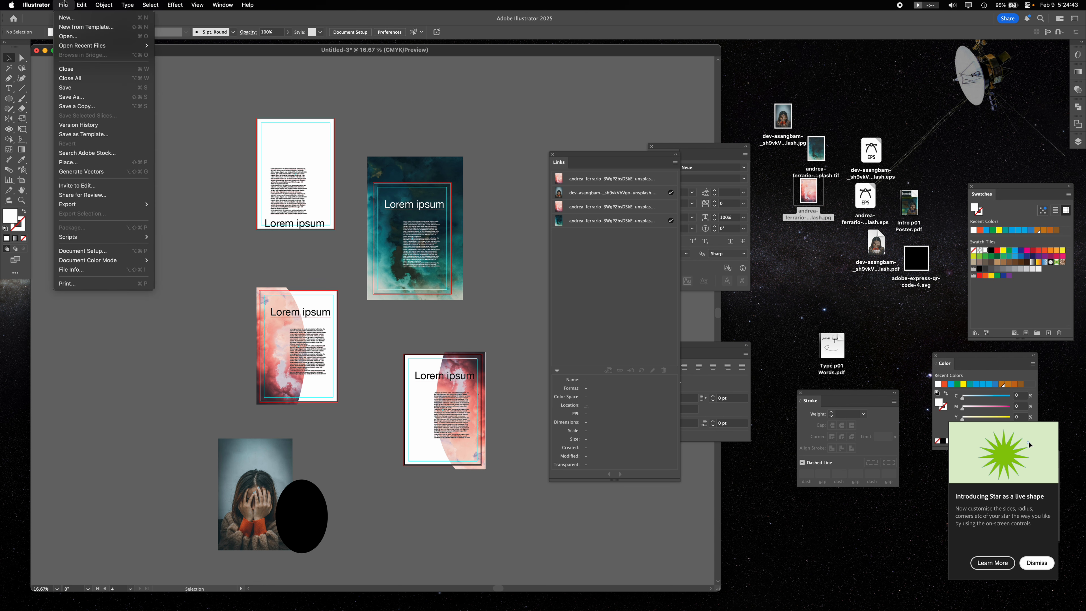
left_click(71, 97)
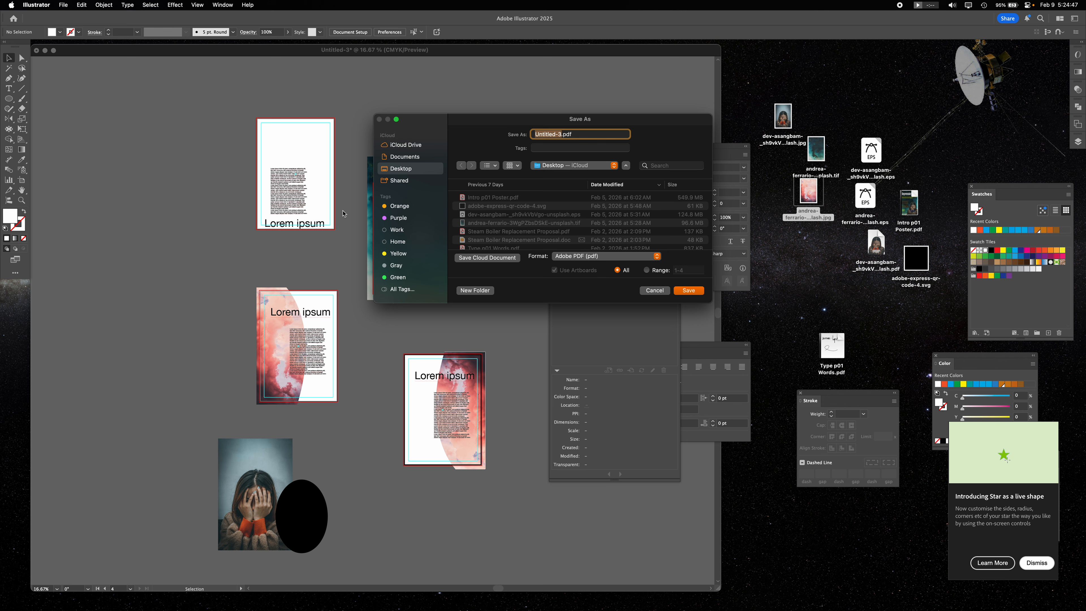
left_click(613, 258)
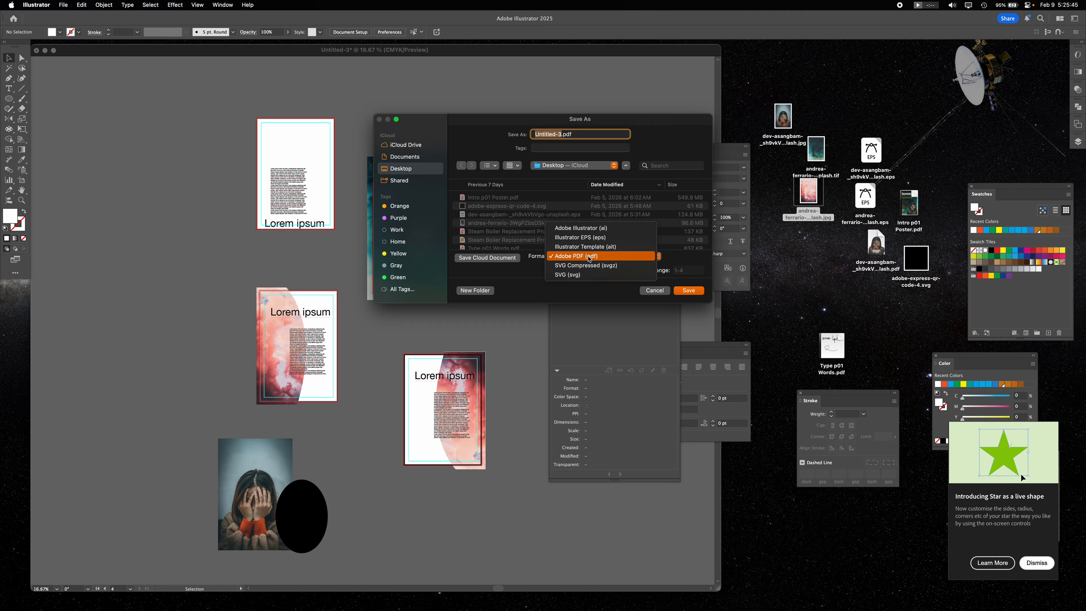
left_click(589, 259)
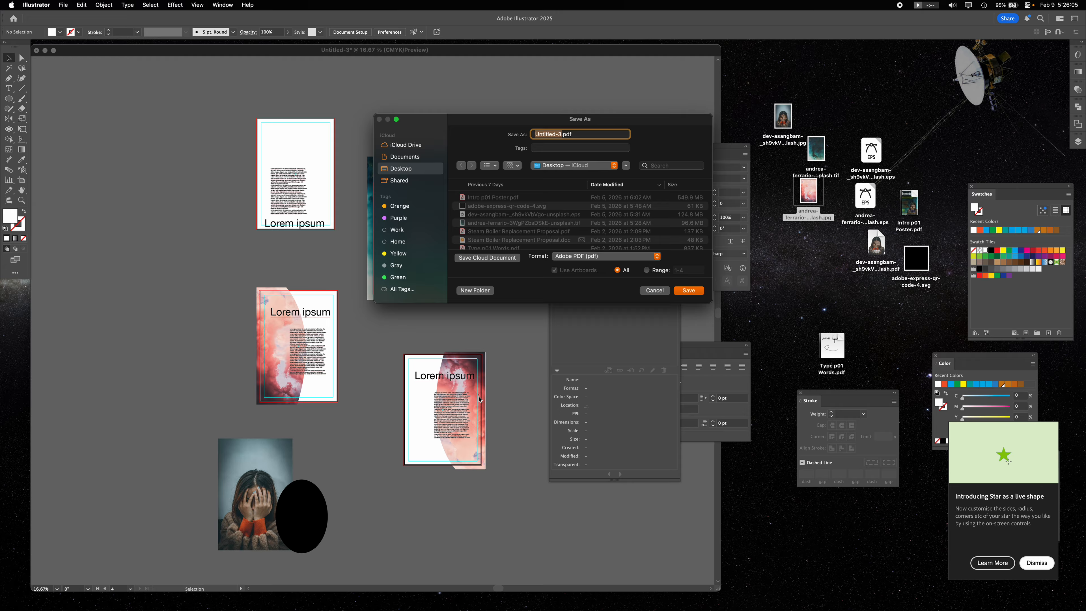
left_click(592, 256)
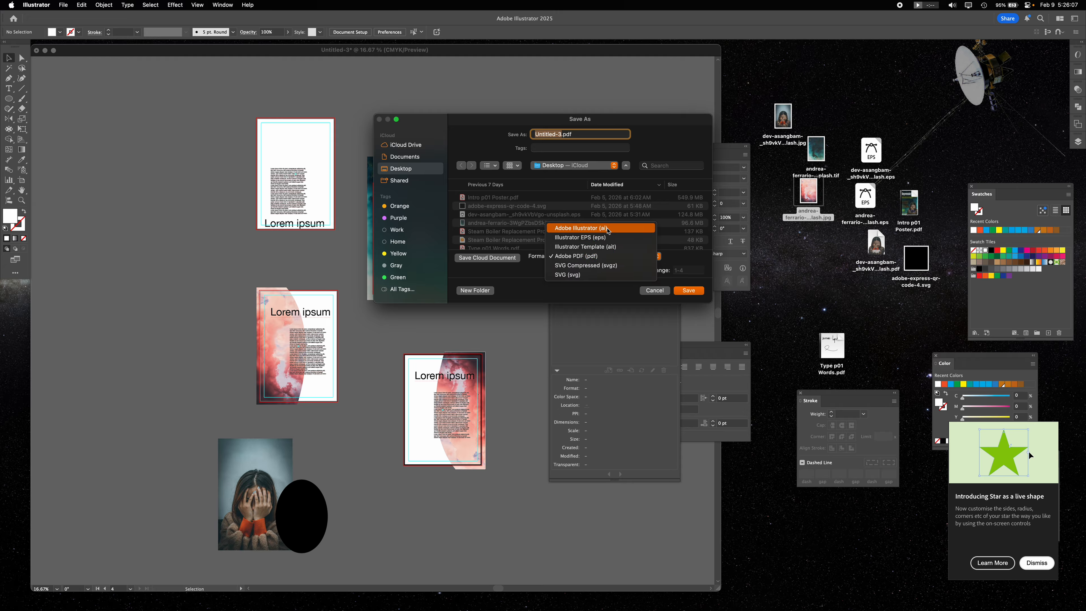
left_click(594, 256)
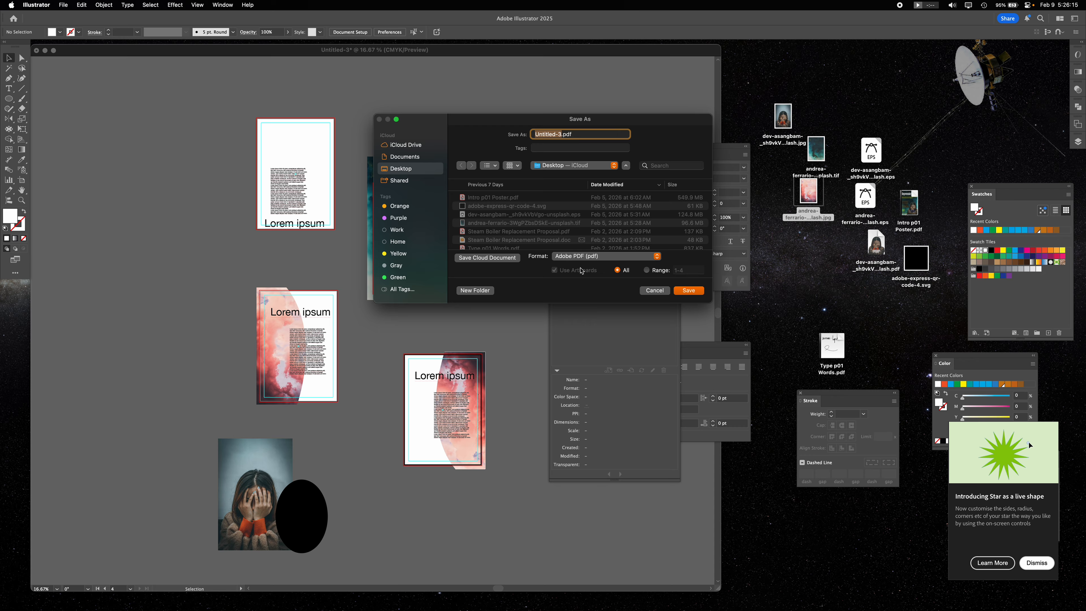
type("pro")
type("ject")
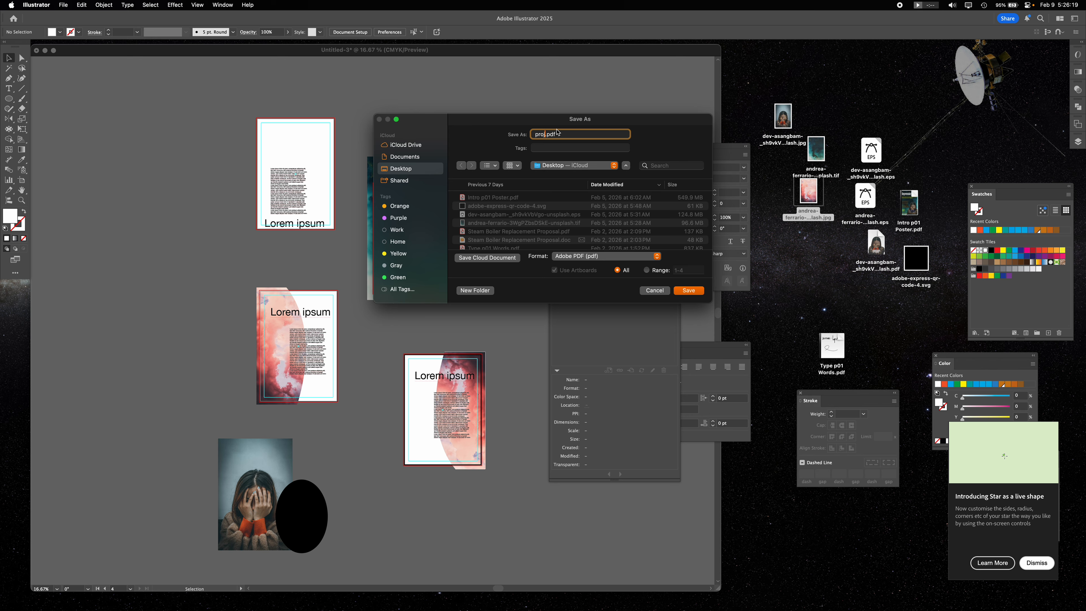
type(" 01")
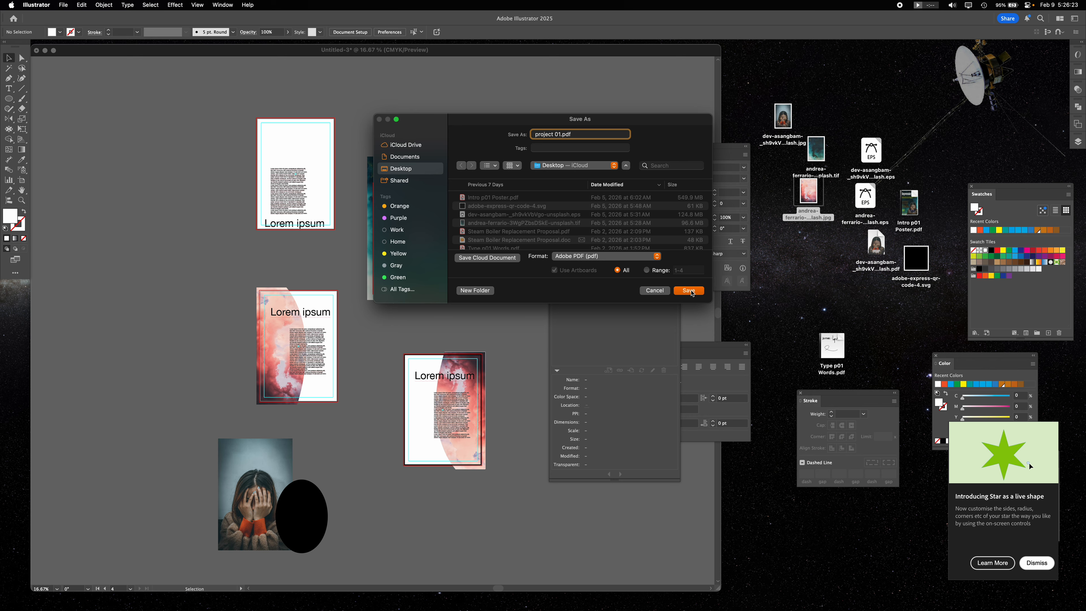
left_click(693, 291)
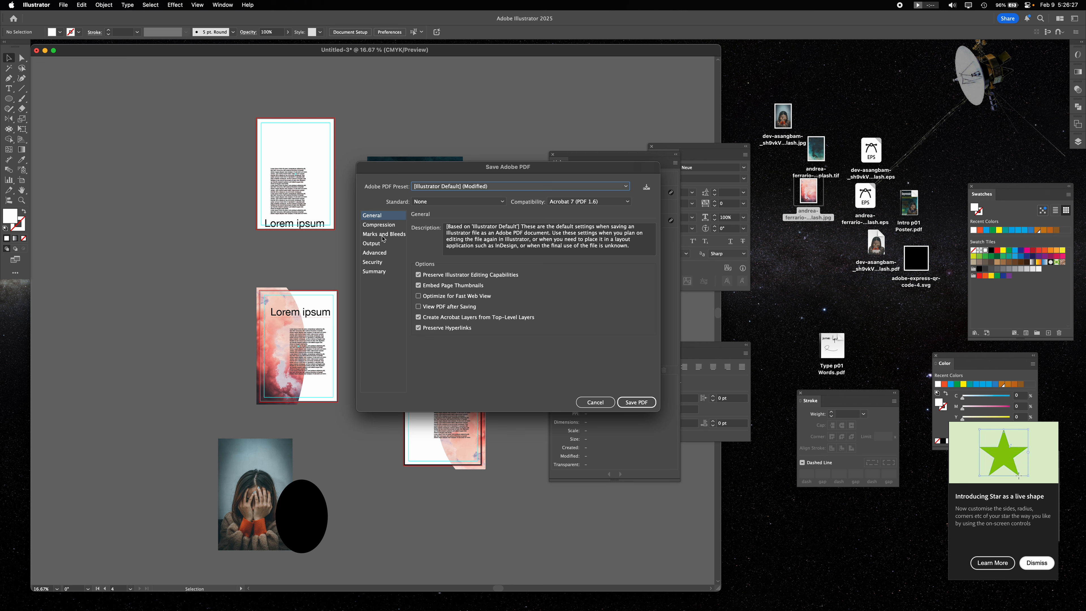
- Check the marks and bleeds, keep the document bleed settings enabled, and save the PDF
left_click(383, 236)
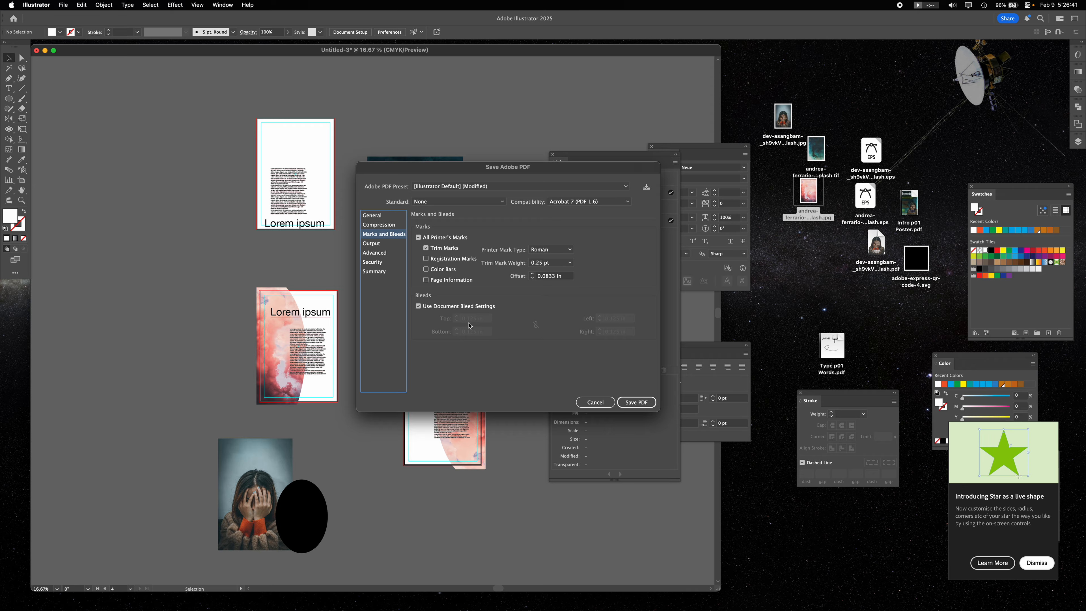
left_click(419, 306)
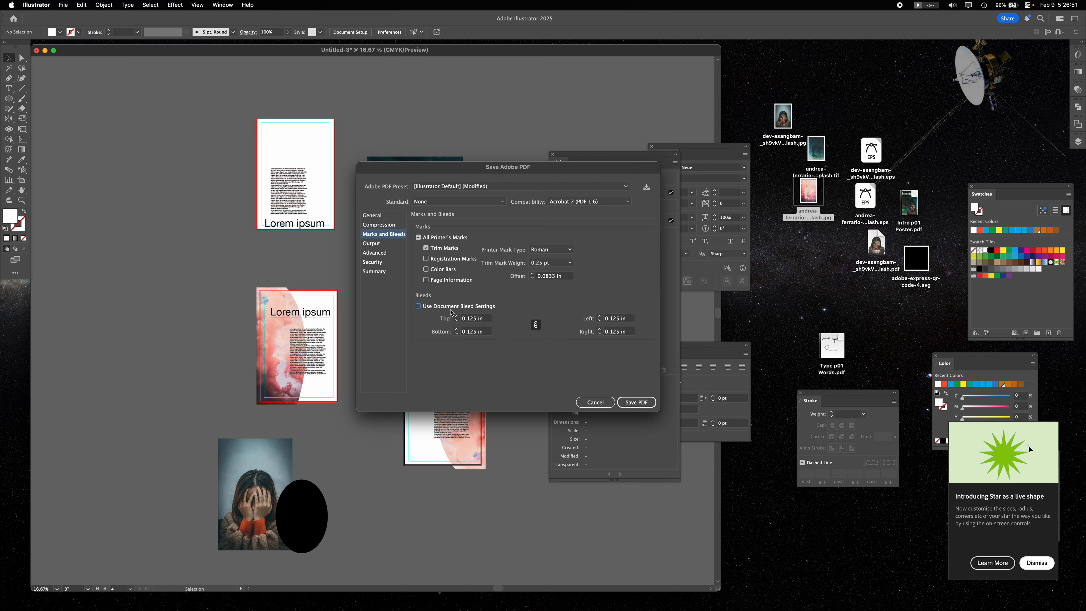
left_click(423, 308)
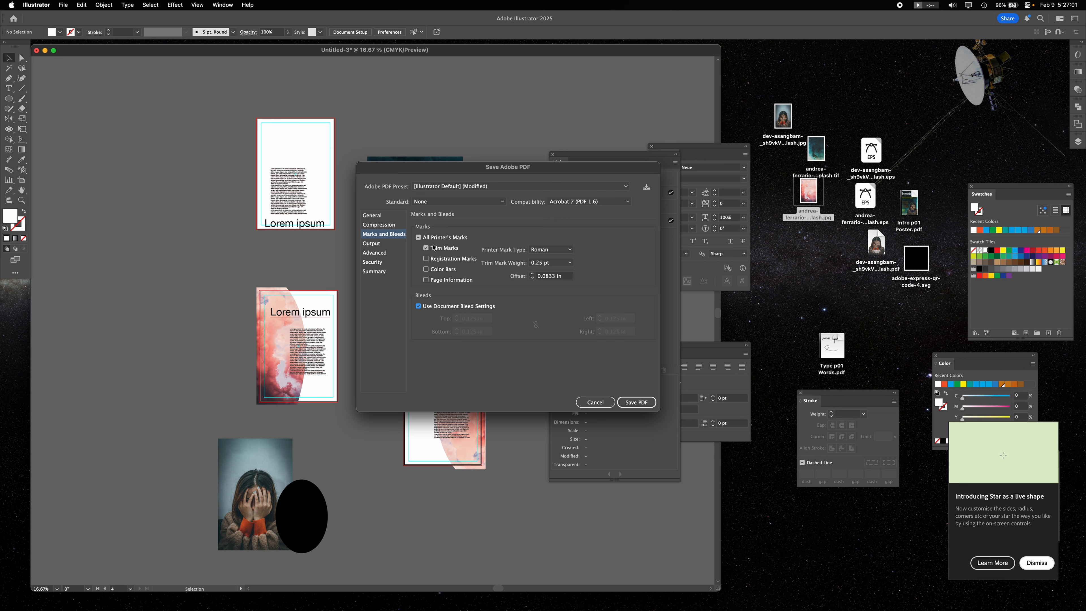
left_click(372, 216)
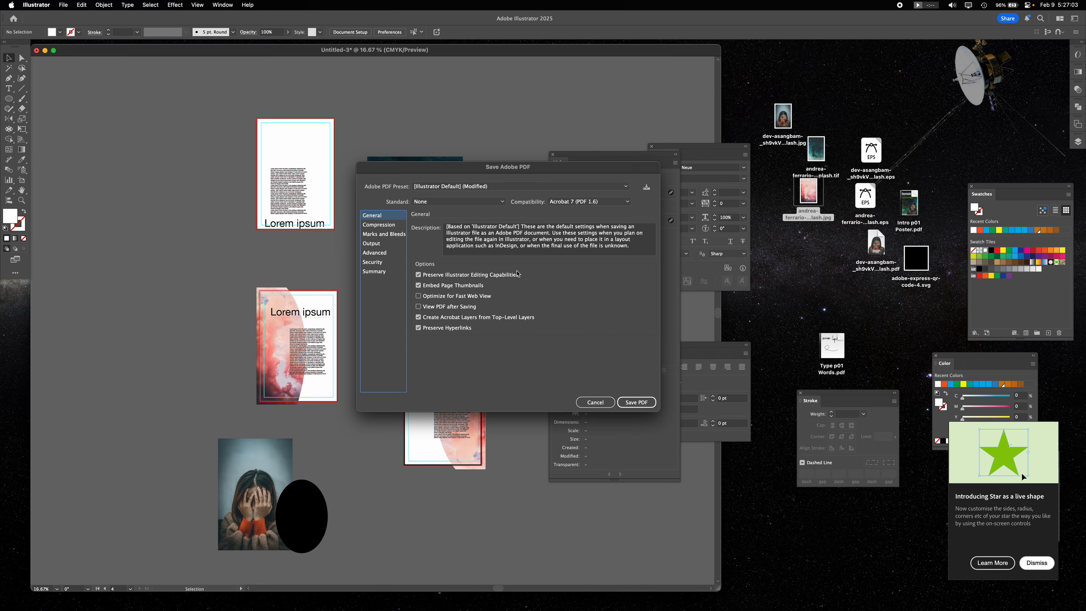
left_click(639, 402)
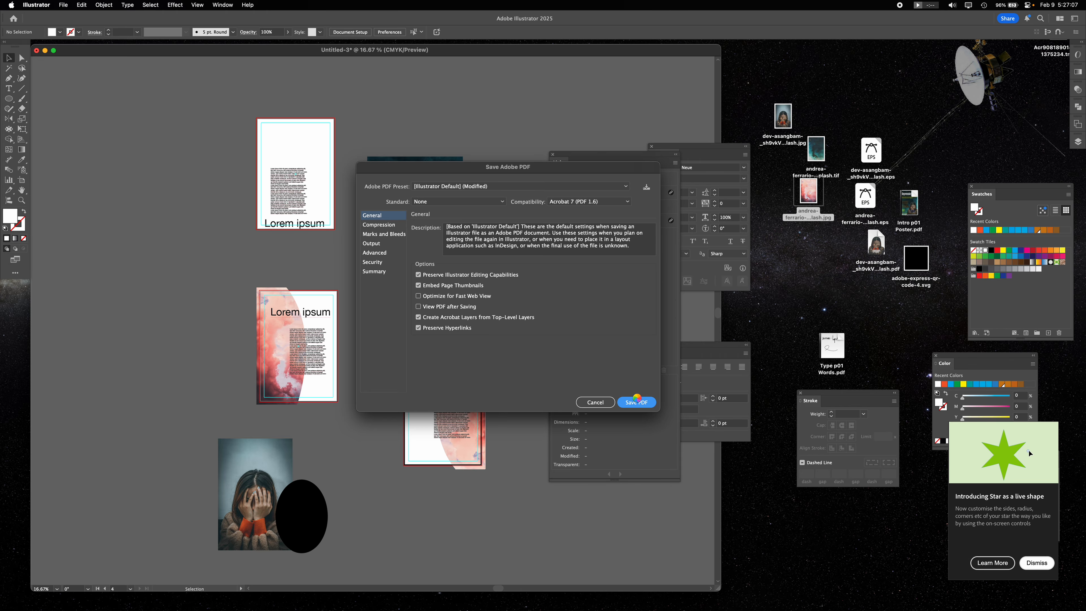
- Switch to Finder, reposition project 01.pdf on the desktop, and preview its pages with Quick Look
left_click(1013, 81)
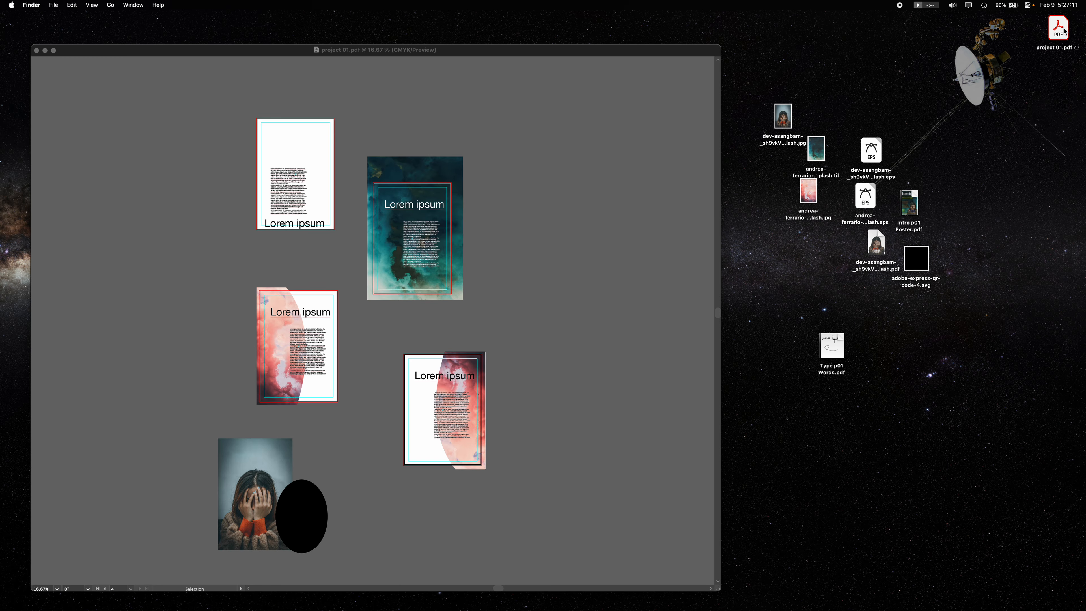
left_click(646, 95)
left_click(850, 77)
left_click_drag(1043, 40, 930, 60)
key("space")
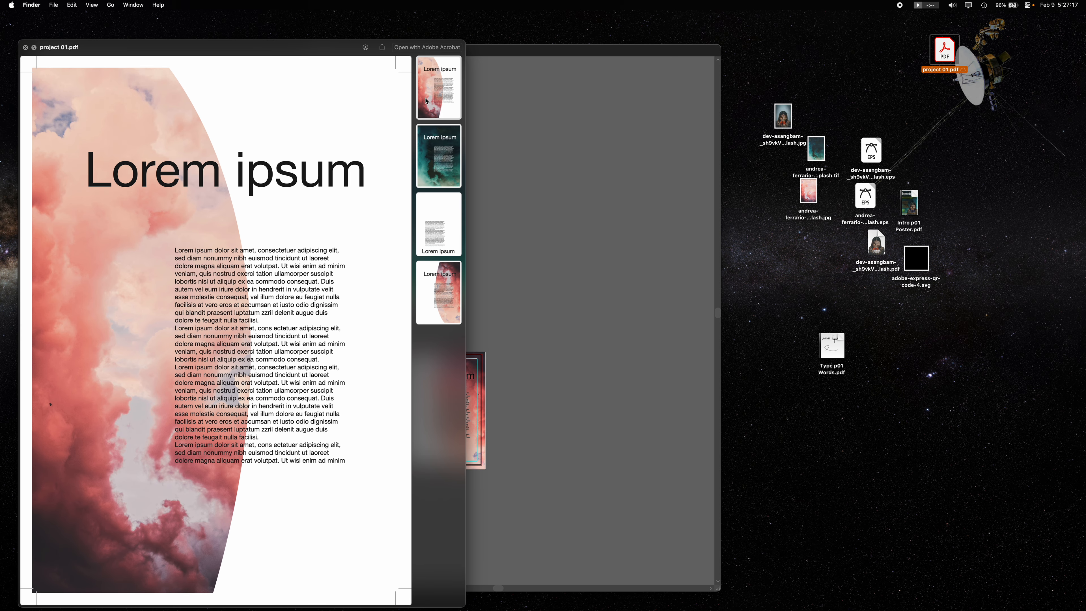
left_click(427, 160)
left_click(435, 226)
left_click(441, 296)
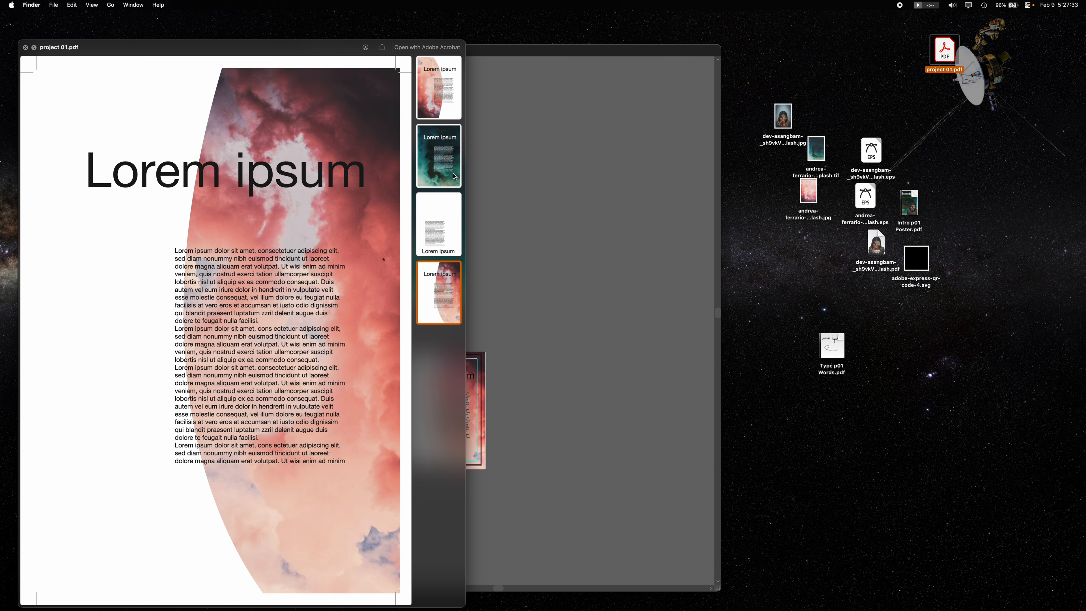
key("space")
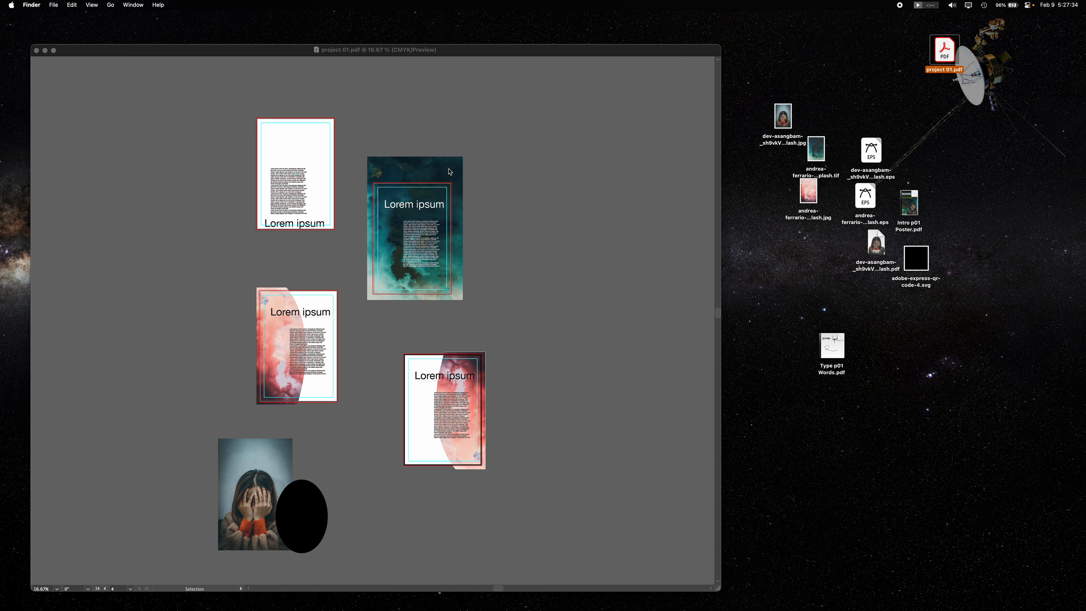
double_click(944, 55)
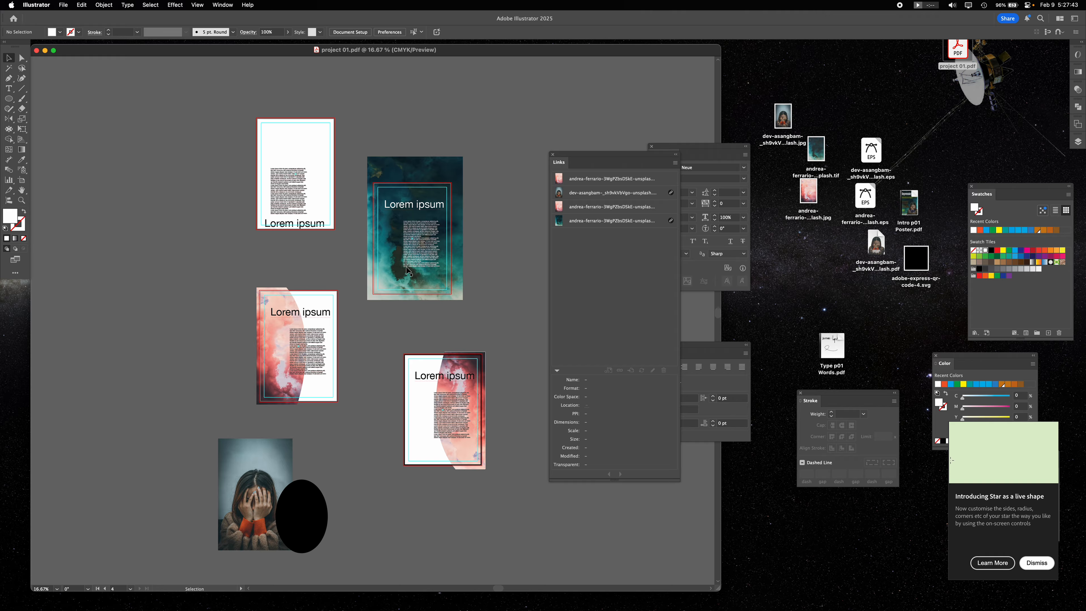
- Delete the original pink-image artboard and the white artboard above it, and save the document
left_click(23, 181)
left_click(312, 301)
key("Delete")
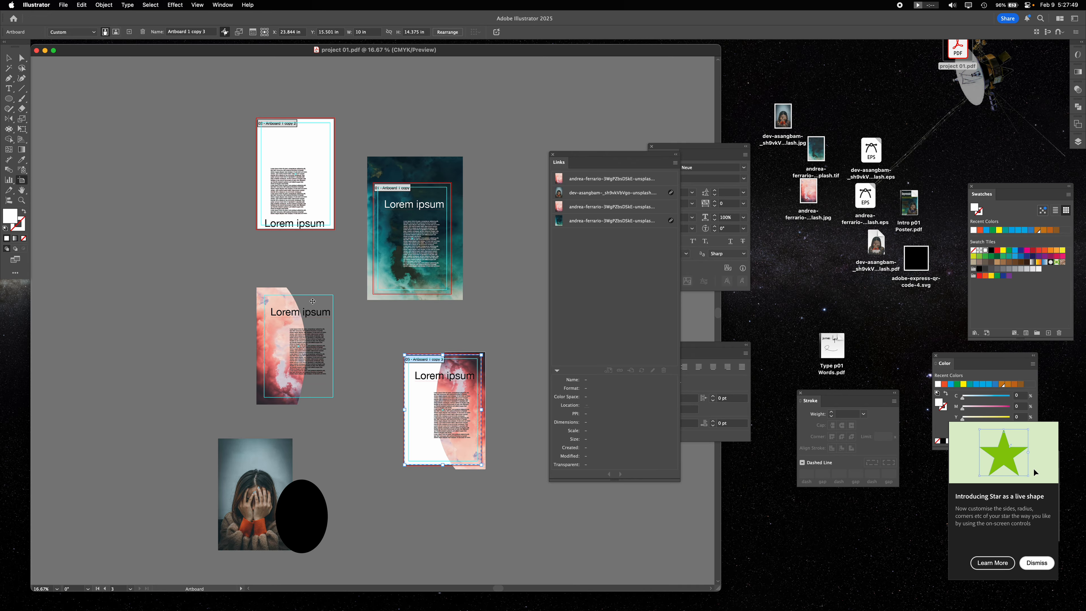
left_click(322, 148)
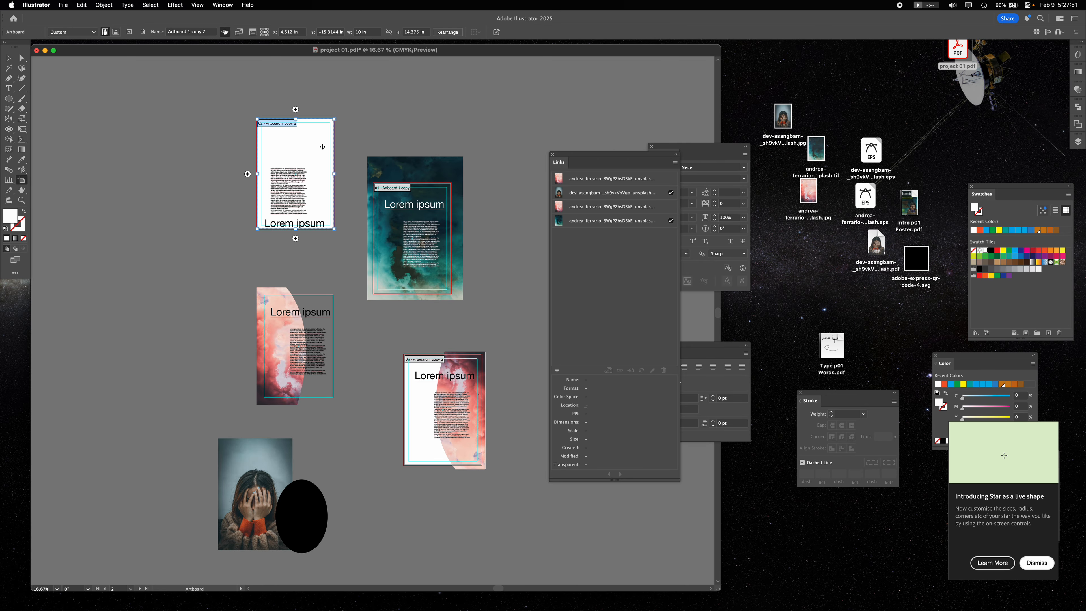
key("Delete")
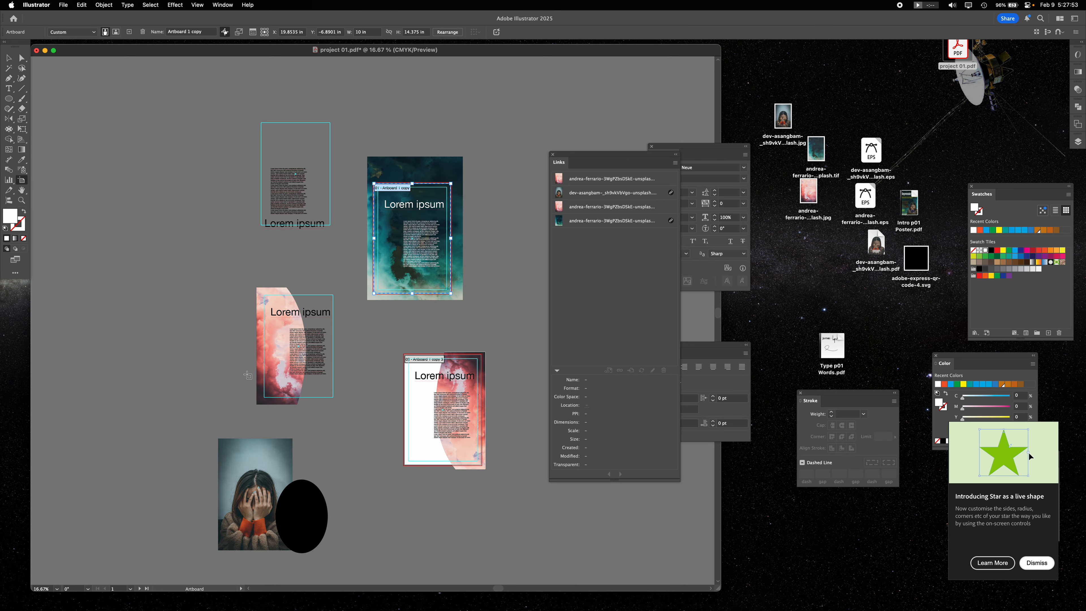
left_click(9, 58)
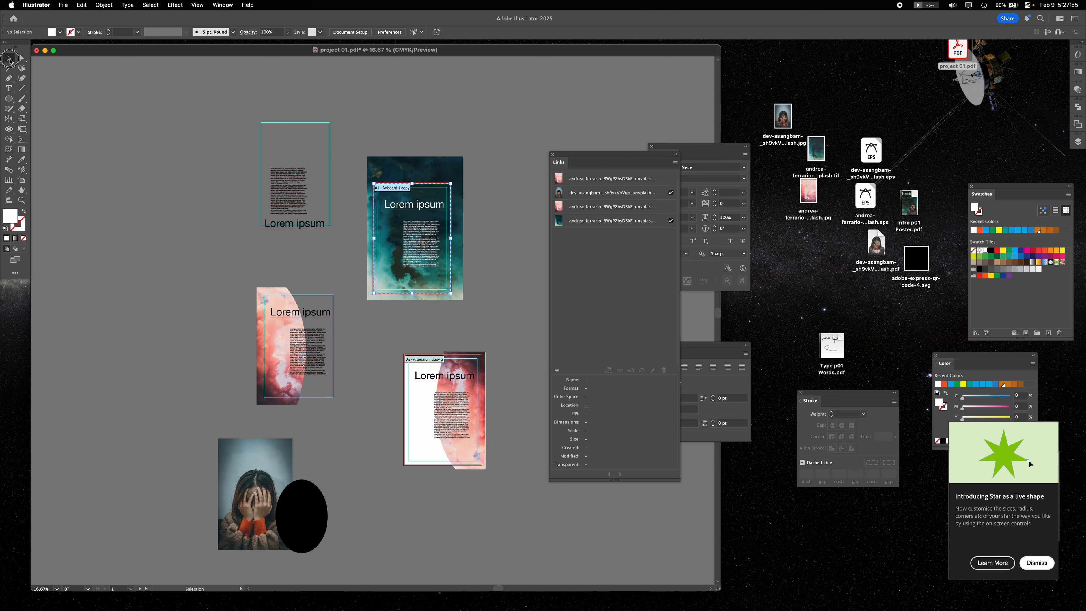
key("a")
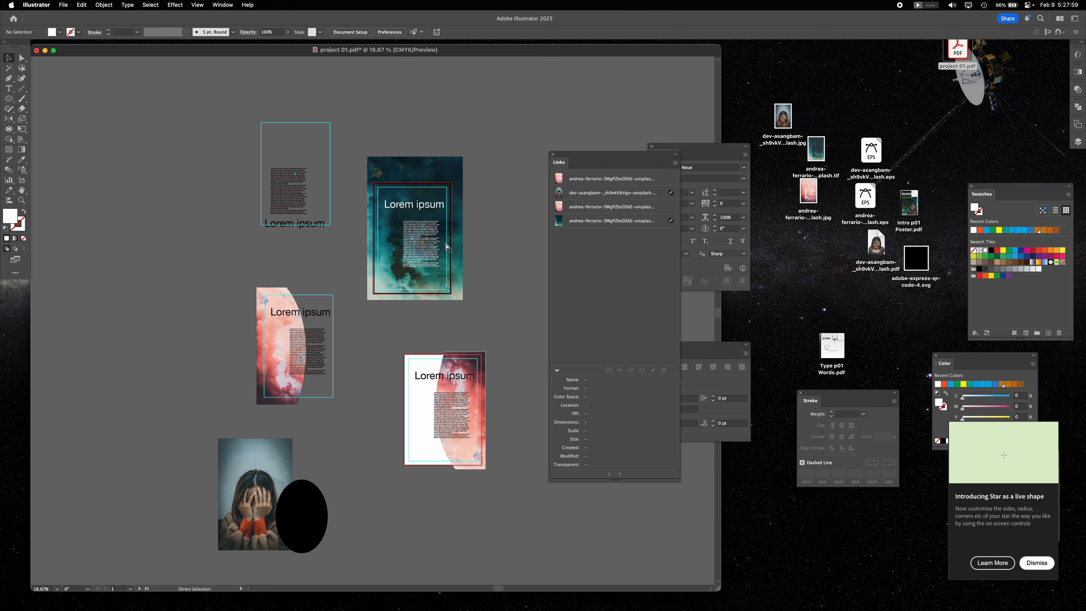
key("super+s")
- Preview both pages of the updated project 01.pdf on the desktop with Quick Look, and return to Illustrator
left_click(953, 46)
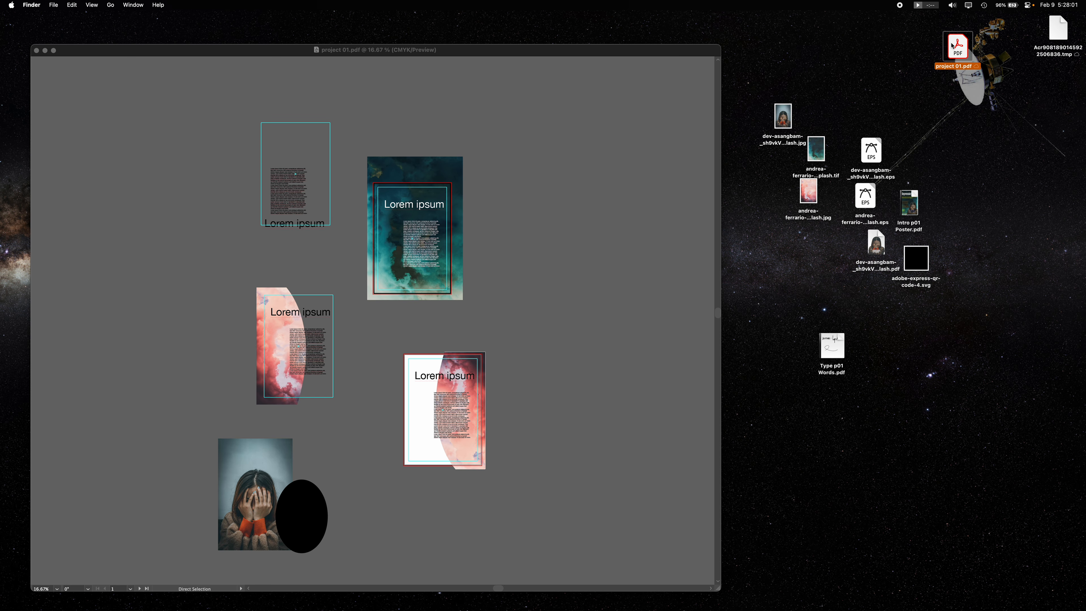
key("space")
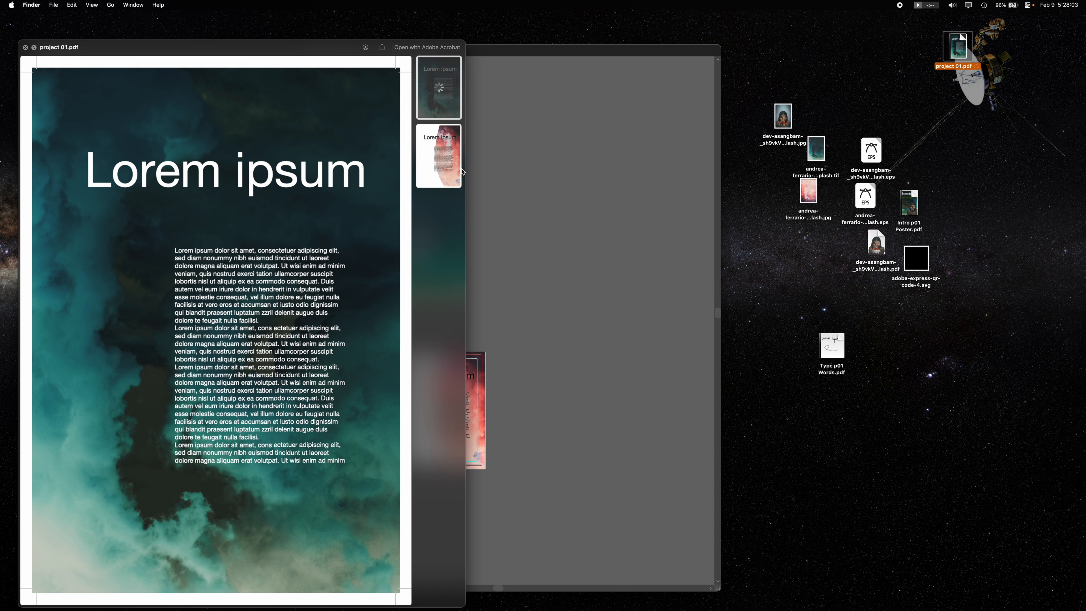
left_click(446, 157)
left_click(442, 96)
left_click(443, 153)
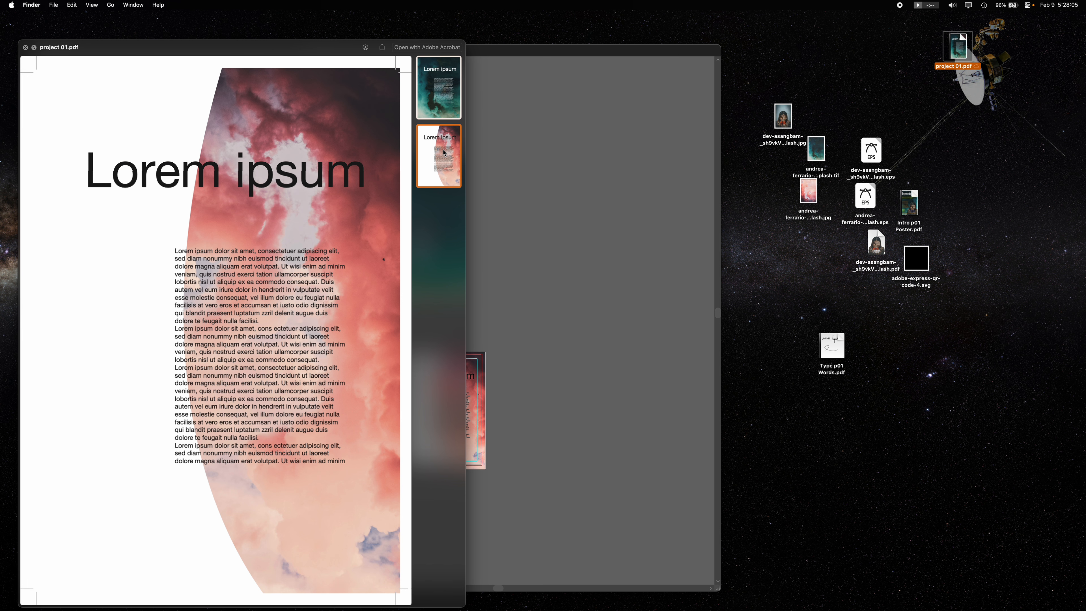
key("space")
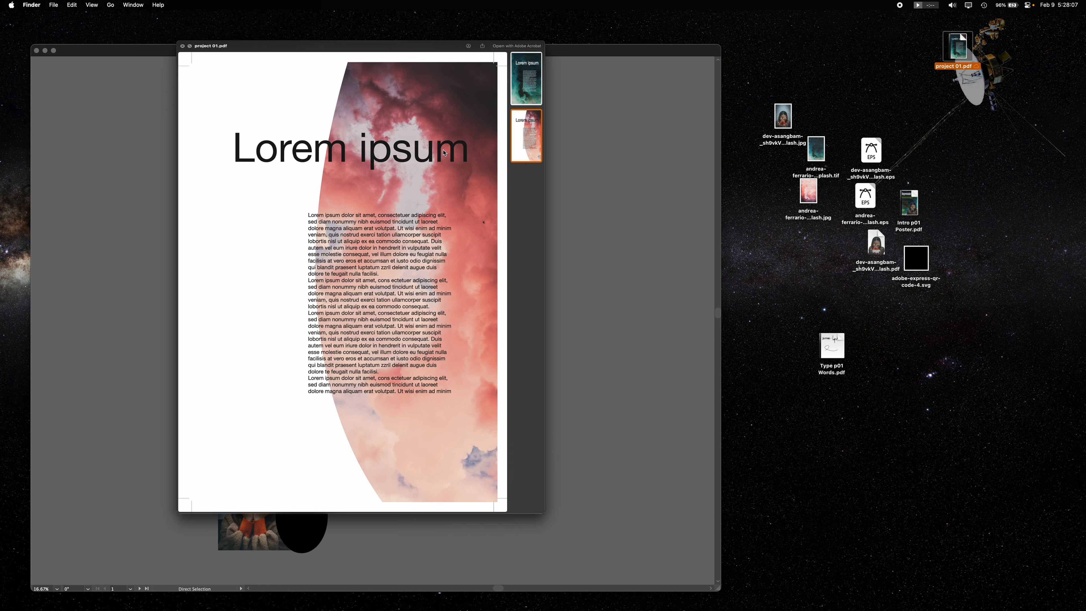
left_click(595, 314)
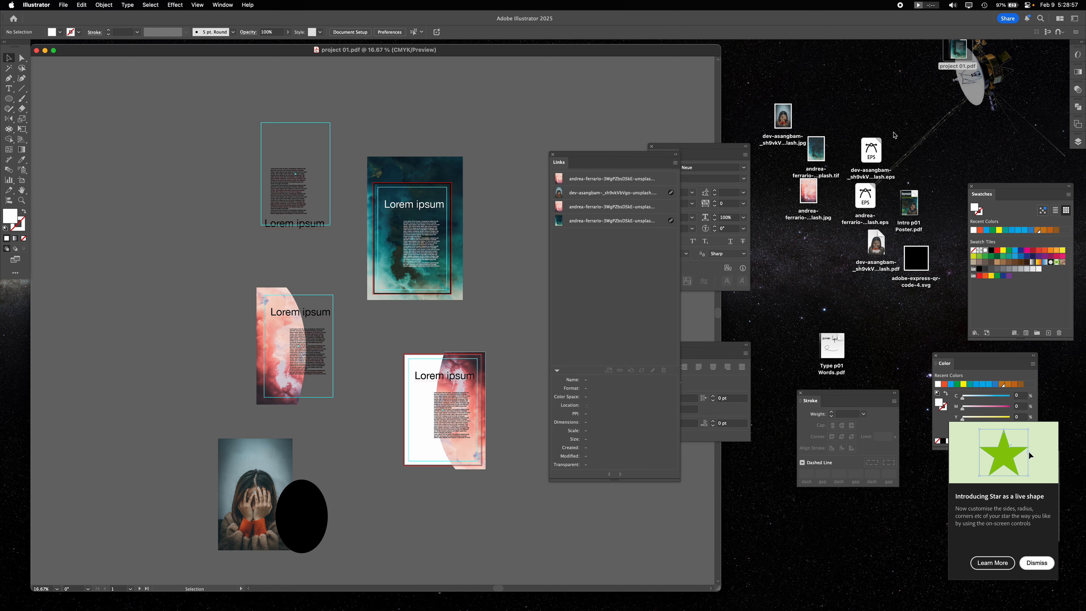
- Check the first page of the saved project 01.pdf once more in Quick Look and go back to Illustrator
left_click(960, 45)
key("space")
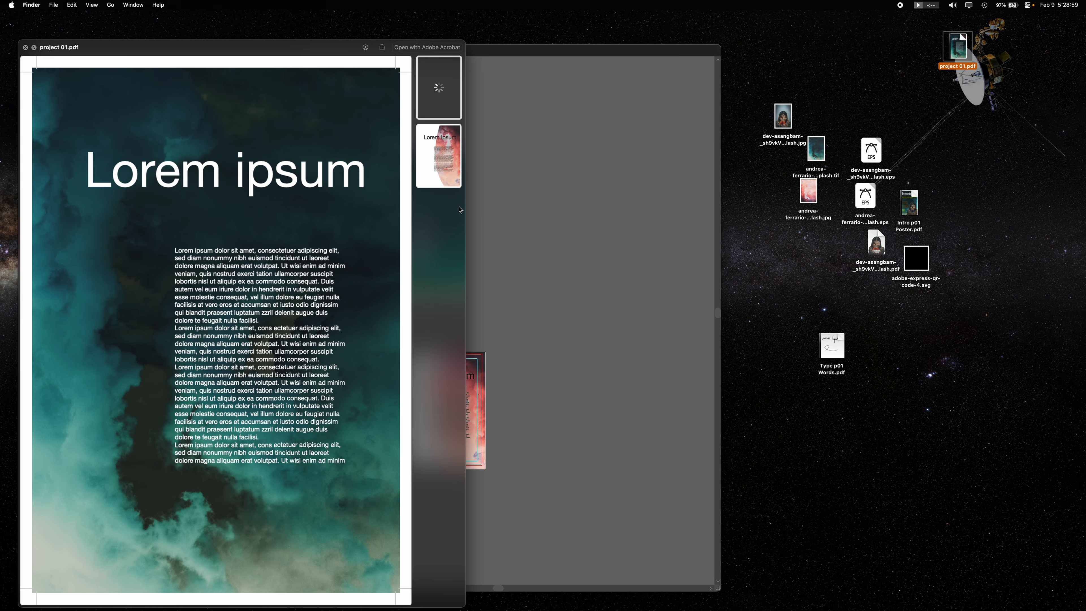
key("space")
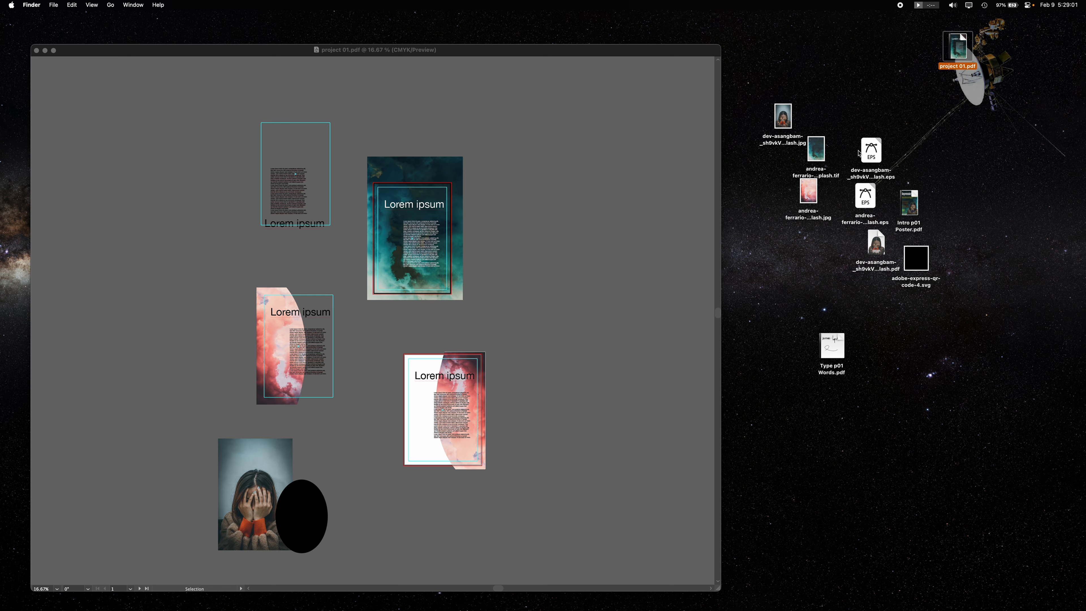
left_click(540, 306)
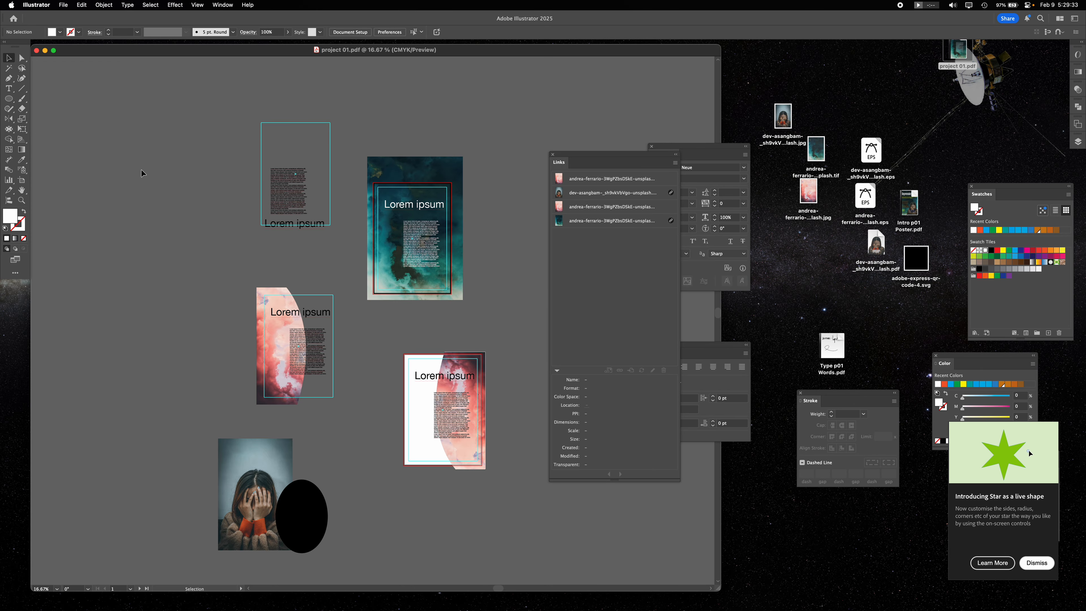
- Close the open poster document and move the project 01.pdf file to the middle of the desktop
key("a")
key("super+q")
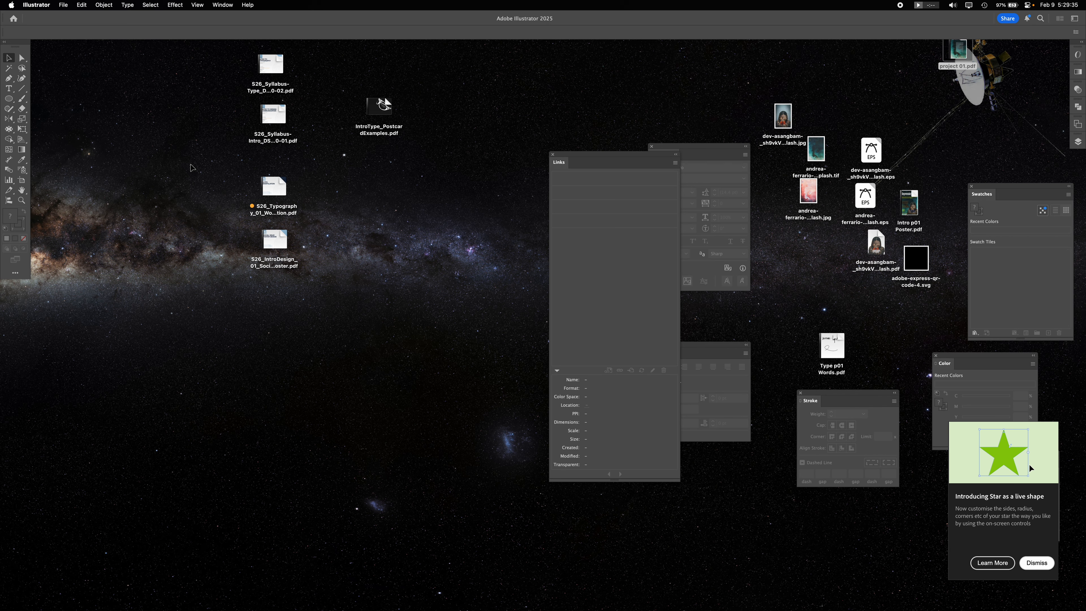
left_click_drag(949, 42, 681, 157)
- Open project 01.pdf from the desktop specifically with Adobe Illustrator 2025, and close the document again
mouse_move(628, 194)
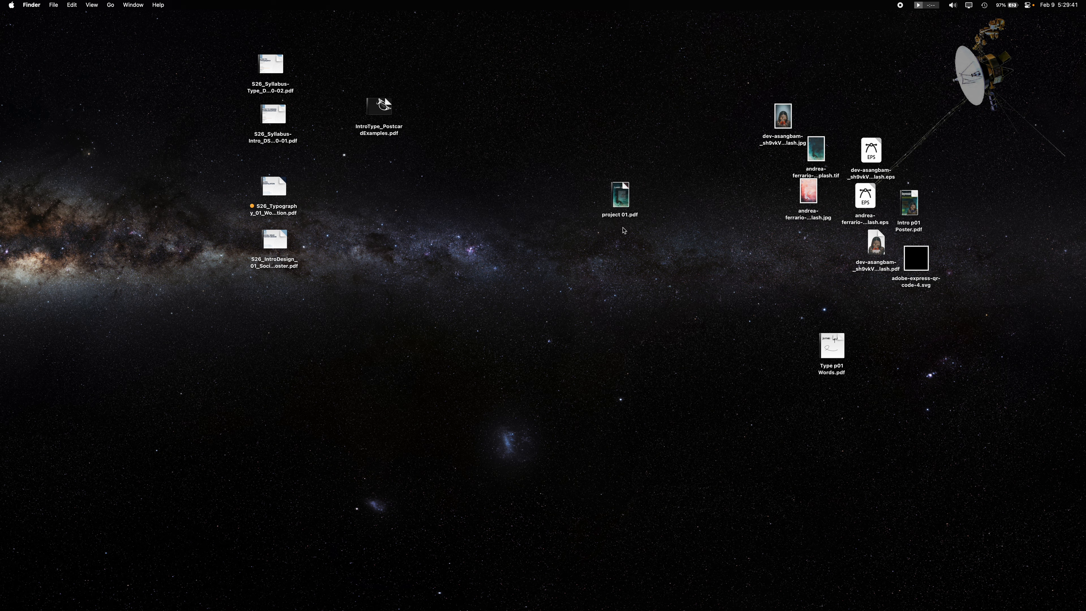
right_click(625, 192)
mouse_move(648, 205)
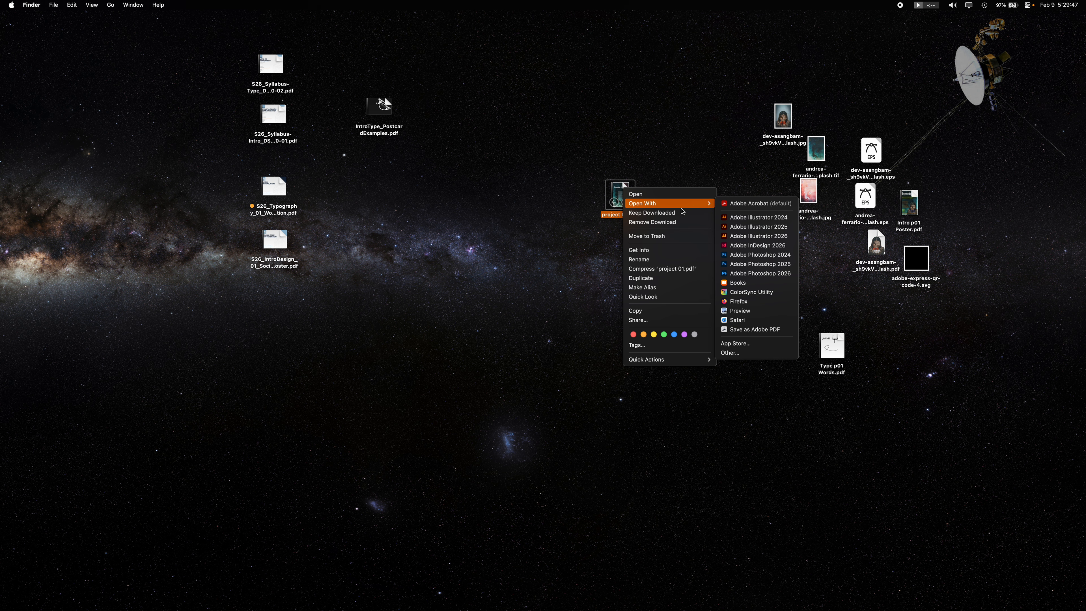
left_click(772, 228)
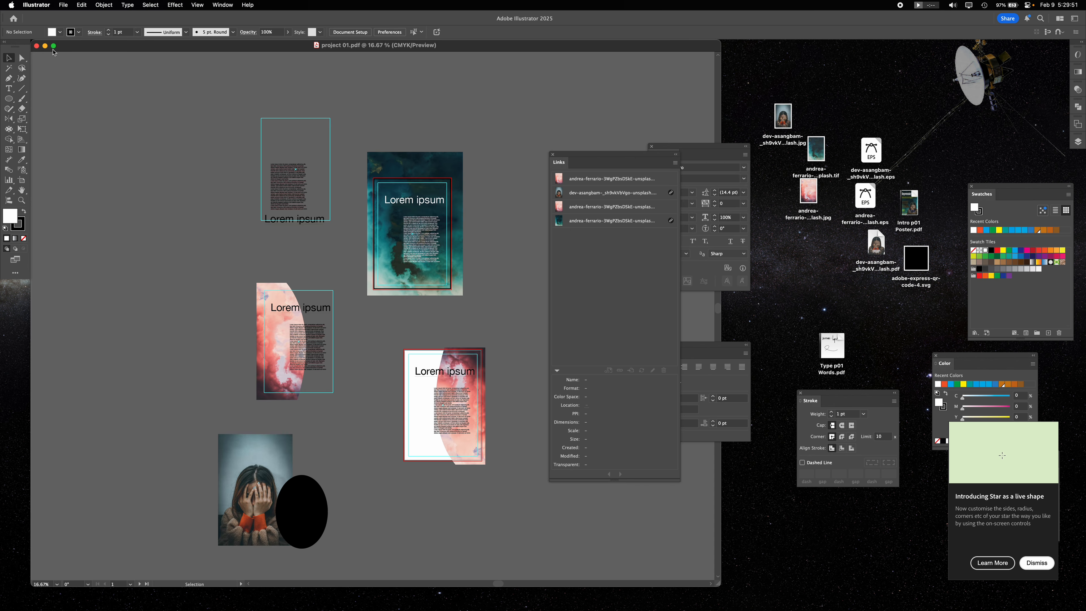
left_click(37, 45)
left_click(361, 248)
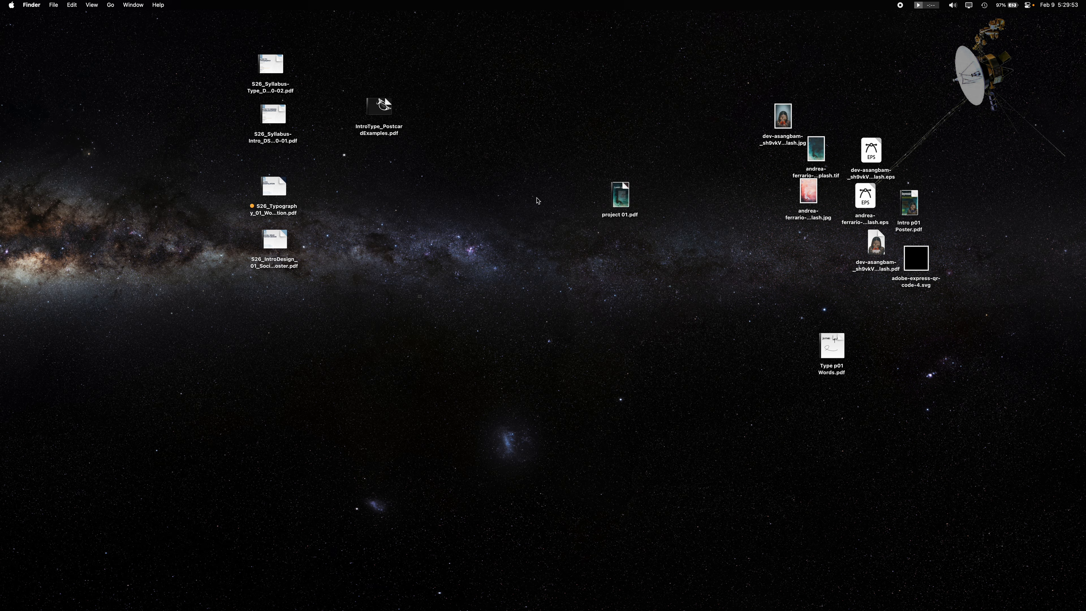
- Open project 01.pdf by dropping the file from the desktop onto Illustrator in the Dock
left_click(620, 194)
mouse_move(439, 604)
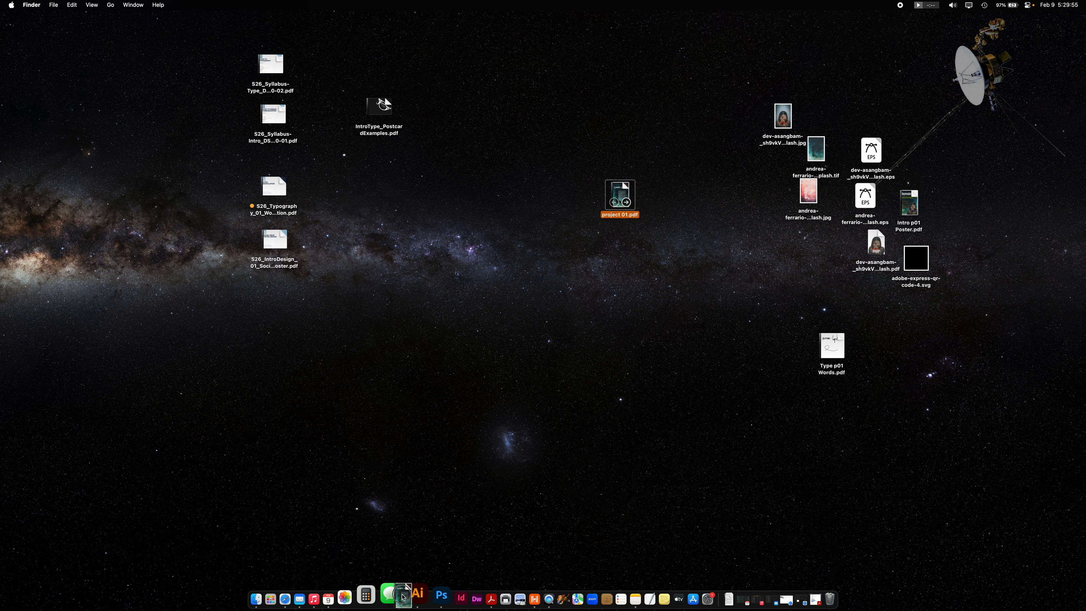
left_click(408, 595)
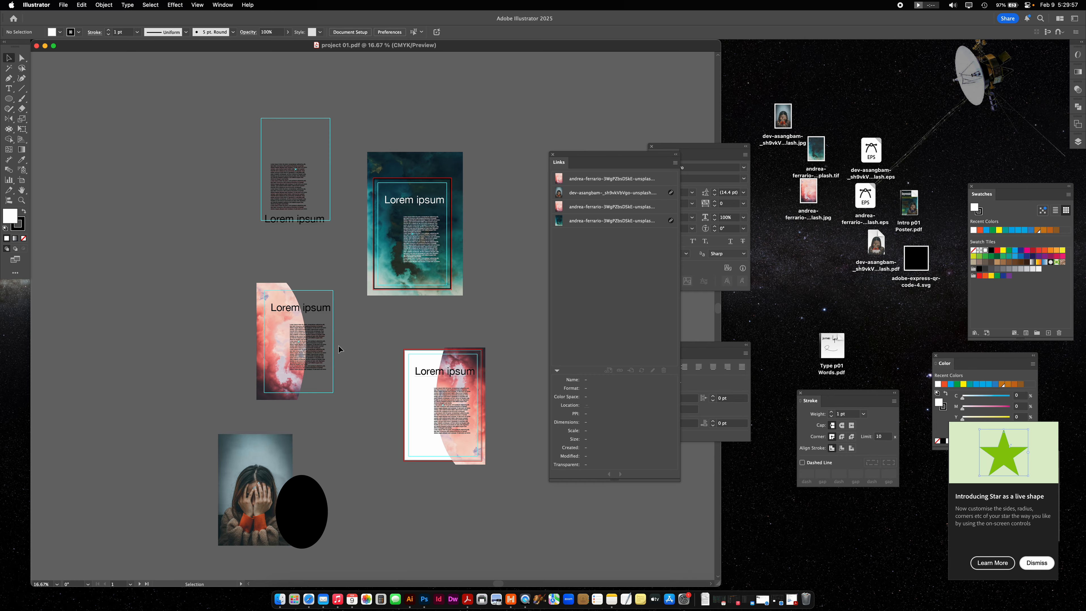